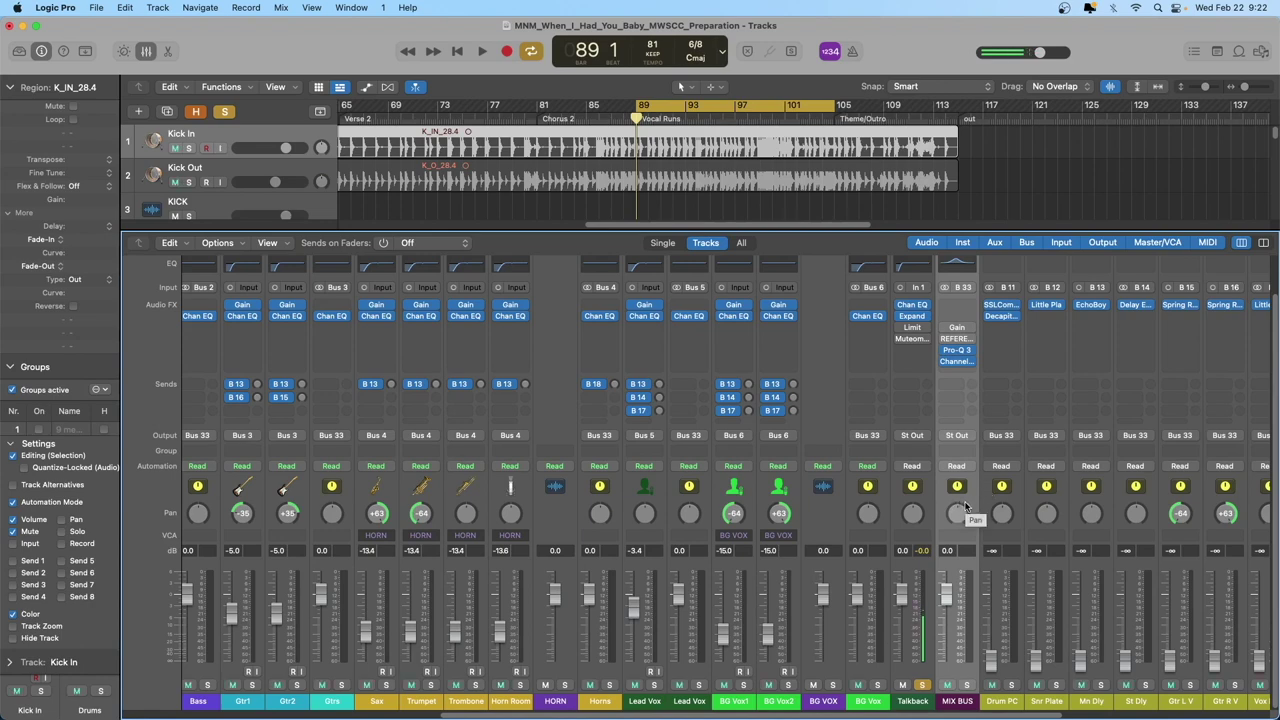
Step: Select the Kick Out channel in the mixer and solo its track
scroll(955, 505, "left", 1)
scroll(950, 508, "left", 10)
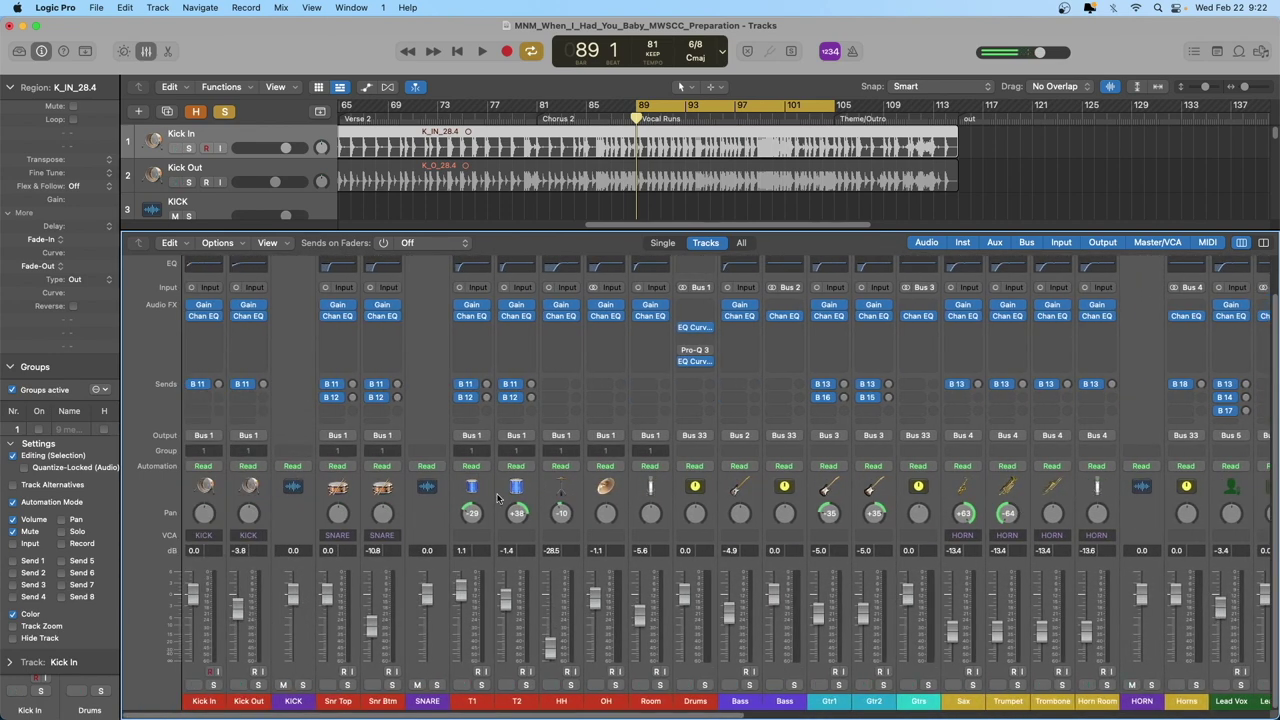
left_click(265, 502)
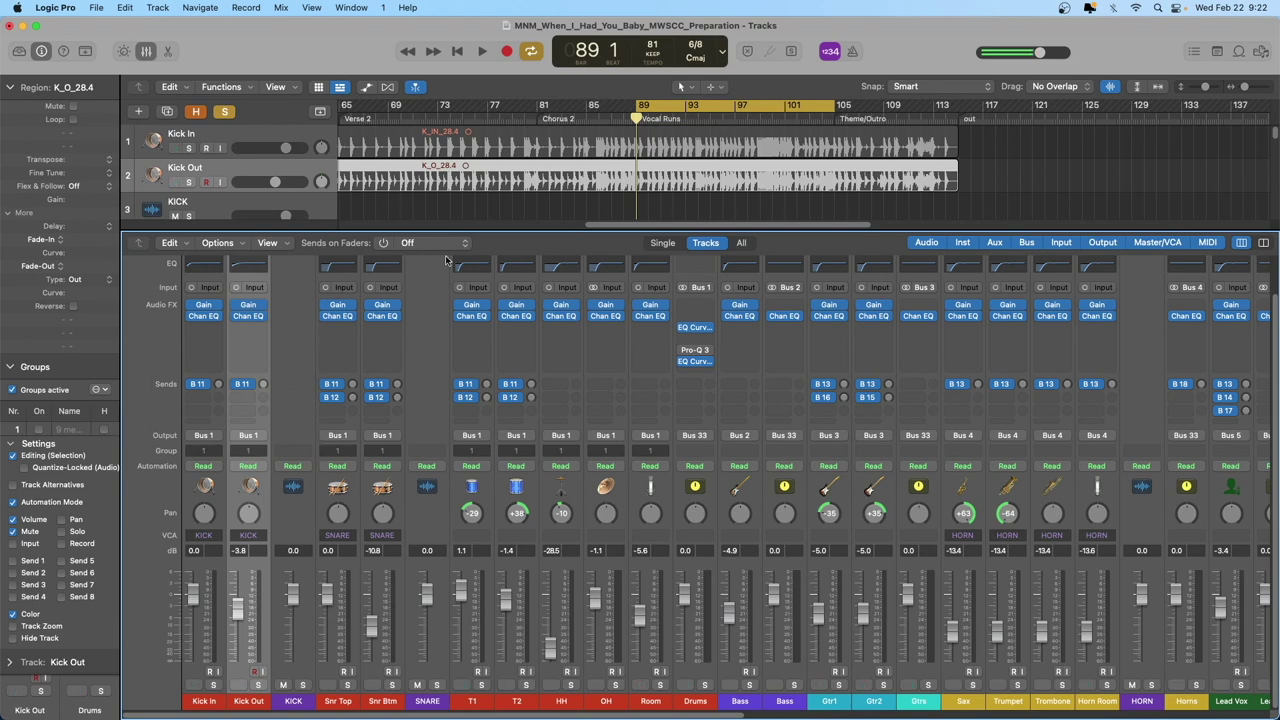
scroll(682, 150, "up", 10)
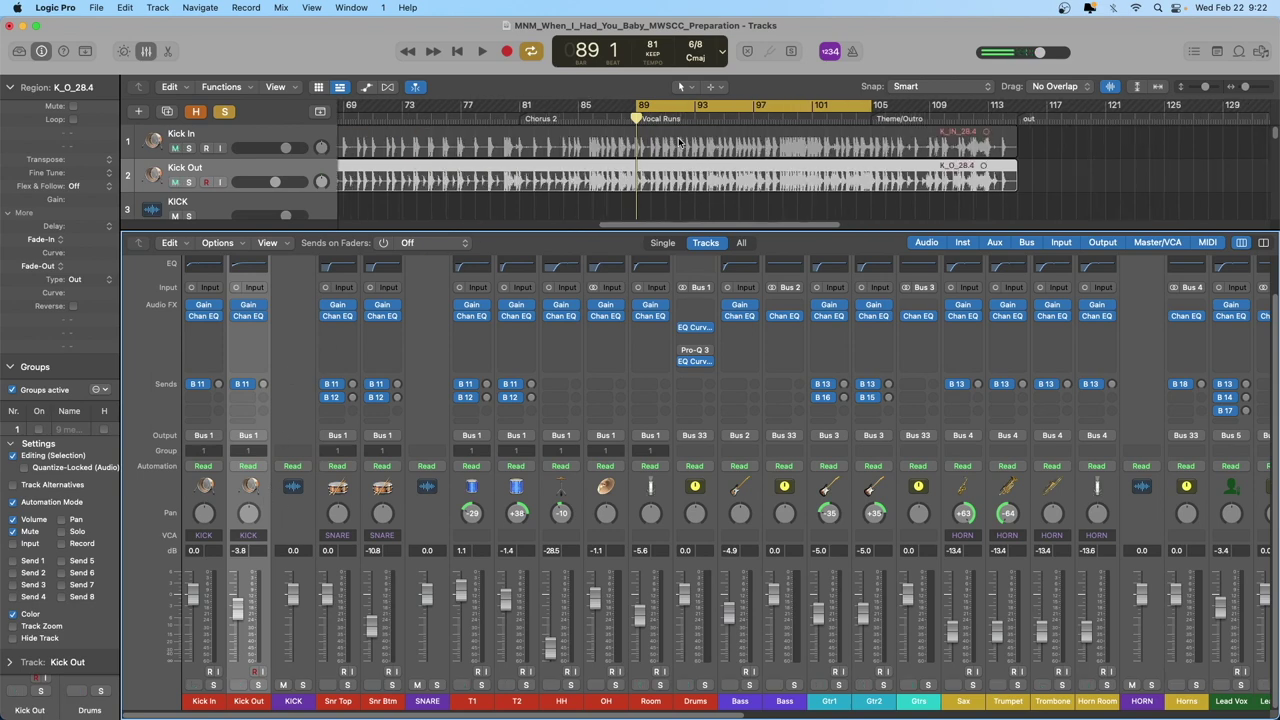
scroll(678, 143, "up", 3)
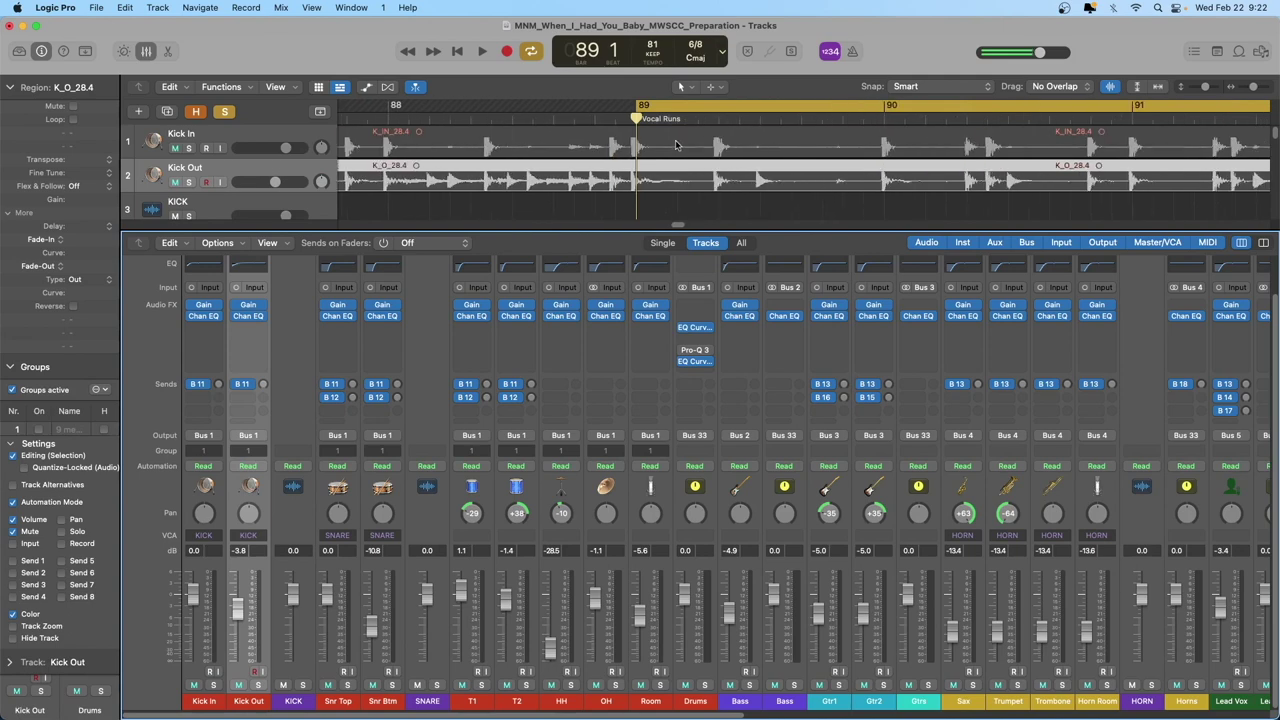
left_click(188, 182)
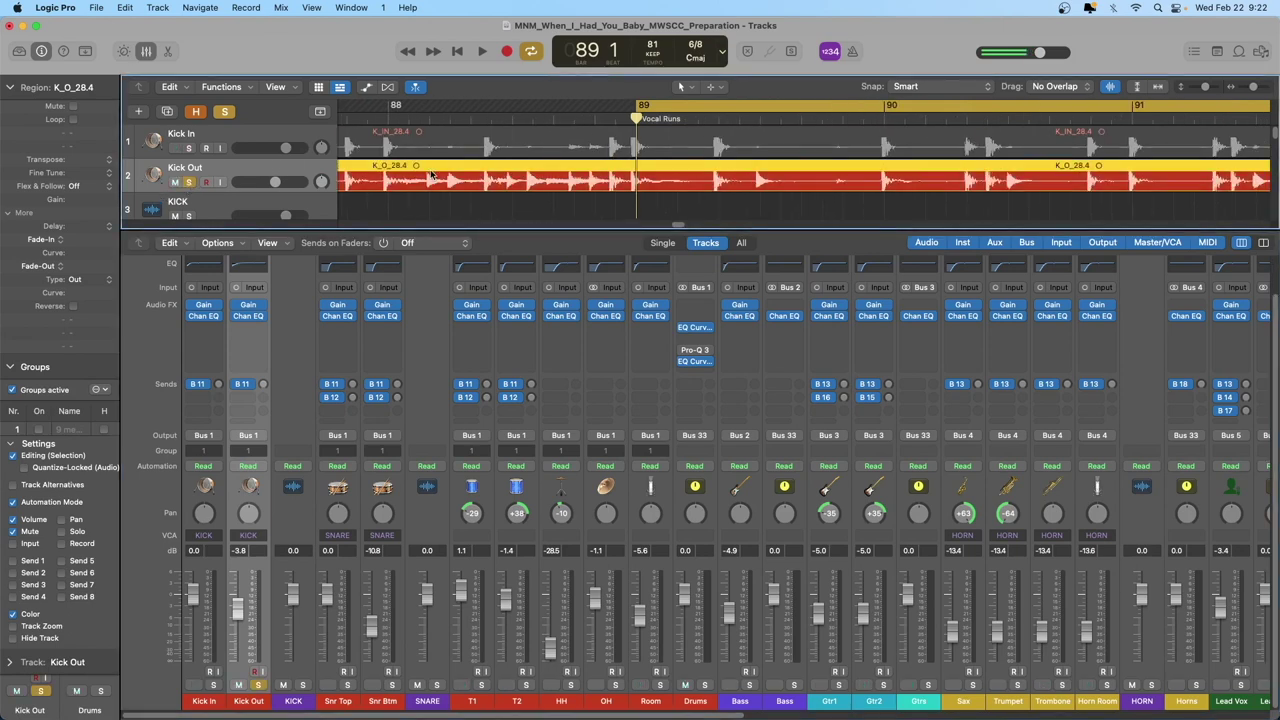
Step: Place the playhead at bar 89 beat 3 and start playback
left_click(717, 121)
scroll(712, 167, "up", 5)
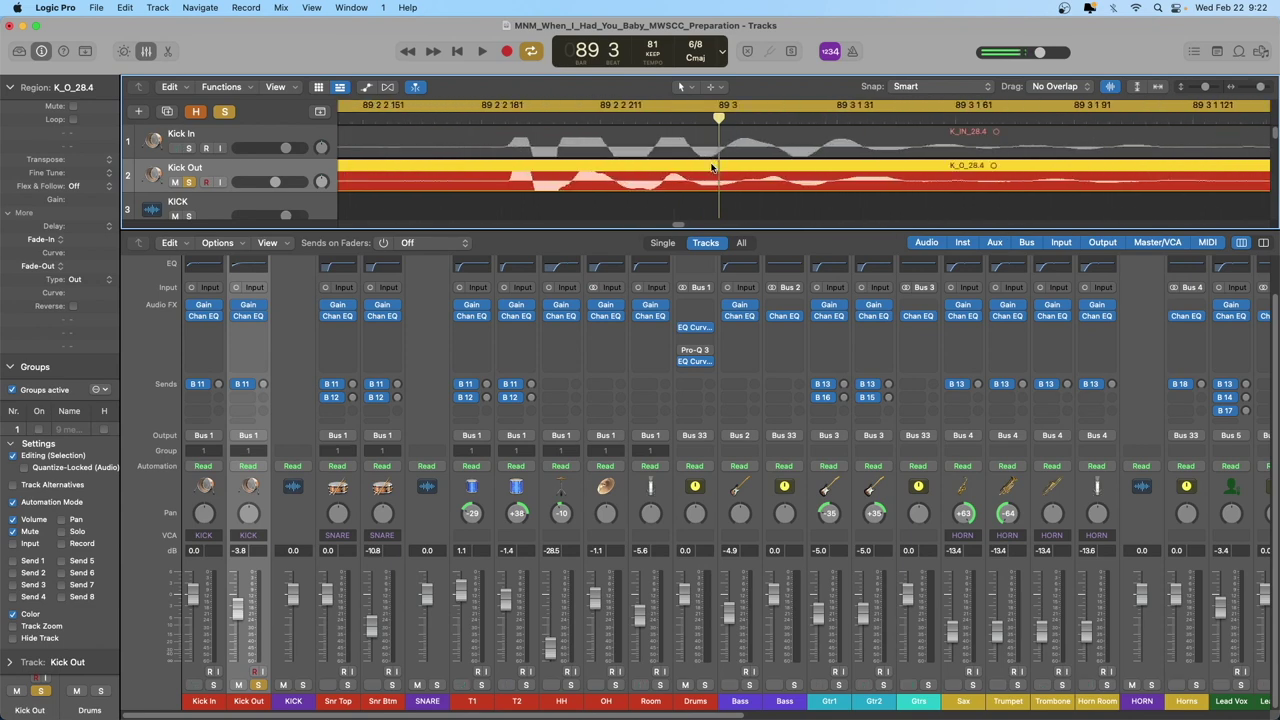
scroll(712, 167, "down", 2)
key("space")
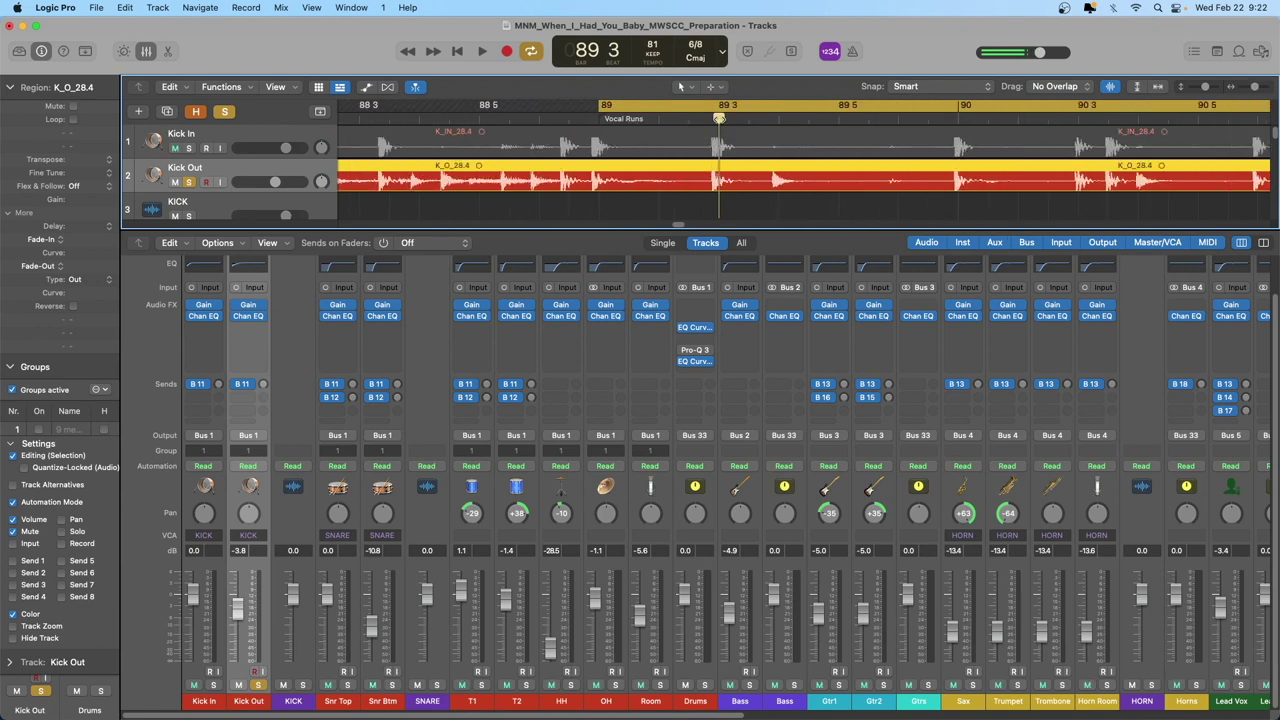
Step: Play the soloed kick from the start of bar 89, stop, and set the playhead near 92 3
left_click(667, 118)
left_click_drag(667, 118, 598, 114)
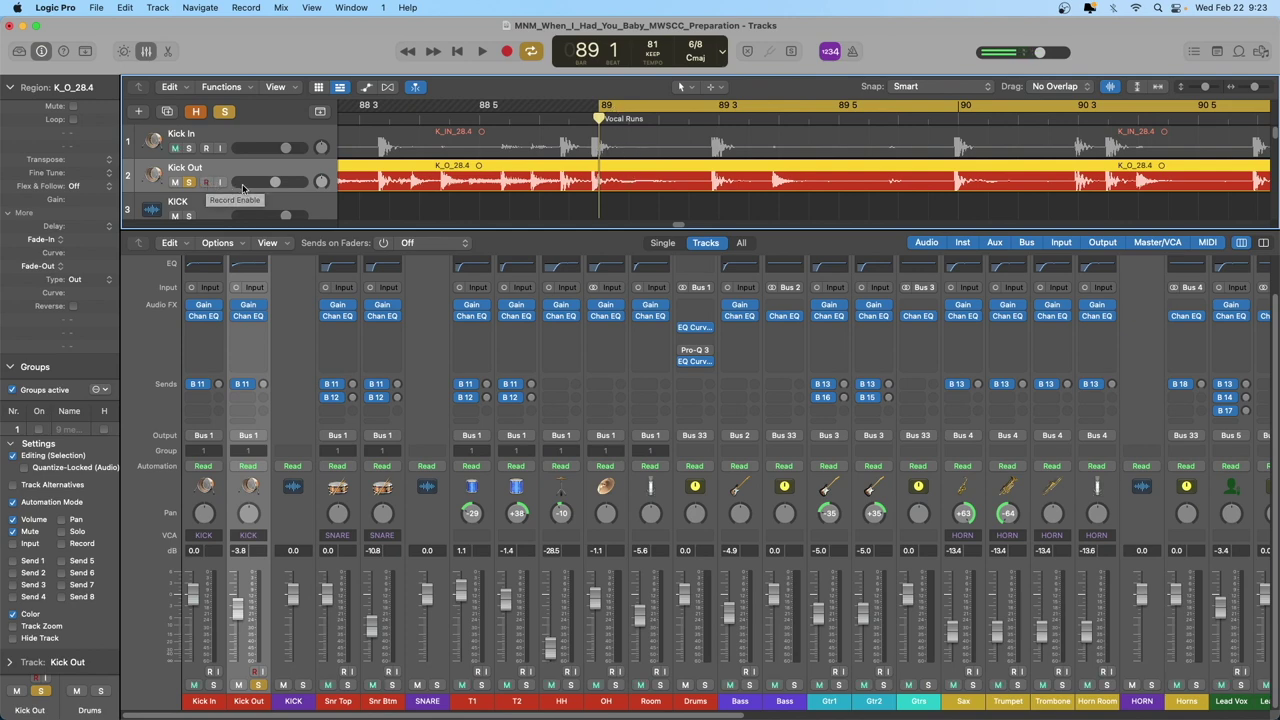
key("space")
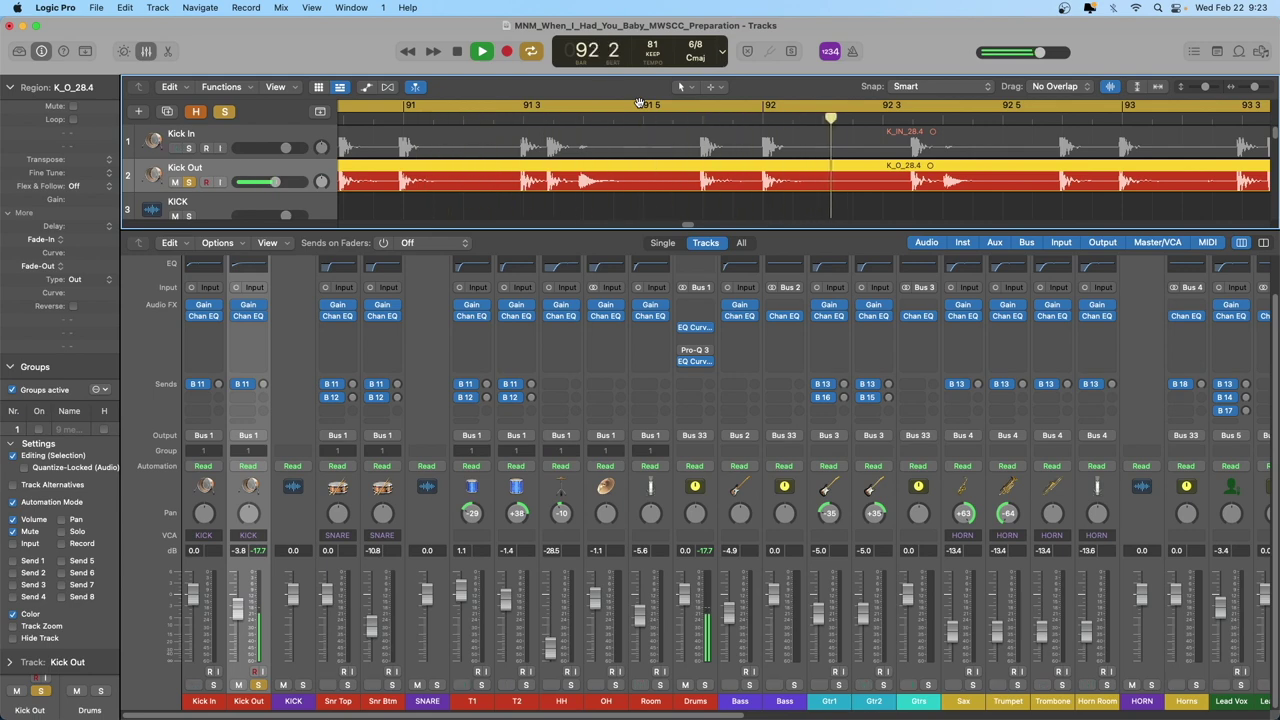
key("space")
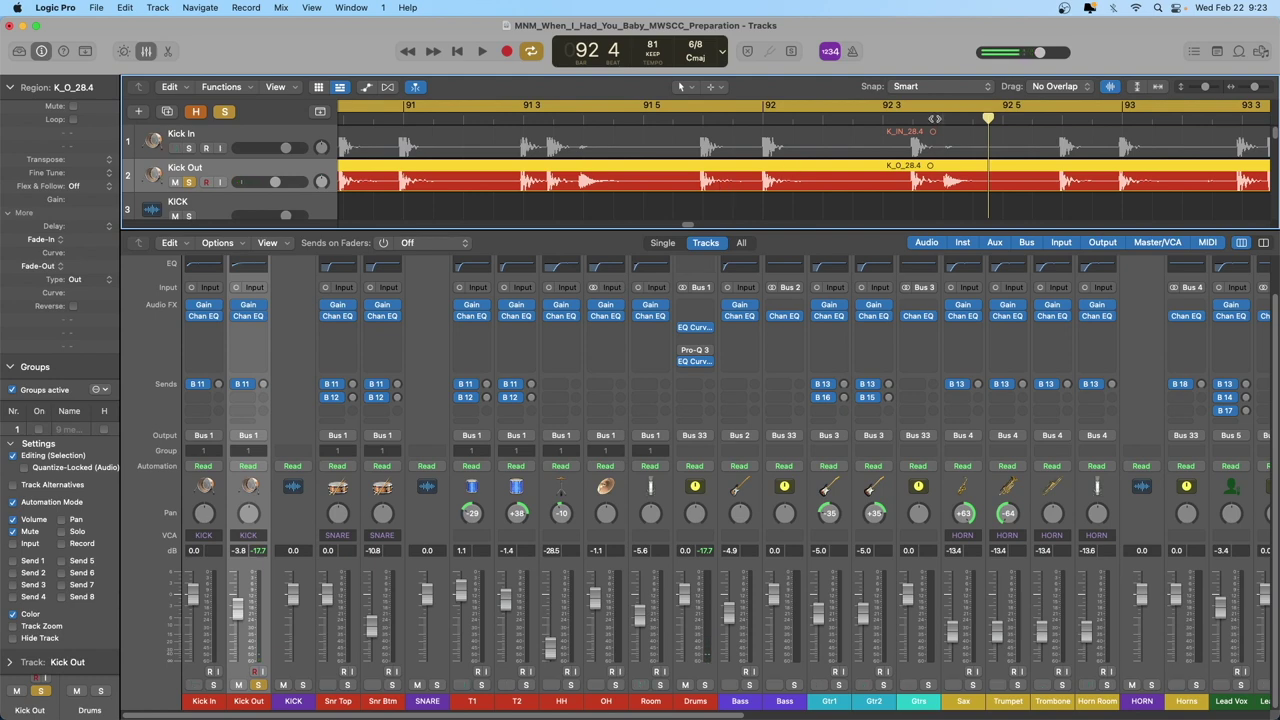
left_click(942, 118)
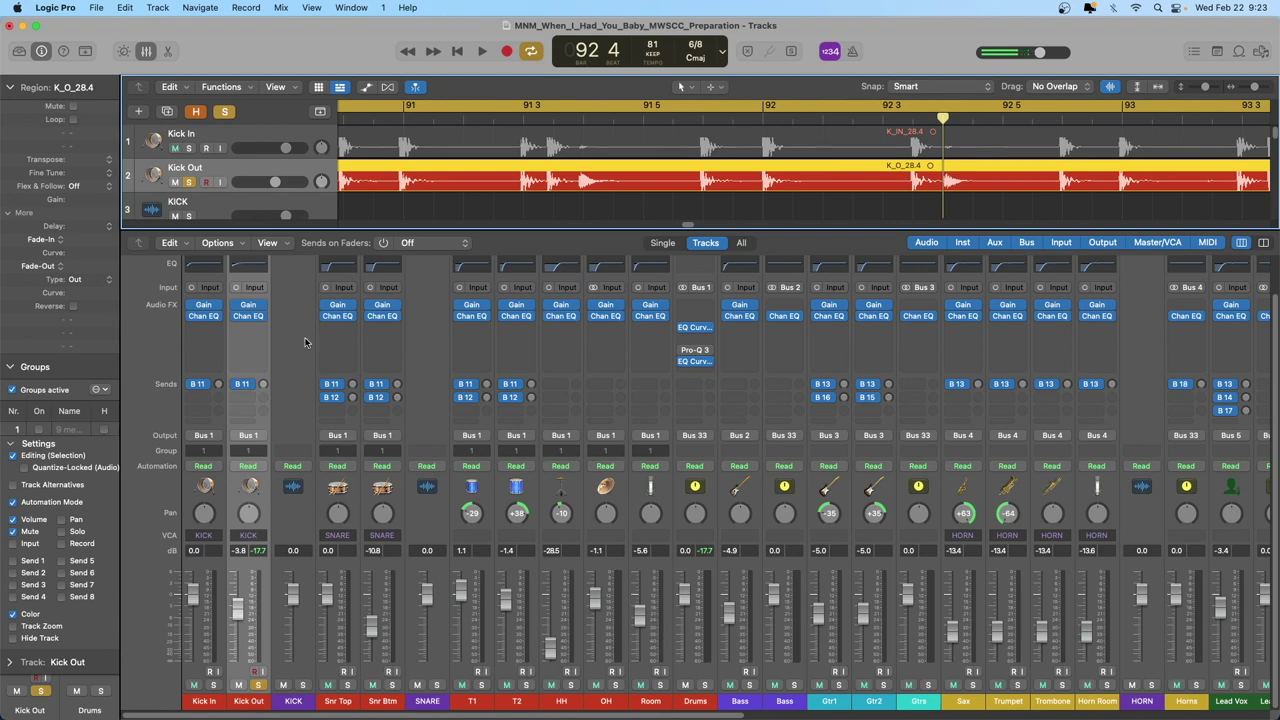
Step: Insert FabFilter Pro-C 2 (Mono) in Kick Out's empty Audio FX slot and toggle its side-chain panel
left_click(248, 328)
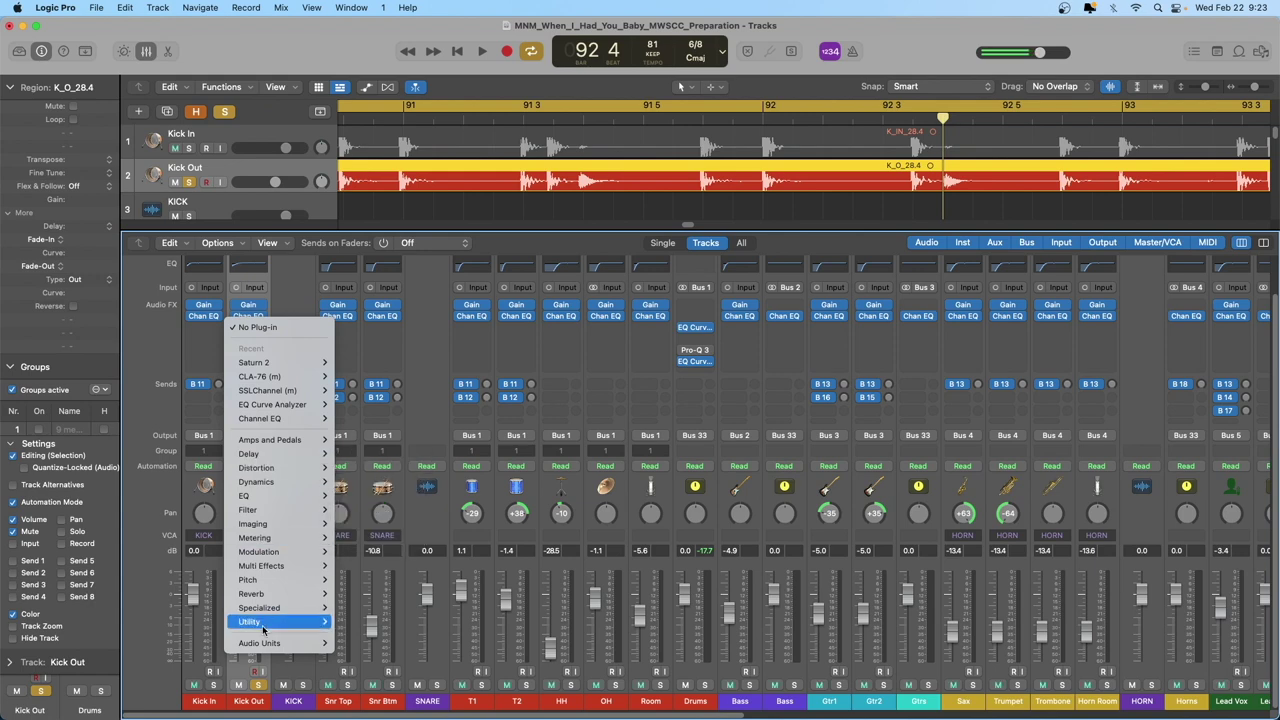
mouse_move(265, 645)
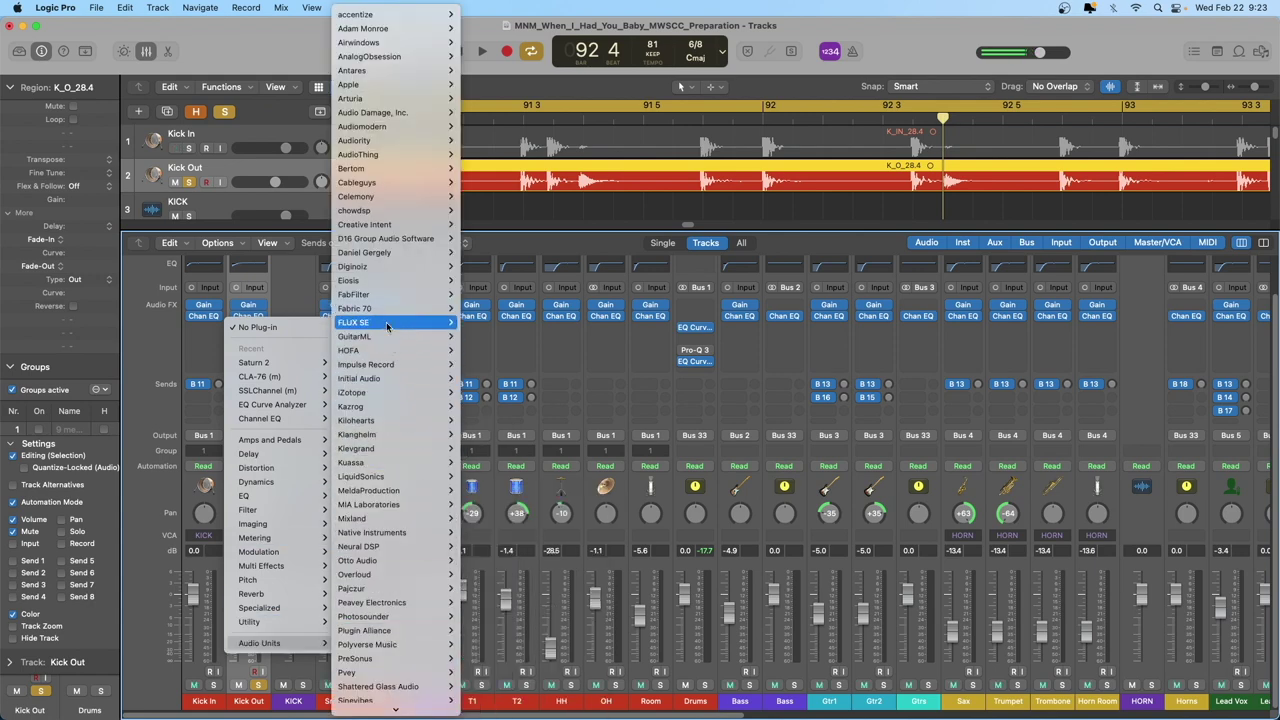
mouse_move(381, 300)
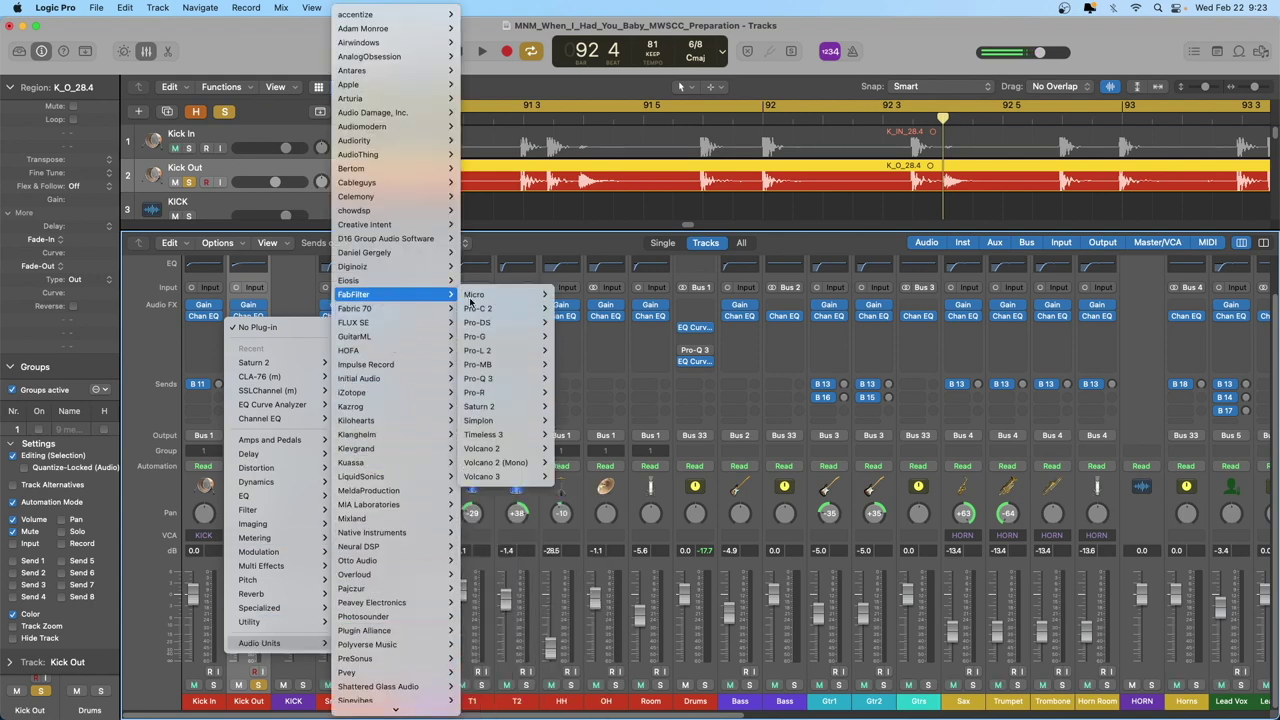
mouse_move(492, 313)
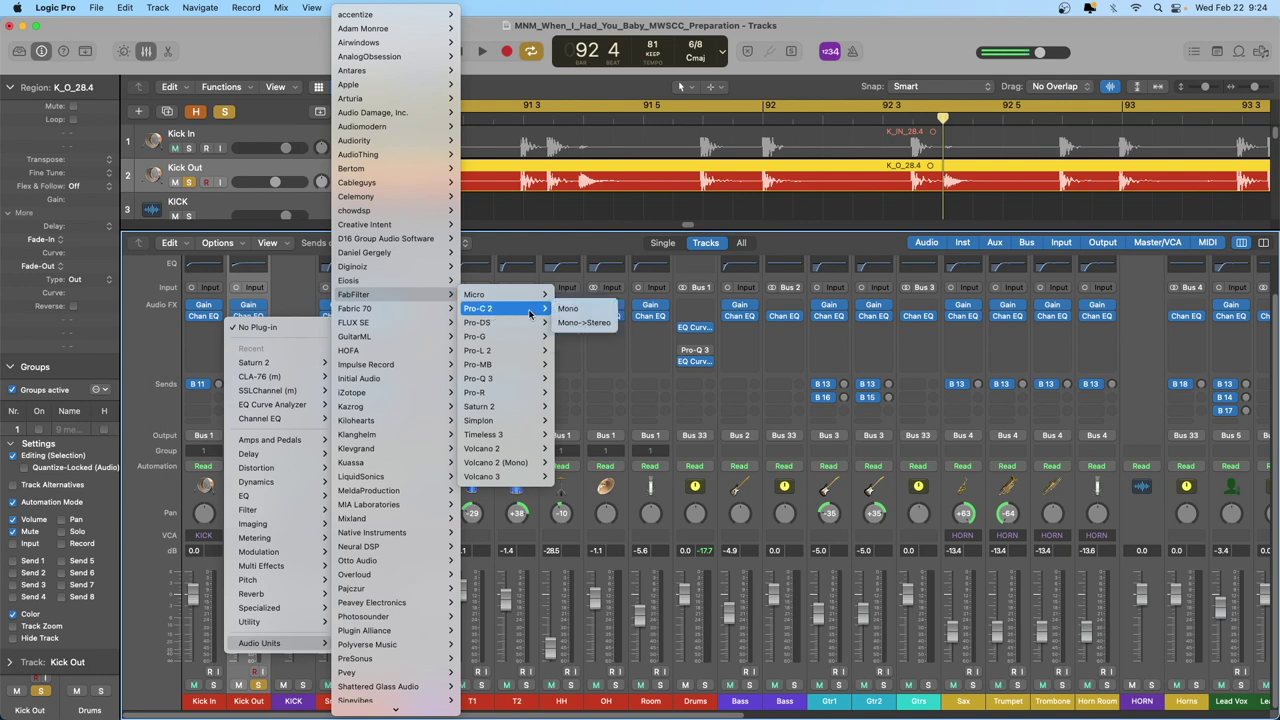
left_click(579, 311)
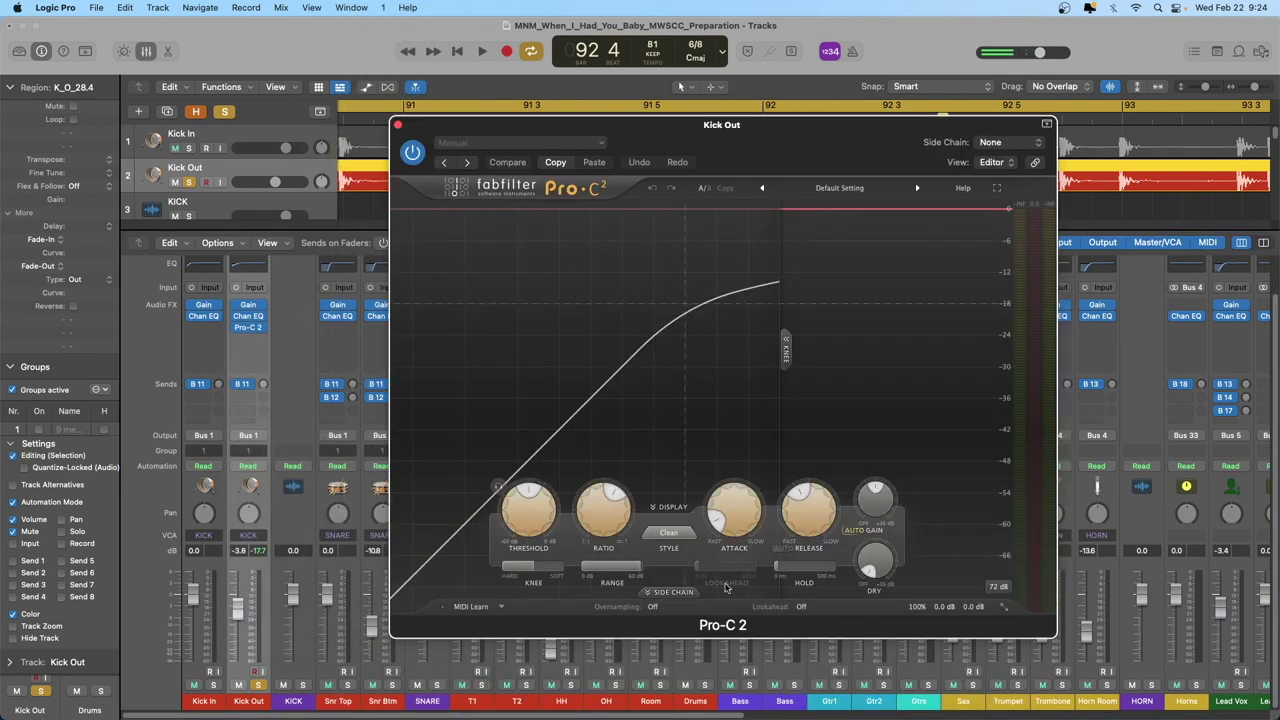
left_click(675, 592)
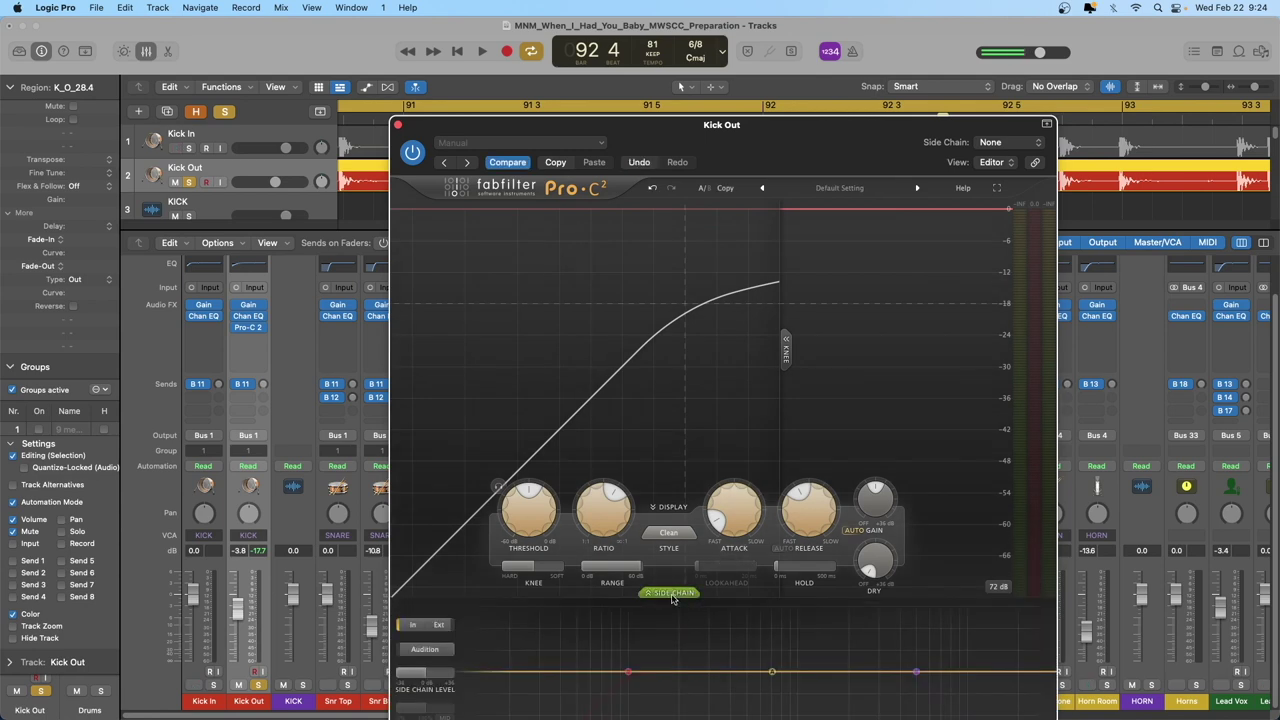
left_click(688, 593)
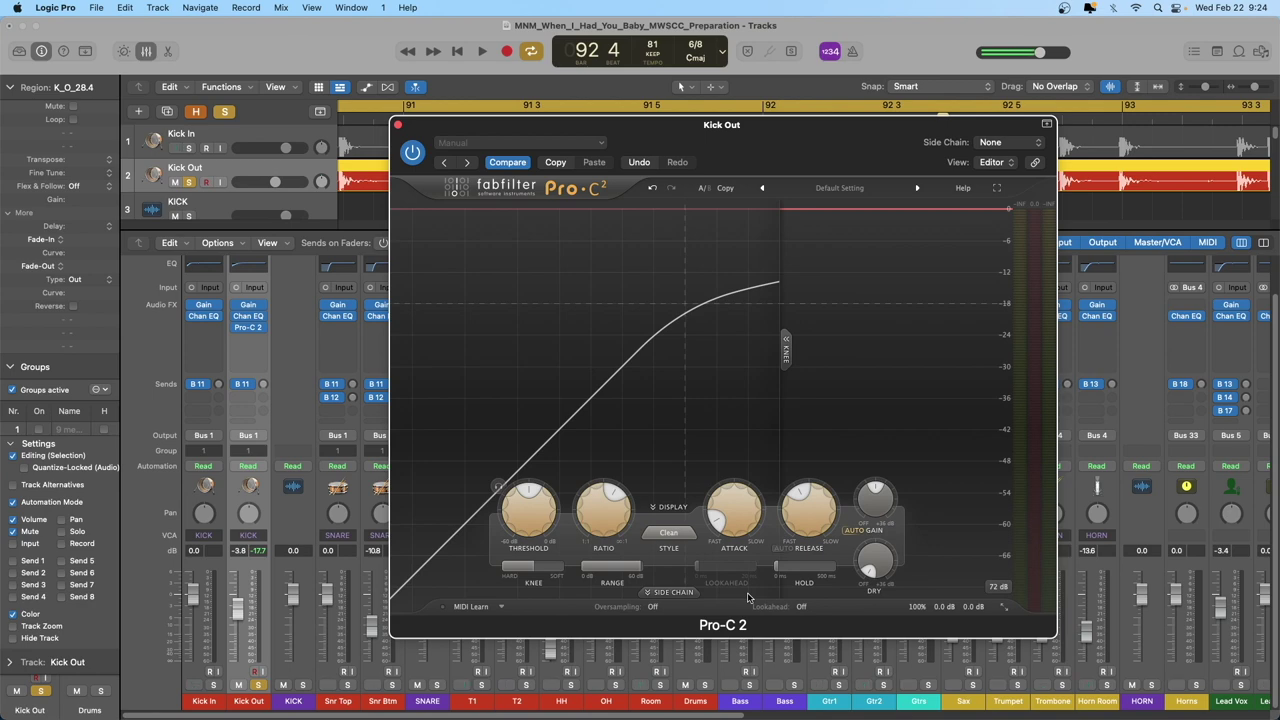
Step: Reposition the Pro-C 2 window and raise its Input Level knob to +34.43 dB
left_click_drag(733, 145, 714, 151)
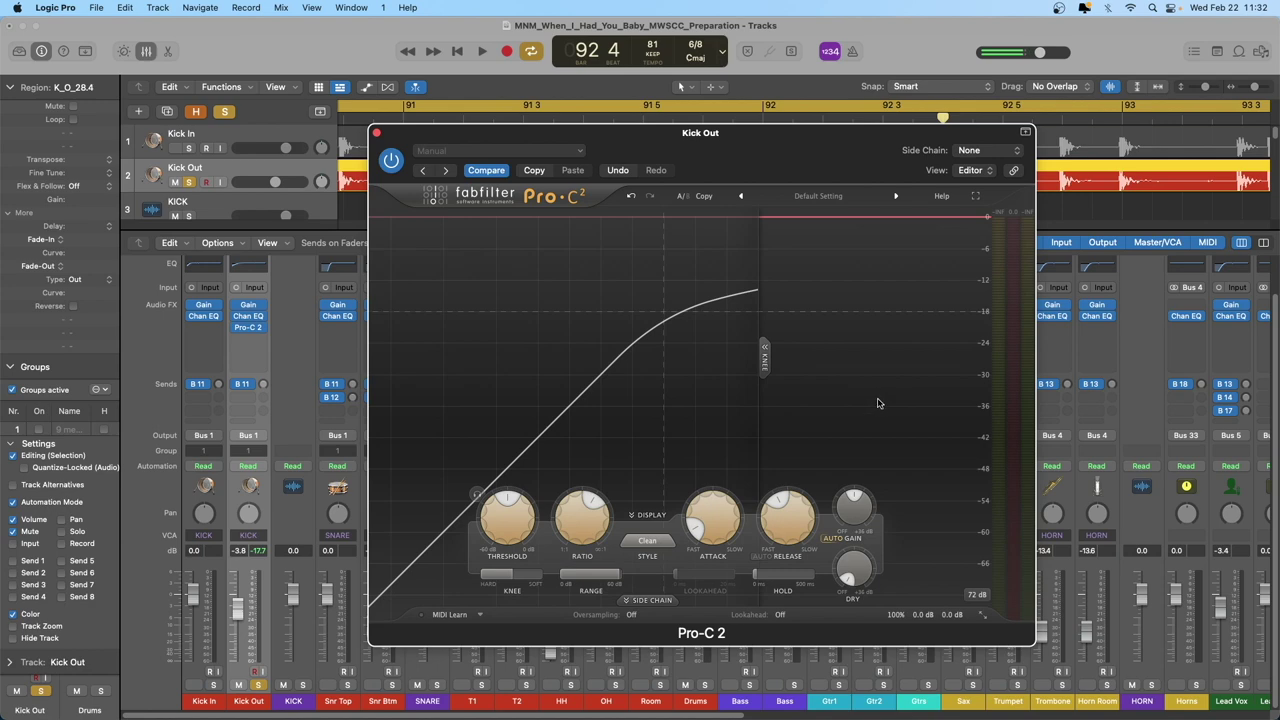
mouse_move(922, 614)
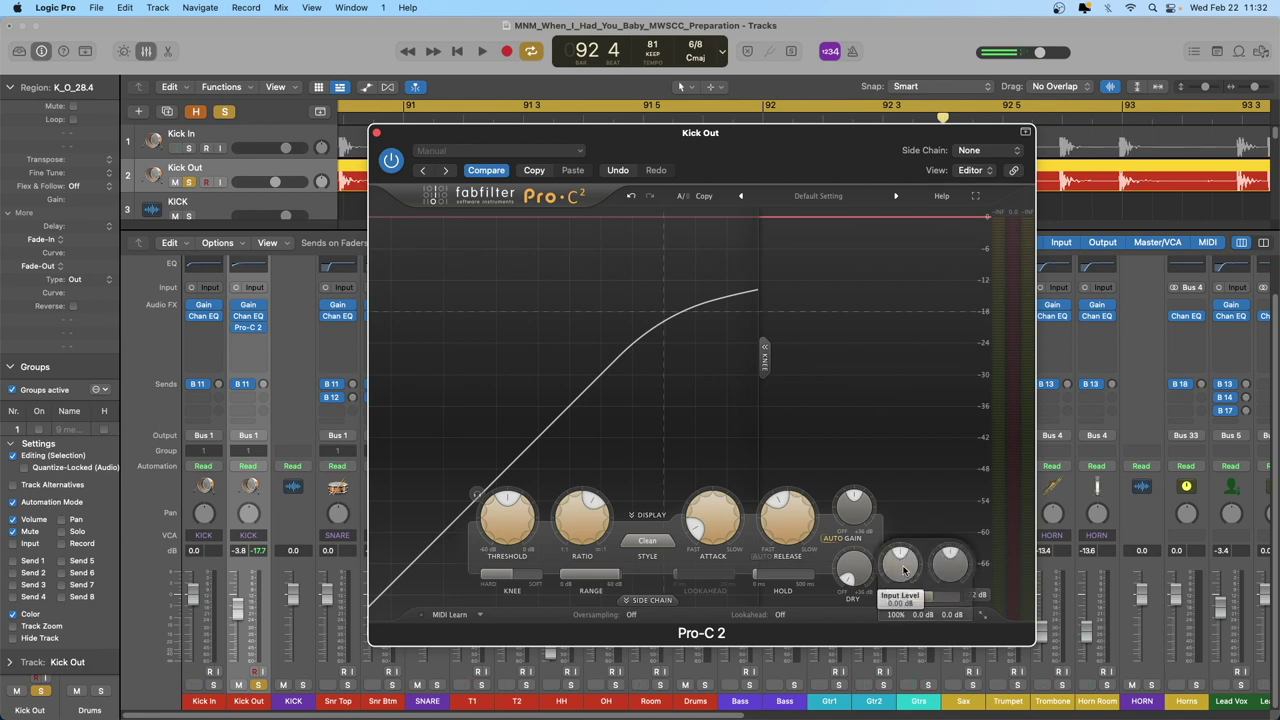
mouse_move(904, 566)
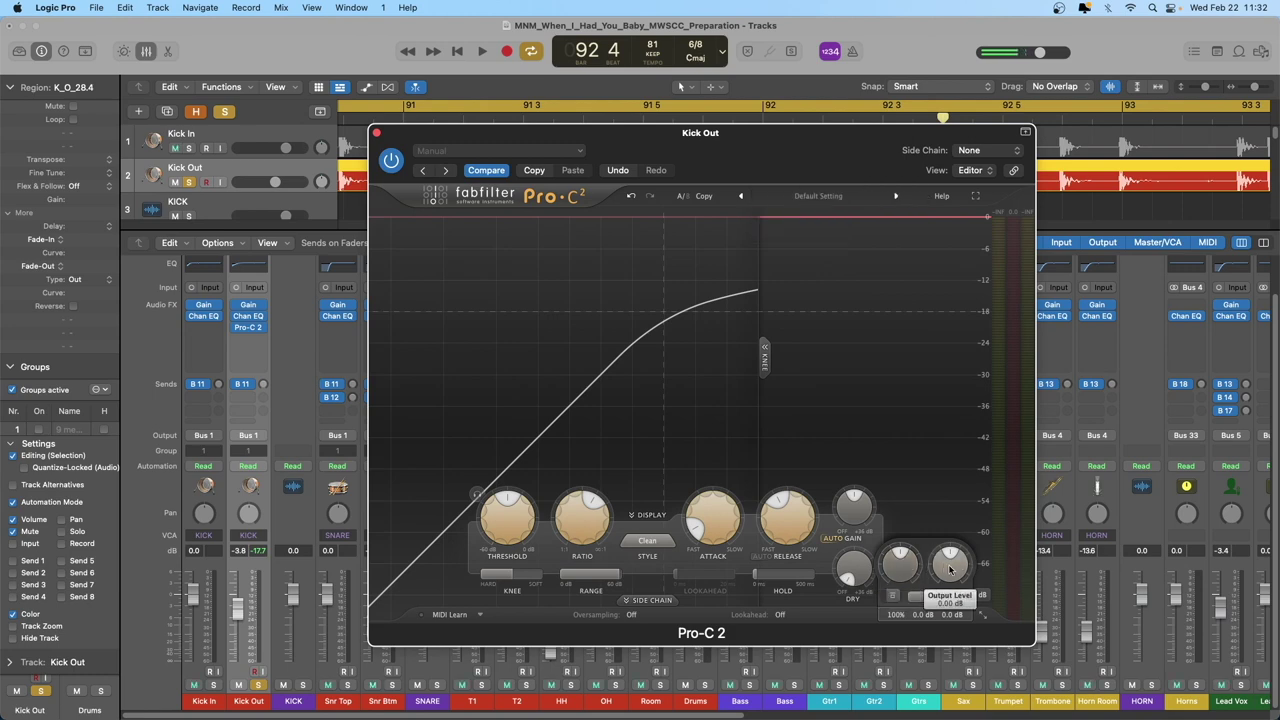
mouse_move(950, 568)
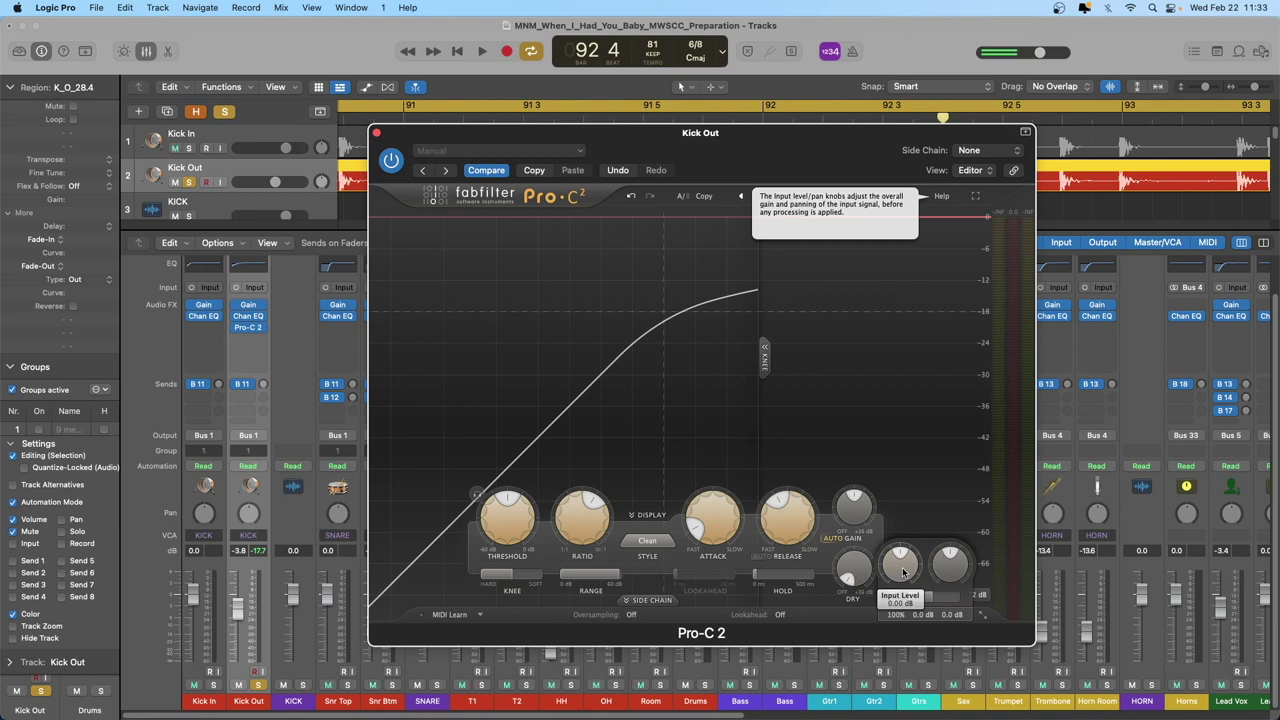
left_click_drag(903, 570, 906, 521)
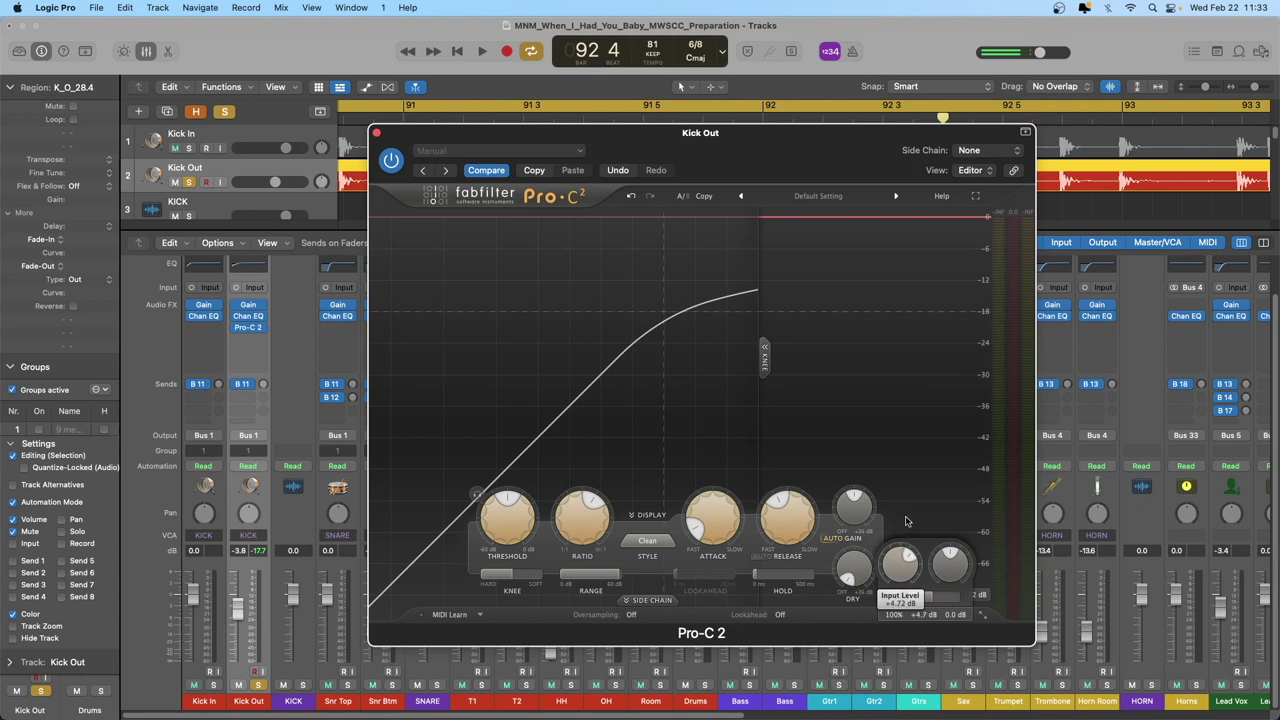
left_click_drag(906, 521, 907, 520)
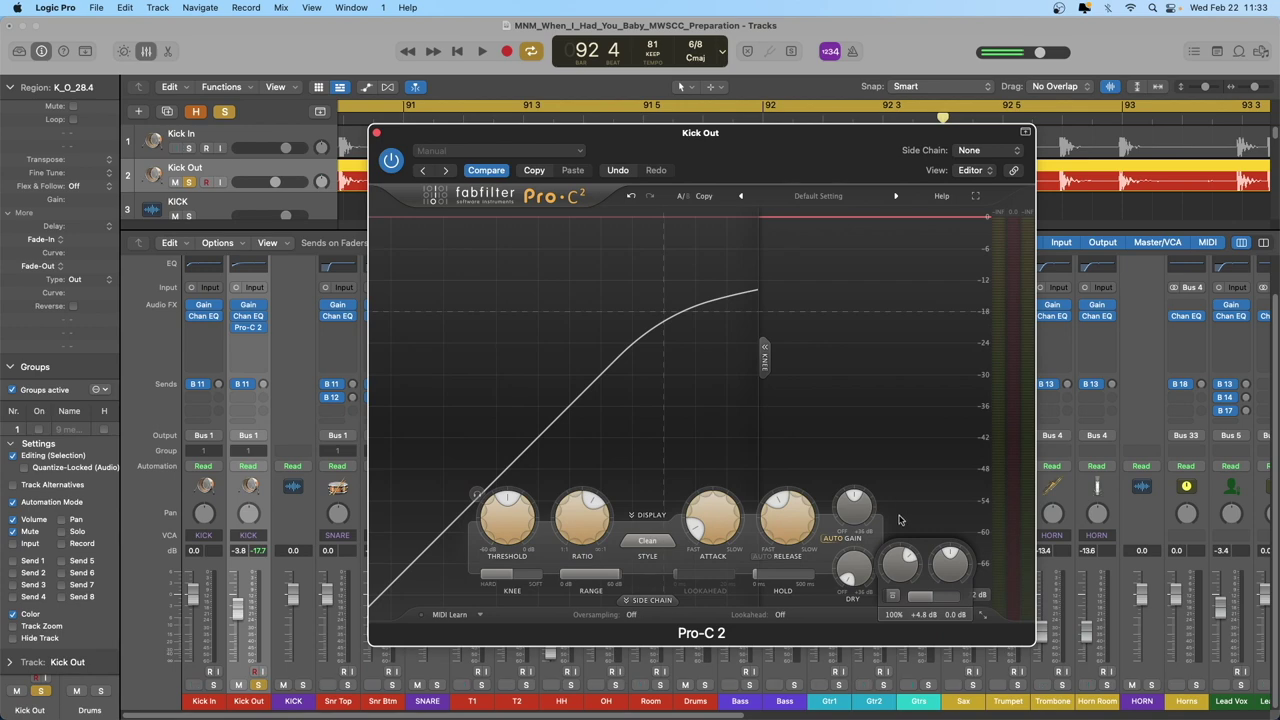
mouse_move(902, 571)
left_mouse_down()
mouse_move(913, 714)
mouse_move(904, 545)
mouse_move(901, 566)
left_mouse_up()
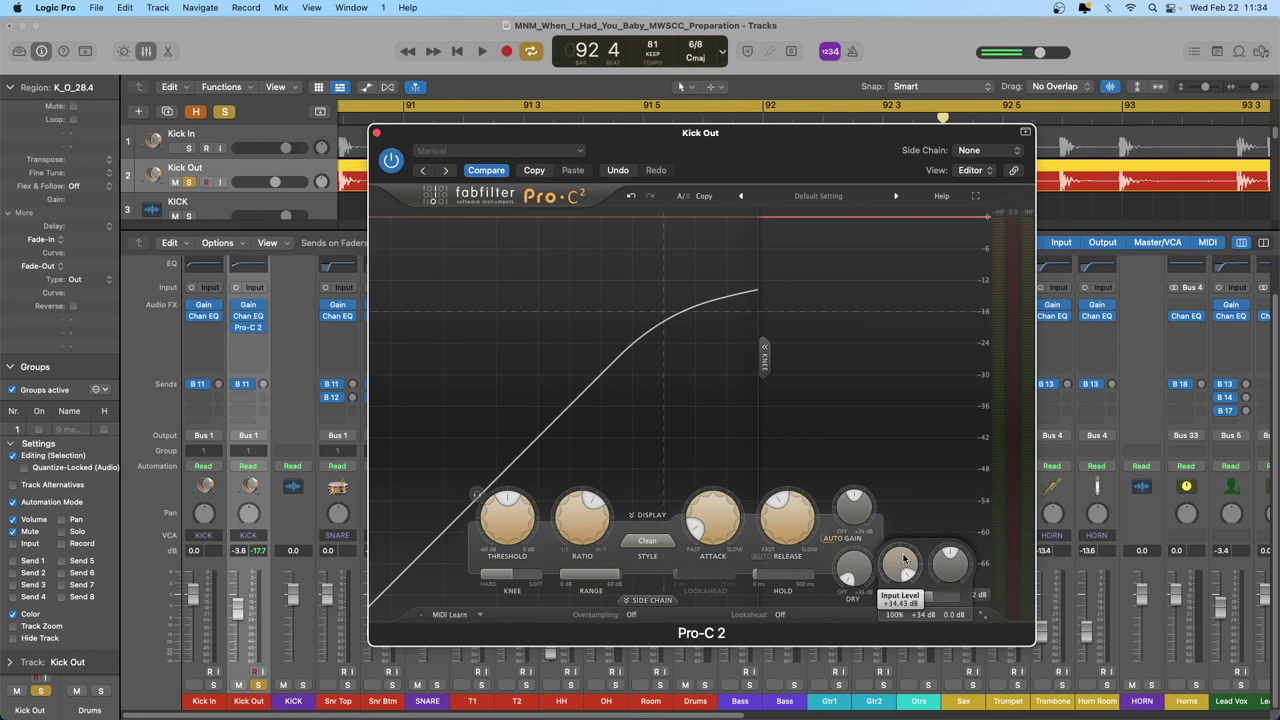
Step: Reset Pro-C 2's input to 0 dB, trim the output around -1 dB, then reset it to 0 dB
double_click(903, 560)
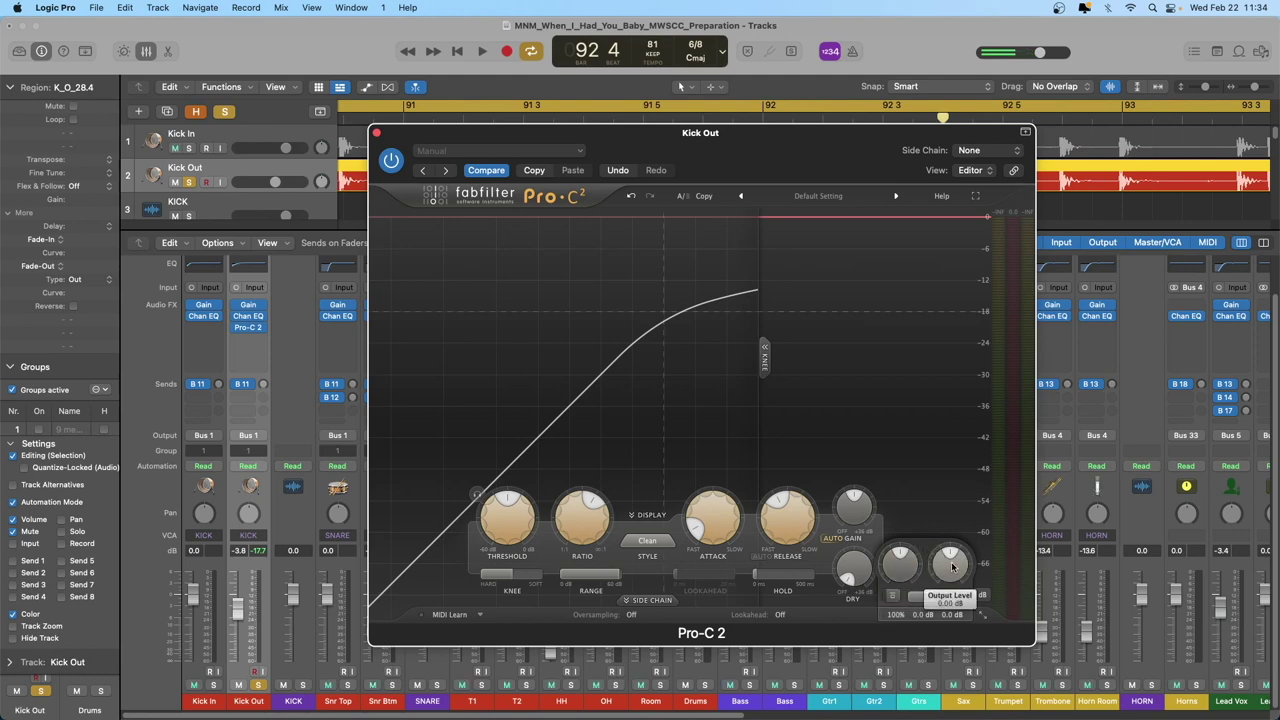
left_click_drag(952, 571, 955, 565)
left_click_drag(953, 566, 955, 570)
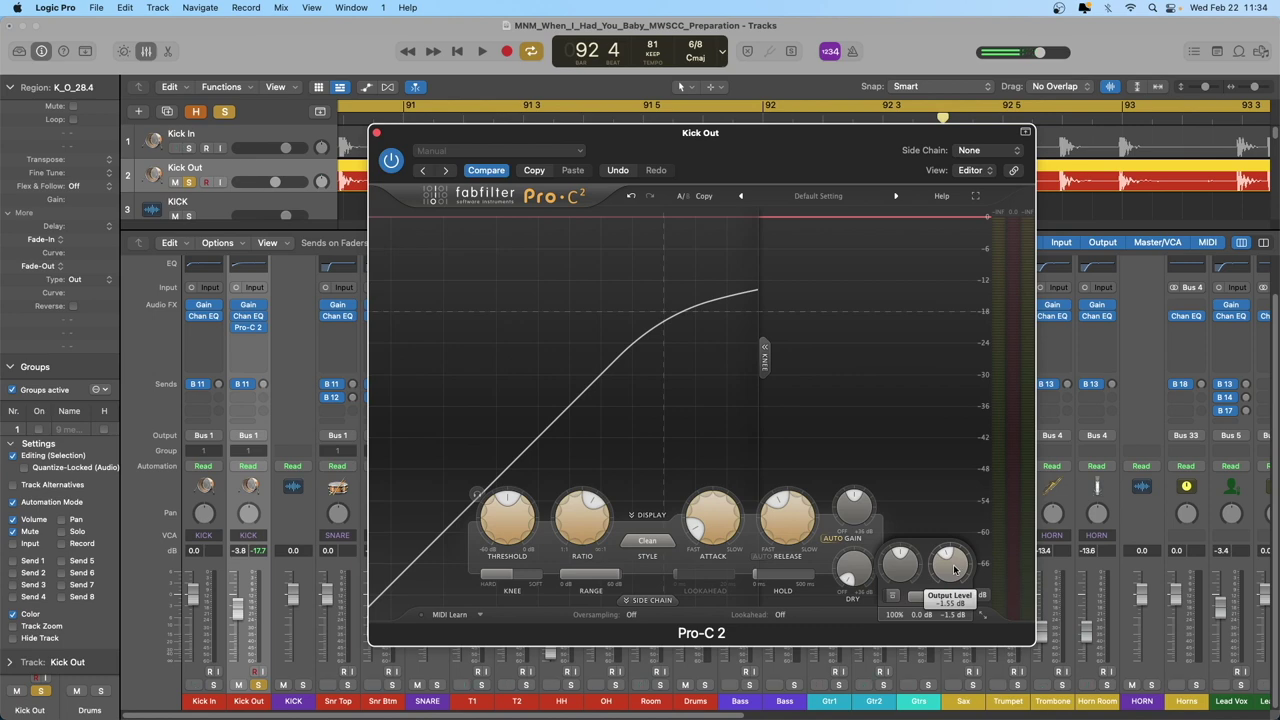
left_click_drag(956, 565, 957, 562)
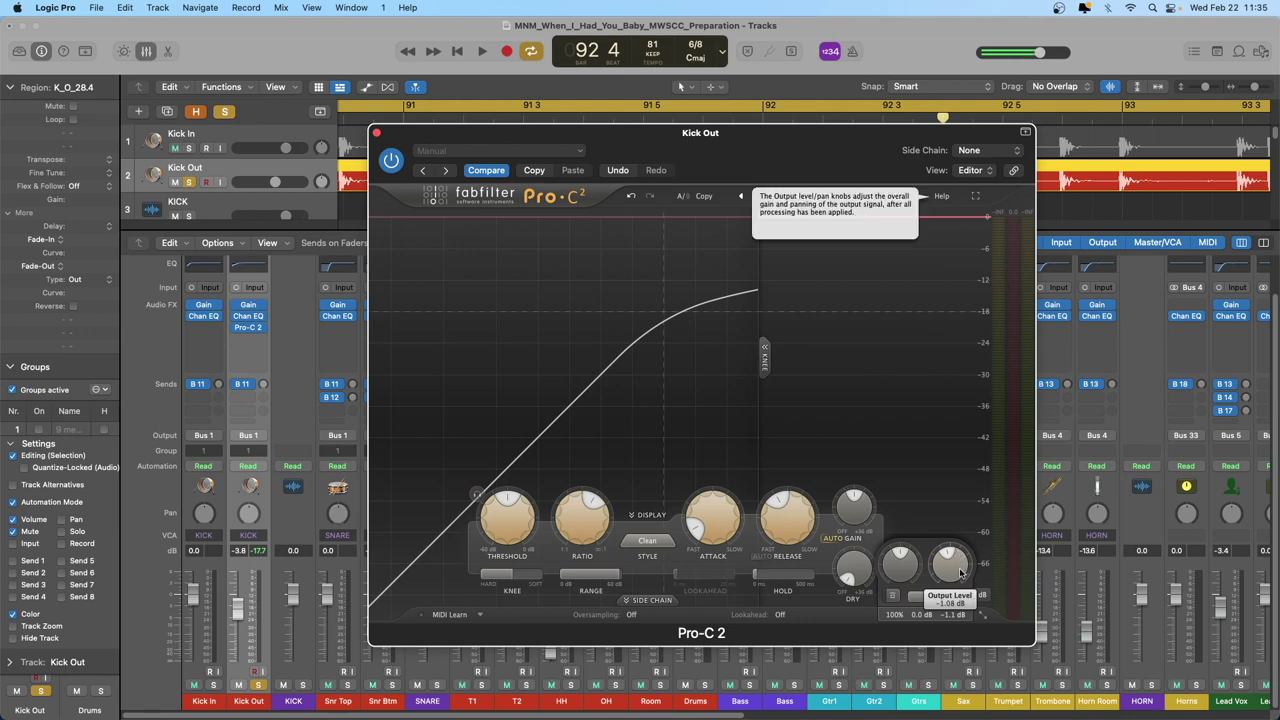
scroll(956, 563, "up", 2)
left_click_drag(956, 563, 958, 553)
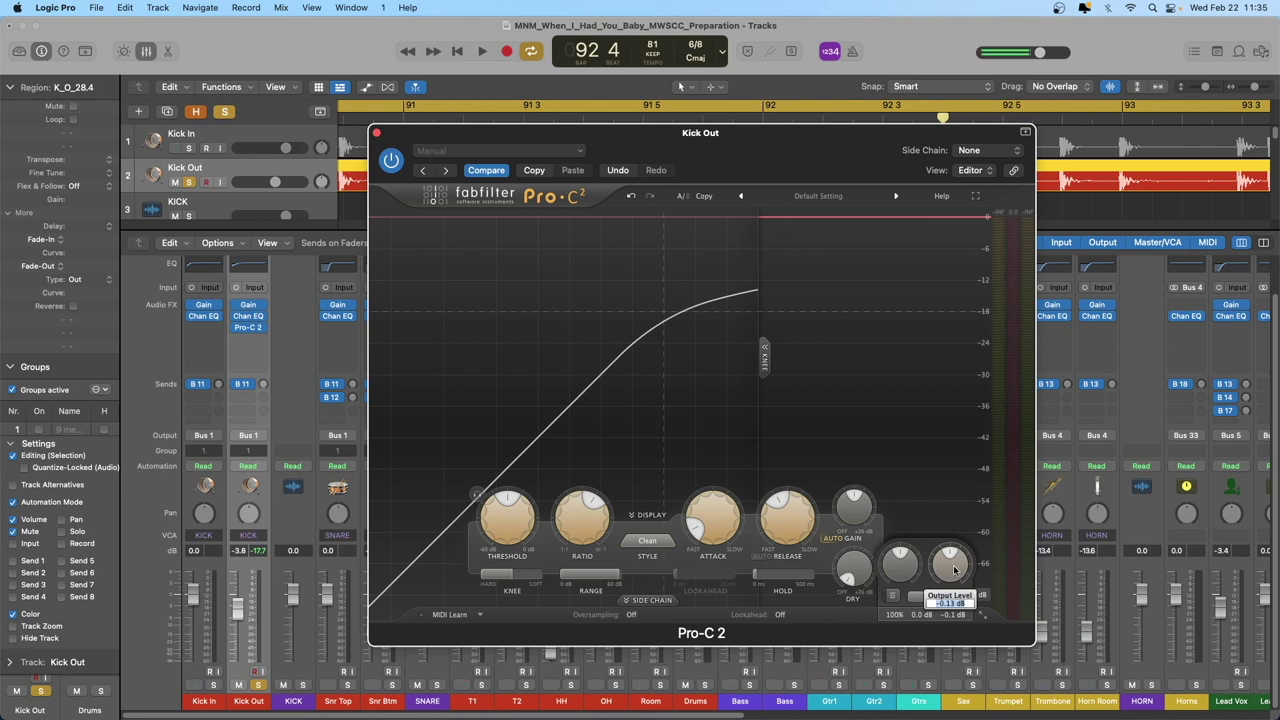
double_click(954, 568)
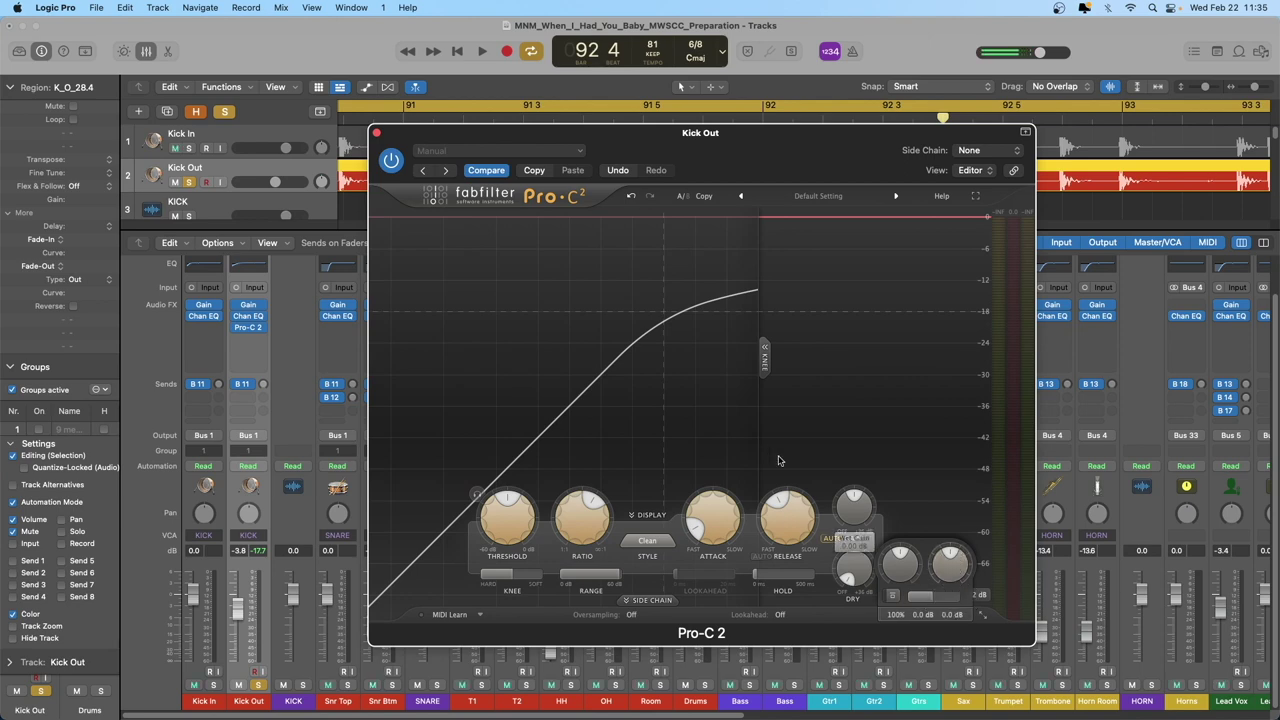
mouse_move(507, 516)
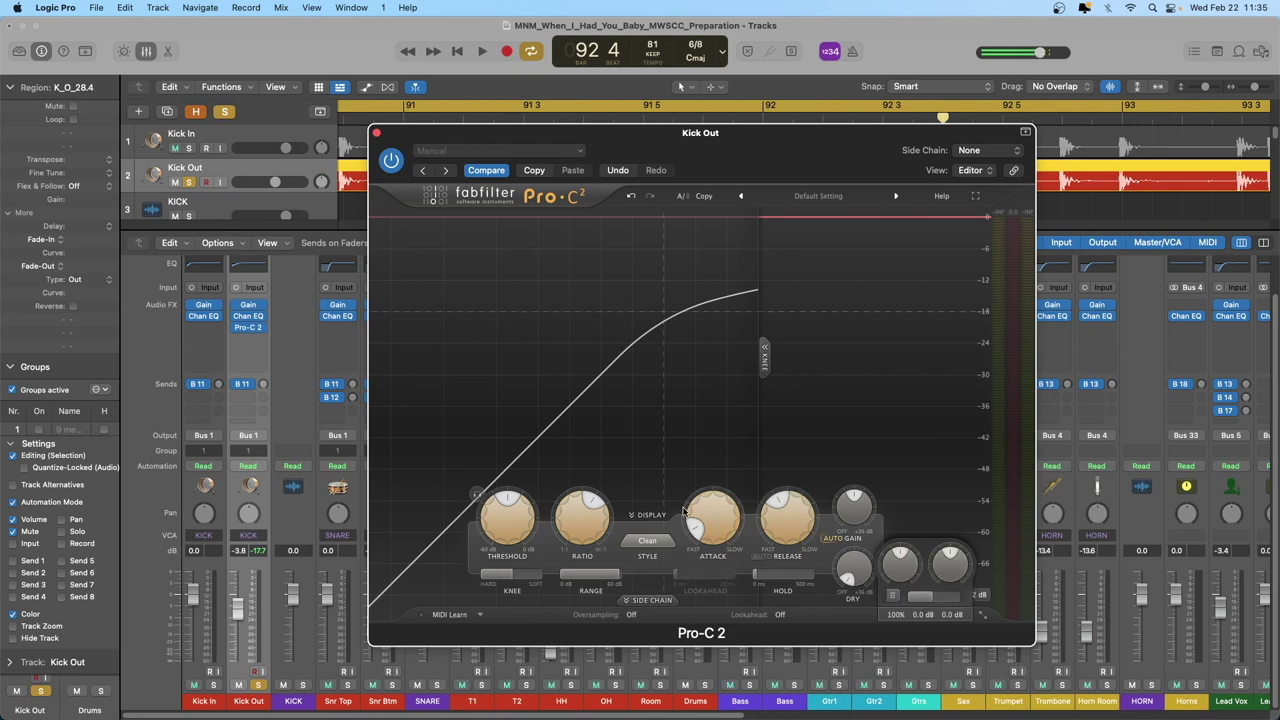
left_click_drag(628, 146, 620, 140)
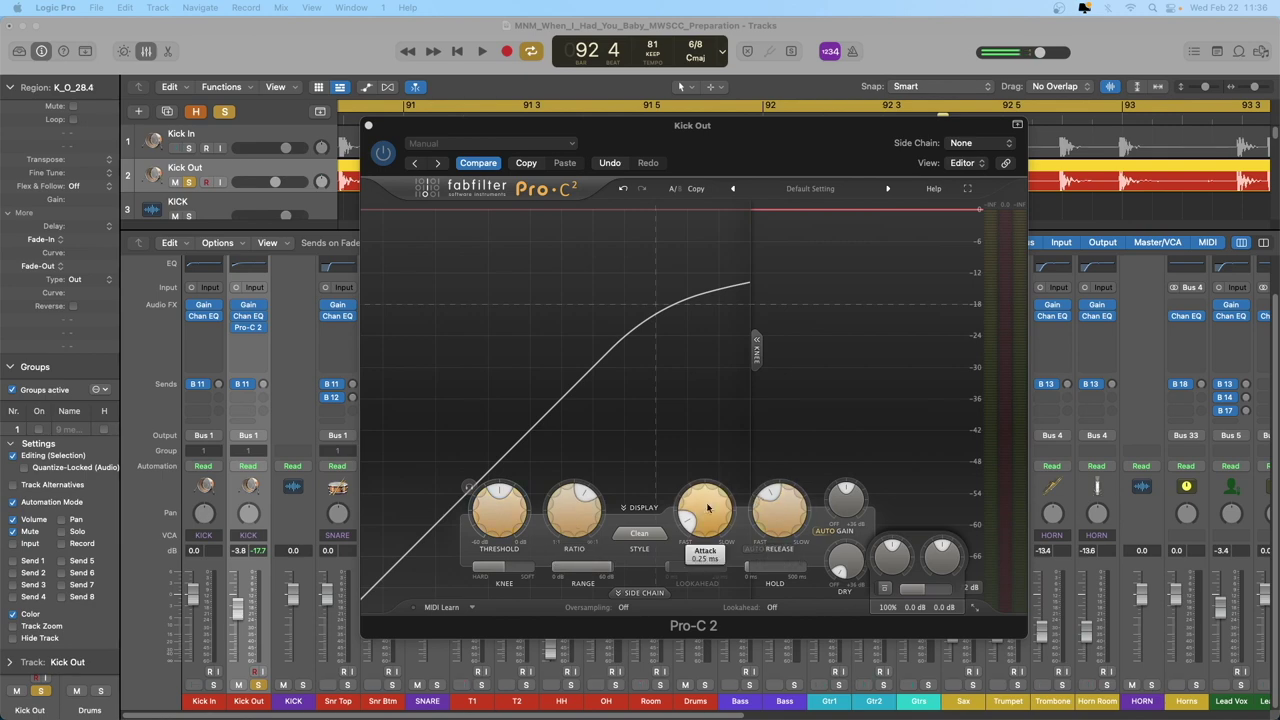
mouse_move(712, 512)
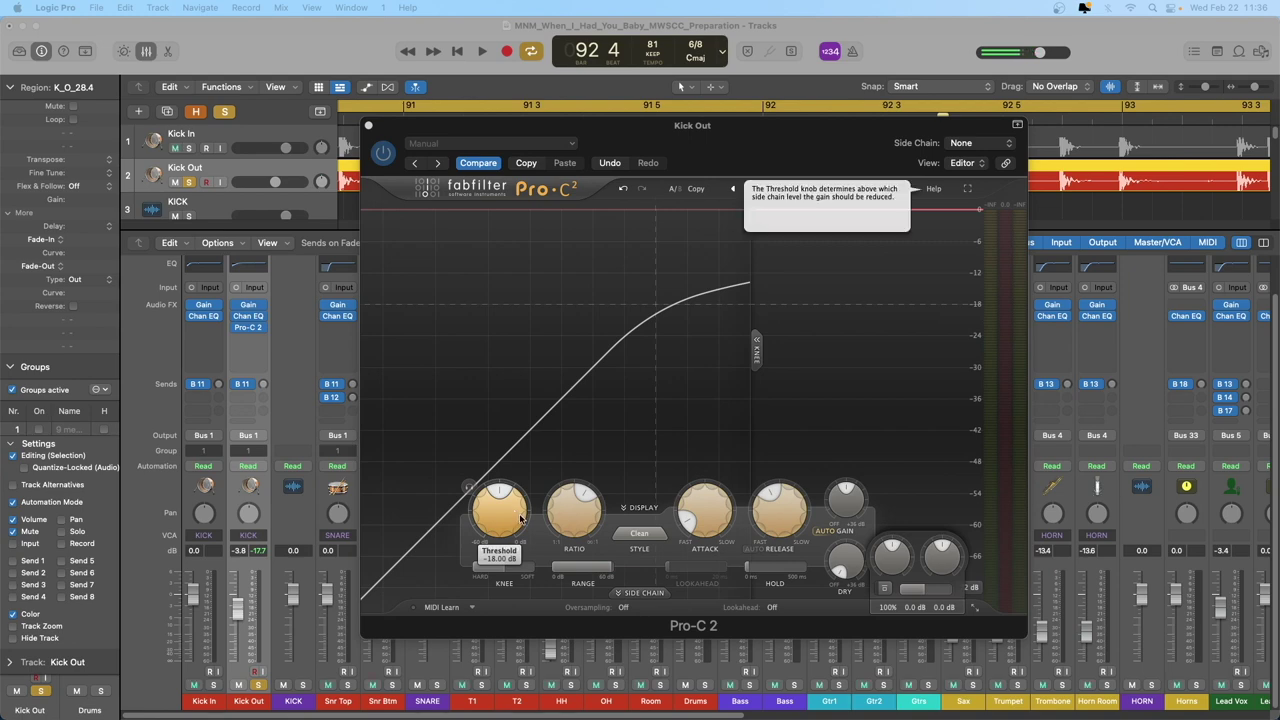
mouse_move(776, 512)
left_click(505, 515)
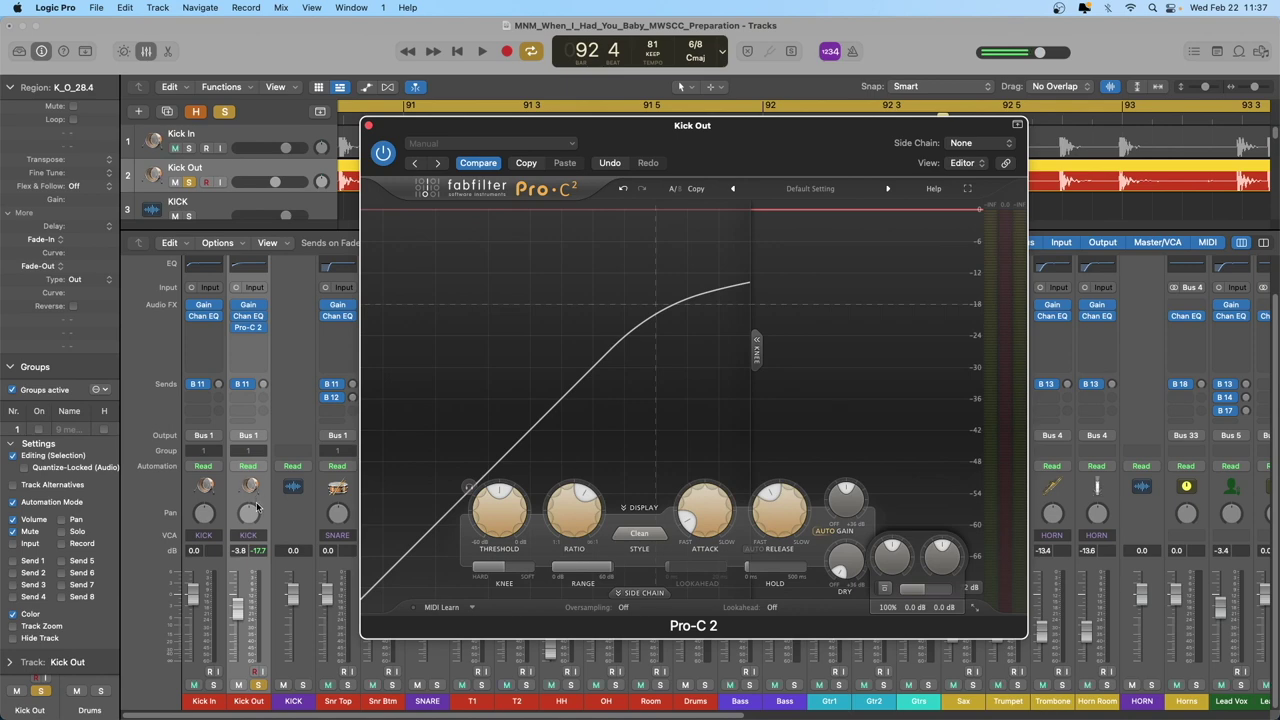
Step: Start playback and move Pro-C 2's threshold from -18 dB to around -12 dB while listening
mouse_move(500, 514)
key("space")
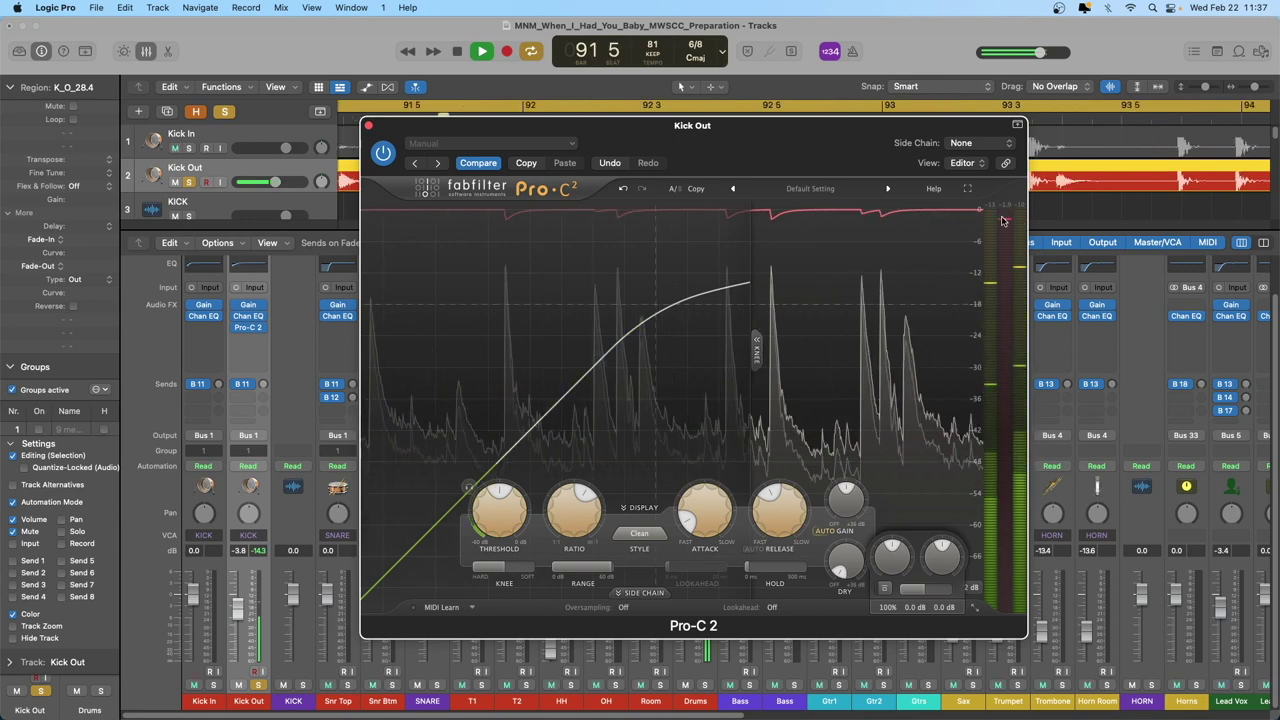
mouse_move(1005, 229)
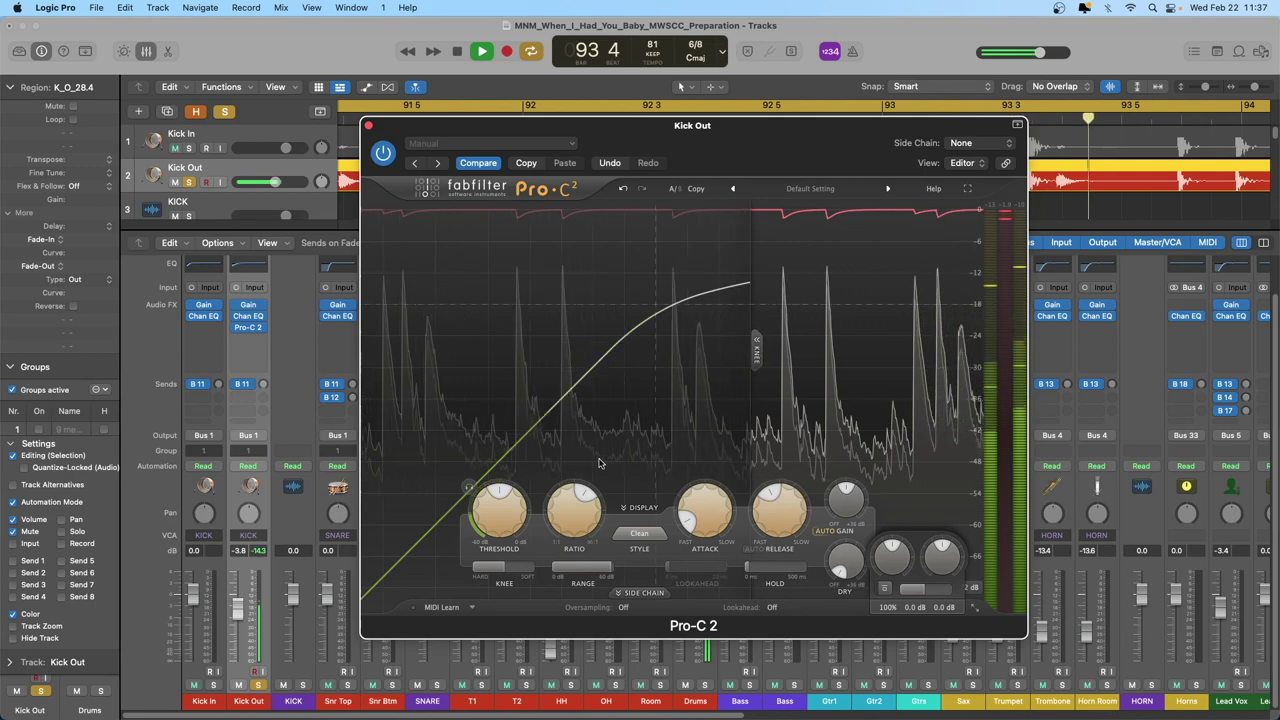
left_click_drag(518, 507, 516, 452)
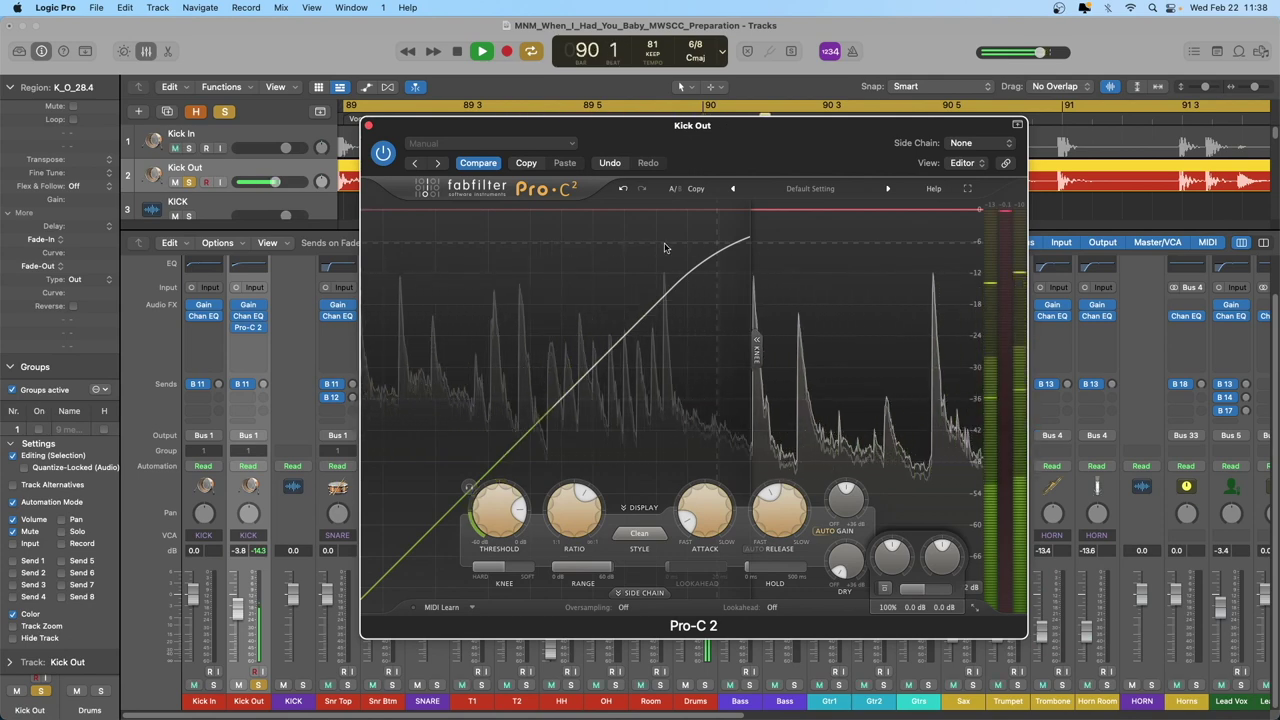
mouse_move(497, 510)
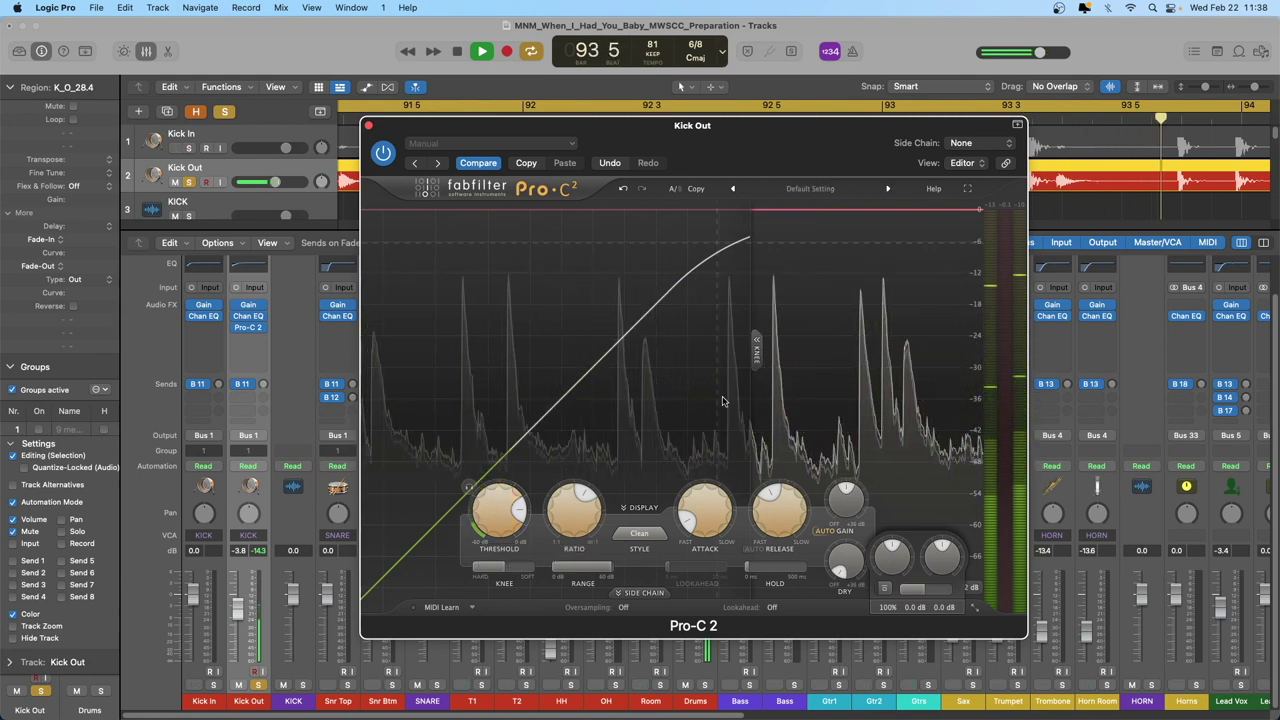
left_click_drag(492, 517, 494, 553)
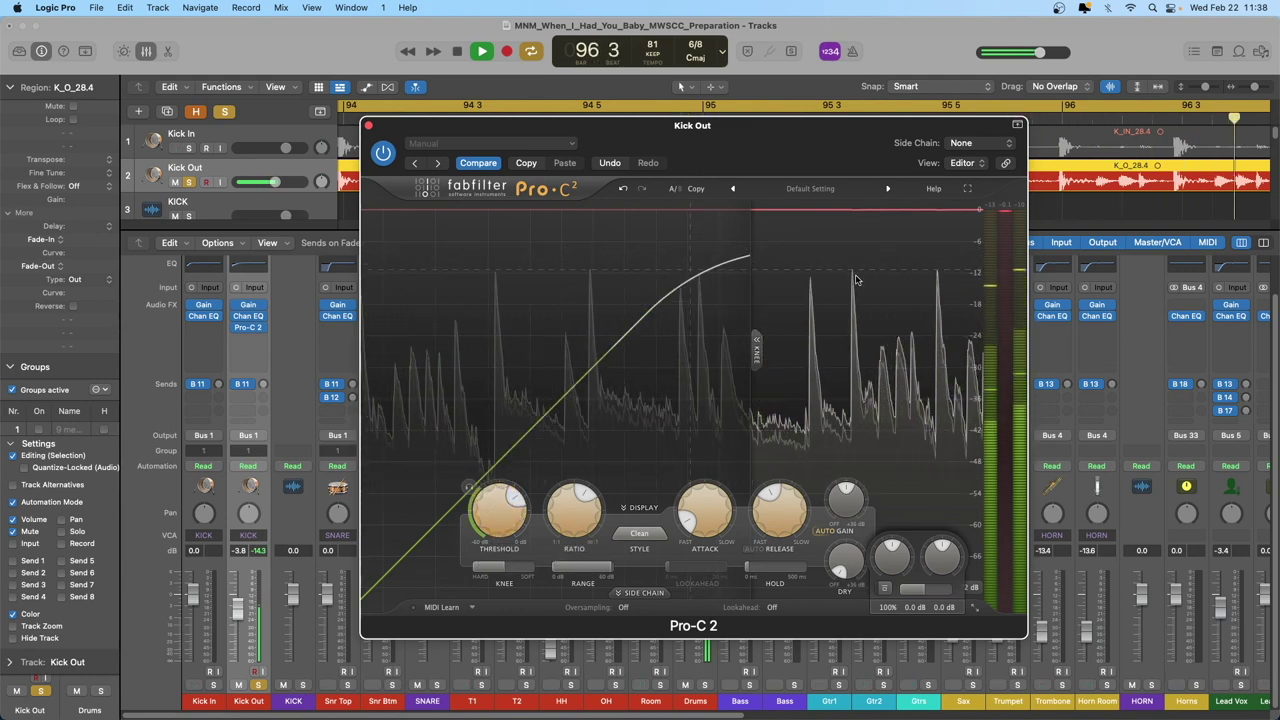
mouse_move(497, 517)
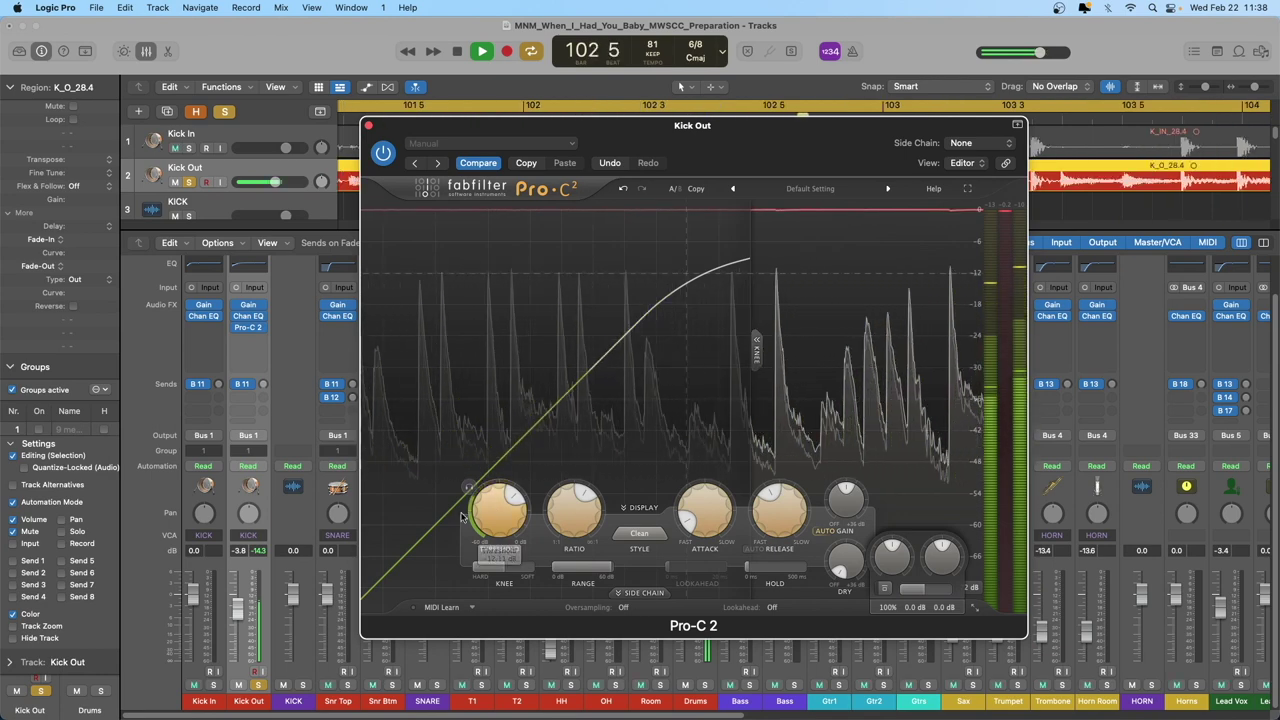
Step: Lower the threshold to about -29.71 dB during playback, then stop at bar 102 beat 4
left_click_drag(499, 528, 505, 585)
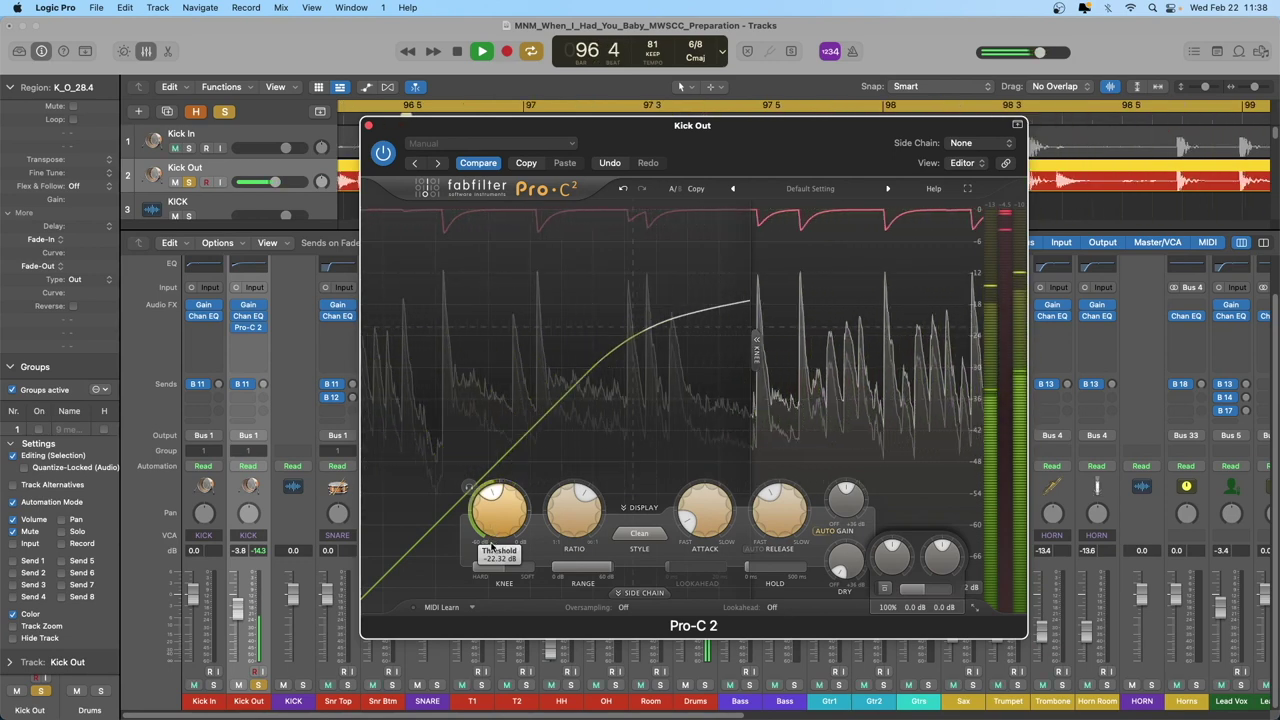
scroll(490, 548, "down", 10)
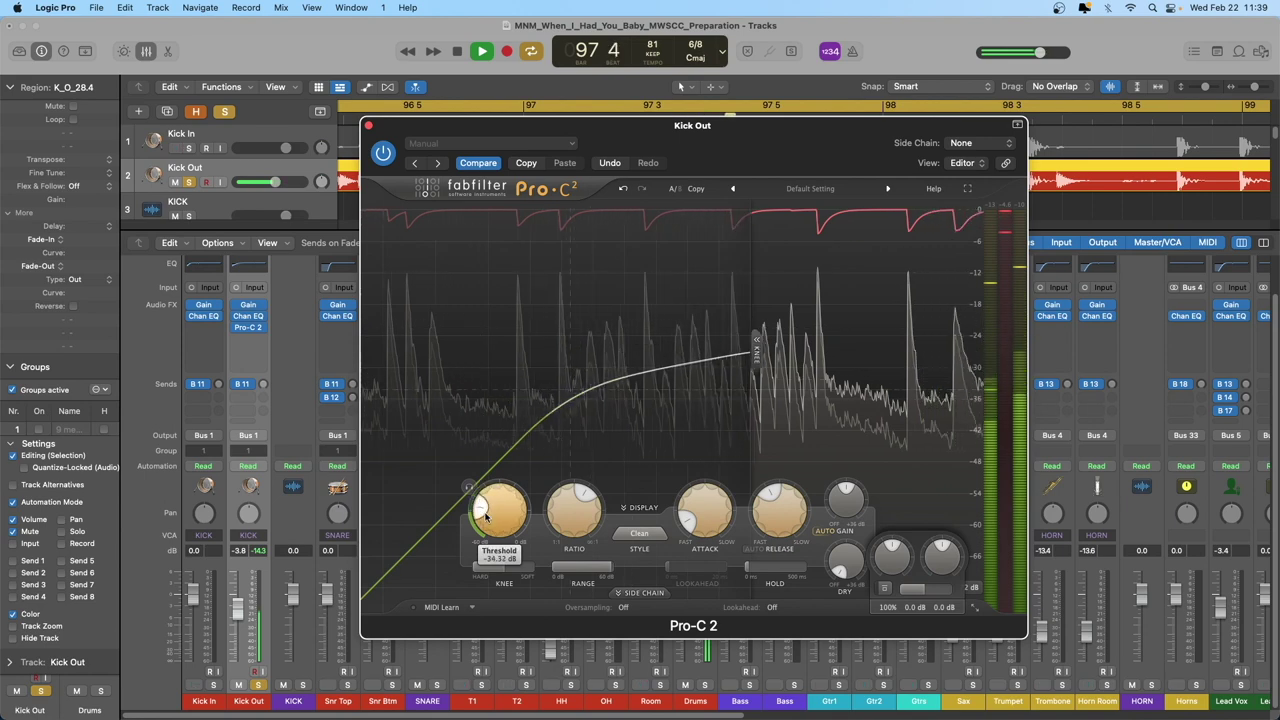
scroll(484, 512, "up", 3)
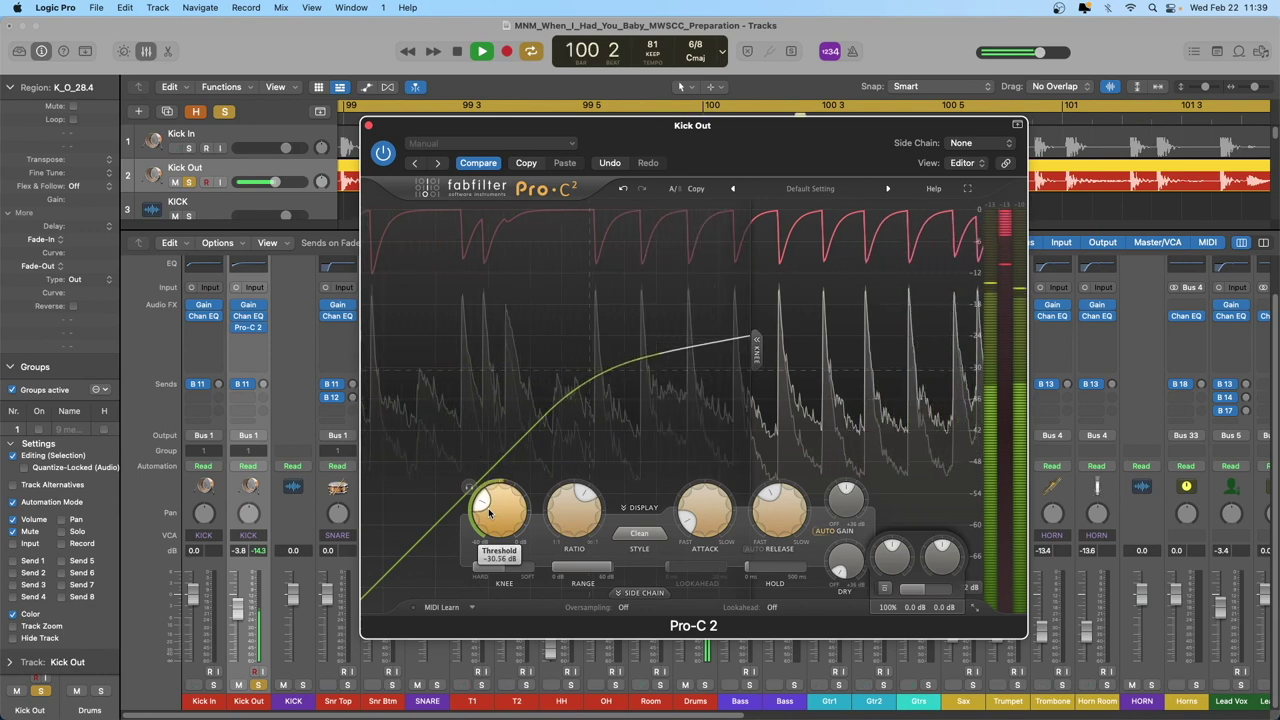
scroll(489, 511, "up", 2)
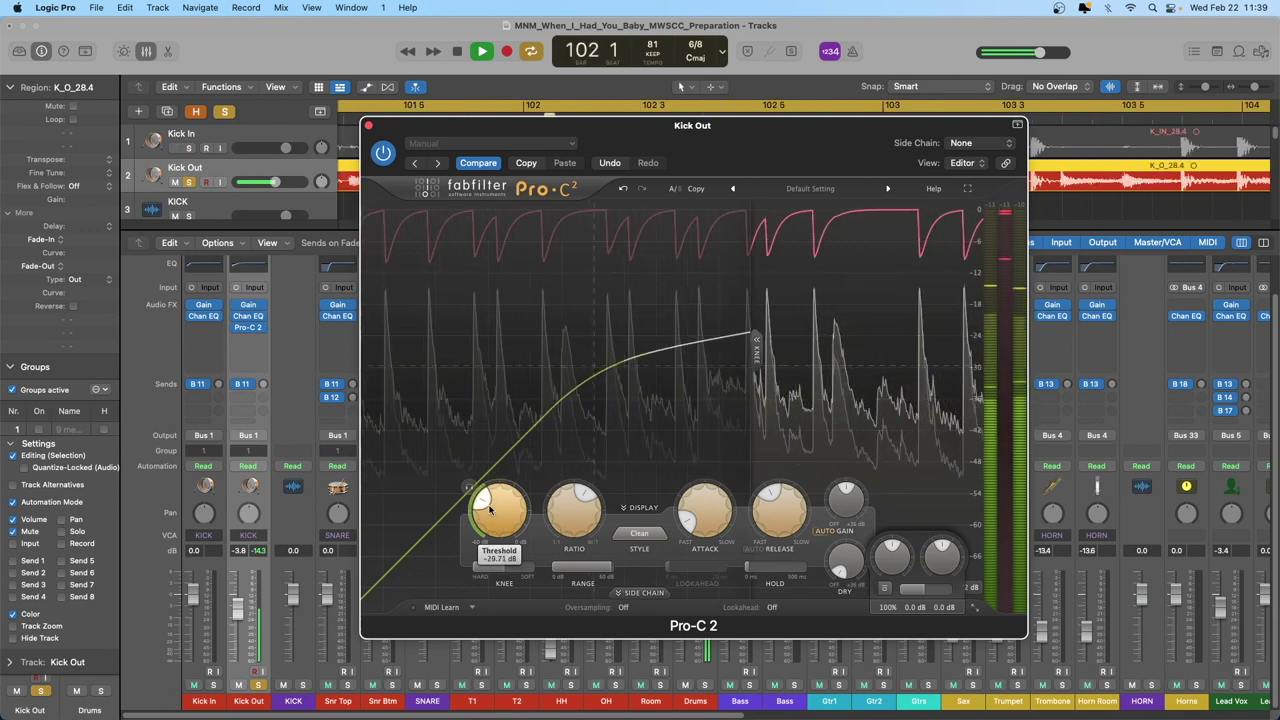
key("space")
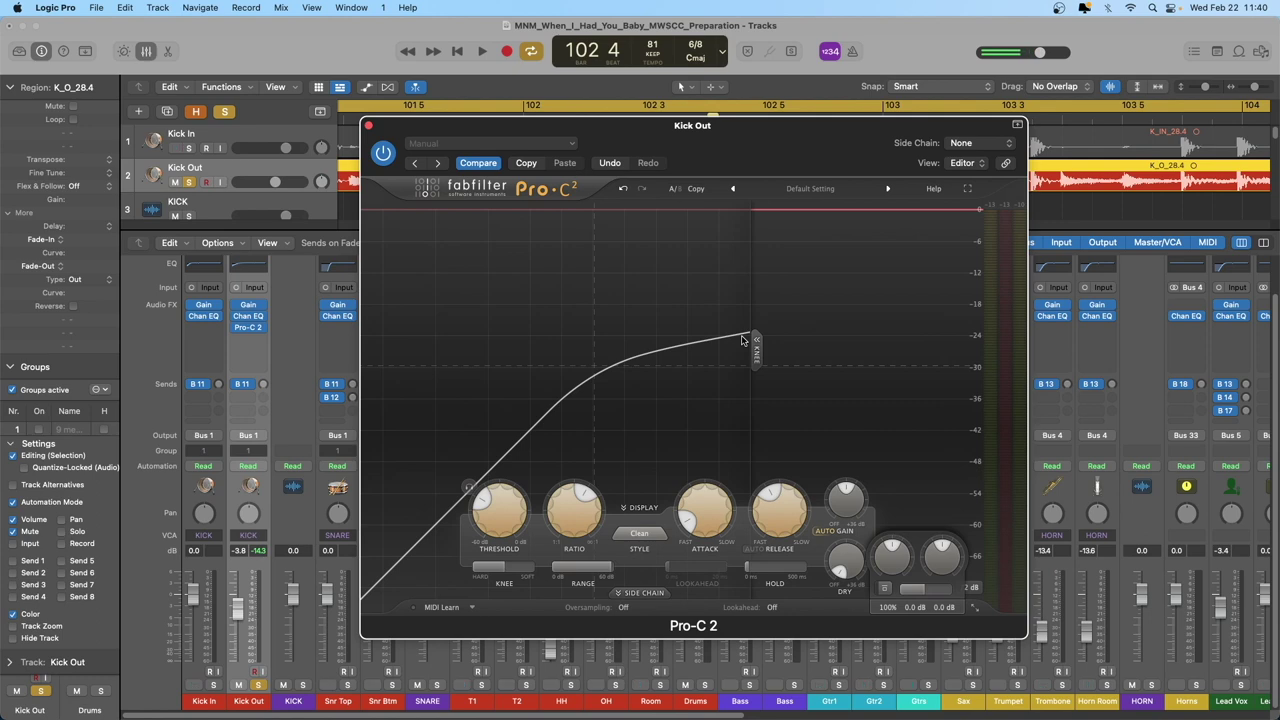
Step: Set Pro-C 2's knee to 0.00 dB for a hard knee and nudge the ratio to about 4.7:1
mouse_move(570, 512)
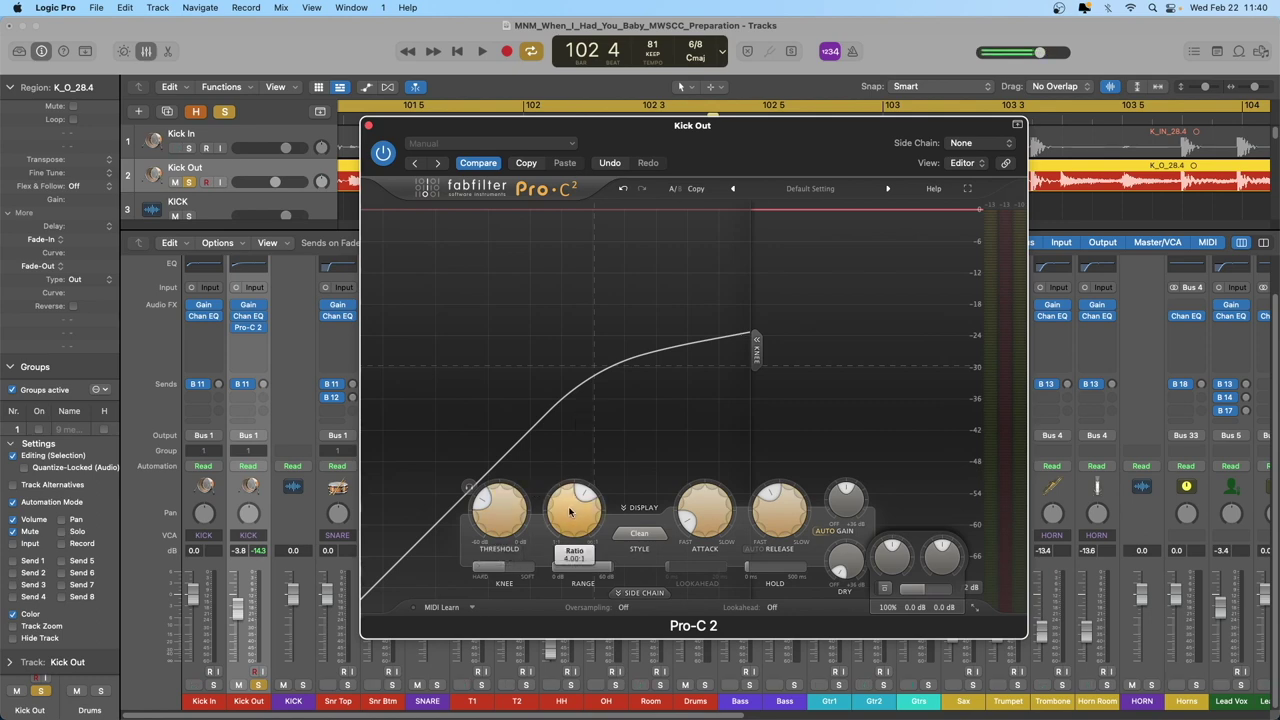
left_click_drag(570, 512, 571, 518)
mouse_move(507, 572)
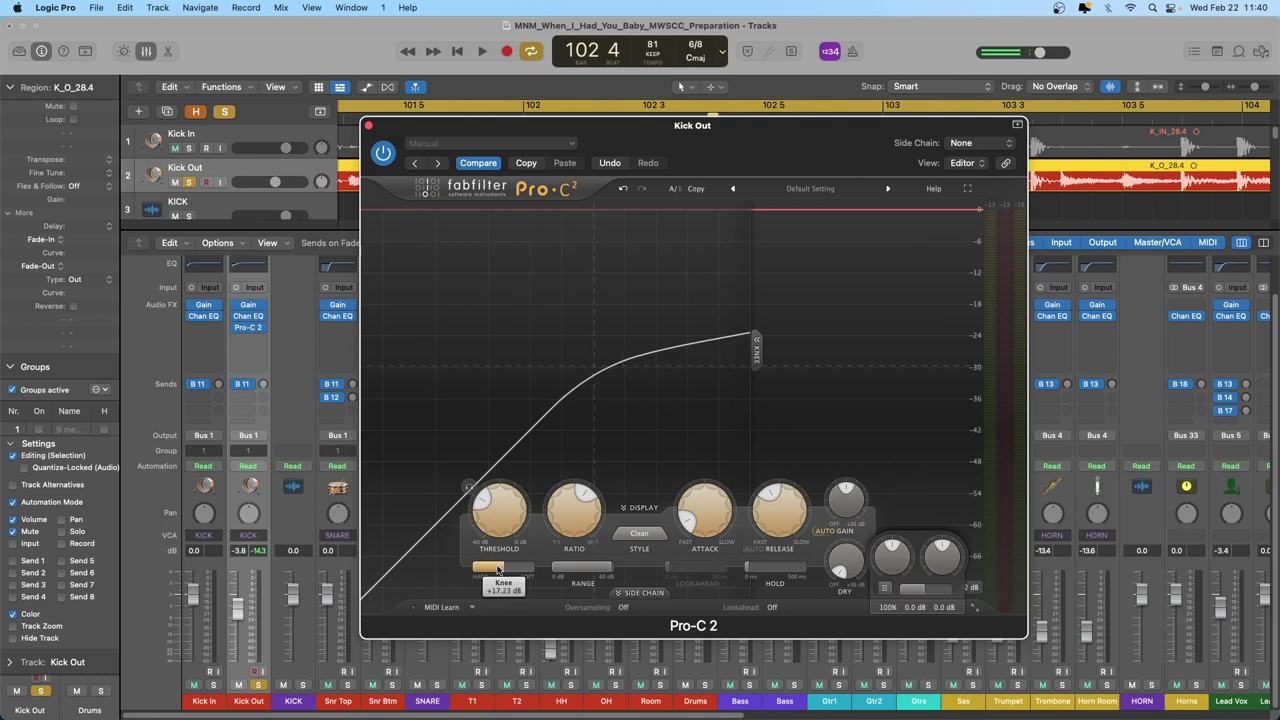
left_click_drag(498, 570, 372, 568)
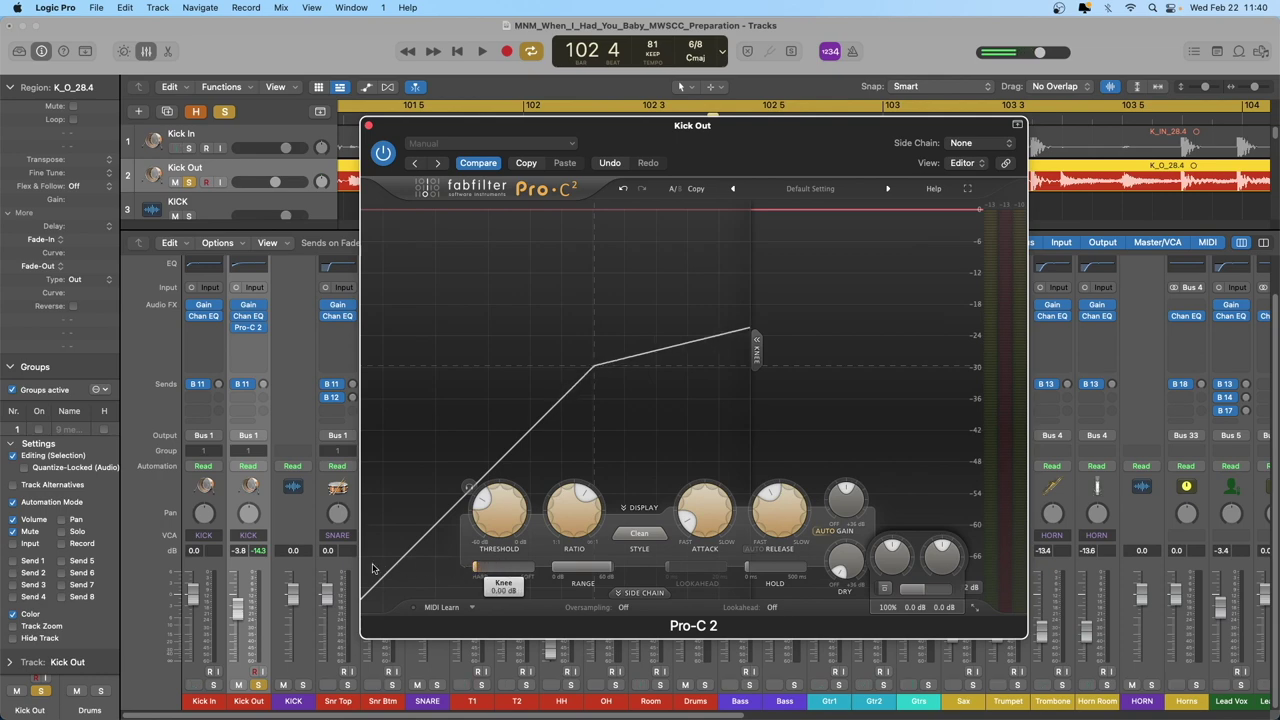
mouse_move(515, 530)
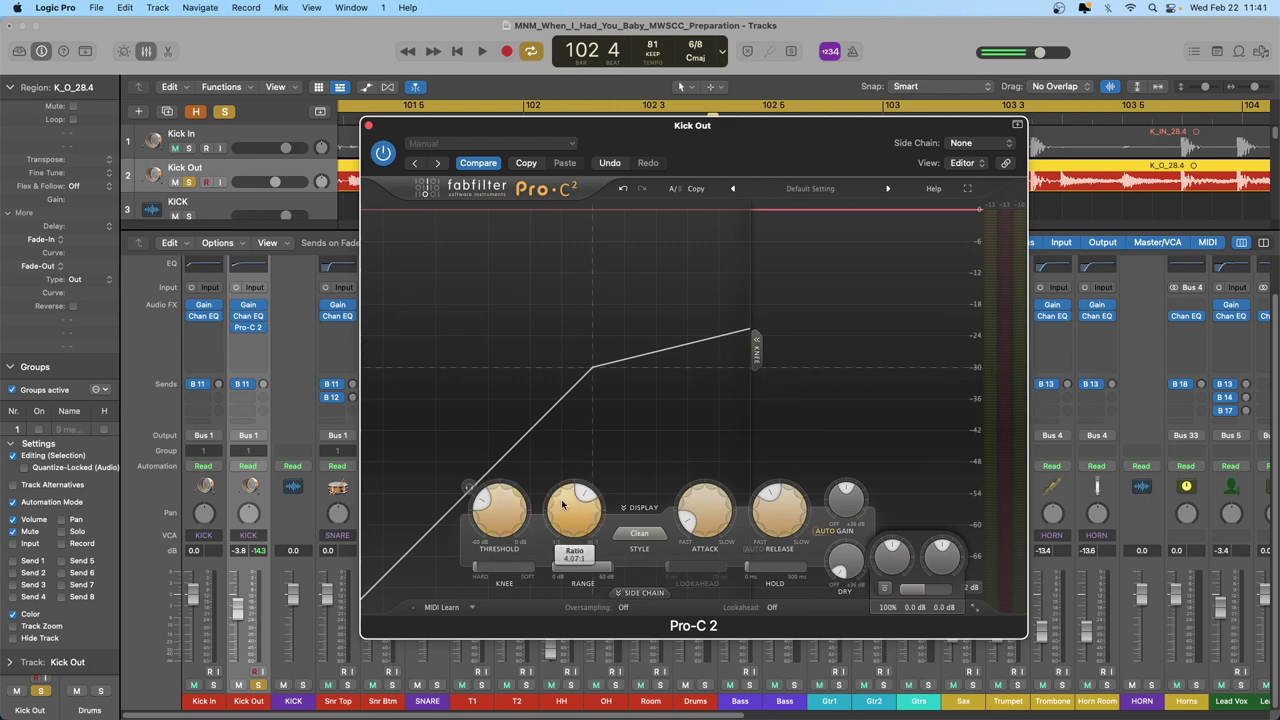
mouse_move(571, 512)
left_mouse_down()
mouse_move(575, 496)
mouse_move(592, 520)
mouse_move(572, 482)
mouse_move(570, 574)
mouse_move(574, 498)
left_mouse_up()
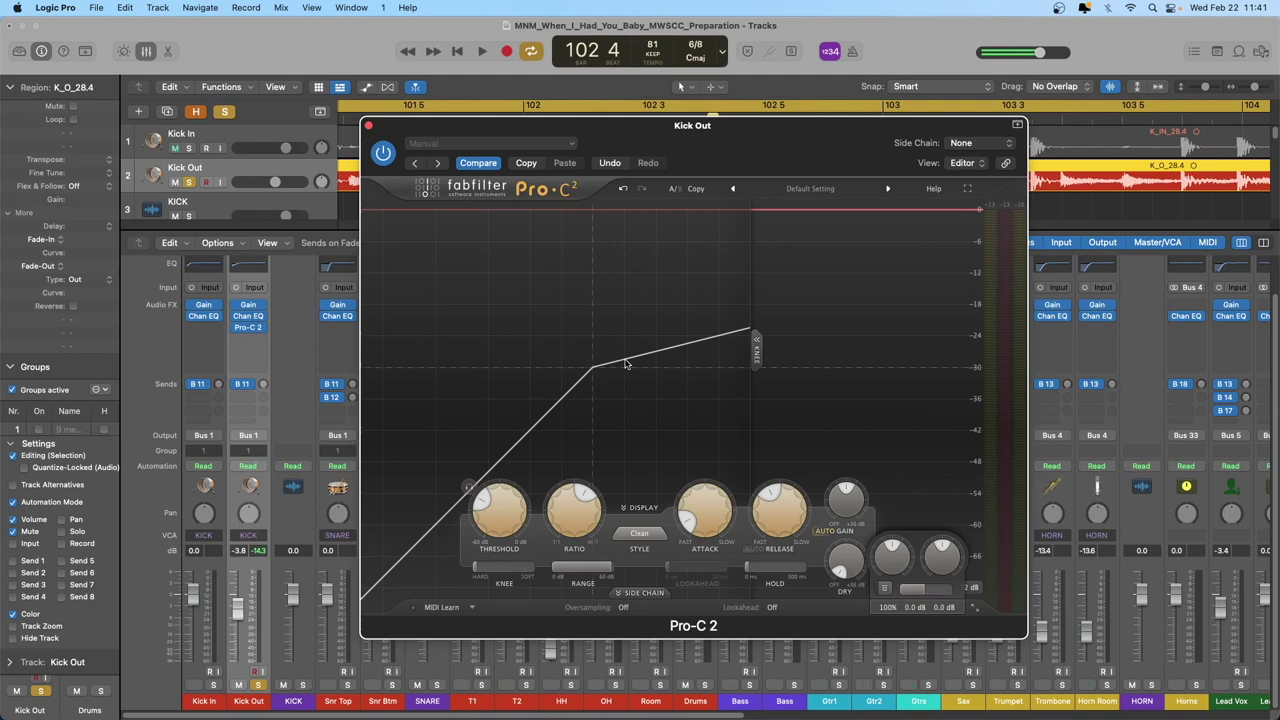
Step: Enter an exact 4:1 ratio in Pro-C 2, then drag the ratio down to 1.00:1
mouse_move(575, 502)
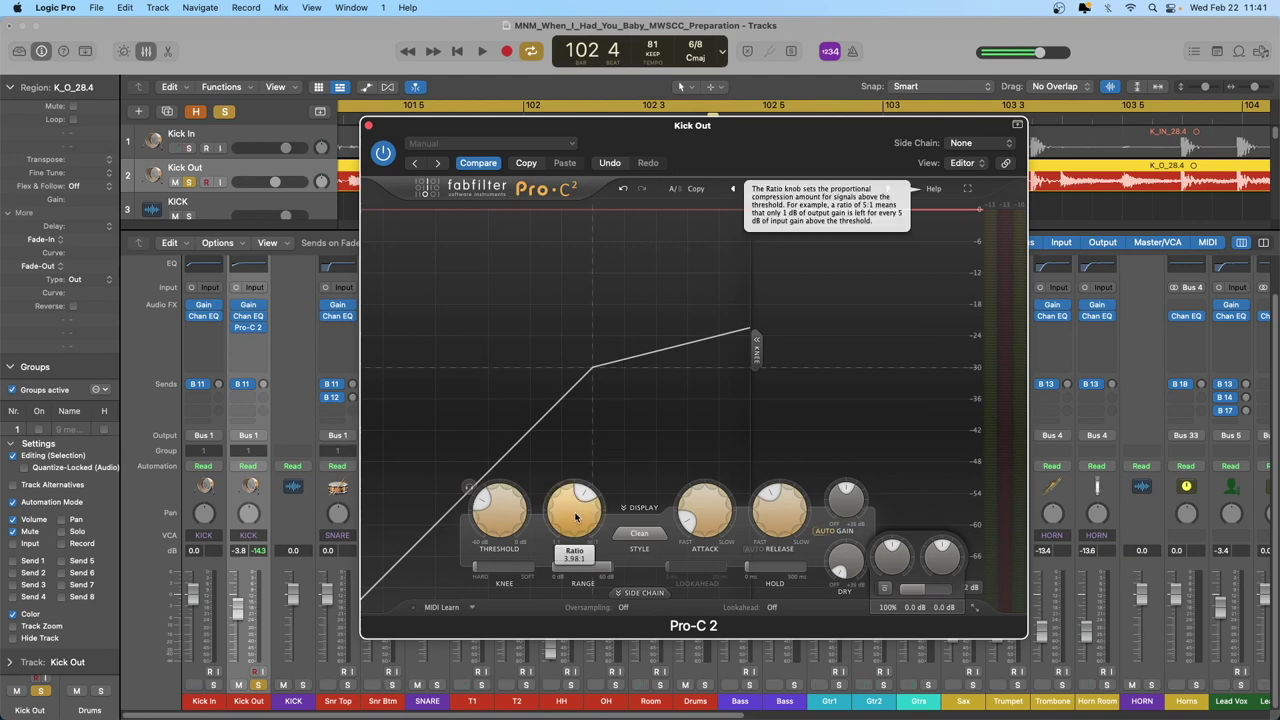
left_click(575, 516)
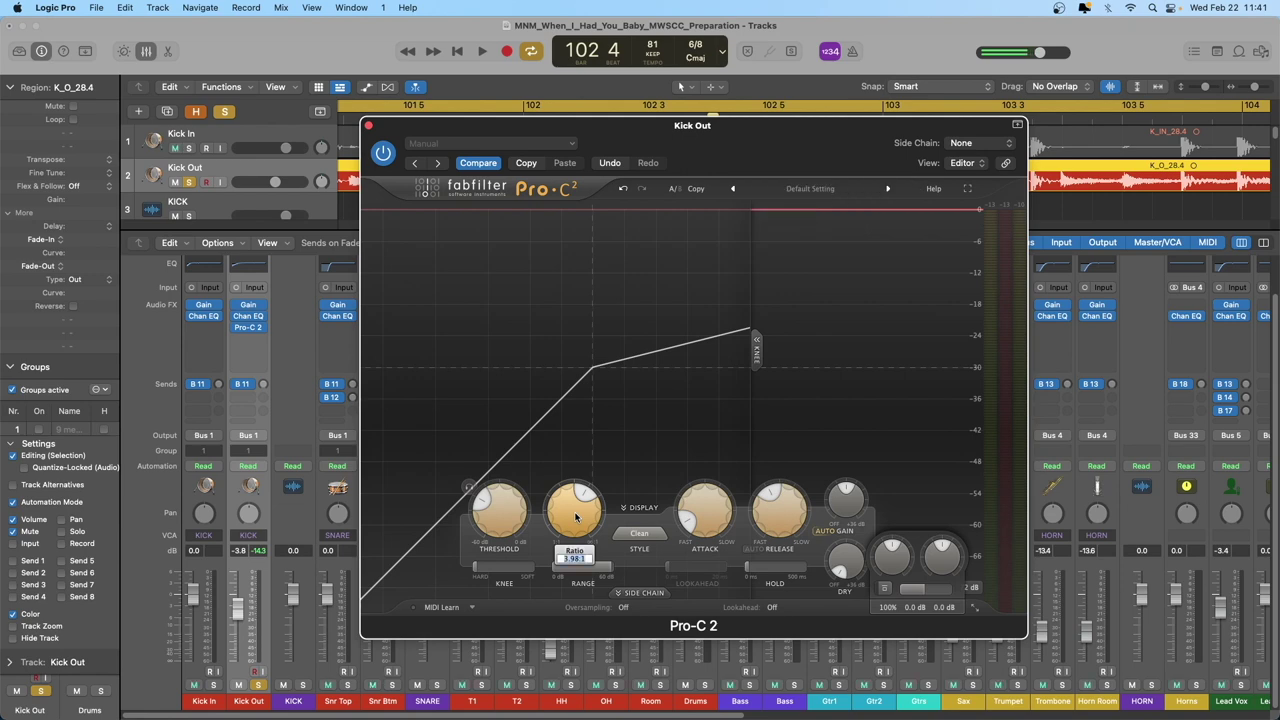
type("4")
key("Return")
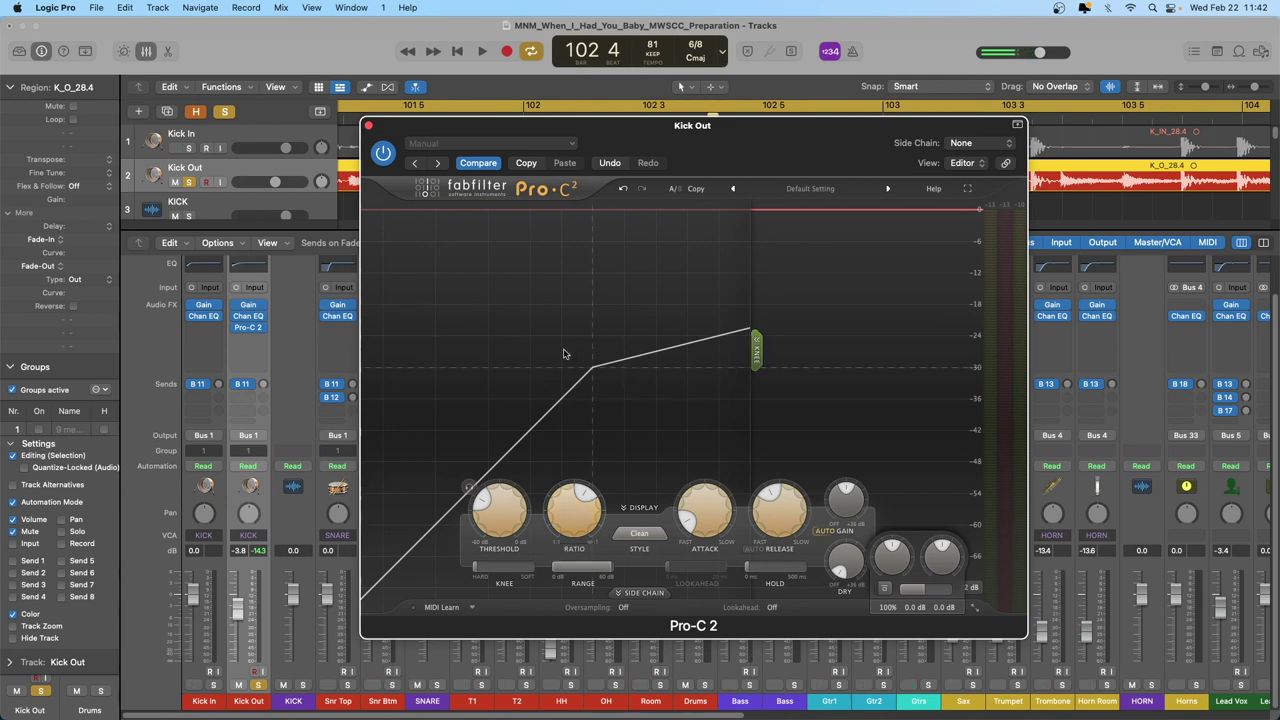
mouse_move(578, 507)
left_click_drag(578, 507, 582, 624)
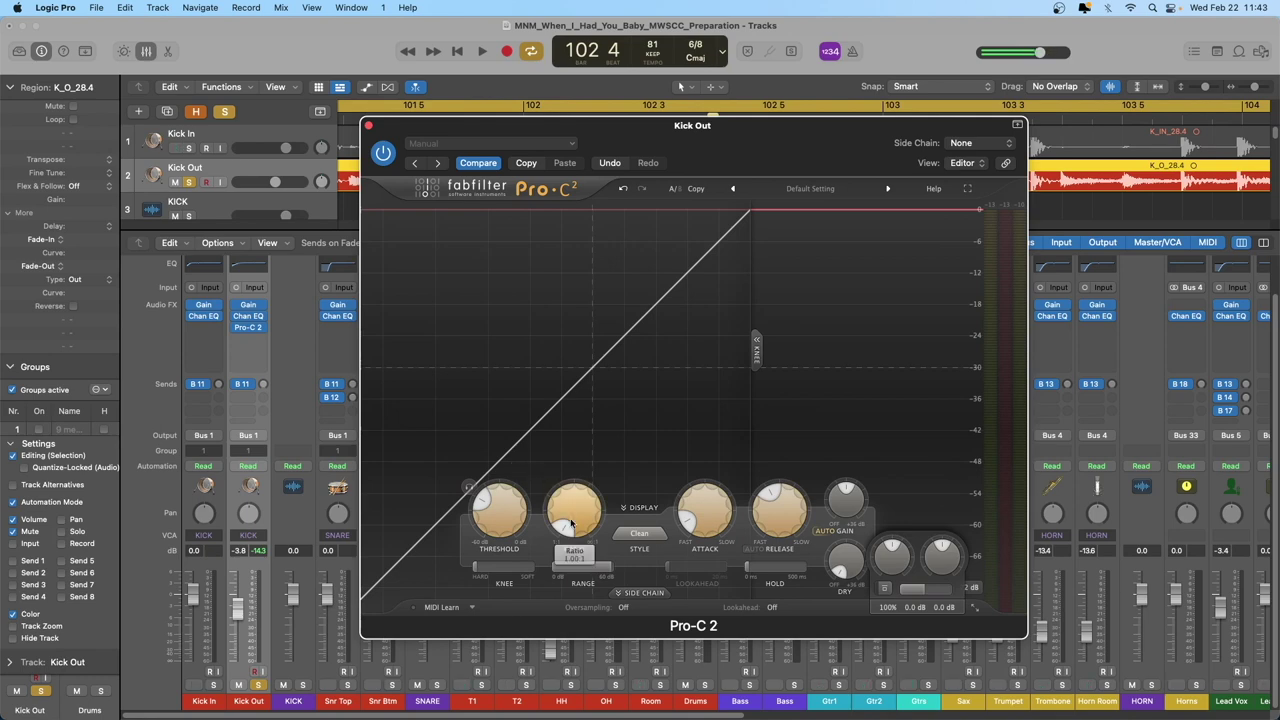
Step: Sweep Pro-C 2's ratio up to 100:1, then play from bar 89 while lowering it to about 1.17:1
left_click_drag(577, 509, 605, 293)
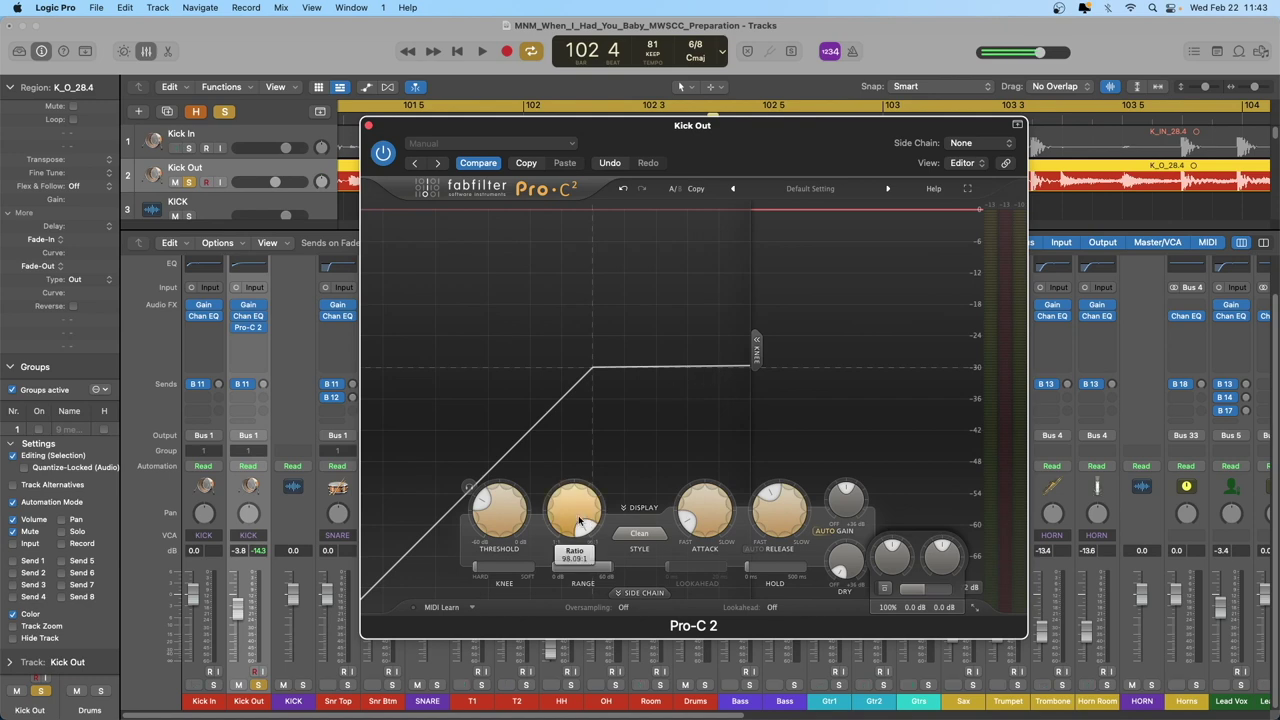
mouse_move(577, 516)
left_mouse_down()
mouse_move(582, 549)
mouse_move(588, 500)
left_mouse_up()
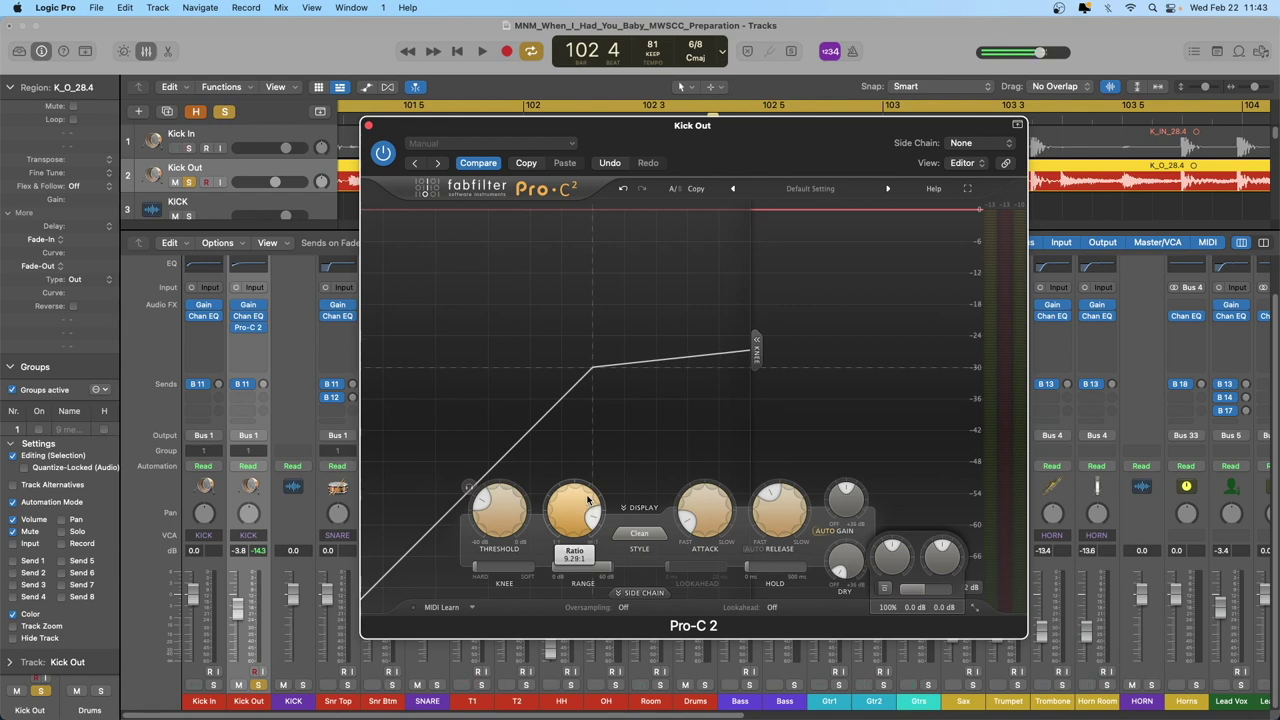
left_click_drag(586, 497, 586, 441)
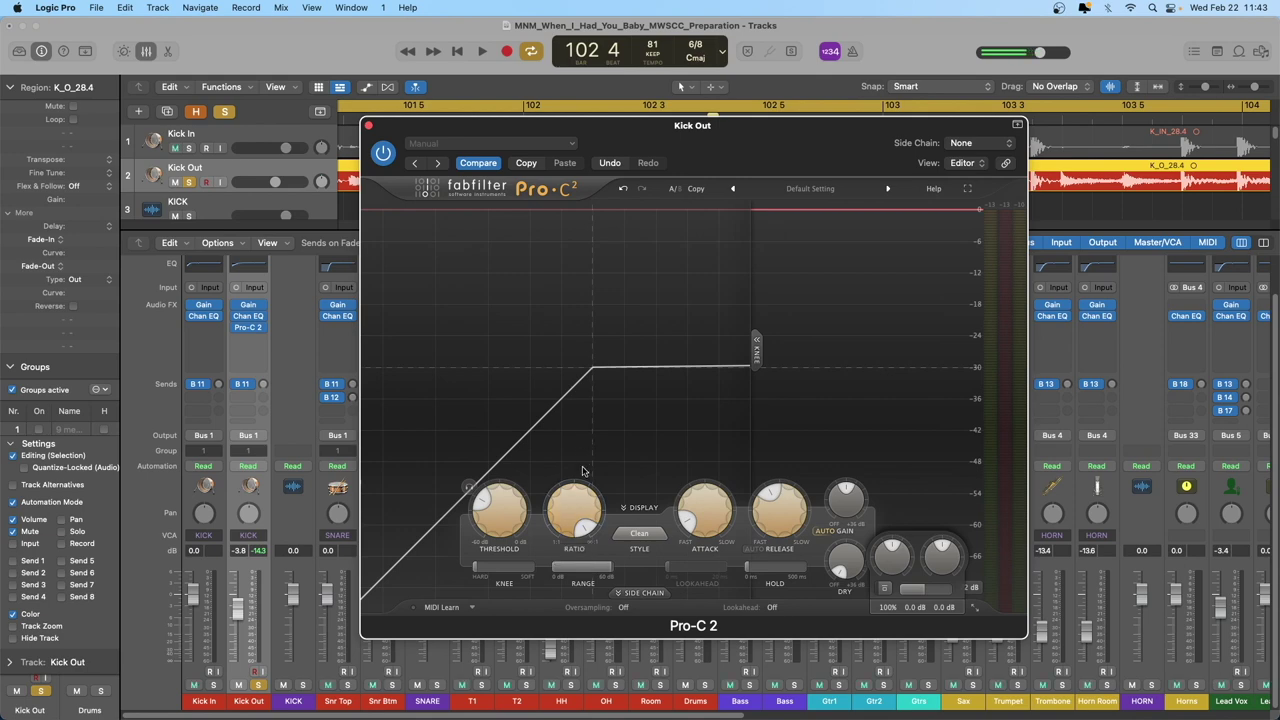
mouse_move(579, 505)
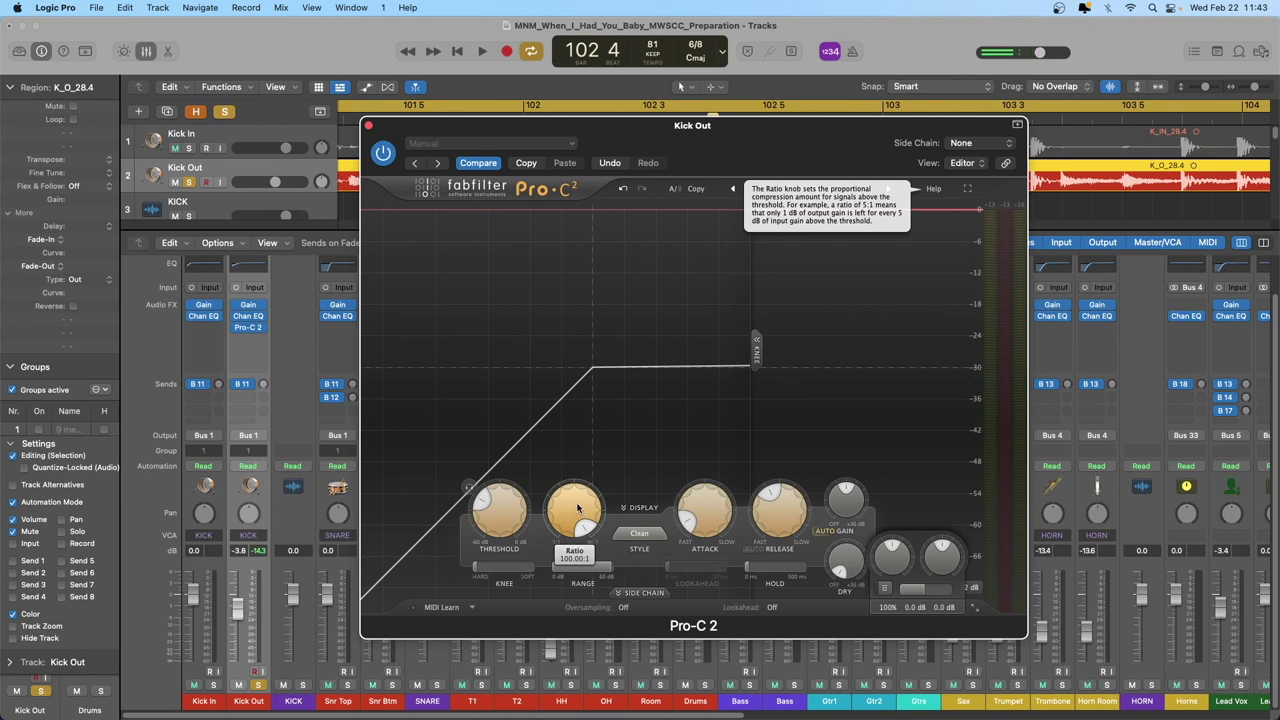
key("space")
left_click_drag(575, 508, 565, 717)
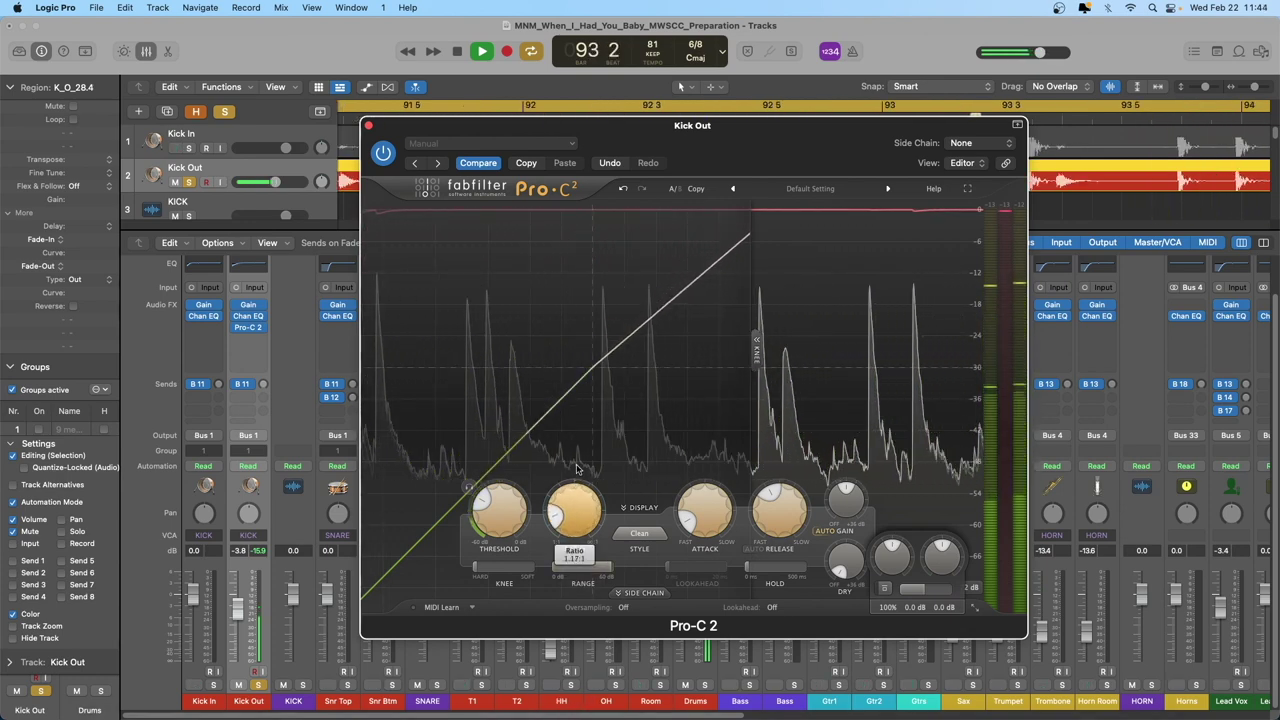
Step: Sweep Pro-C 2's ratio up through 1.4, 3.2 and 8.3 to 100:1, then stop playback
left_click_drag(578, 516, 581, 398)
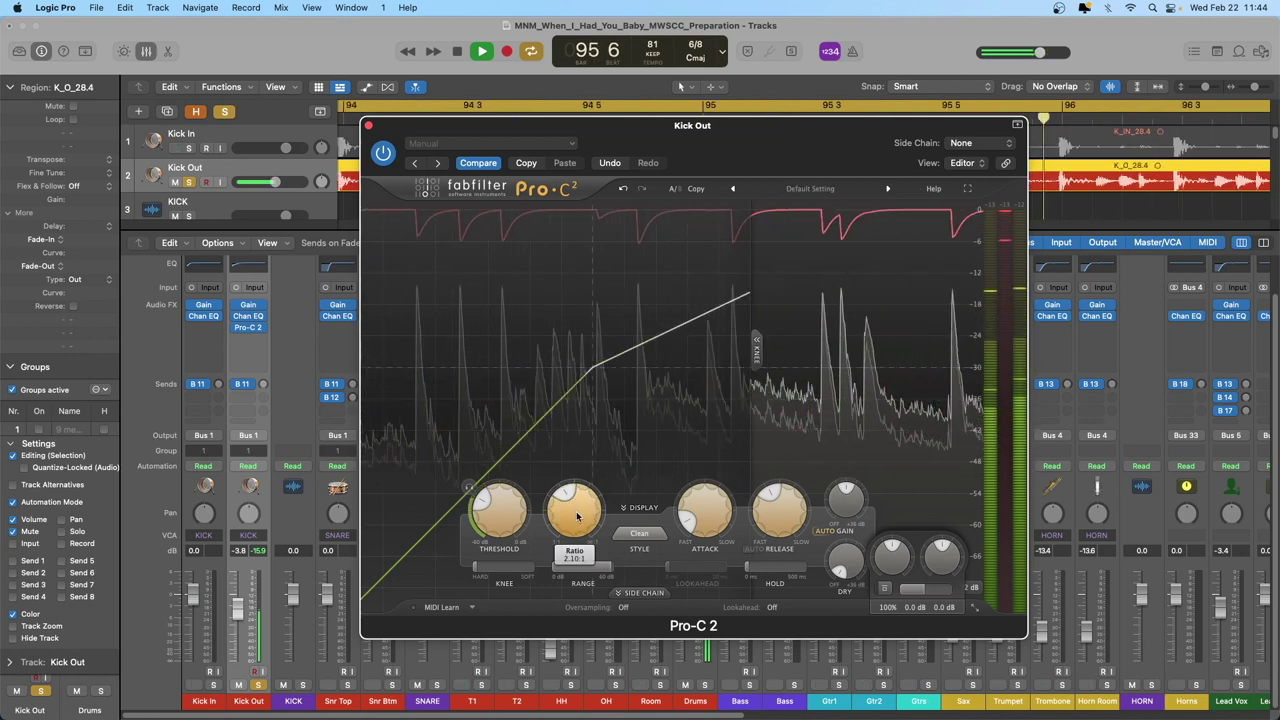
left_click_drag(575, 513, 590, 421)
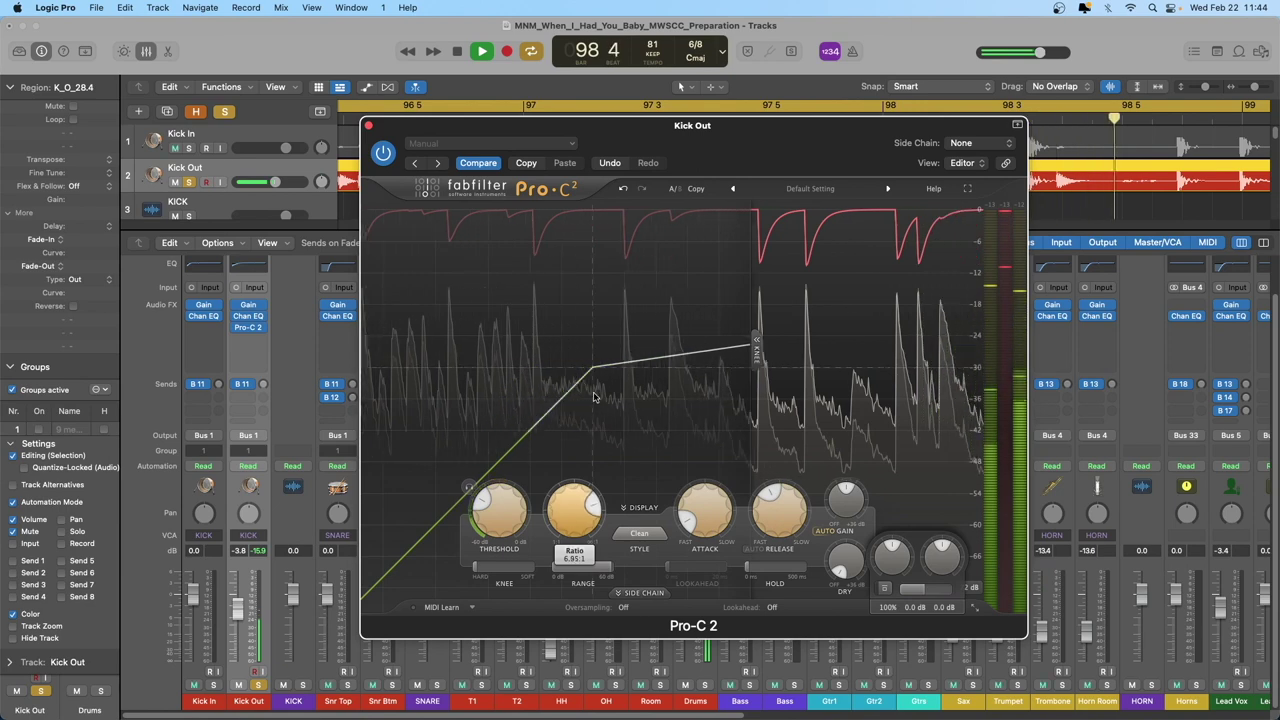
left_click_drag(588, 494, 585, 470)
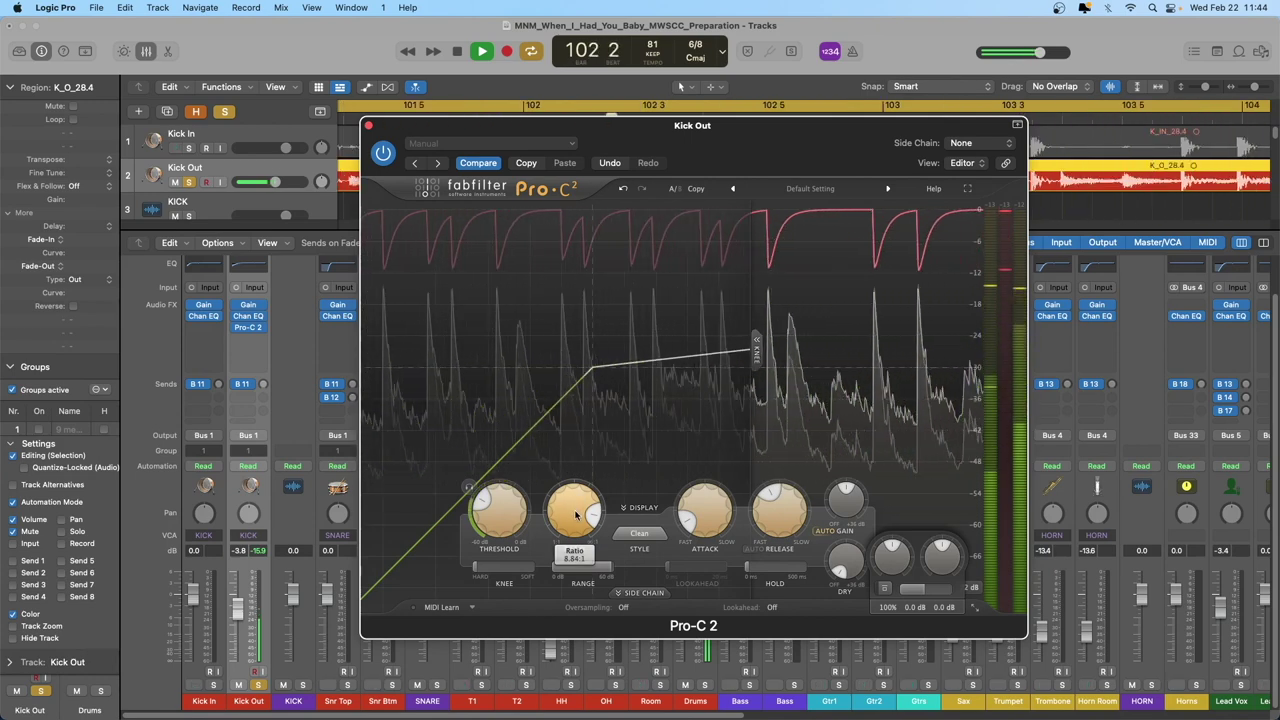
scroll(581, 486, "up", 5)
scroll(581, 486, "up", 3)
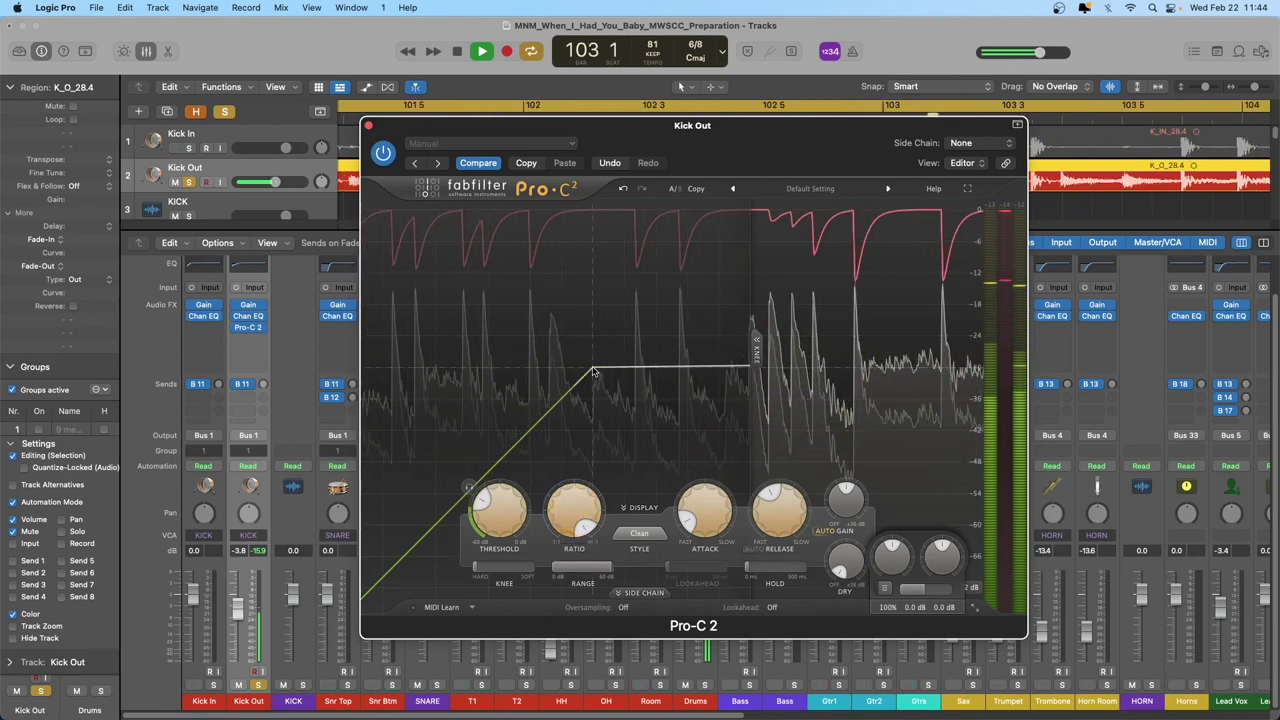
mouse_move(576, 502)
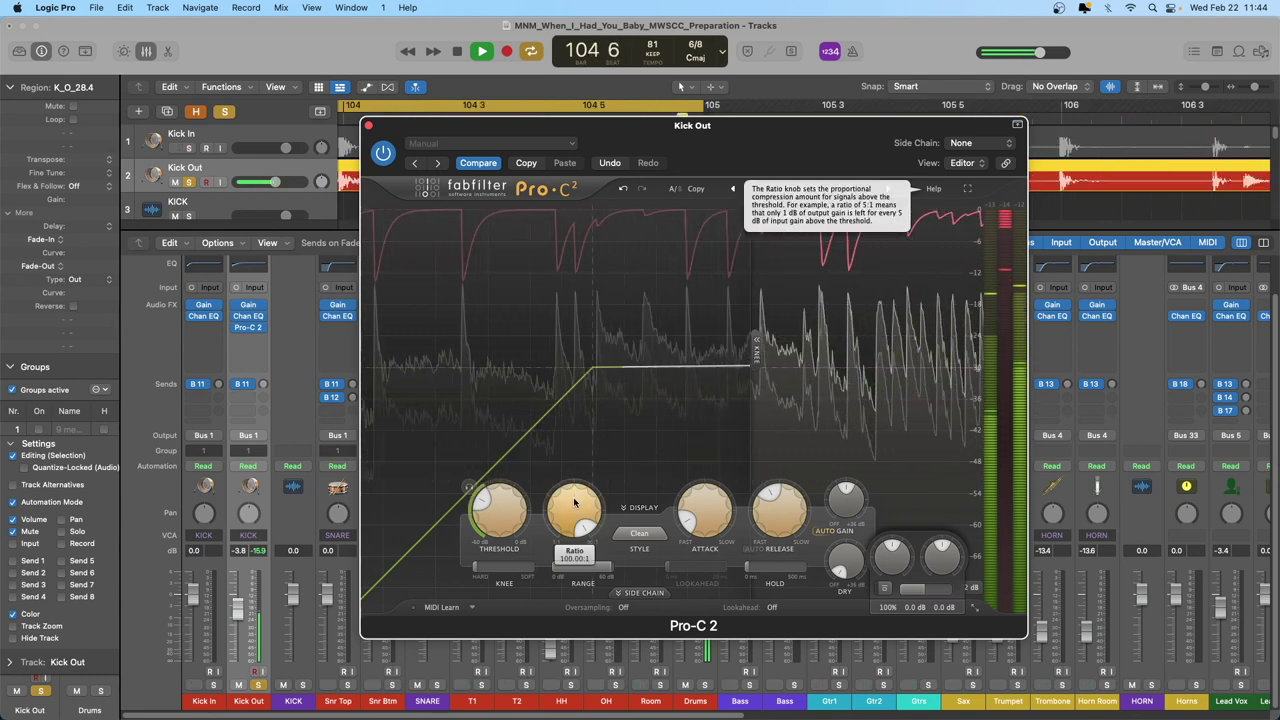
key("space")
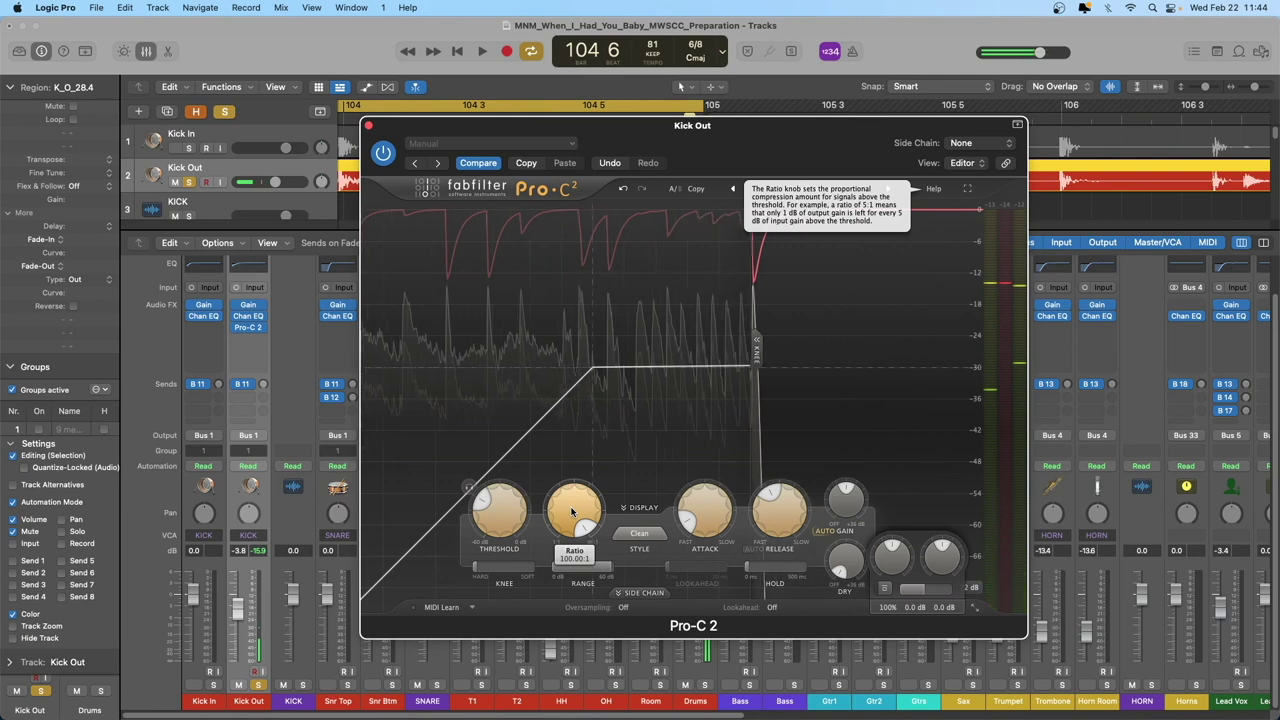
Step: Bring Pro-C 2's ratio down from 100:1 and settle it at exactly 2.00:1
left_click_drag(572, 512, 578, 562)
scroll(578, 545, "down", 3)
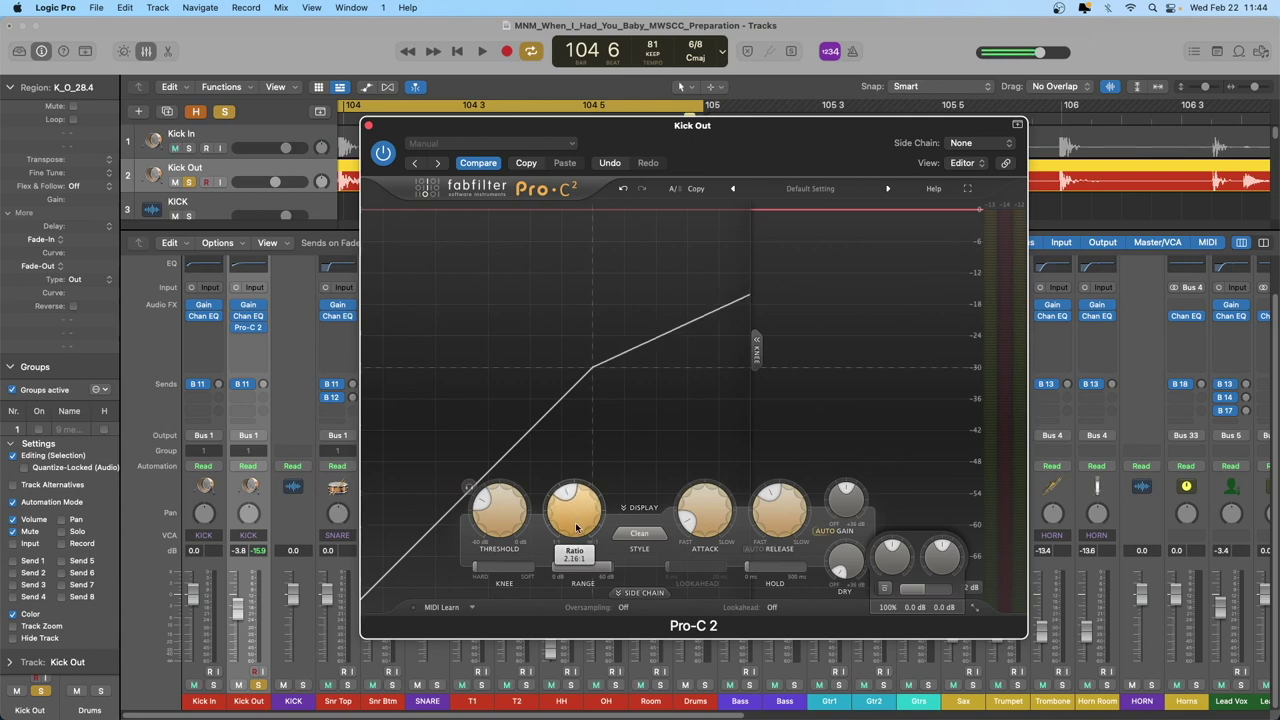
scroll(578, 522, "up", 2)
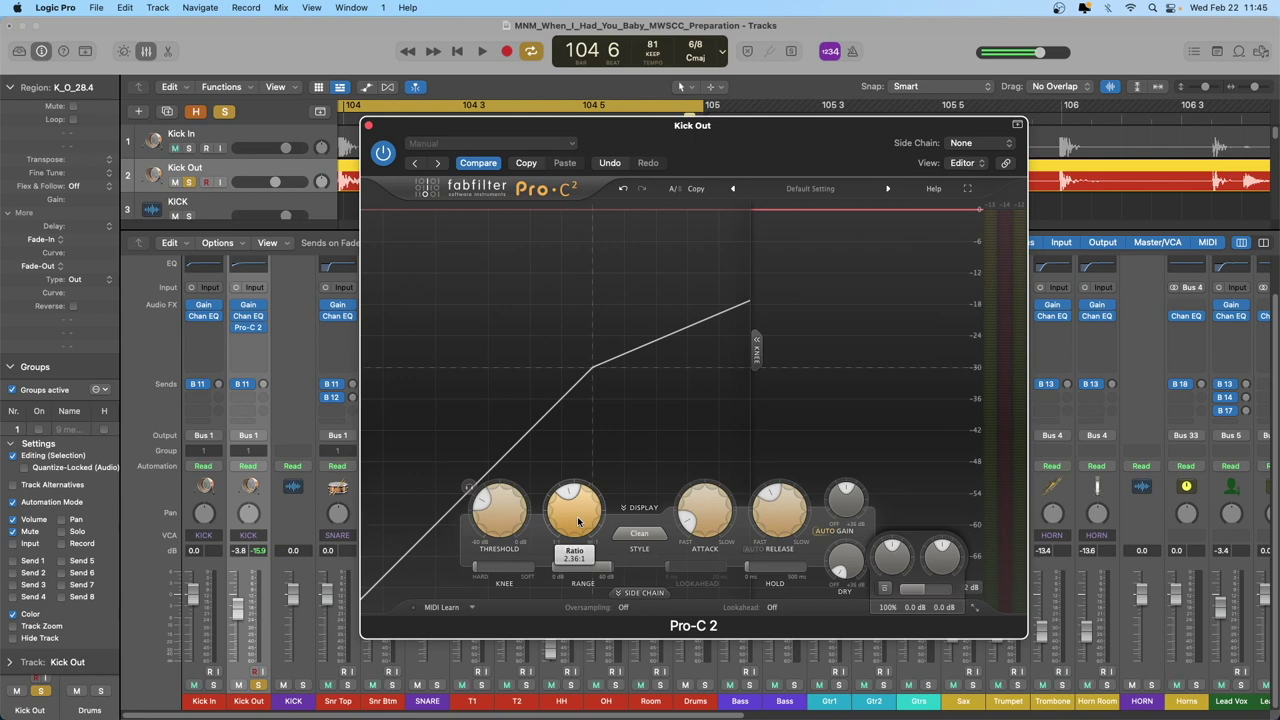
scroll(565, 518, "down", 1)
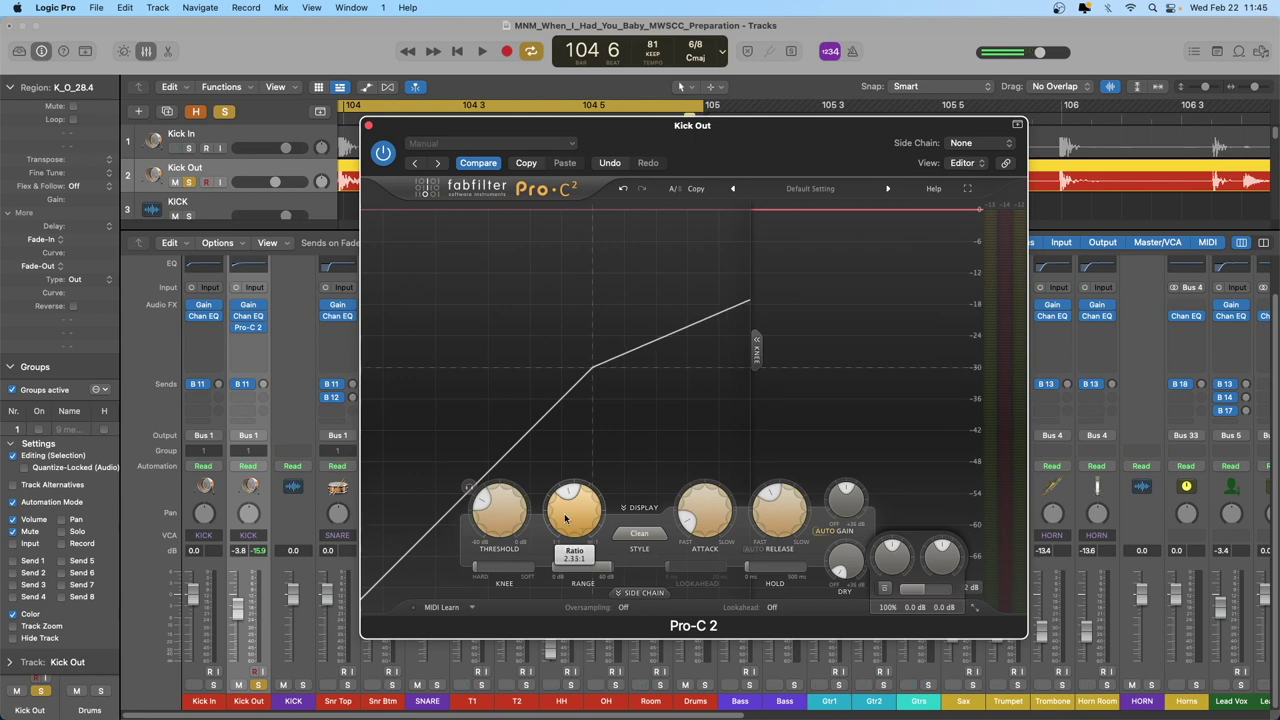
scroll(565, 518, "down", 4)
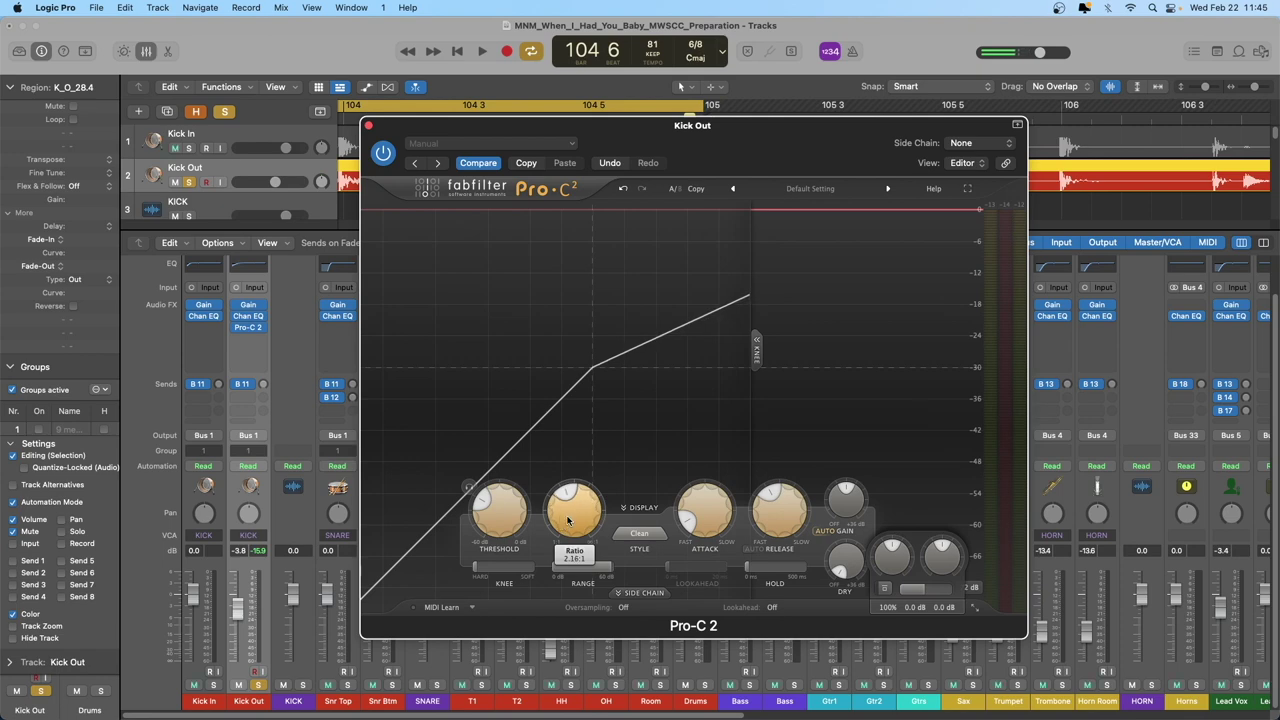
key("Return")
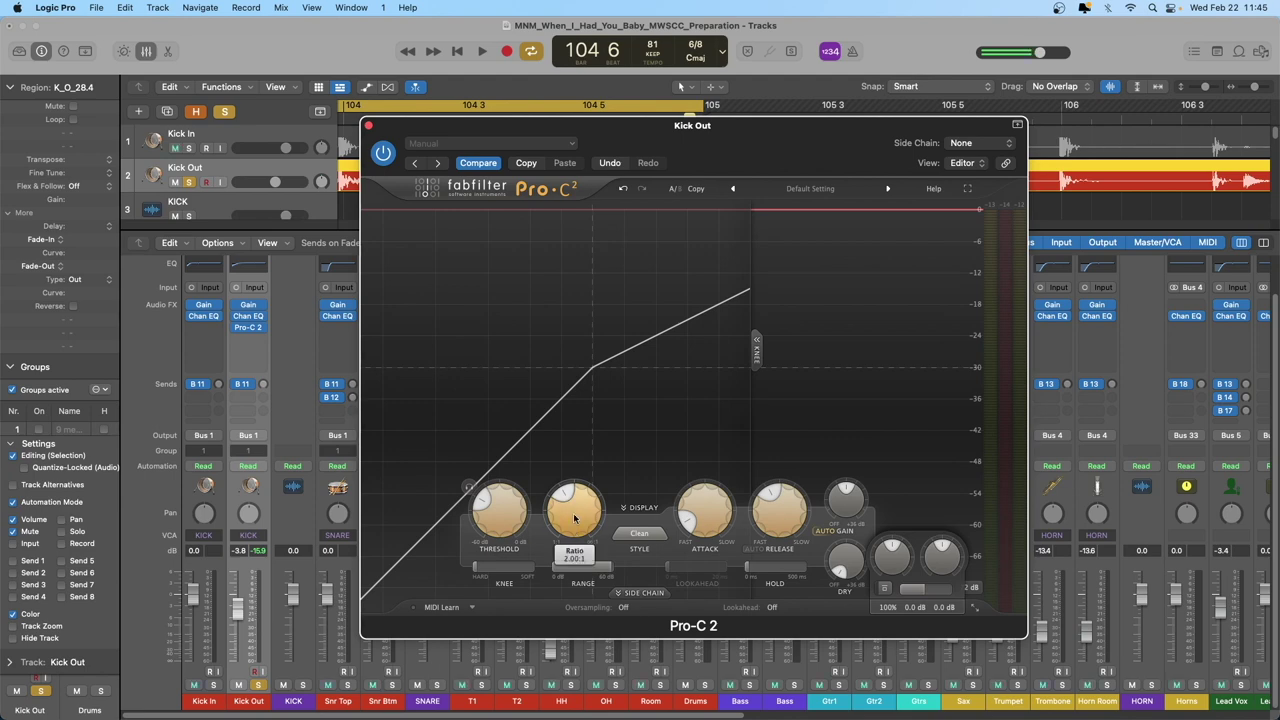
mouse_move(575, 514)
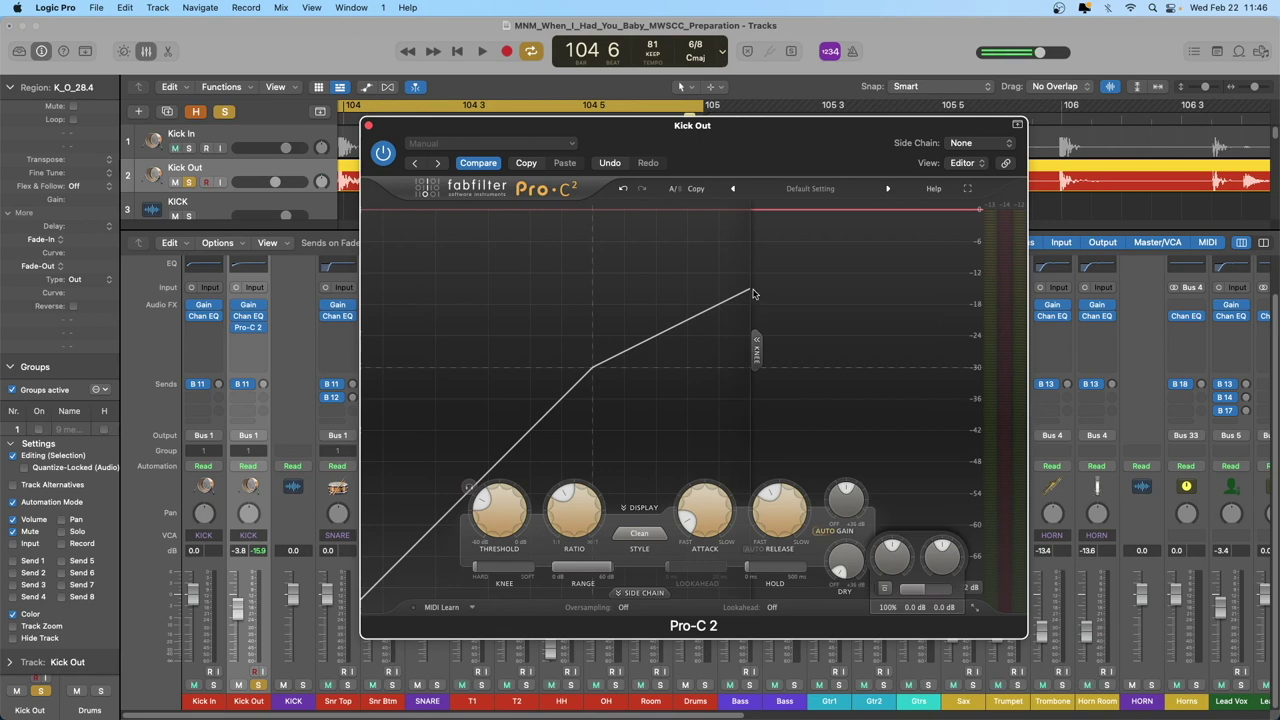
Step: Turn Pro-C 2's ratio fully down to 1.00:1, straightening the transfer curve
left_click_drag(574, 510, 580, 590)
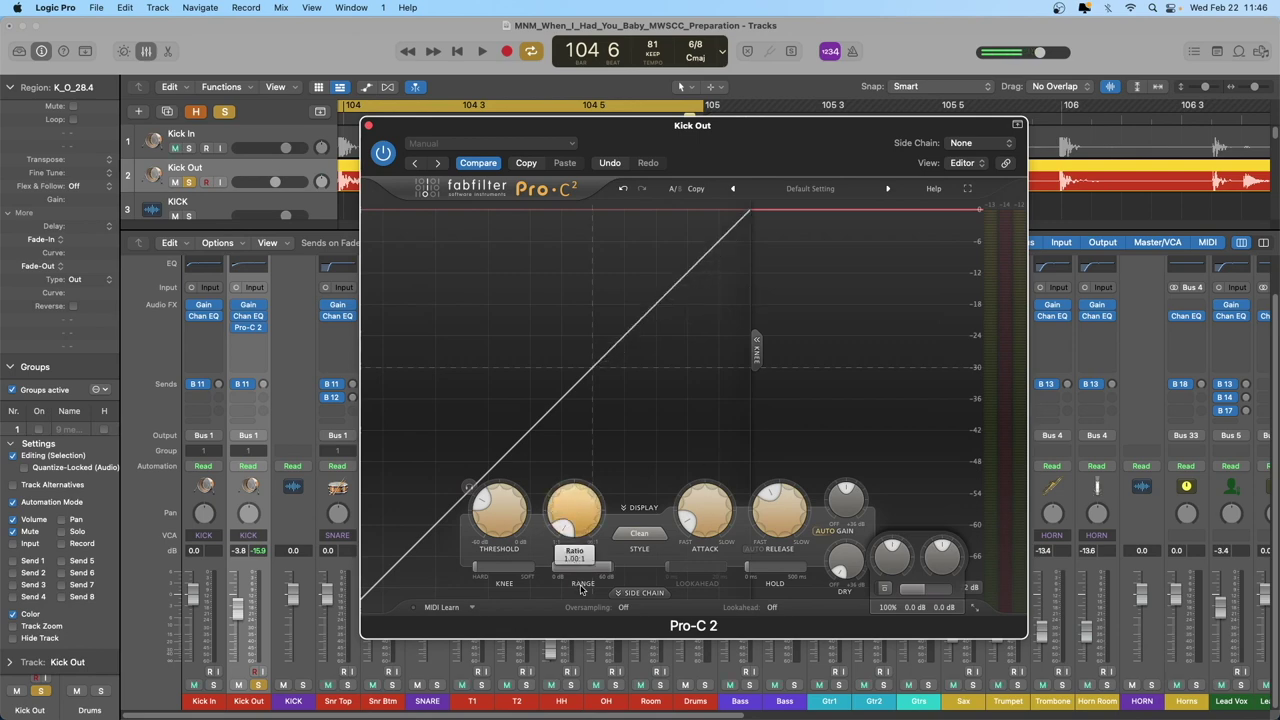
mouse_move(578, 525)
mouse_move(502, 520)
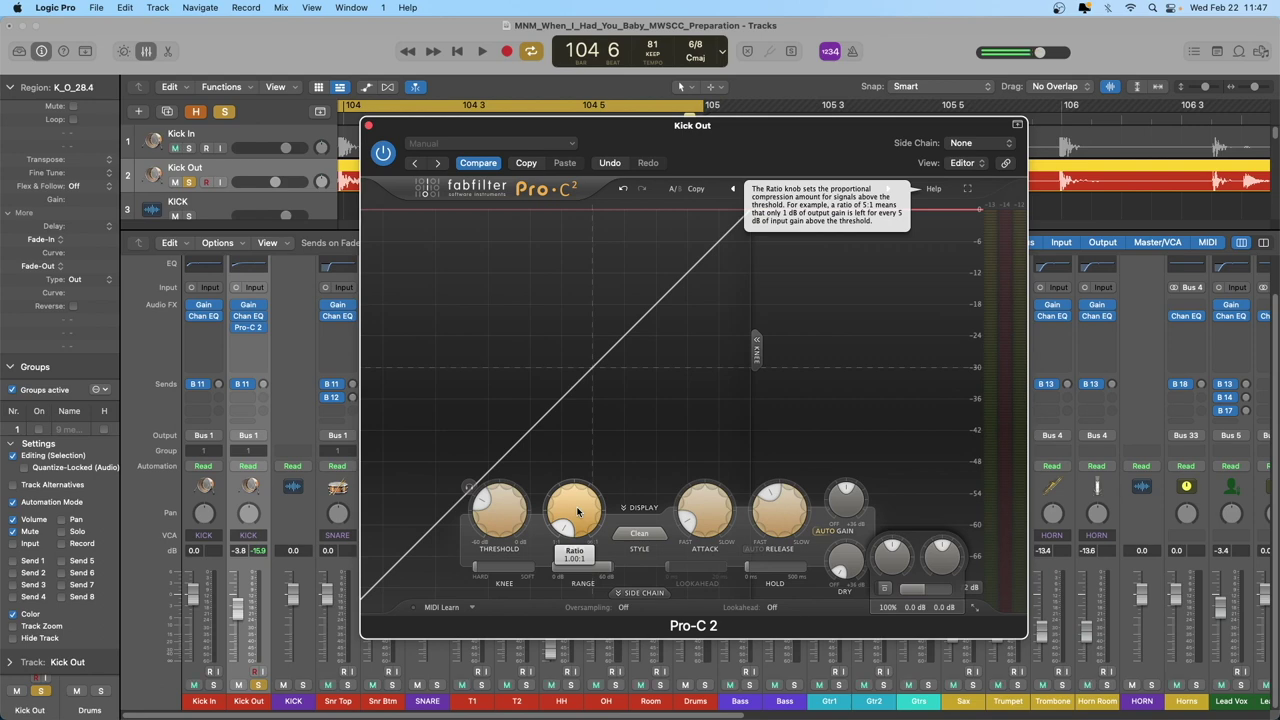
Step: Shorten the release to 10 ms, then set attack to 1.85 ms and release to about 132 ms
mouse_move(706, 513)
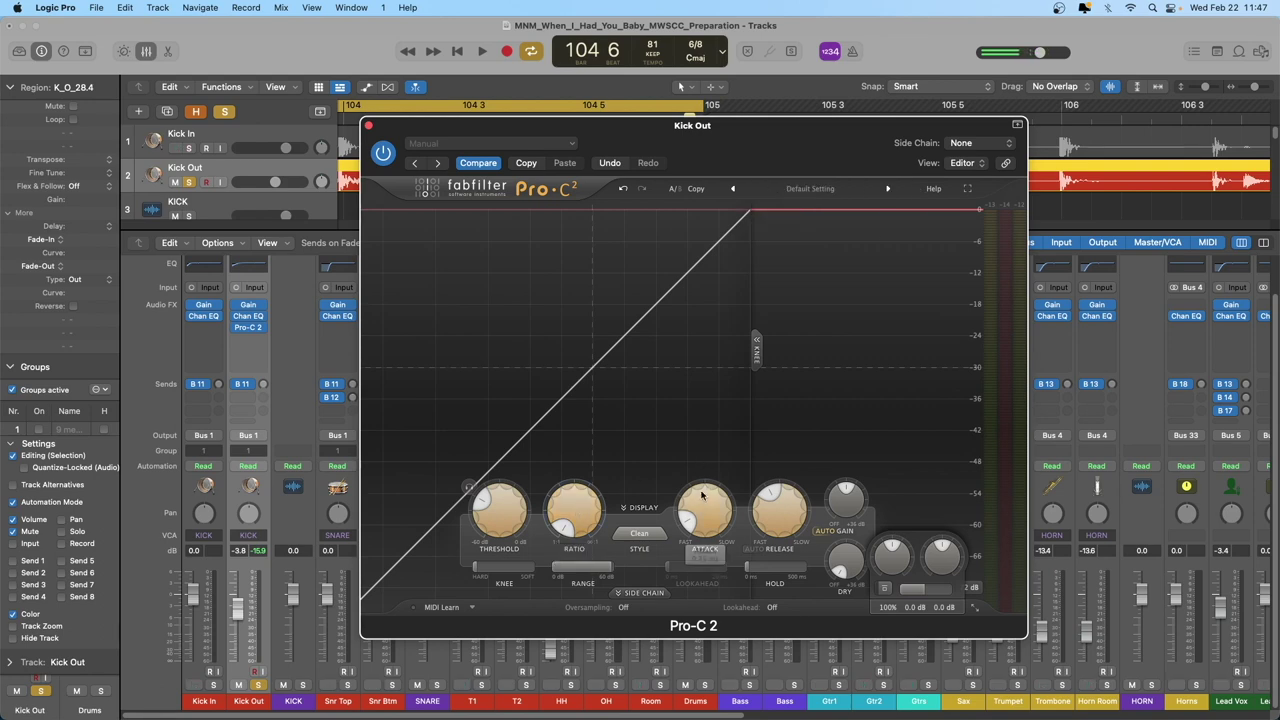
mouse_move(793, 522)
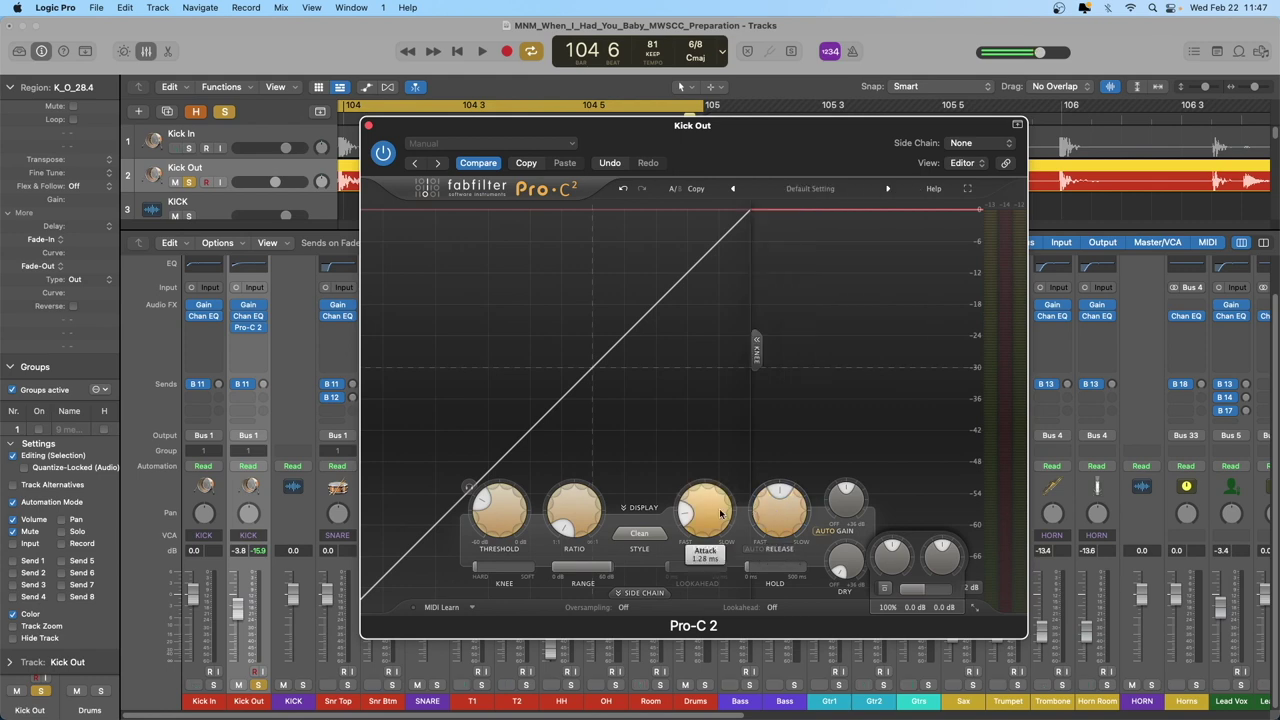
left_click_drag(766, 518, 795, 511)
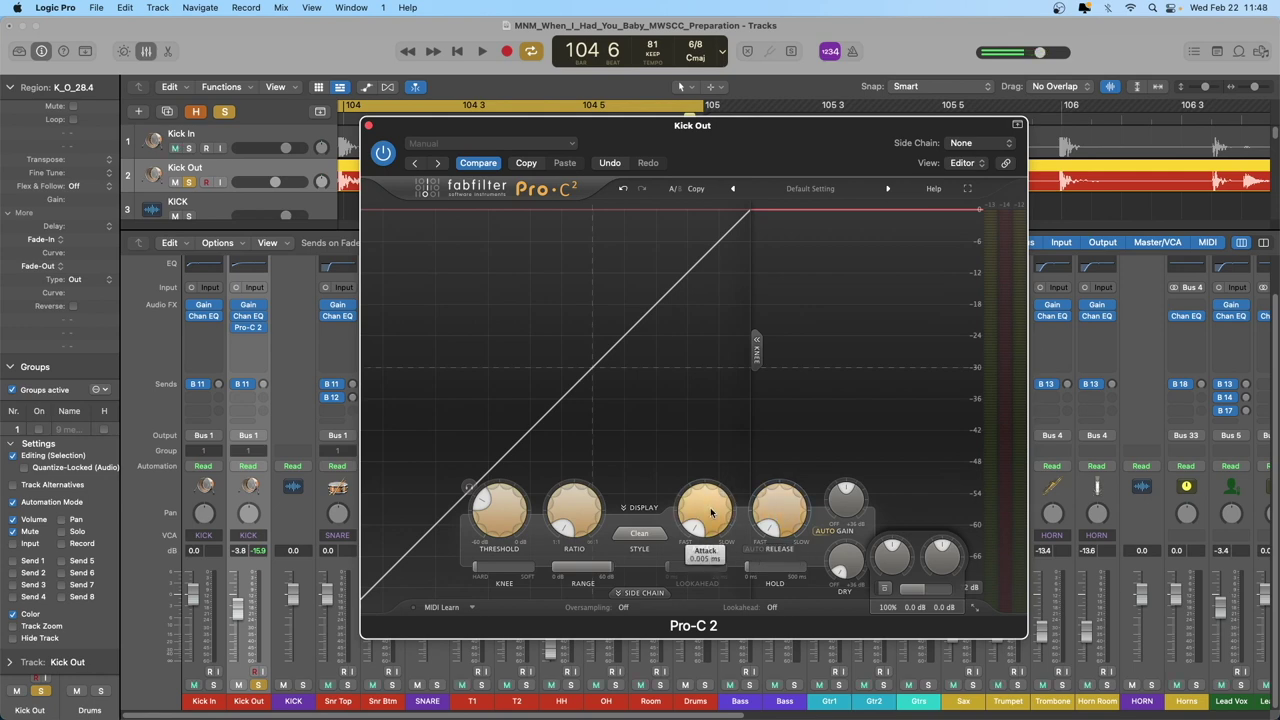
mouse_move(783, 508)
left_click_drag(708, 515, 701, 456)
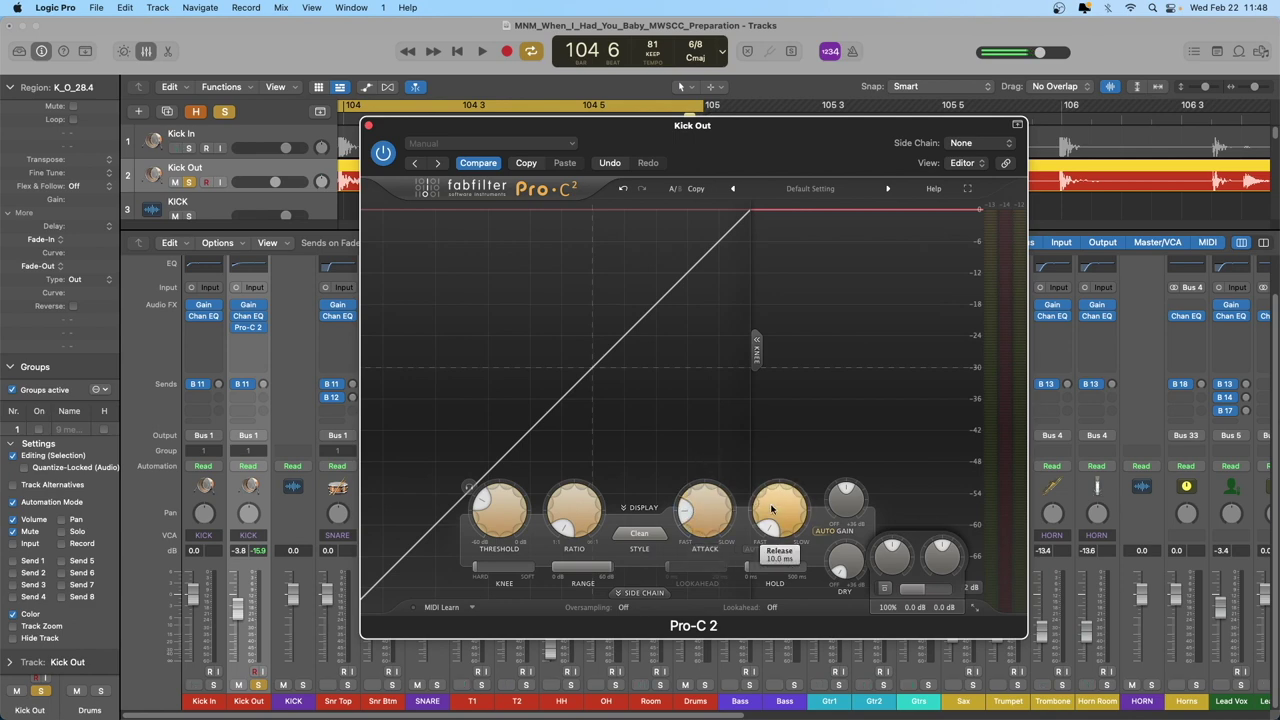
left_click_drag(778, 509, 785, 425)
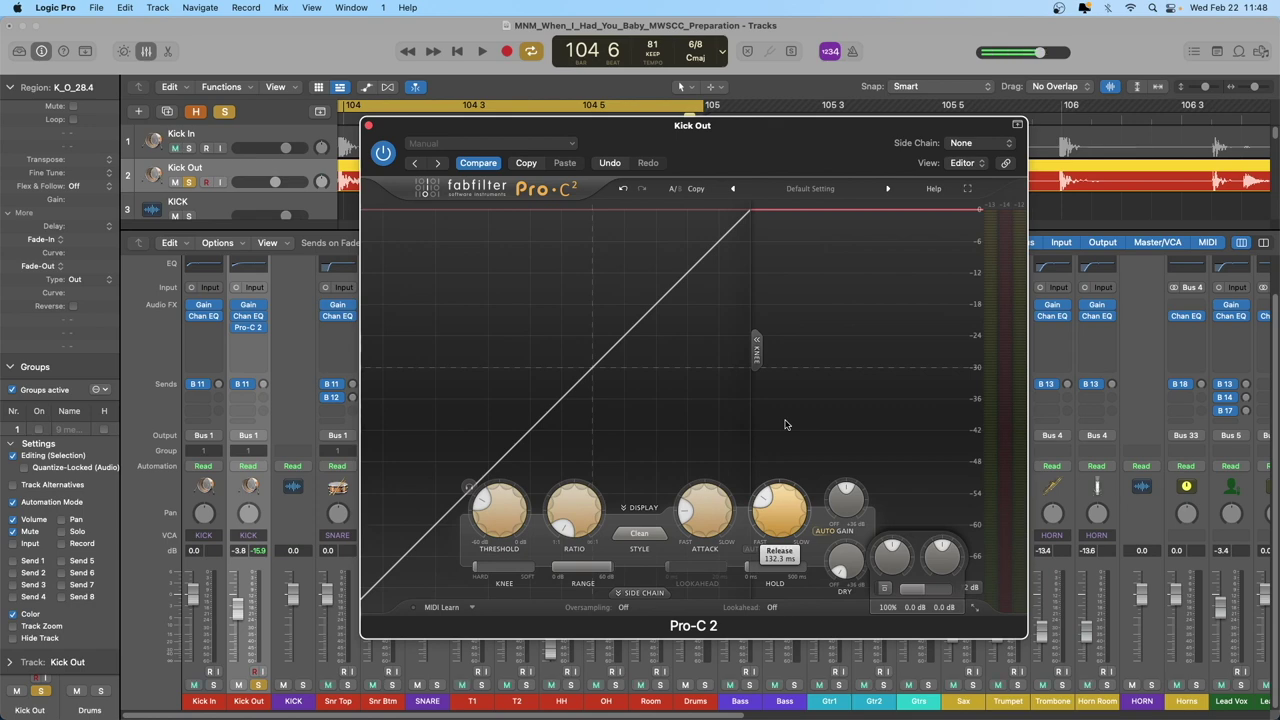
mouse_move(707, 510)
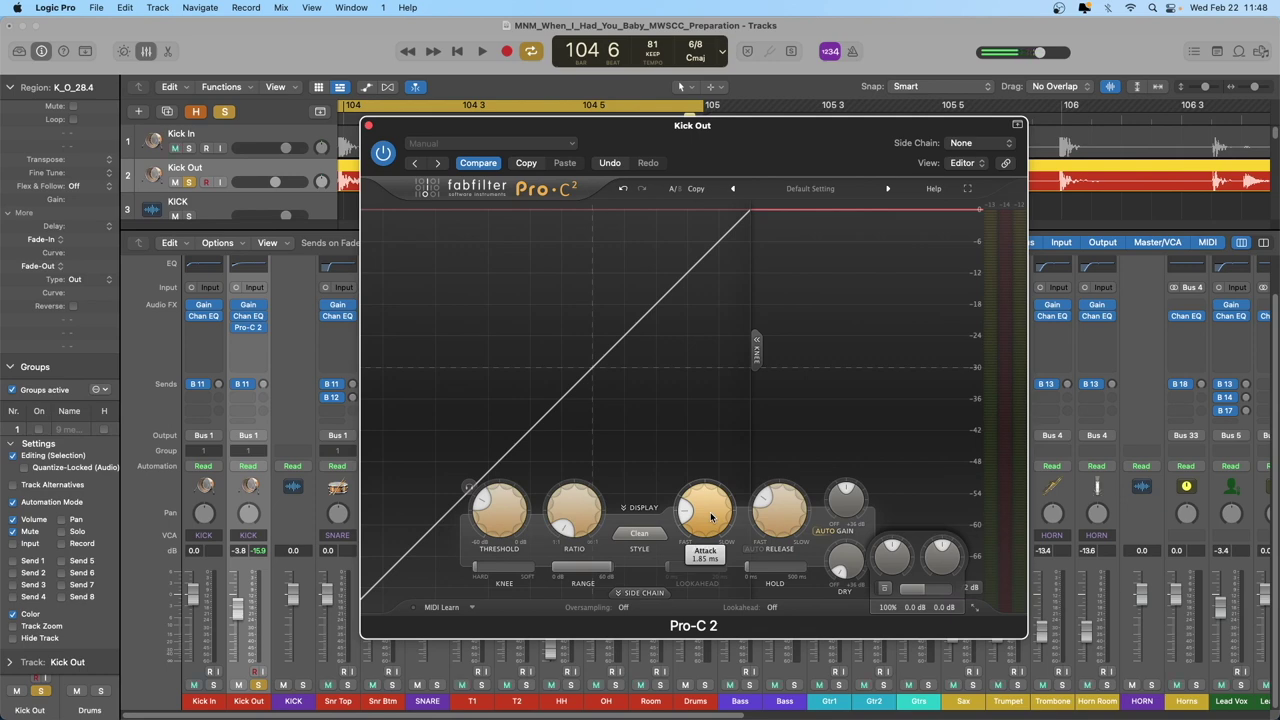
mouse_move(781, 512)
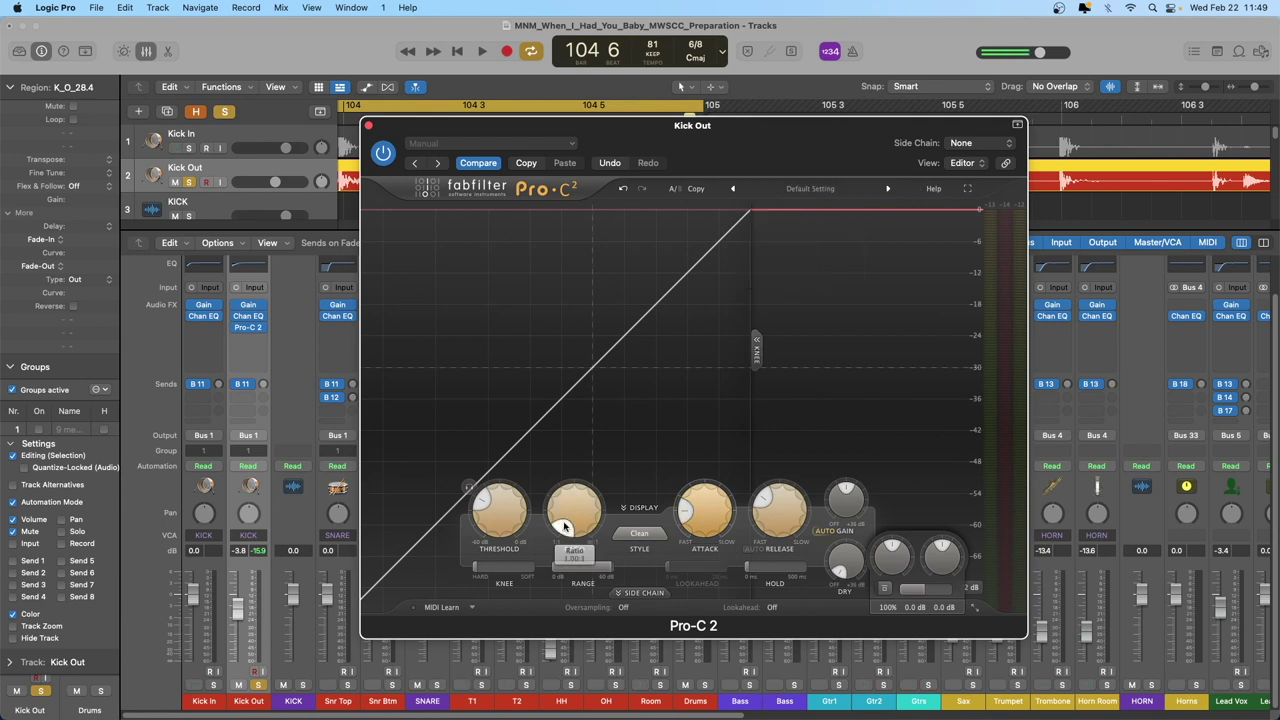
Step: Raise Pro-C 2's ratio to about 1.75:1, bending the curve above -30 dB
left_click_drag(572, 515, 585, 430)
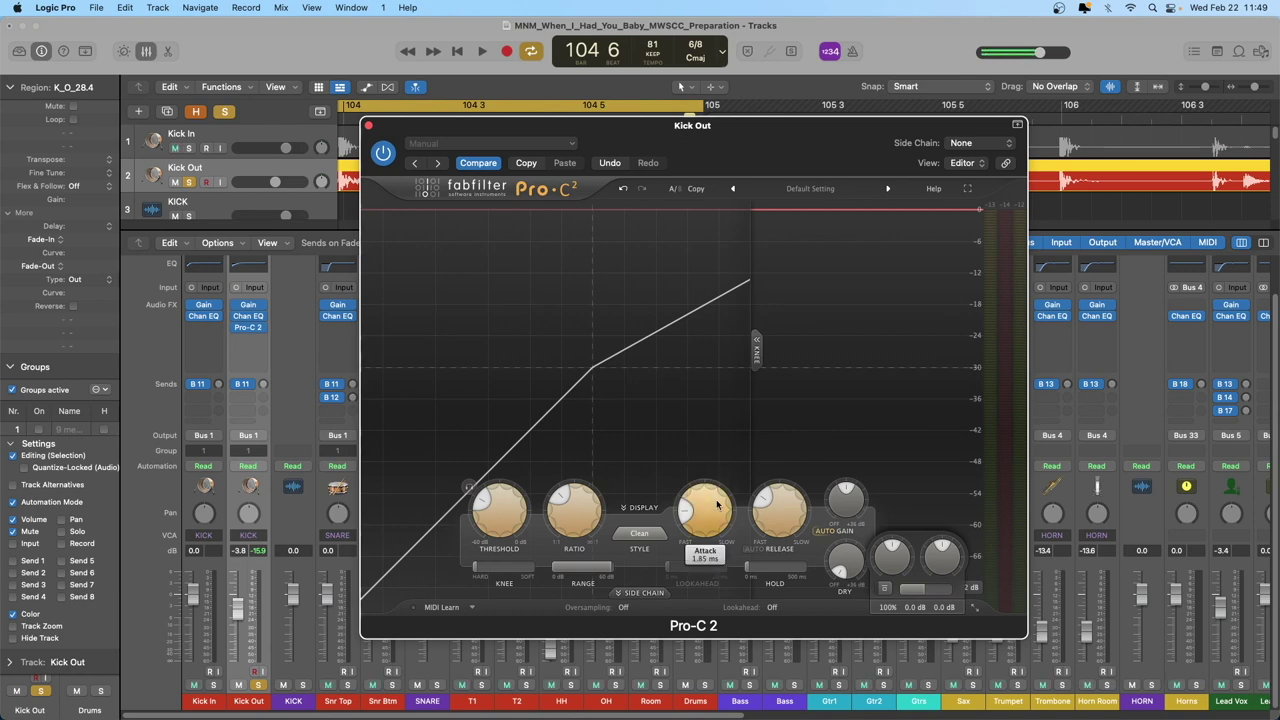
Step: Drop Pro-C 2's attack to its minimum, then lengthen it to roughly 129 ms
left_click_drag(705, 508, 723, 589)
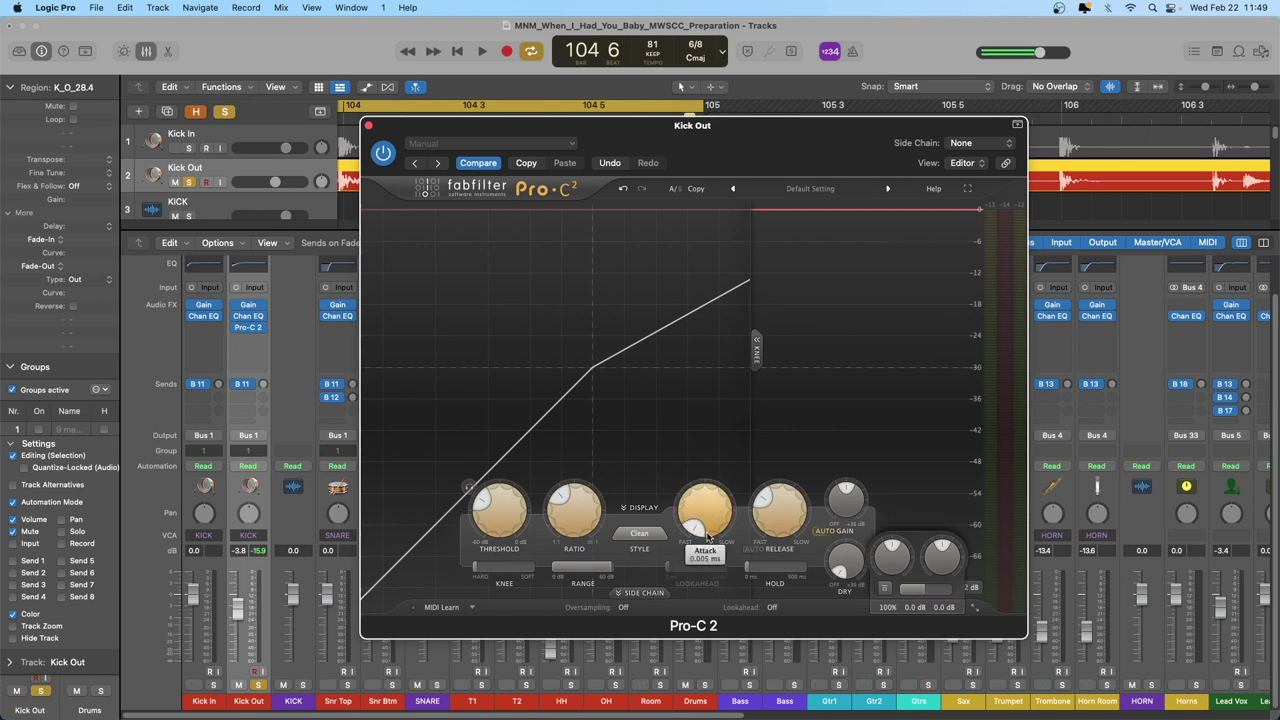
mouse_move(707, 519)
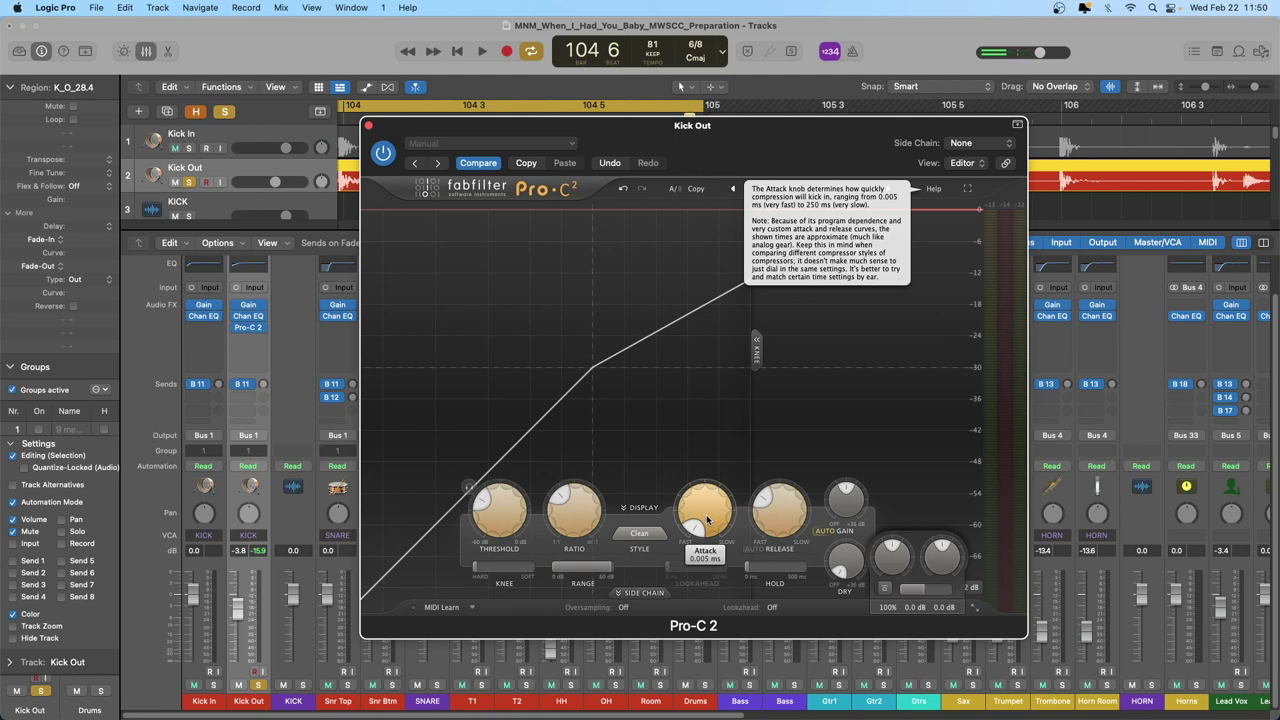
left_click_drag(706, 528, 715, 341)
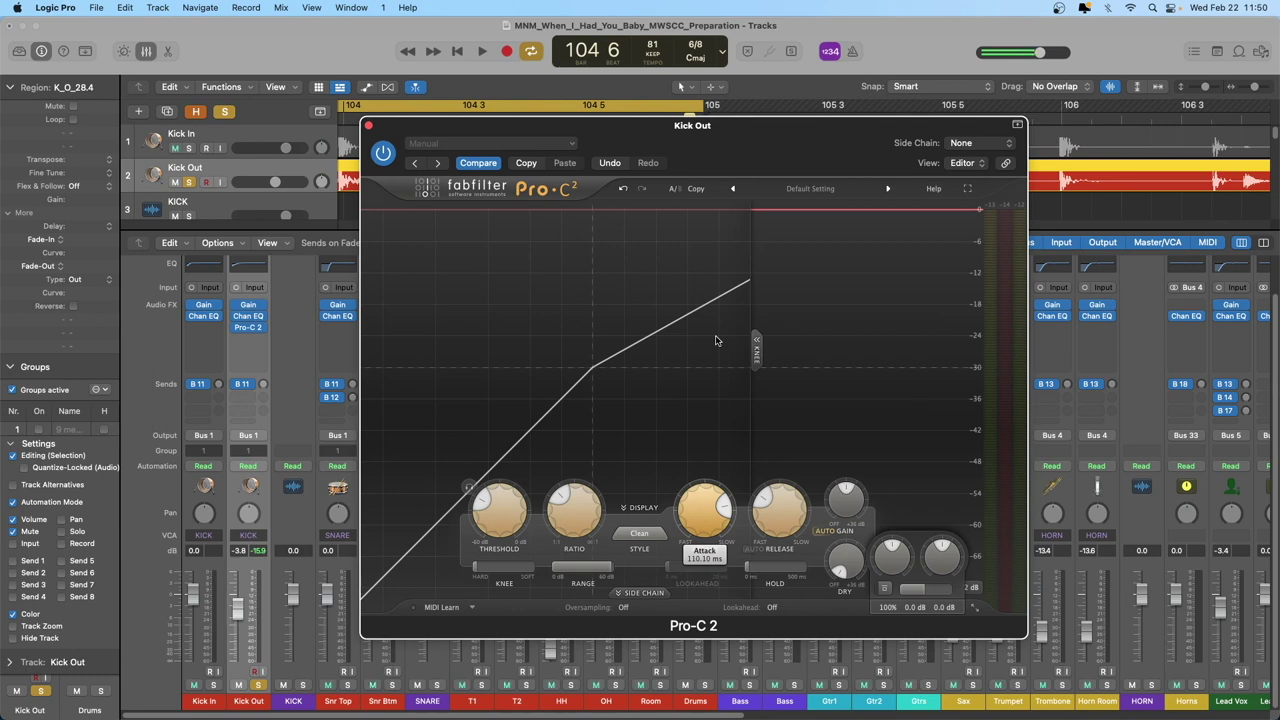
mouse_move(709, 508)
left_mouse_down()
mouse_move(715, 487)
mouse_move(715, 577)
mouse_move(722, 512)
left_mouse_up()
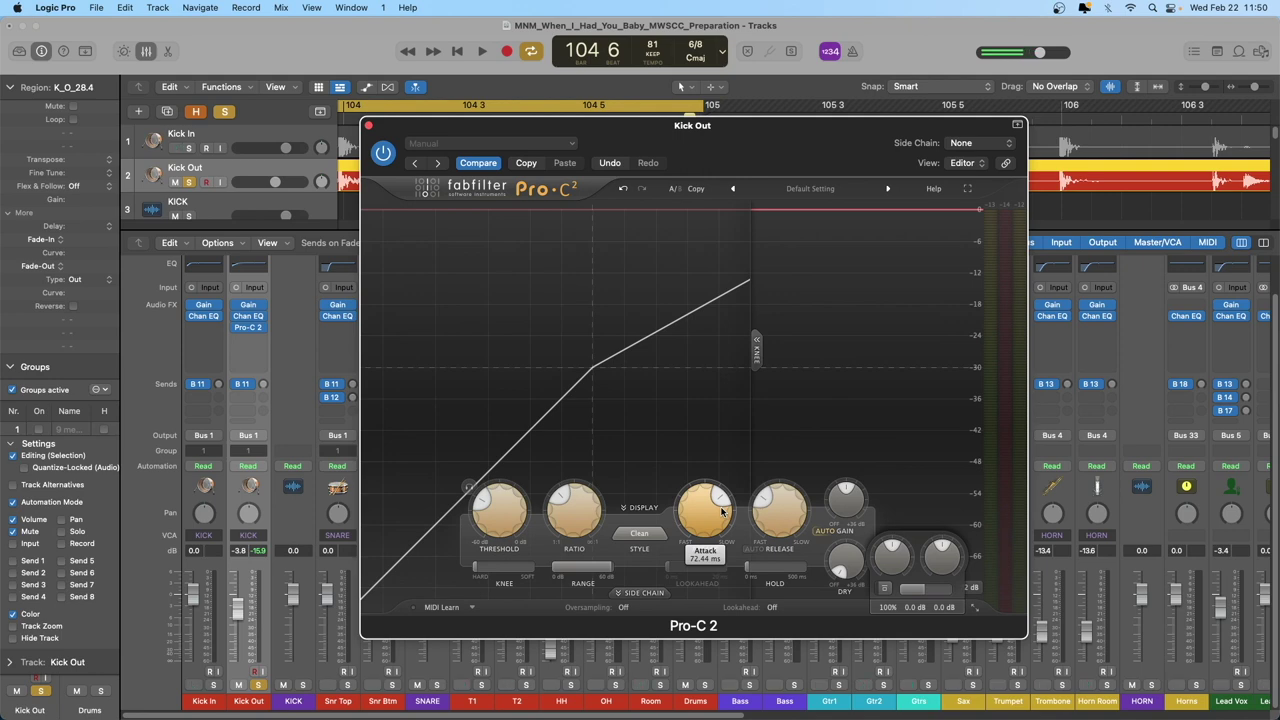
left_click_drag(720, 508, 715, 480)
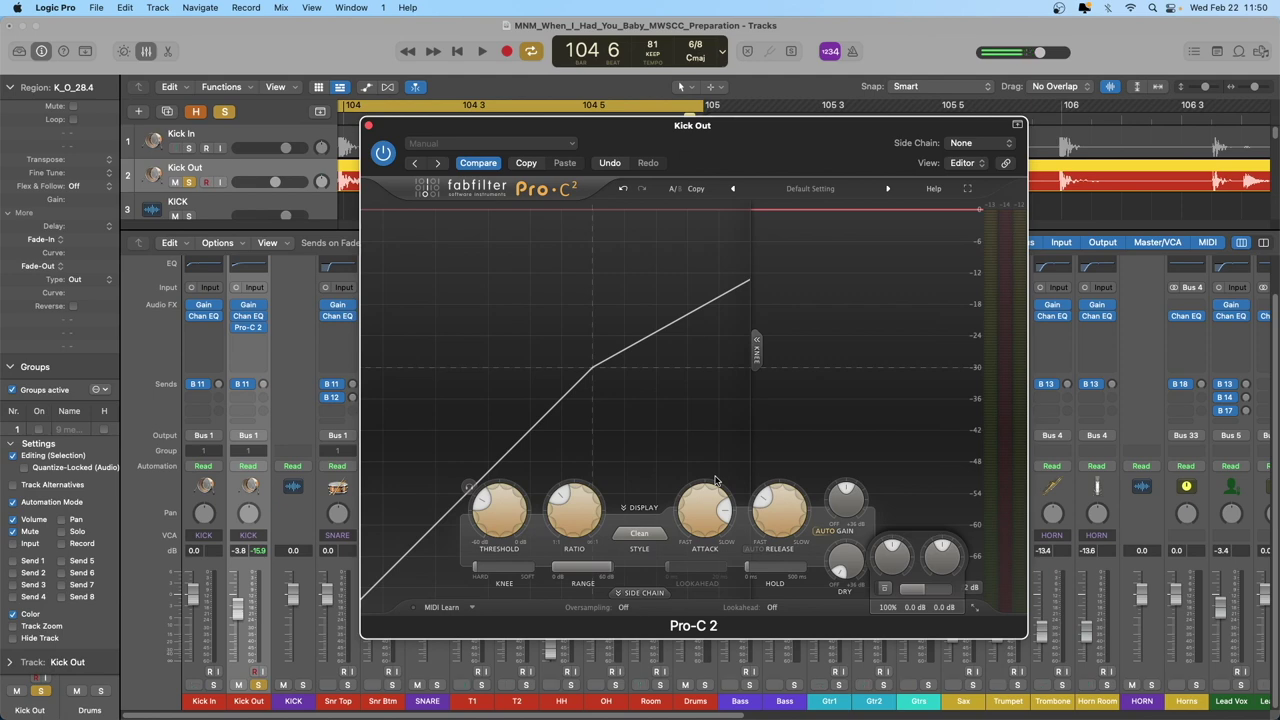
mouse_move(708, 510)
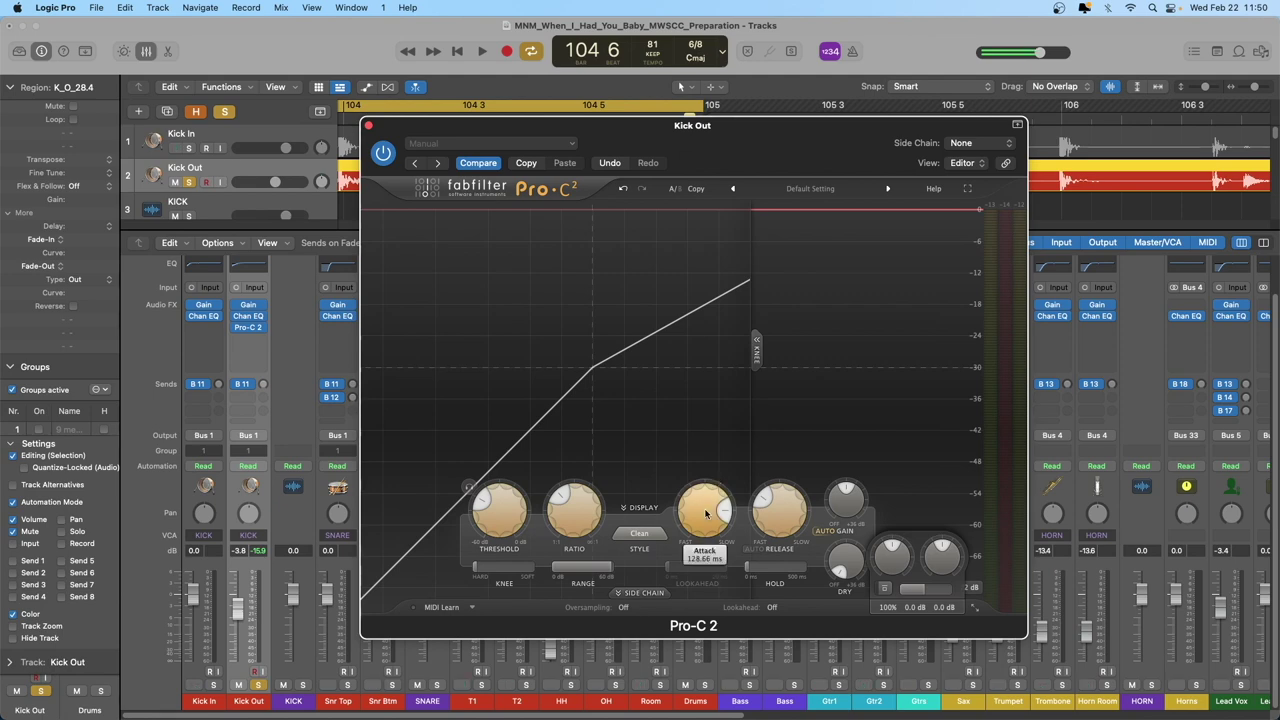
mouse_move(770, 513)
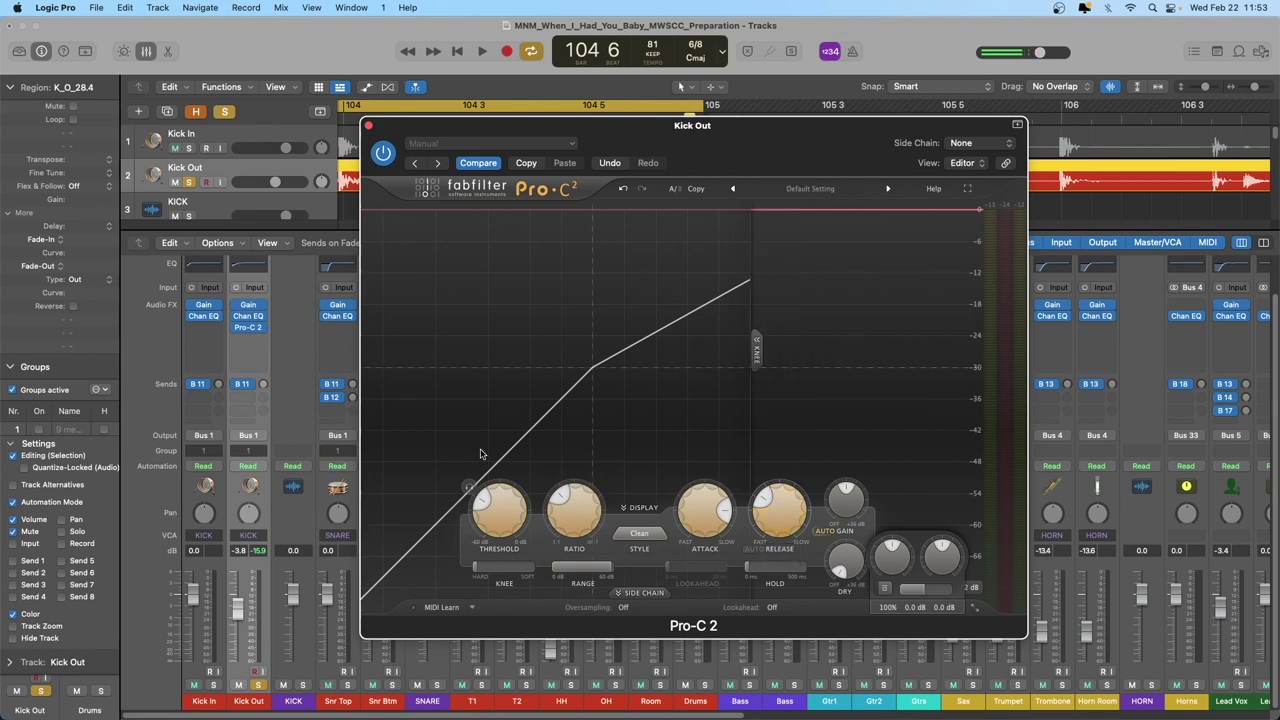
mouse_move(502, 511)
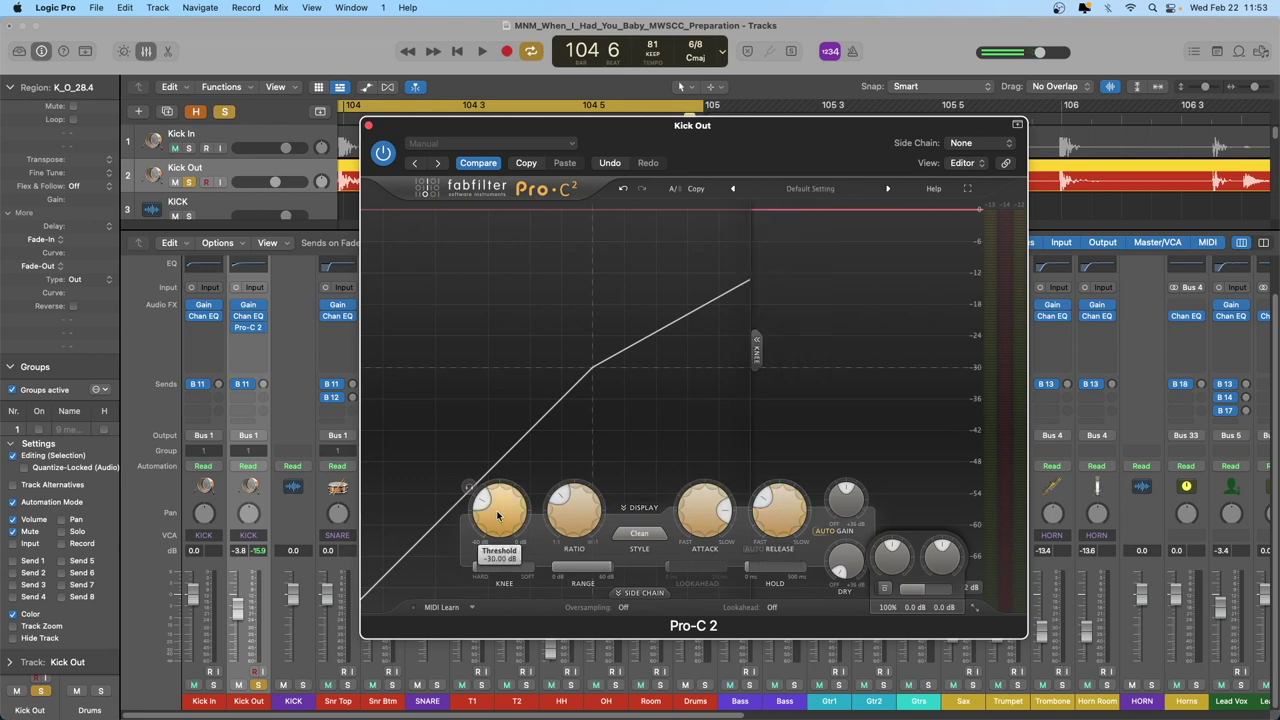
Step: Nudge the threshold down, set ratio to 5.46:1, attack to ~15 ms and release to ~355 ms
mouse_move(498, 514)
left_mouse_down()
mouse_move(498, 500)
mouse_move(496, 532)
mouse_move(503, 512)
left_mouse_up()
left_click_drag(588, 518, 586, 468)
left_click_drag(702, 513, 705, 598)
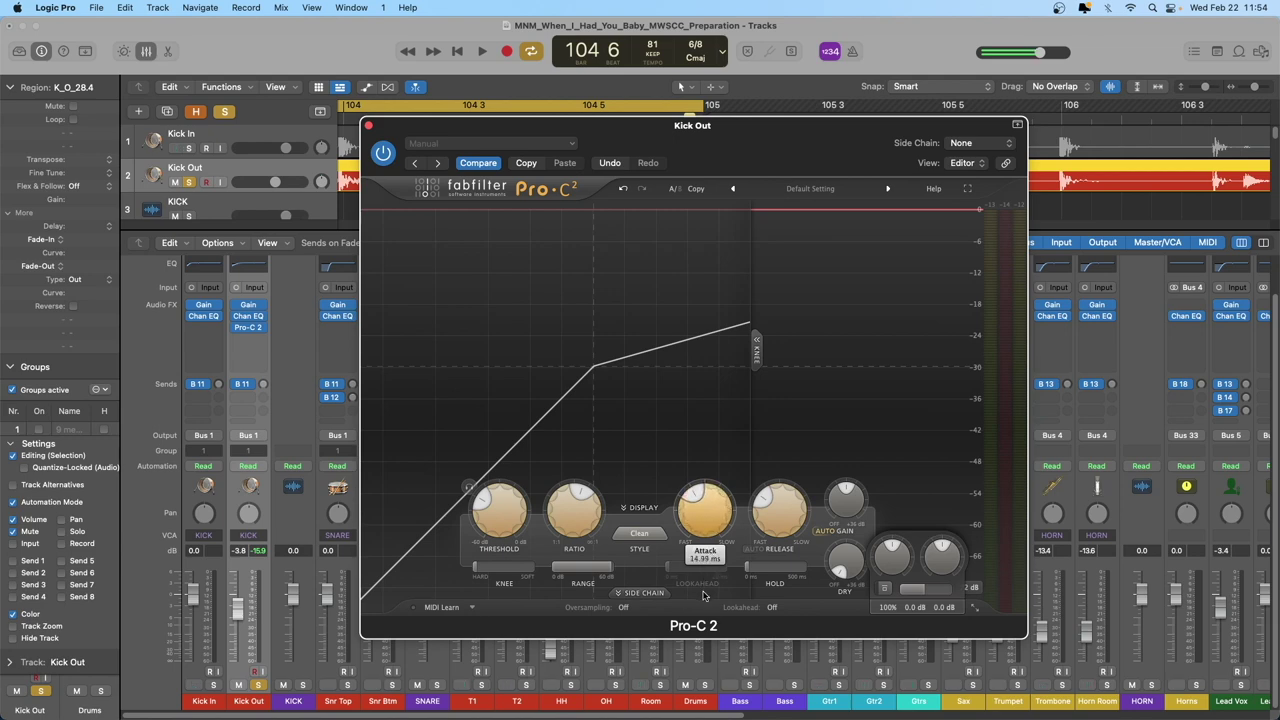
mouse_move(785, 510)
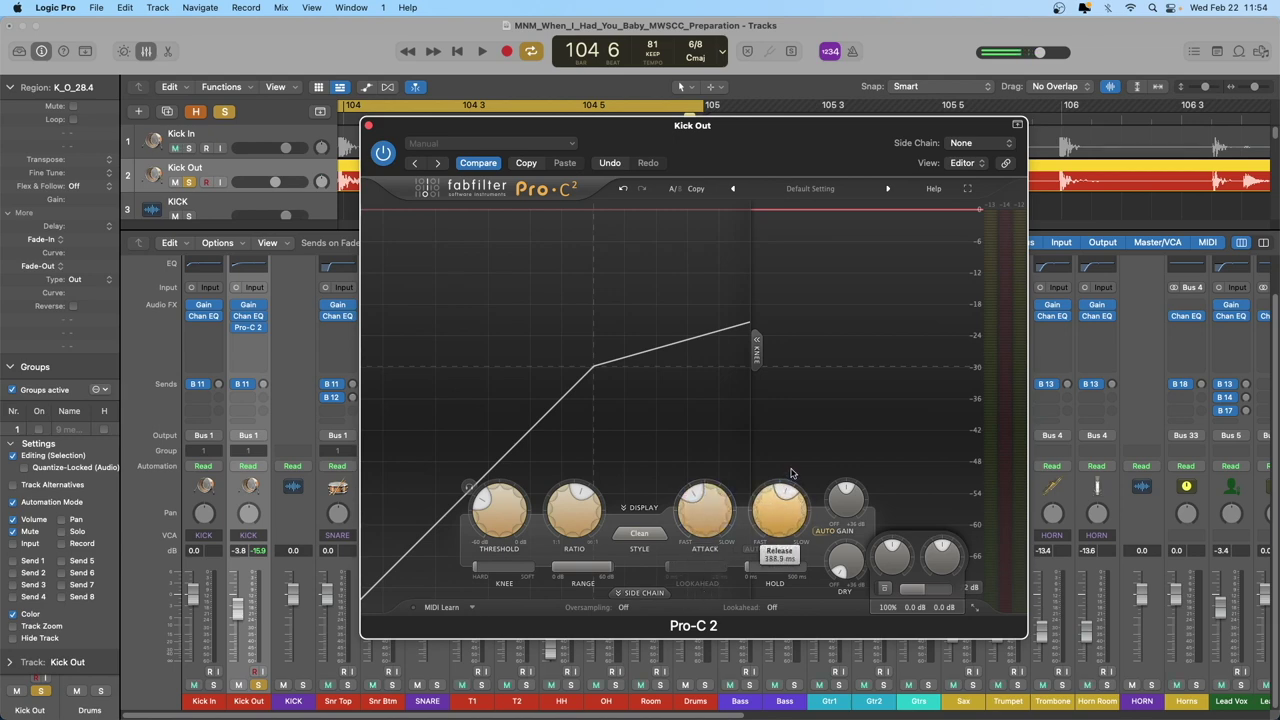
scroll(781, 515, "down", 3)
mouse_move(500, 515)
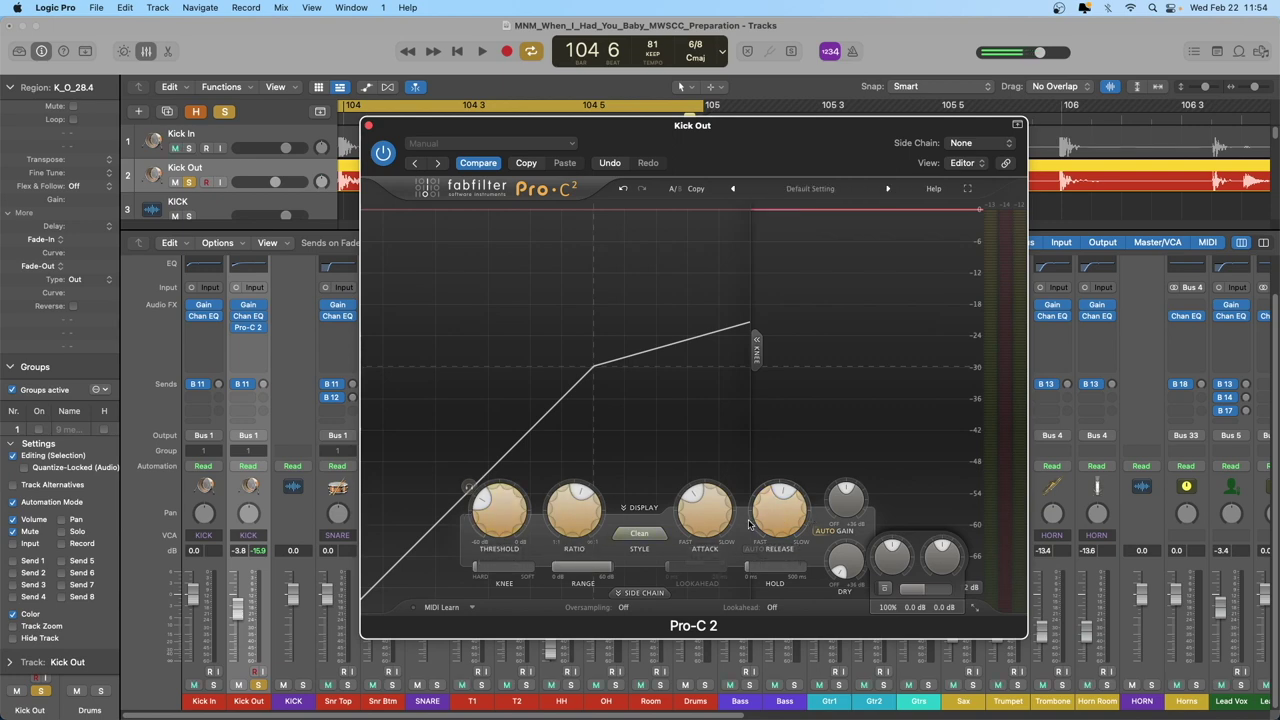
Step: Raise wet gain to about +1.6 dB and trim output, then reset both to 0 dB
mouse_move(835, 550)
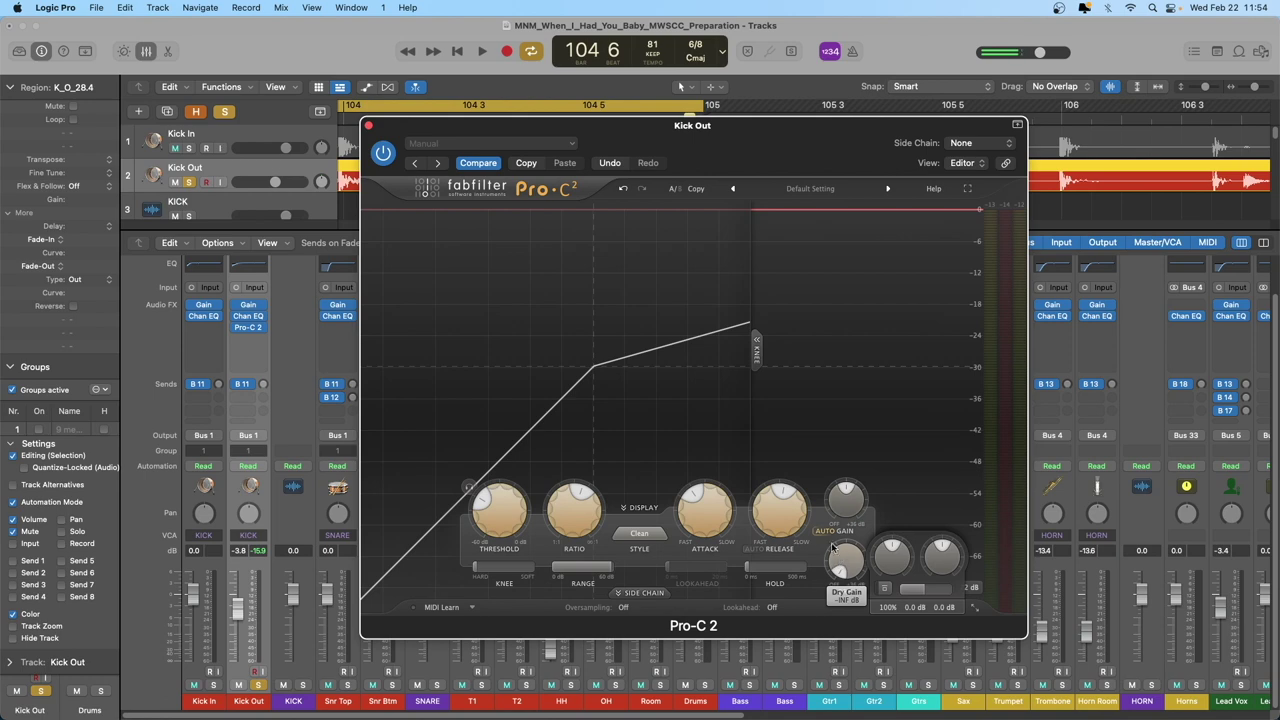
mouse_move(843, 511)
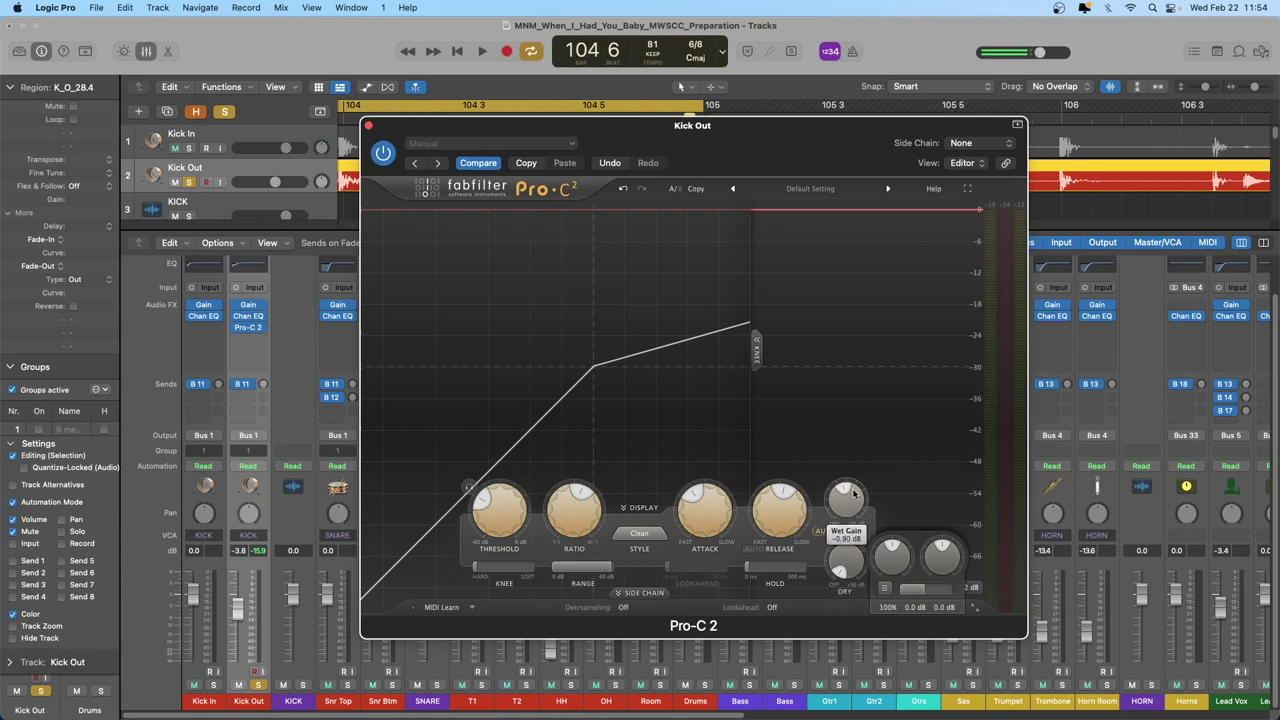
left_click_drag(853, 492, 857, 455)
scroll(855, 500, "down", 4)
left_click_drag(855, 500, 858, 484)
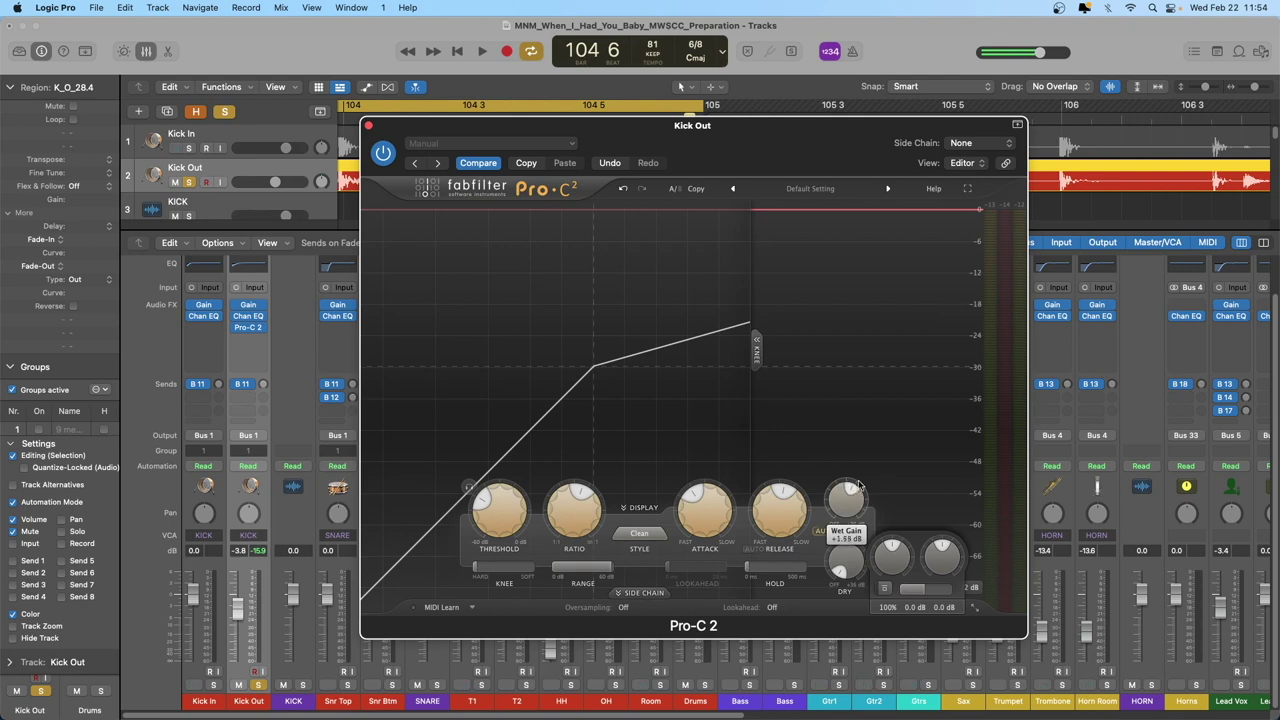
left_click_drag(946, 556, 946, 563)
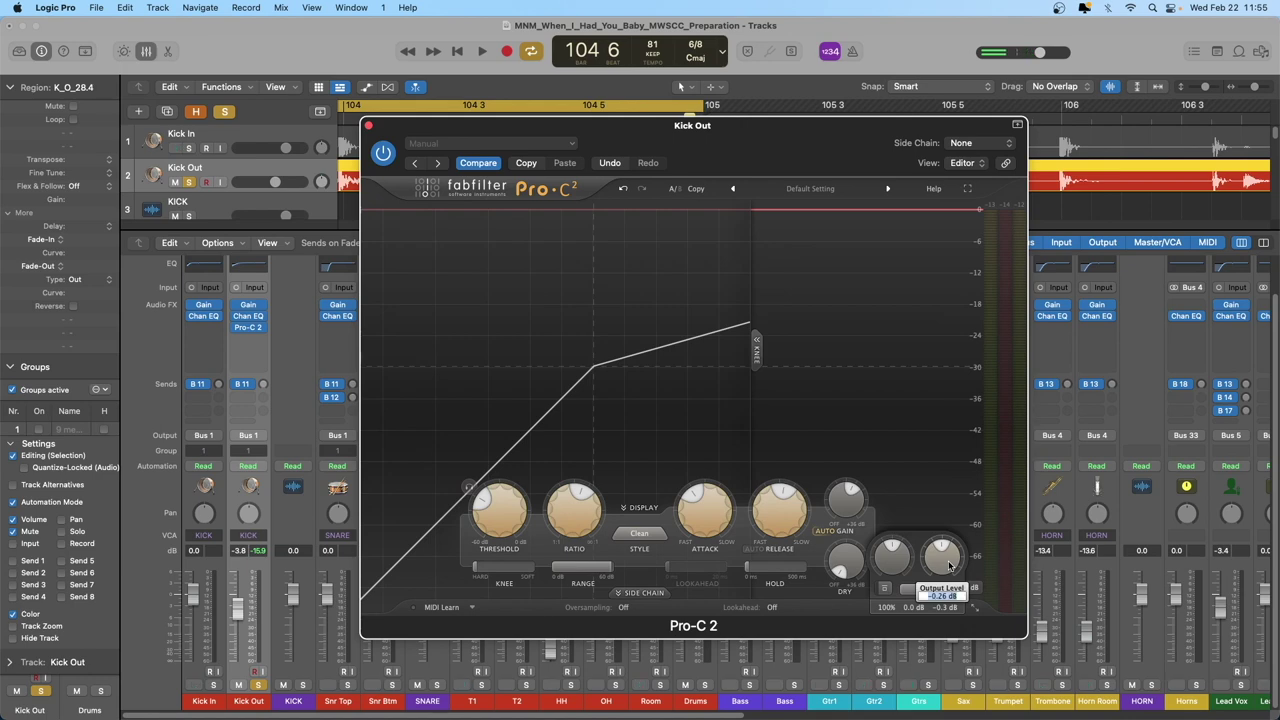
double_click(949, 566)
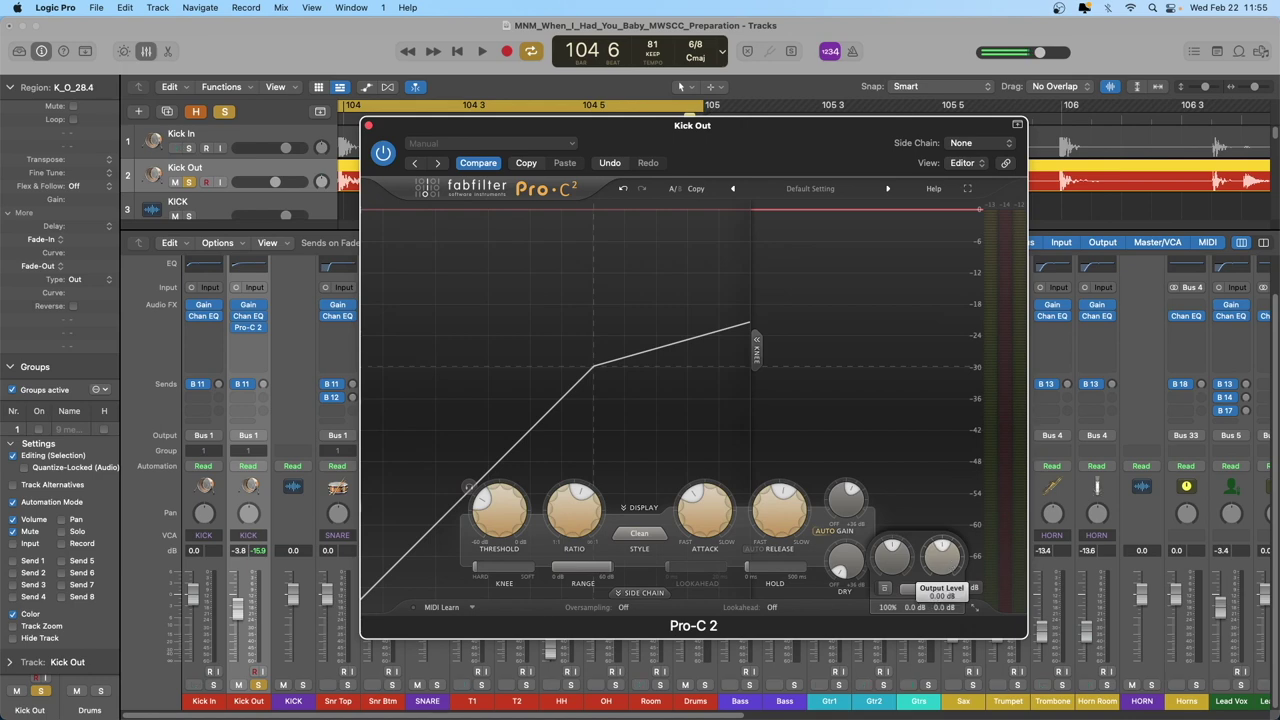
double_click(854, 514)
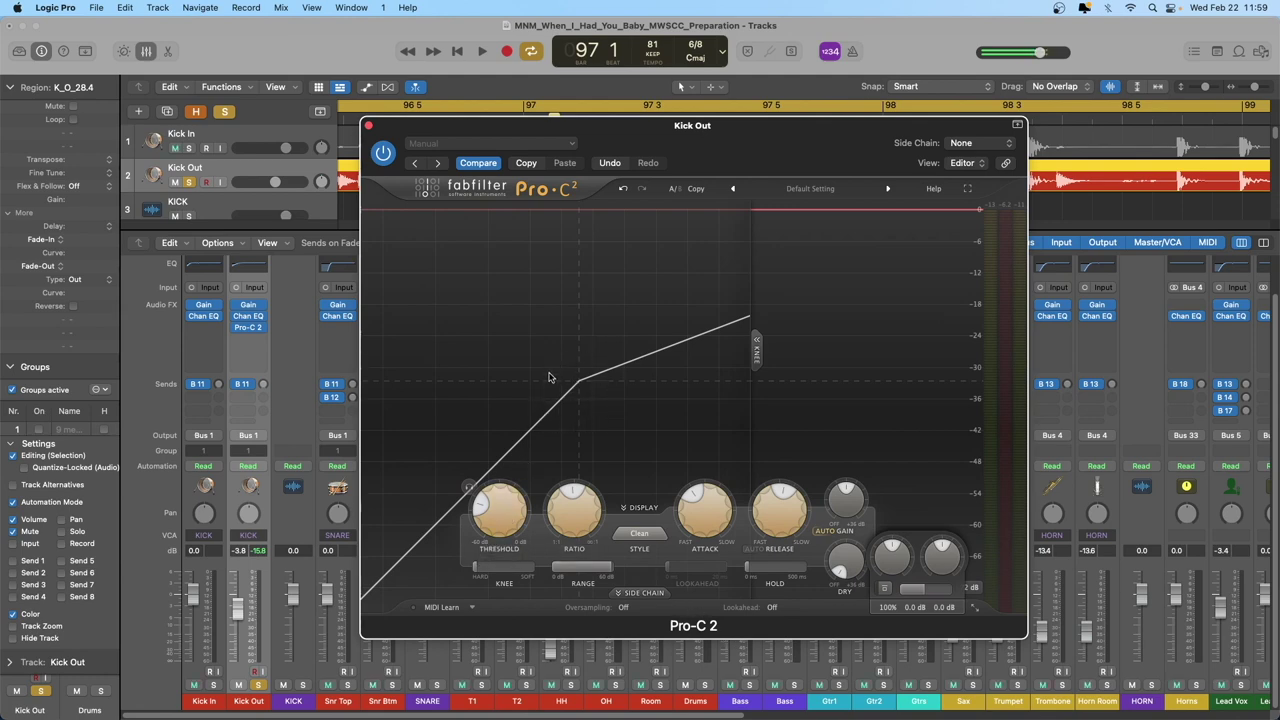
Step: Set Pro-C 2's threshold to about -32 dB with a near-hard knee, then play the soloed kick
left_click_drag(504, 502, 571, 505)
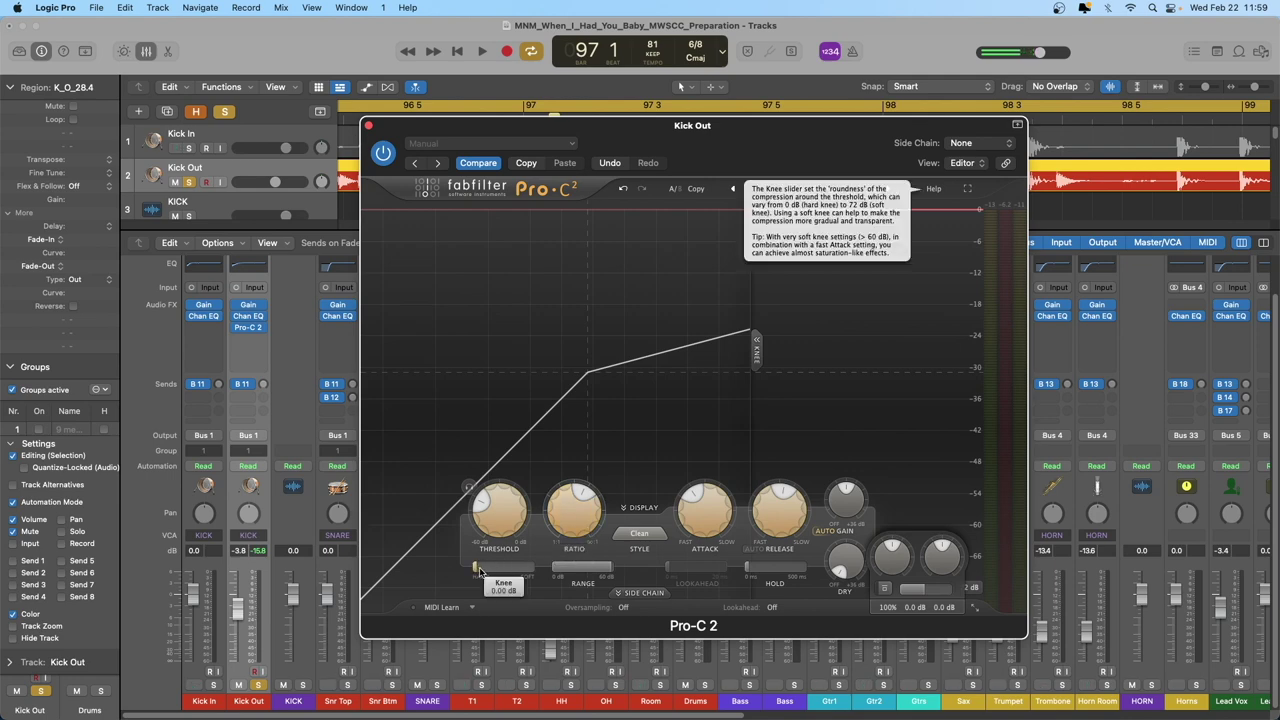
left_click_drag(480, 572, 604, 568)
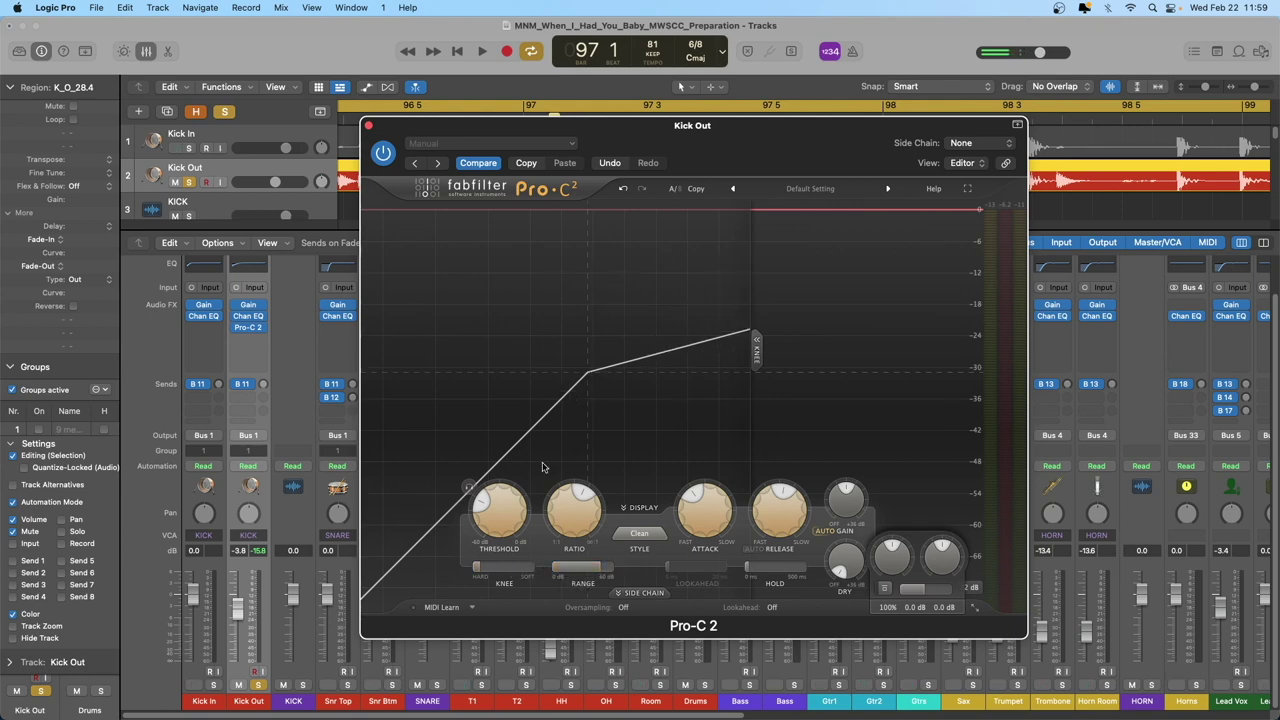
mouse_move(499, 514)
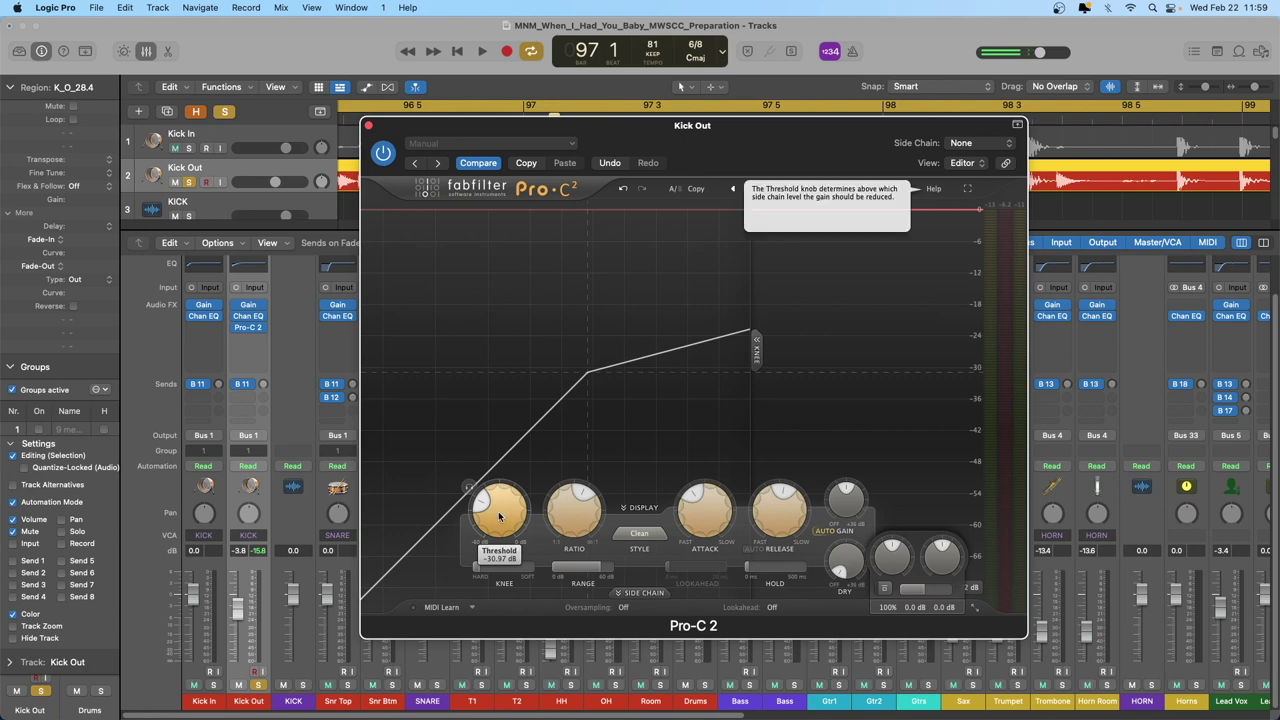
left_click_drag(499, 514, 497, 522)
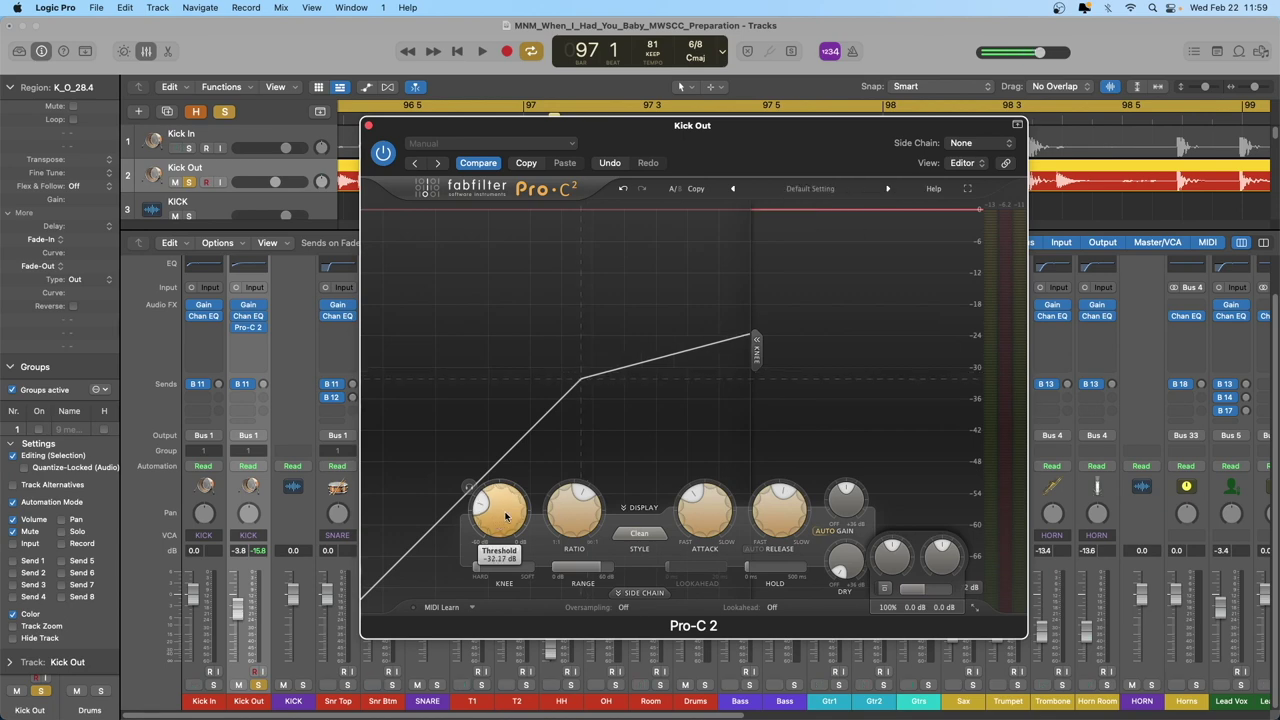
mouse_move(555, 511)
key("space")
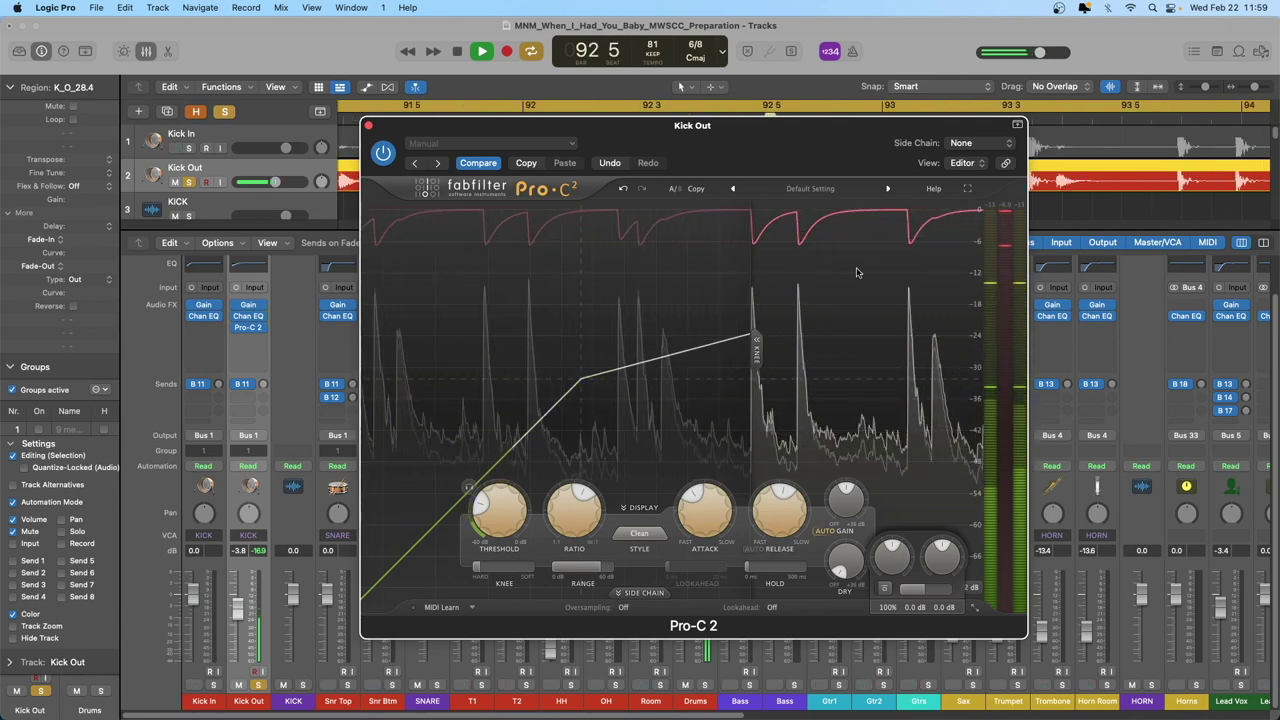
mouse_move(495, 513)
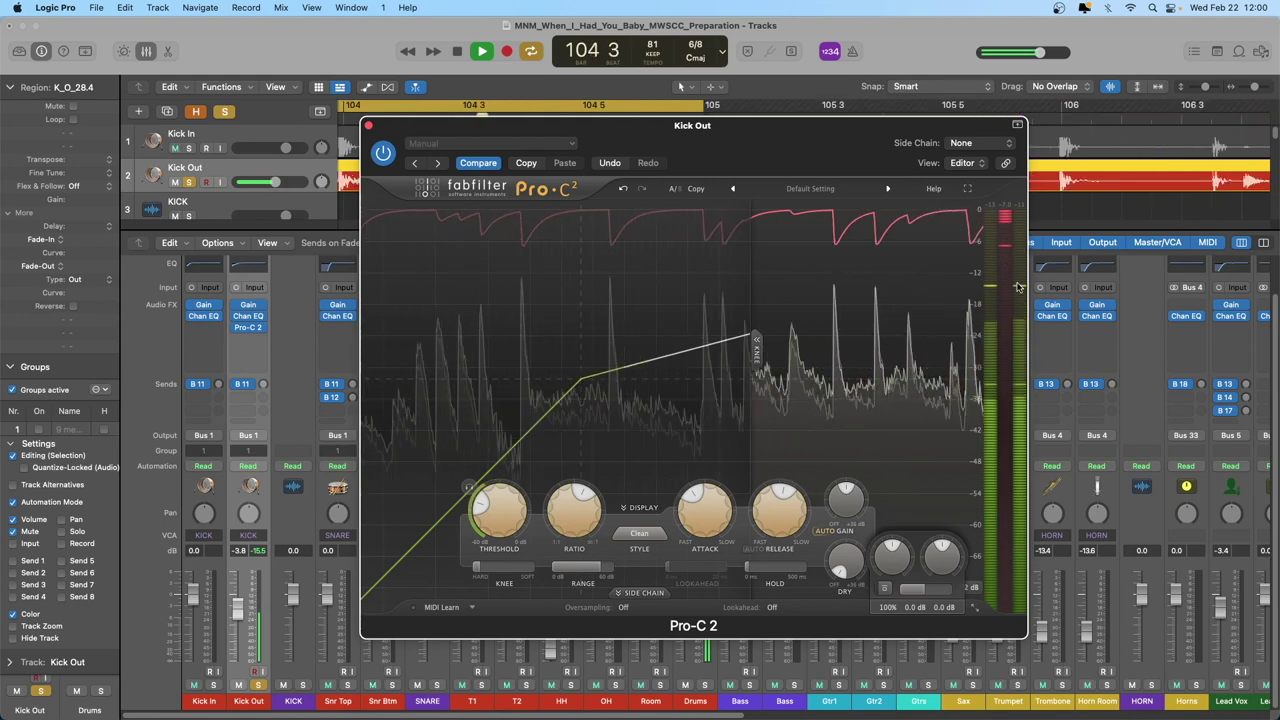
Step: Stop playback of the compressed kick, leaving the playhead at bar 100 beat 1
mouse_move(1019, 262)
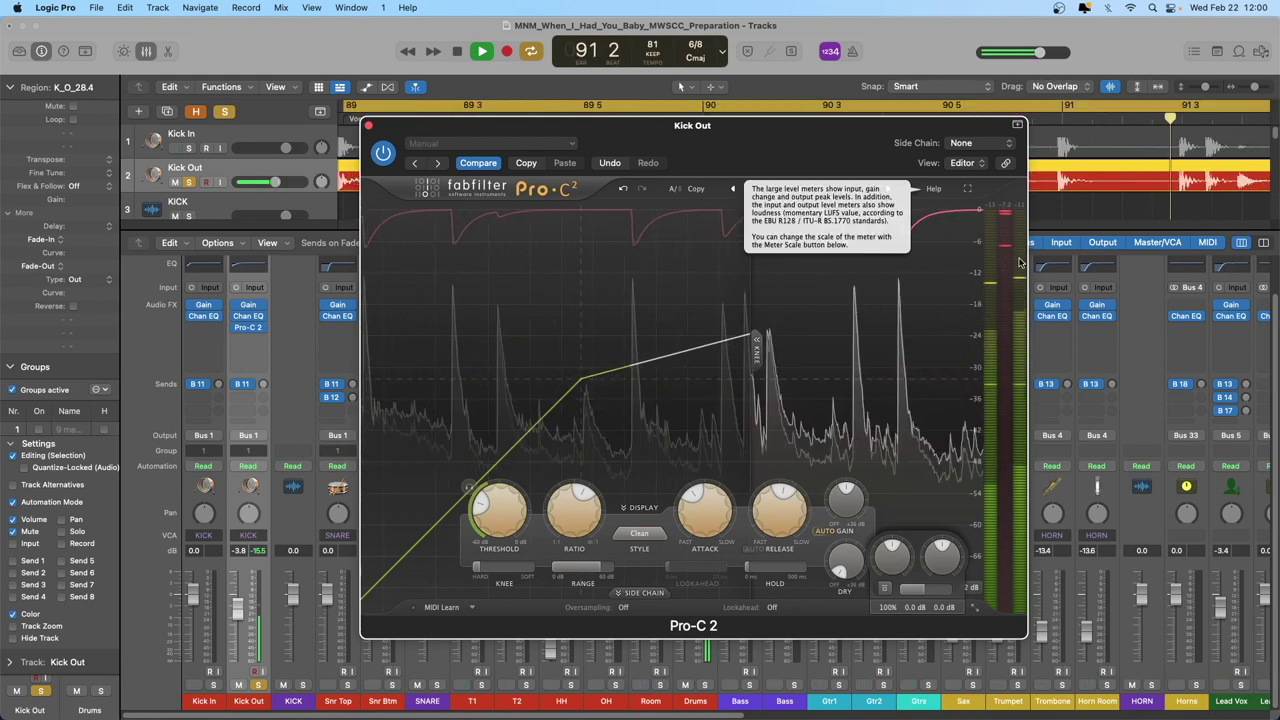
key("space")
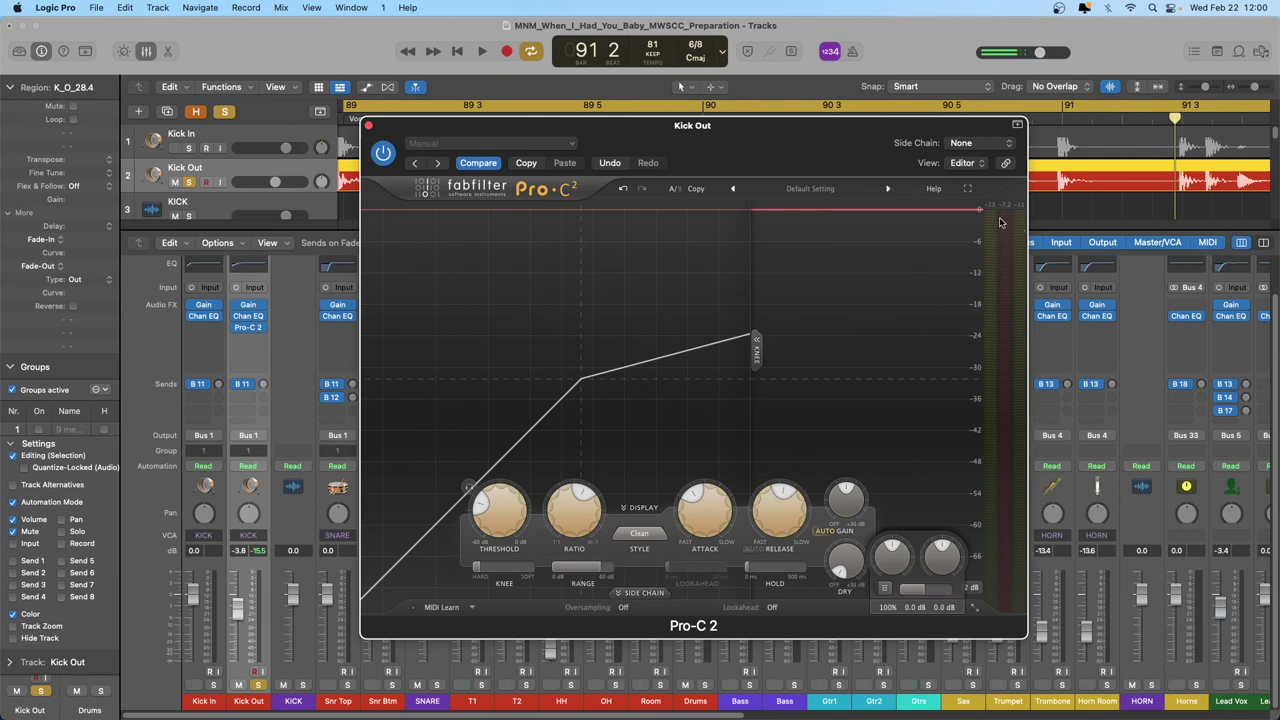
mouse_move(999, 222)
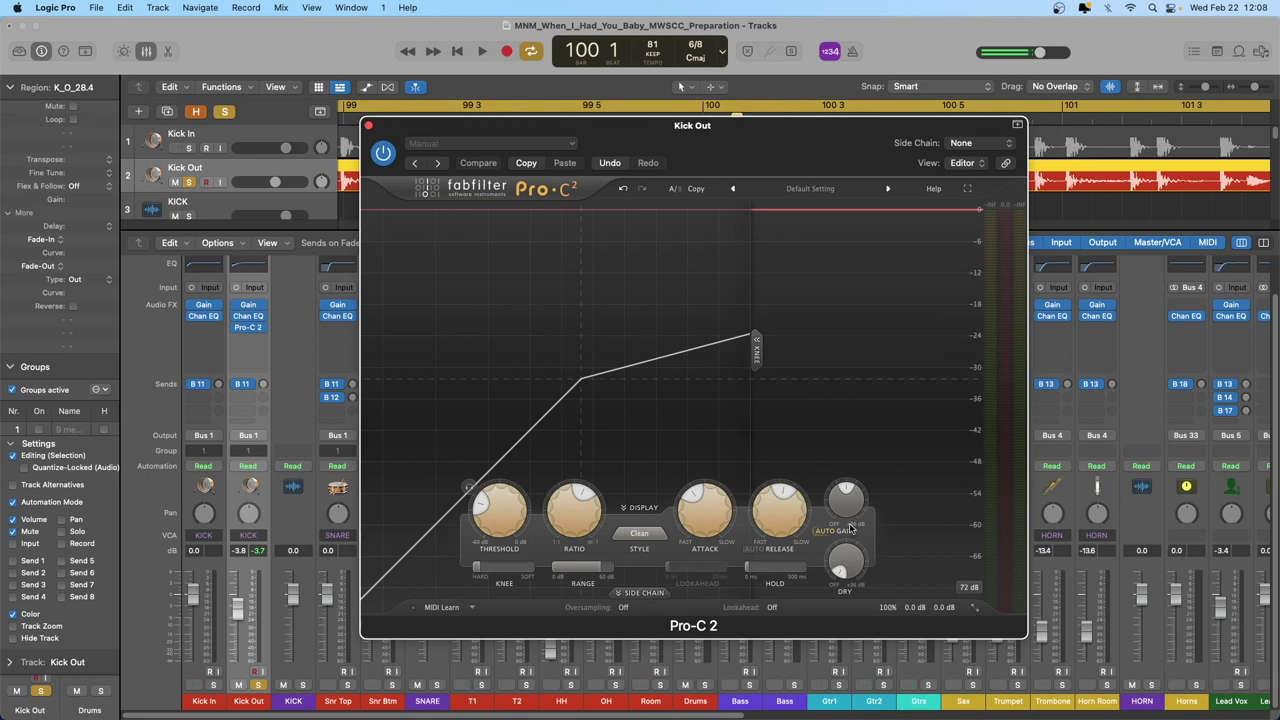
Step: Bypass Pro-C 2 on Kick Out, then close its editor window
left_click(383, 152)
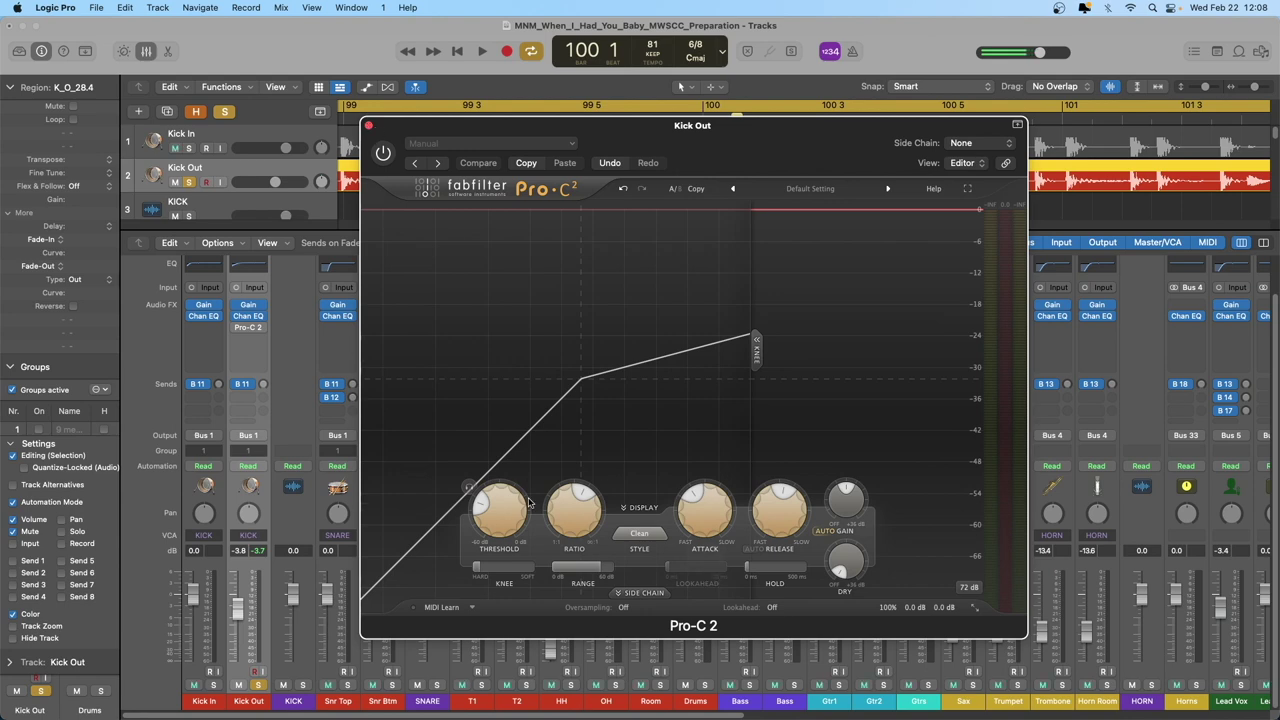
mouse_move(573, 507)
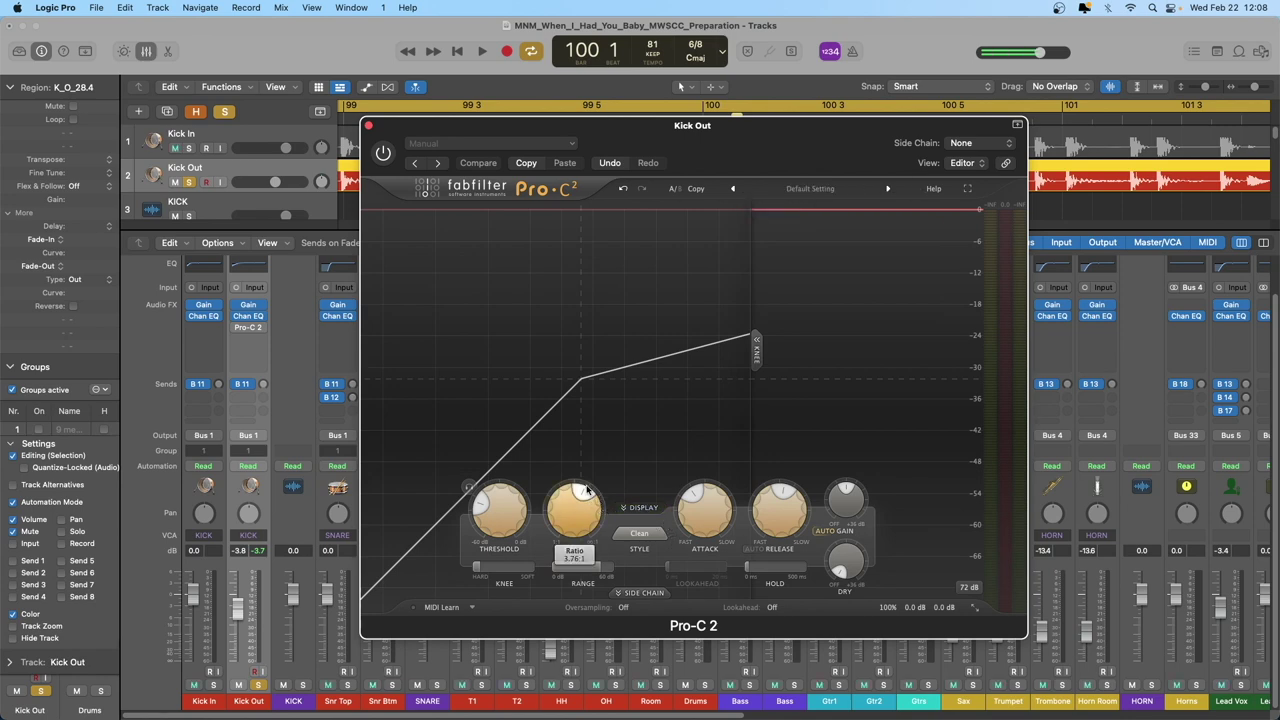
mouse_move(483, 535)
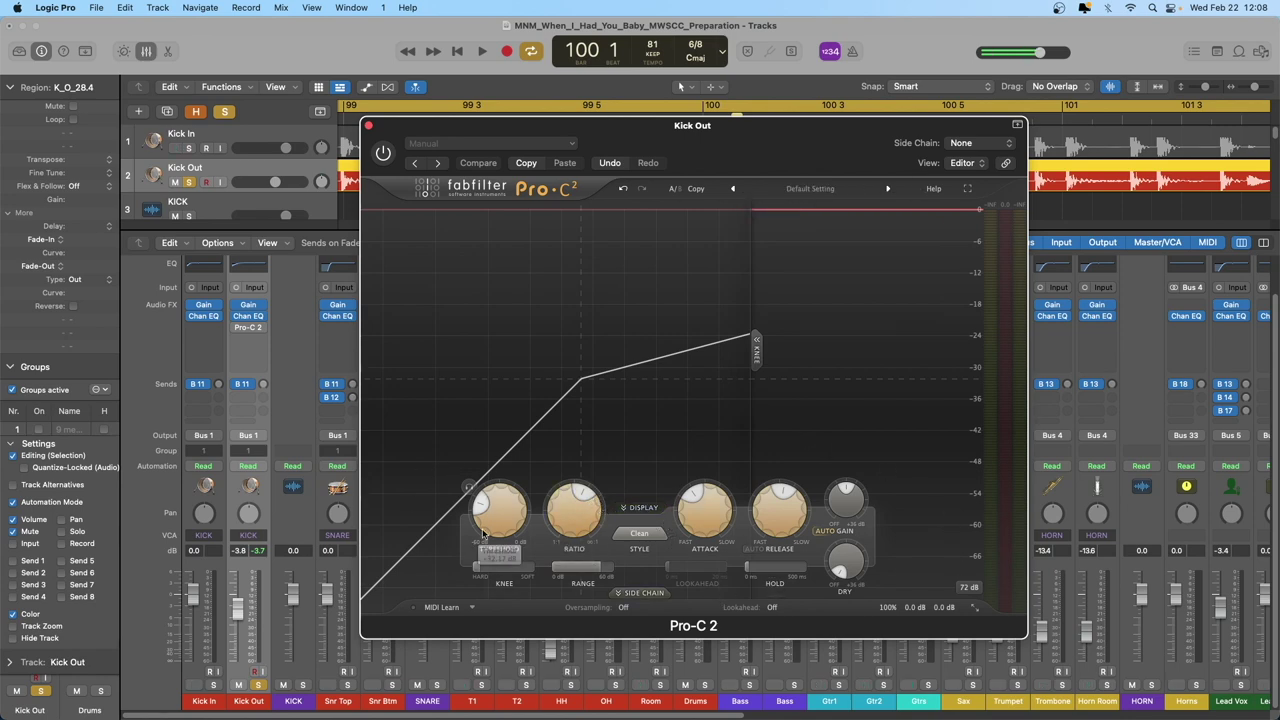
left_click(368, 126)
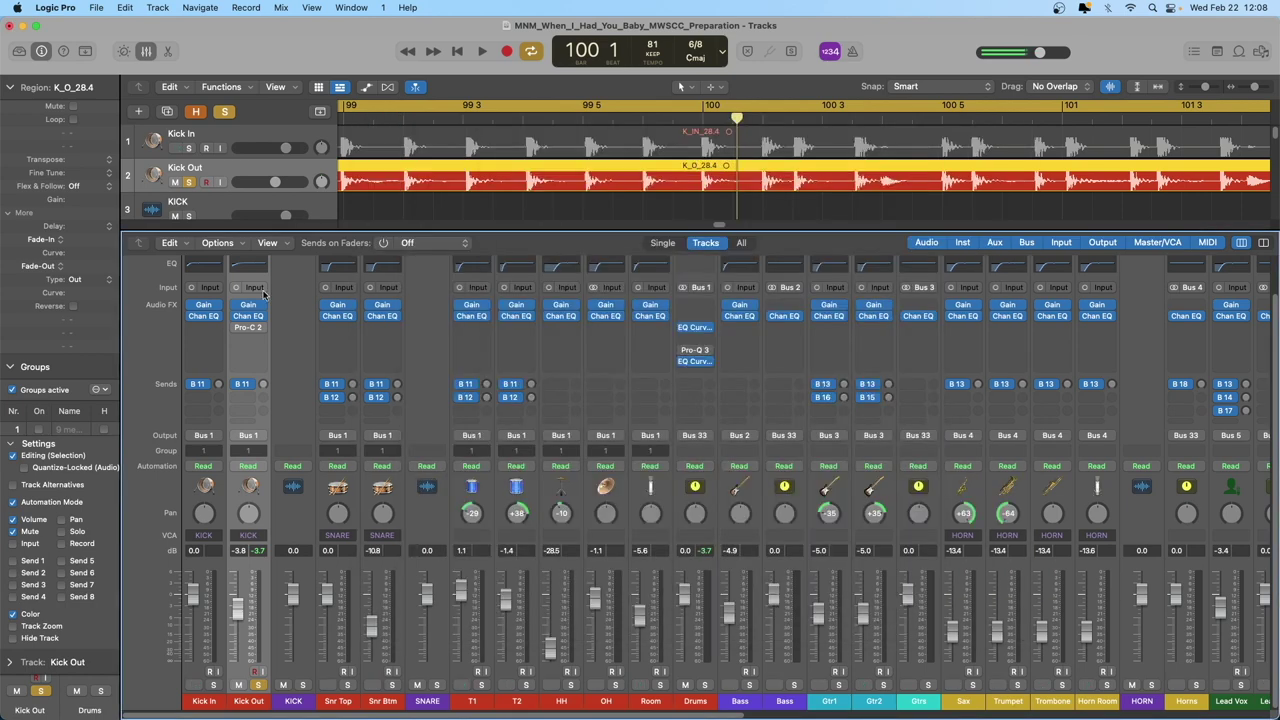
Step: Insert Waves CLA-2A (m) in Mono in the slot below Pro-C 2 on Kick Out
left_click(248, 339)
mouse_move(289, 655)
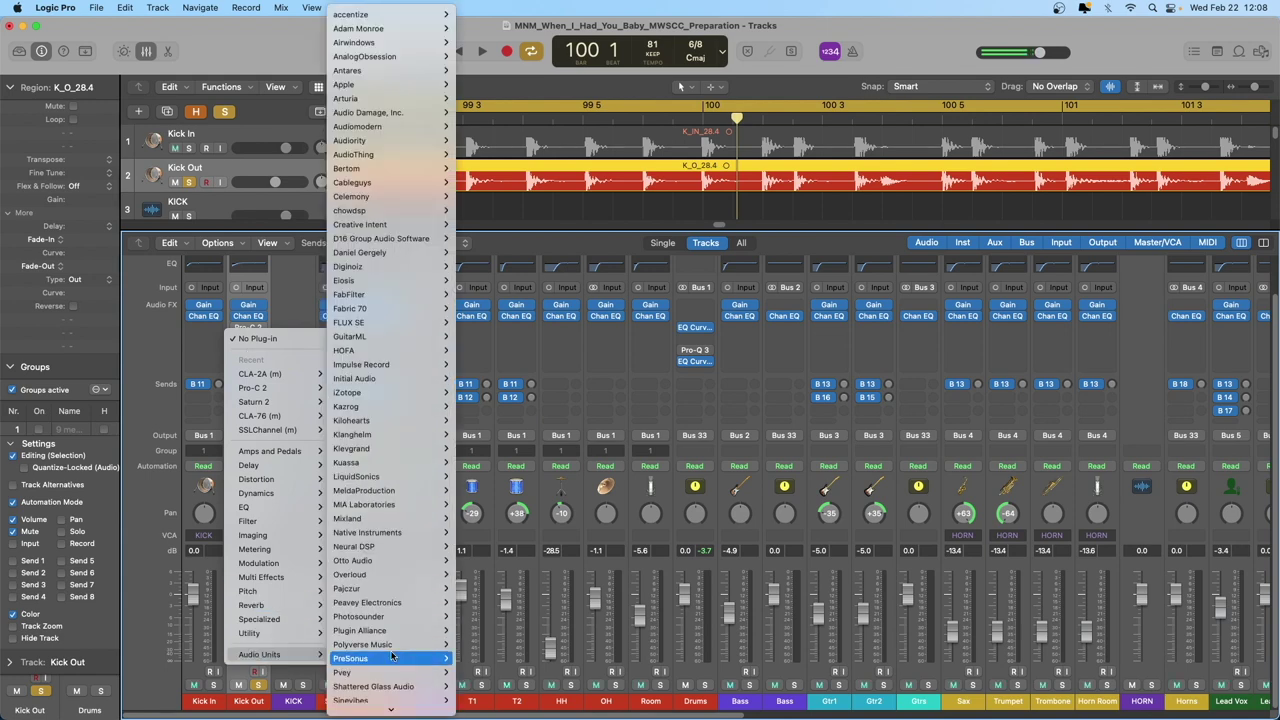
mouse_move(400, 665)
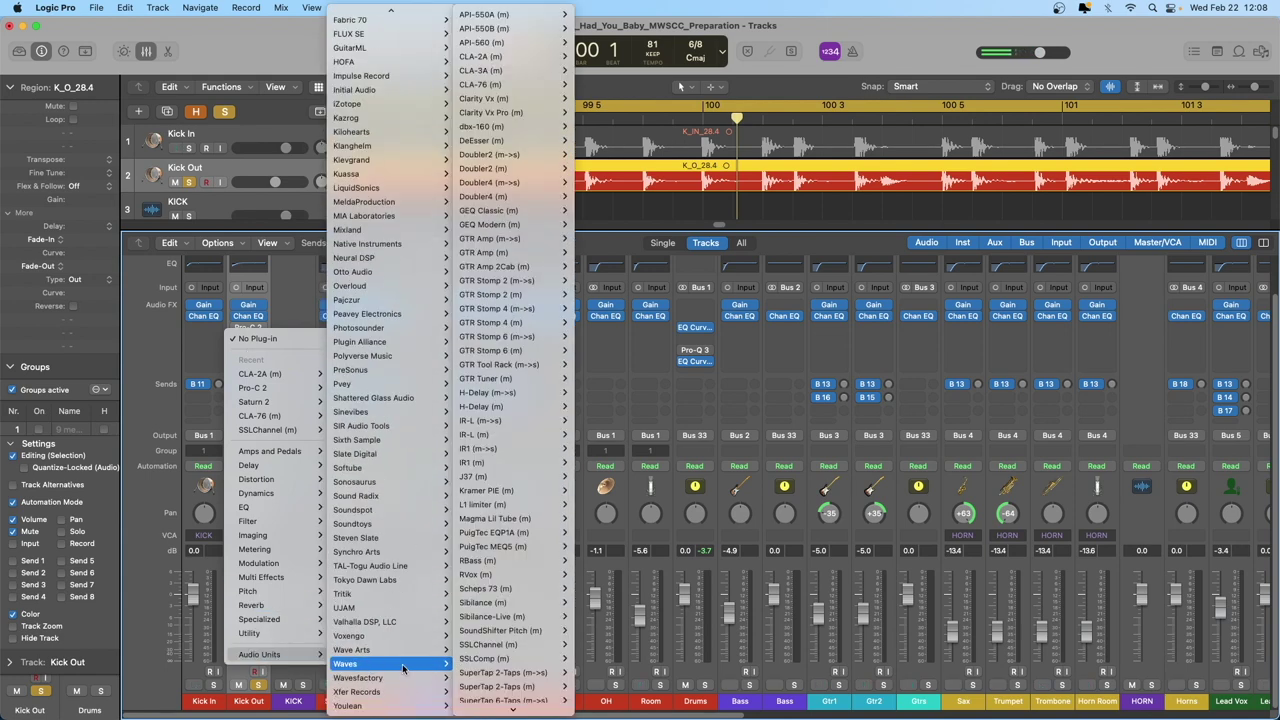
mouse_move(485, 87)
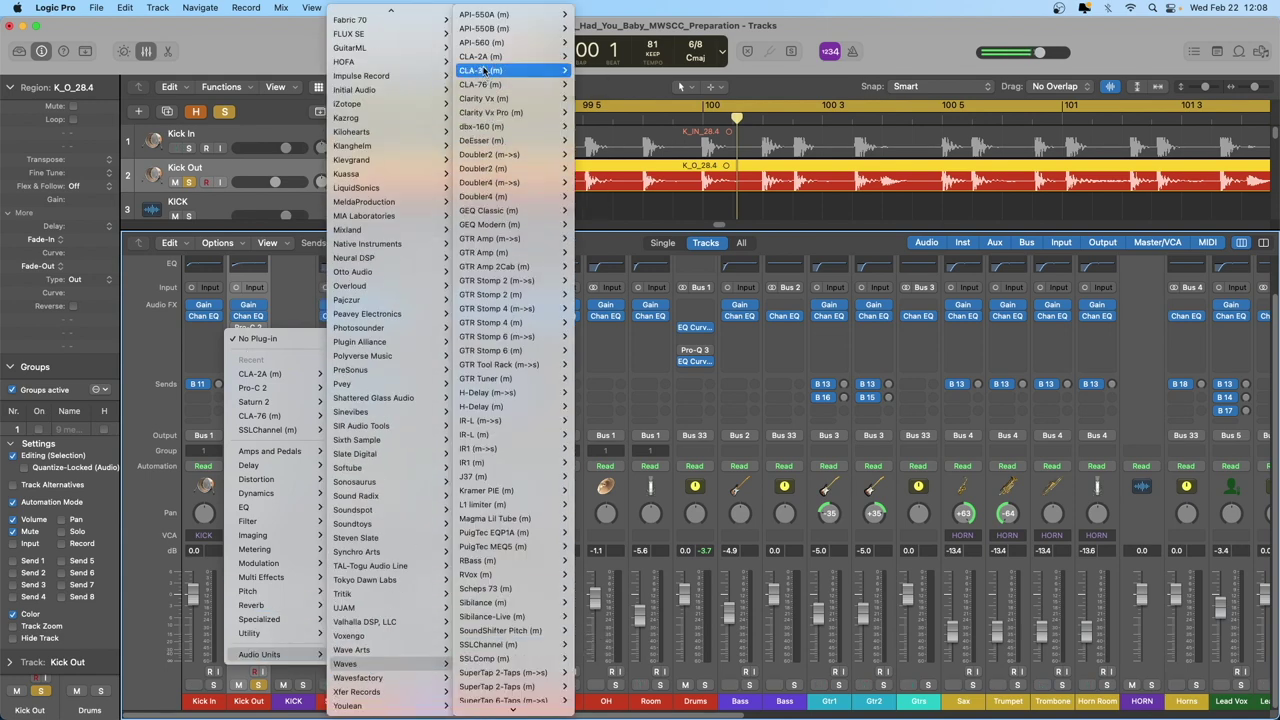
left_click(588, 70)
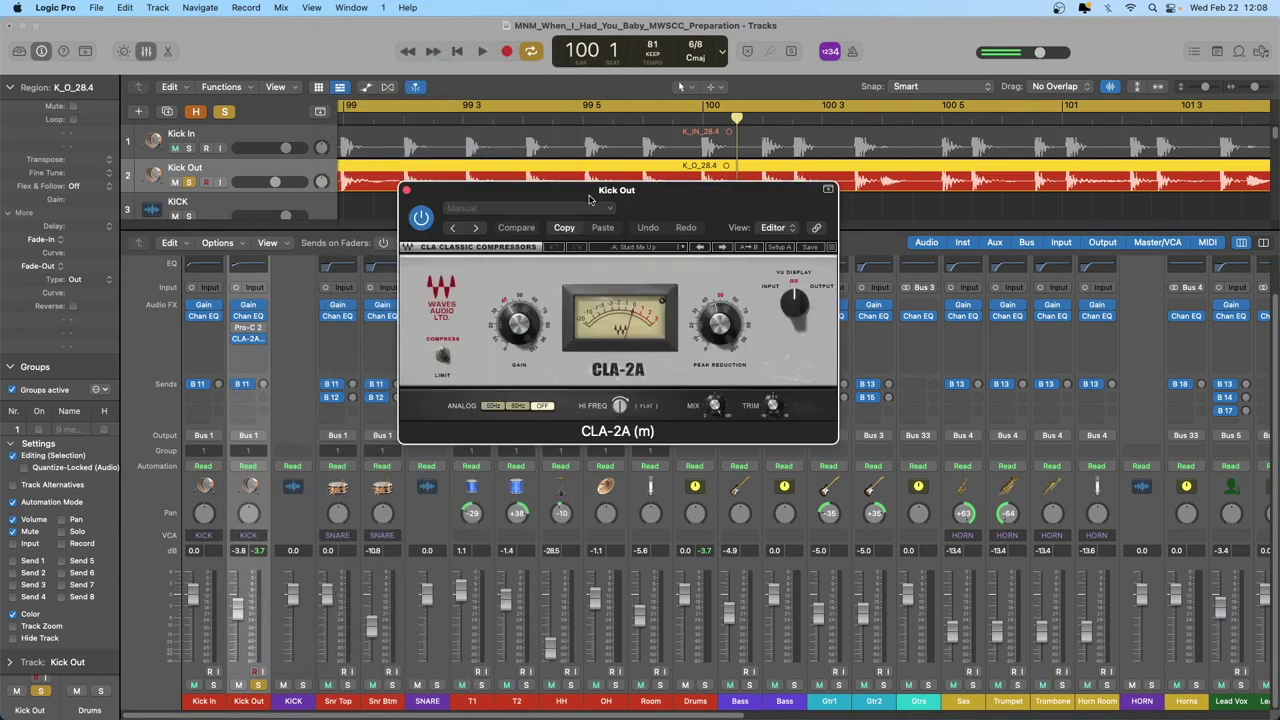
Step: Reopen Pro-C 2 and arrange its window beside the CLA-2A (m) editor
left_click_drag(592, 195, 636, 222)
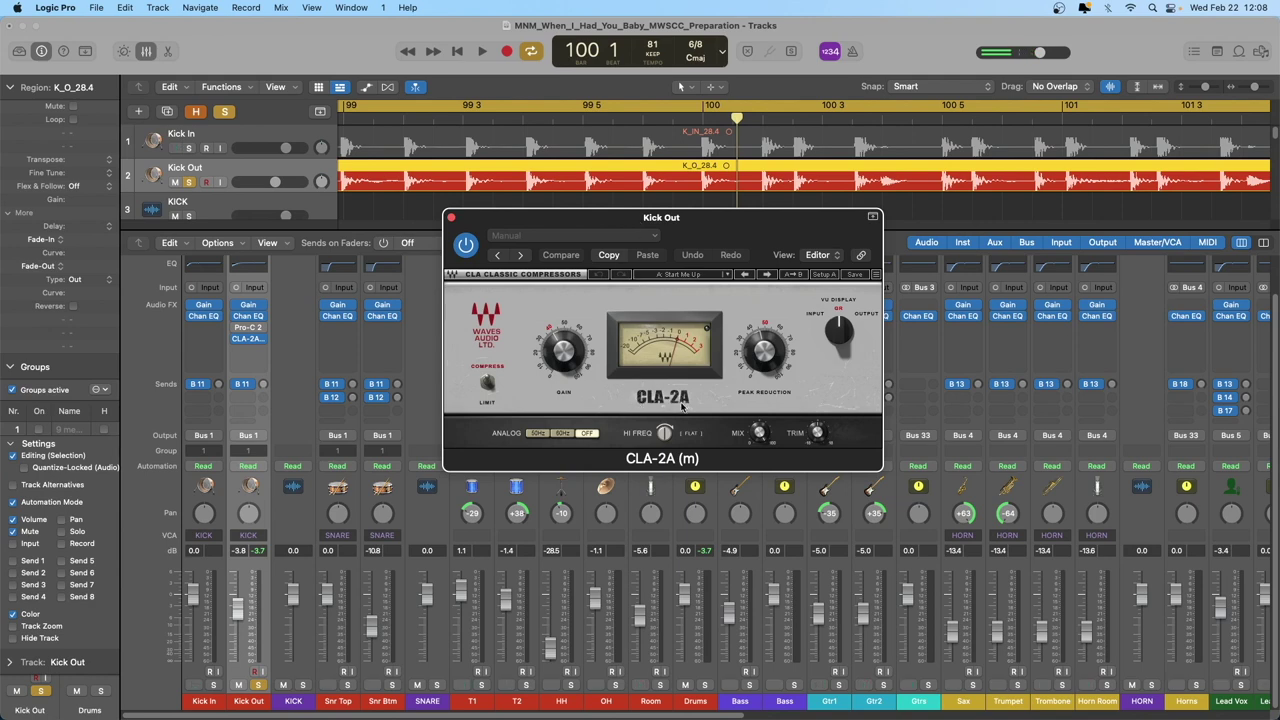
left_click_drag(665, 223, 663, 228)
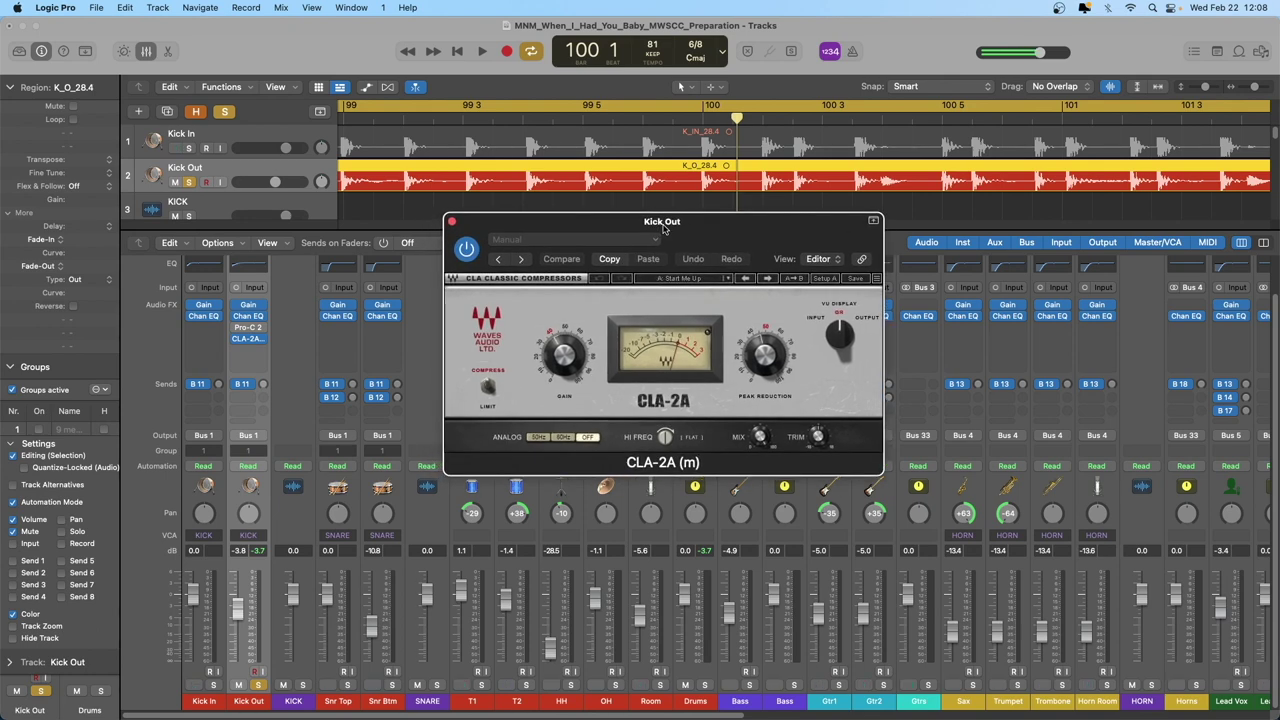
left_click(249, 330)
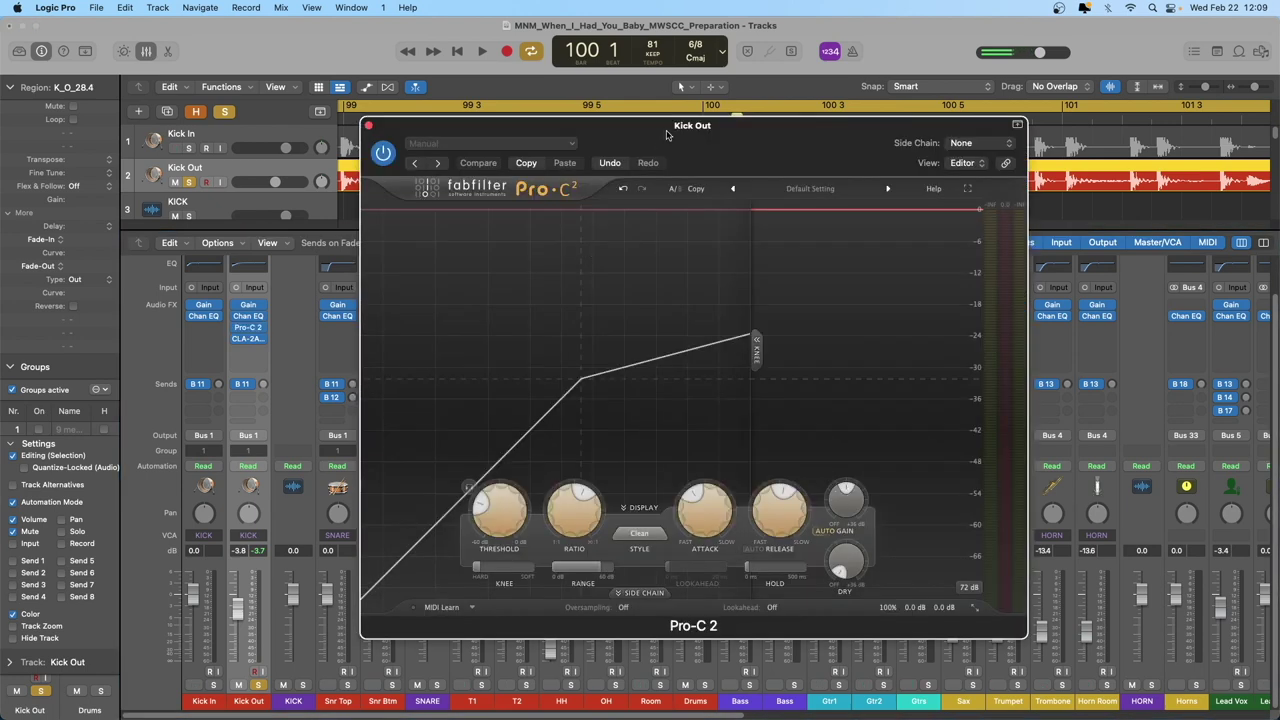
left_click_drag(667, 134, 997, 134)
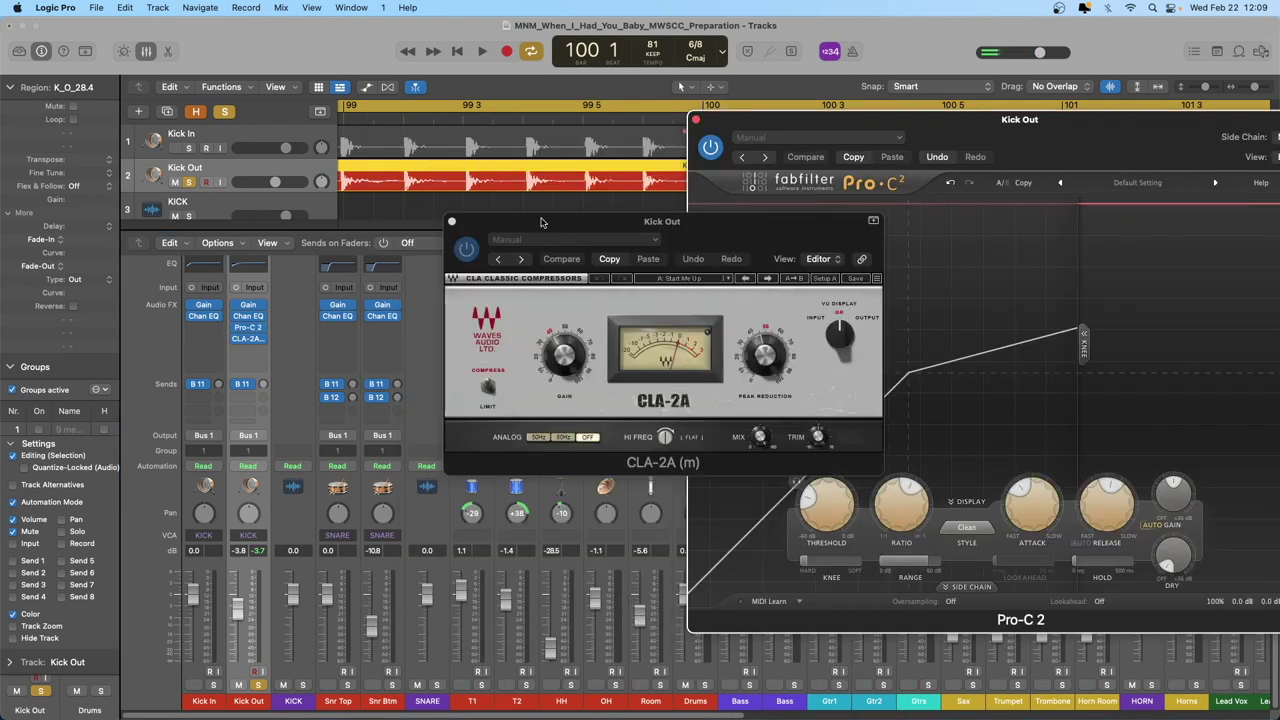
left_click_drag(600, 231, 270, 234)
left_click_drag(781, 125, 675, 125)
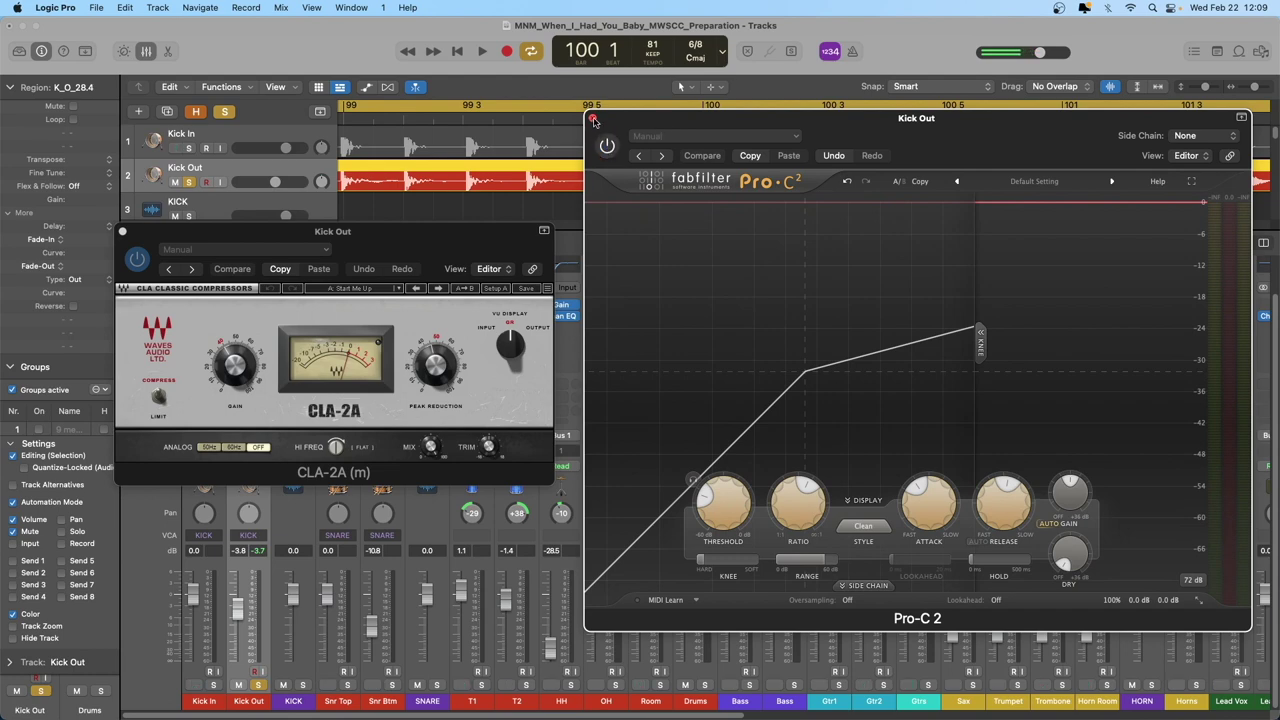
Step: Close Pro-C 2, centre the CLA-2A window, and leave the CLA-2A in Compress mode
left_click(592, 118)
left_click_drag(425, 244, 730, 242)
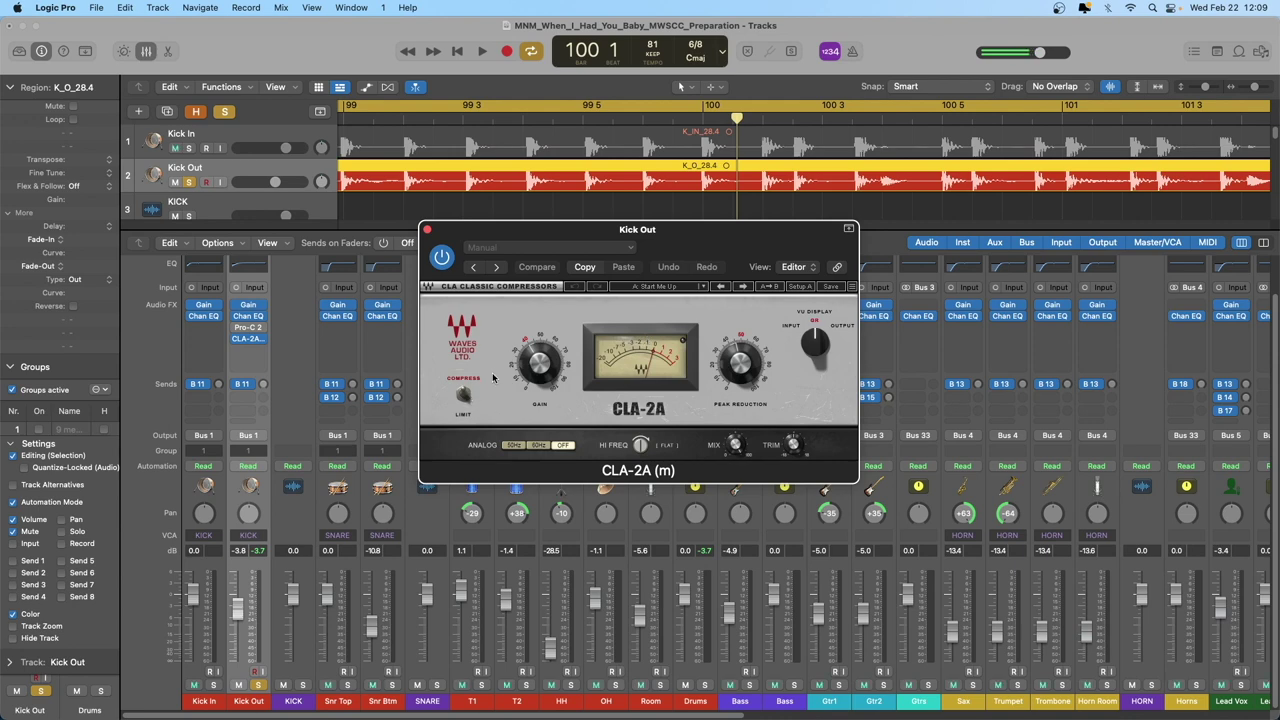
left_click(463, 395)
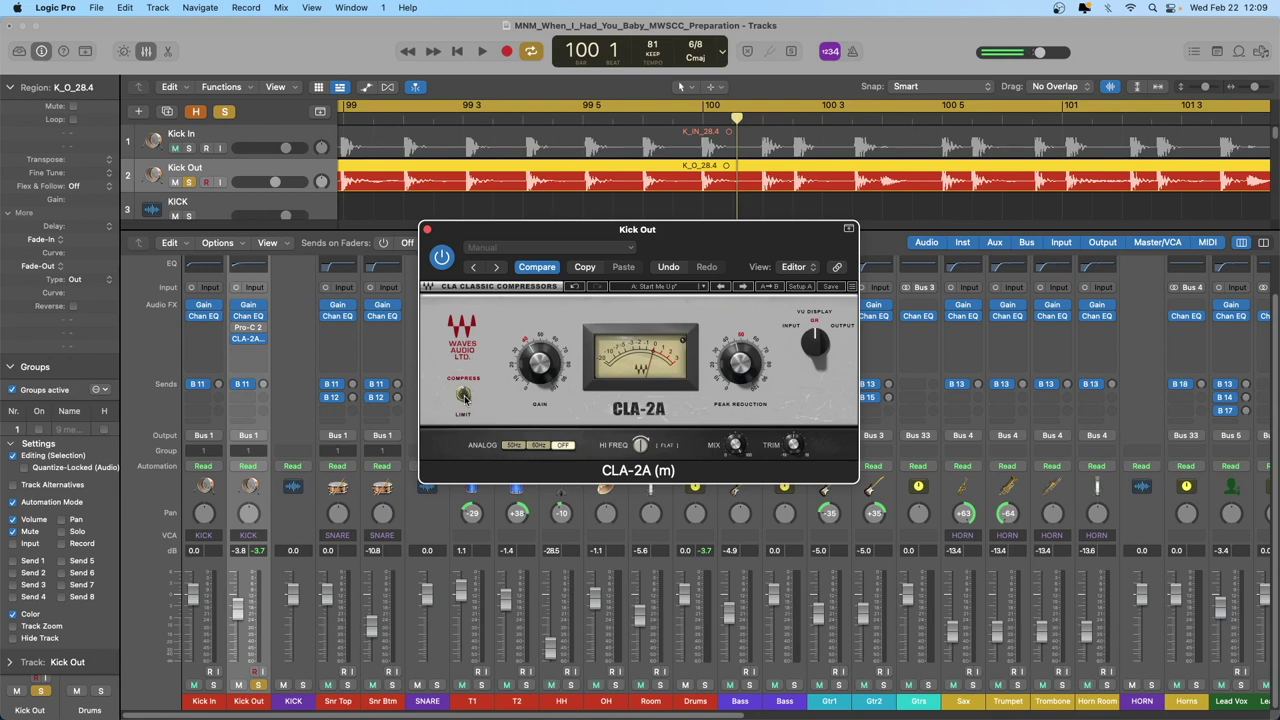
left_click(466, 398)
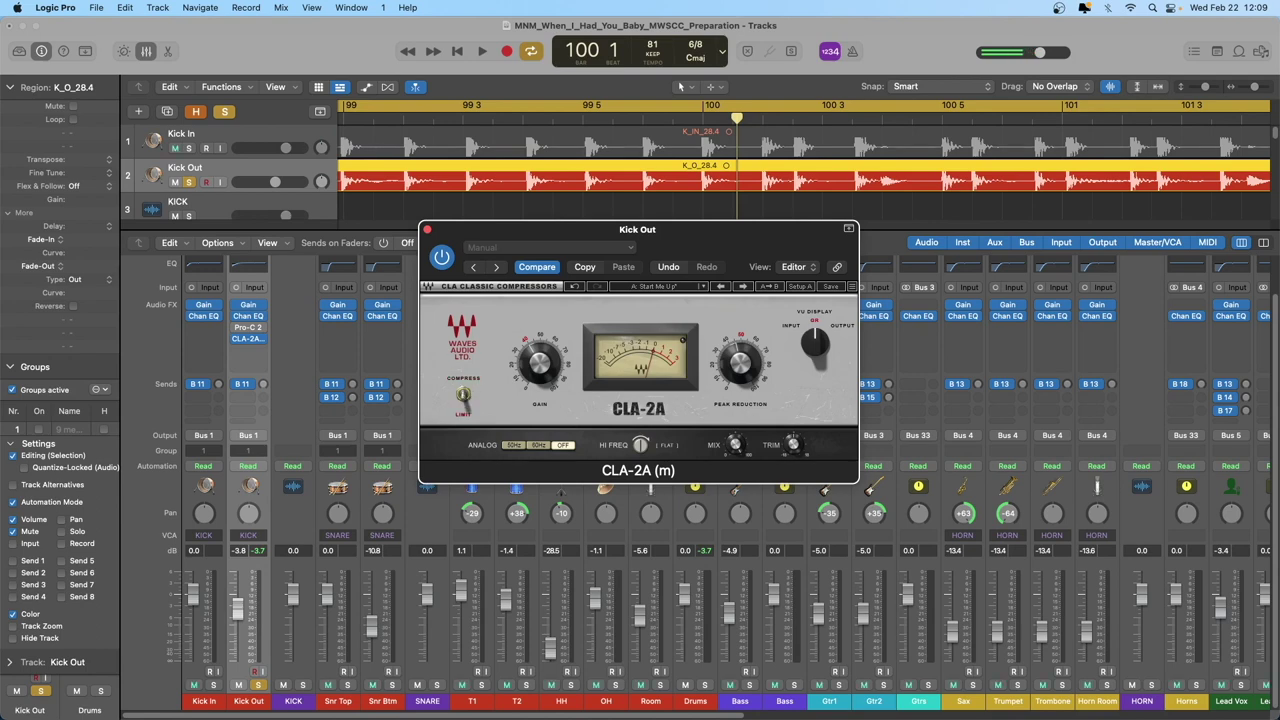
left_click(465, 398)
Step: Raise the CLA-2A Peak Reduction to about 59.36
mouse_move(740, 367)
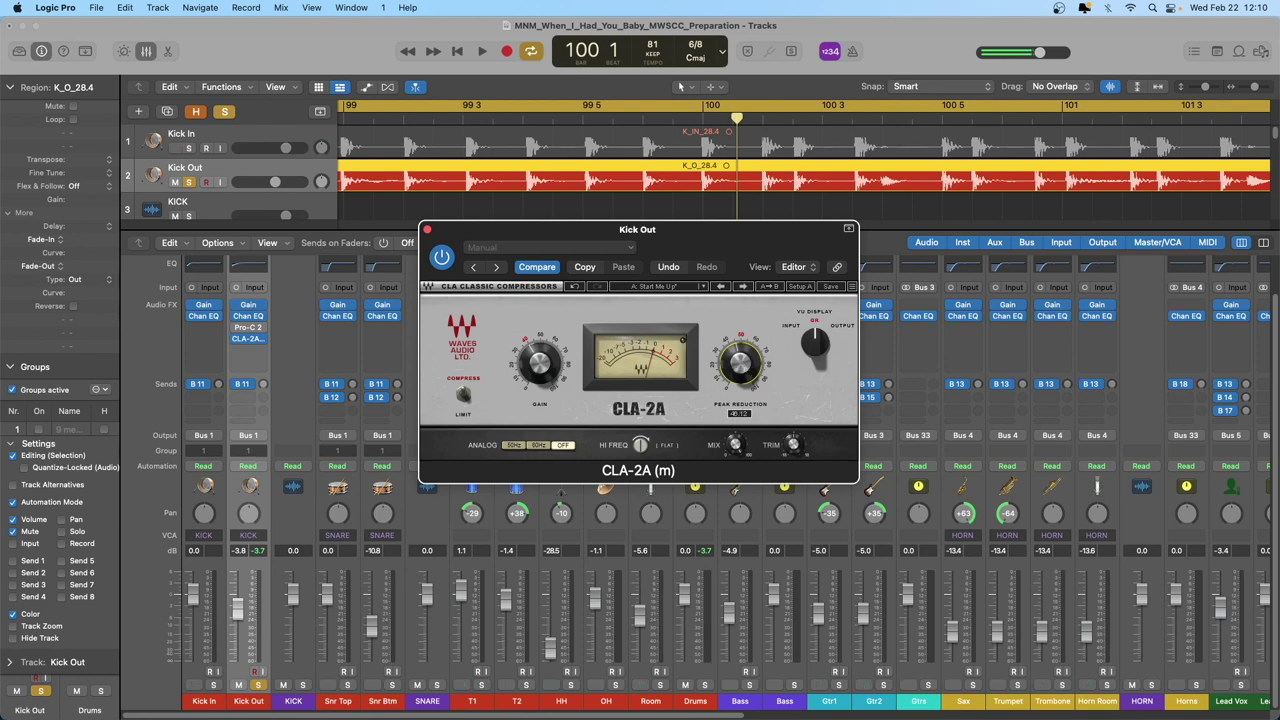
left_click_drag(739, 362, 739, 349)
left_click(286, 688)
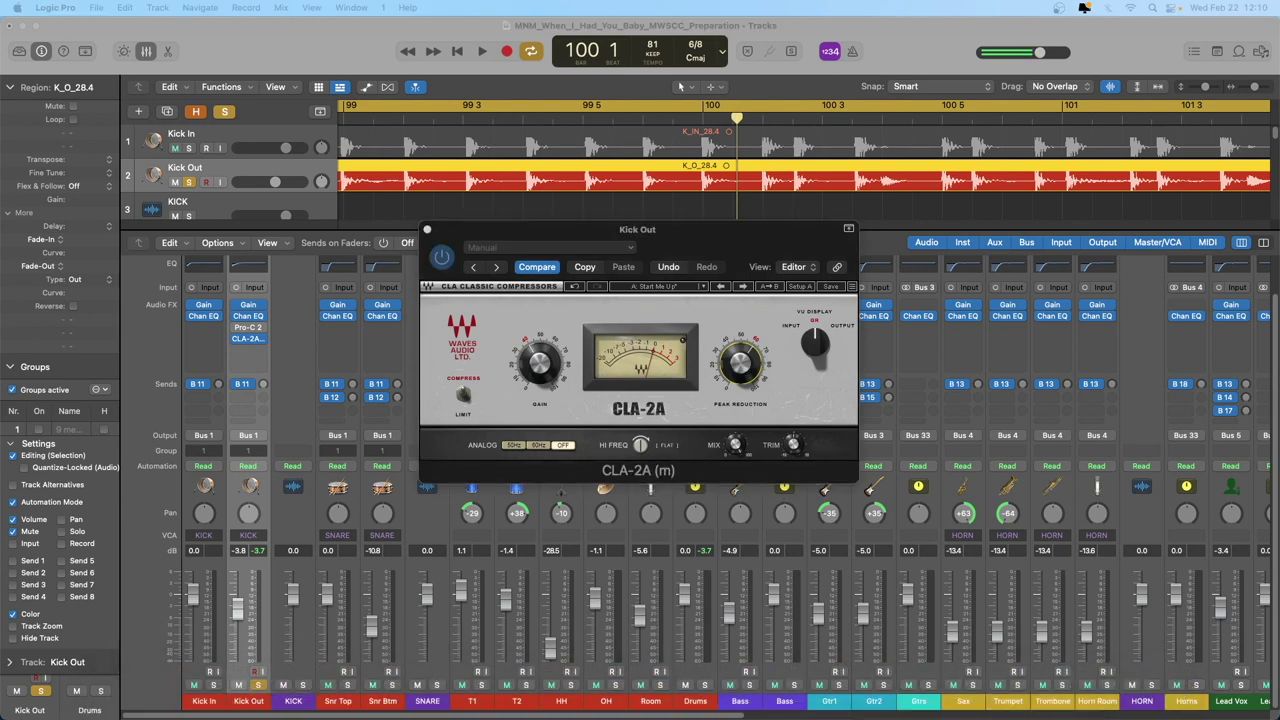
Step: Review the sidechain diagram in Preview, close it, and set the CLA-2A gain to 40
left_click_drag(1279, 362, 926, 393)
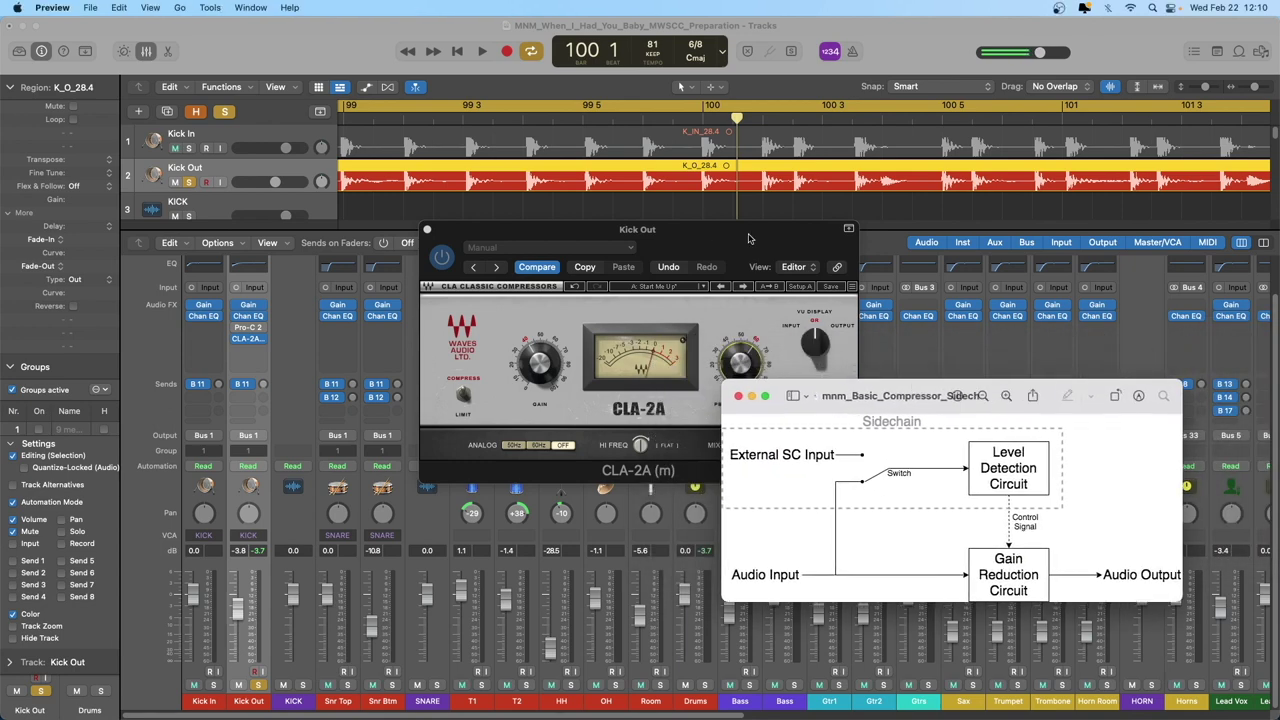
left_click_drag(686, 237, 558, 176)
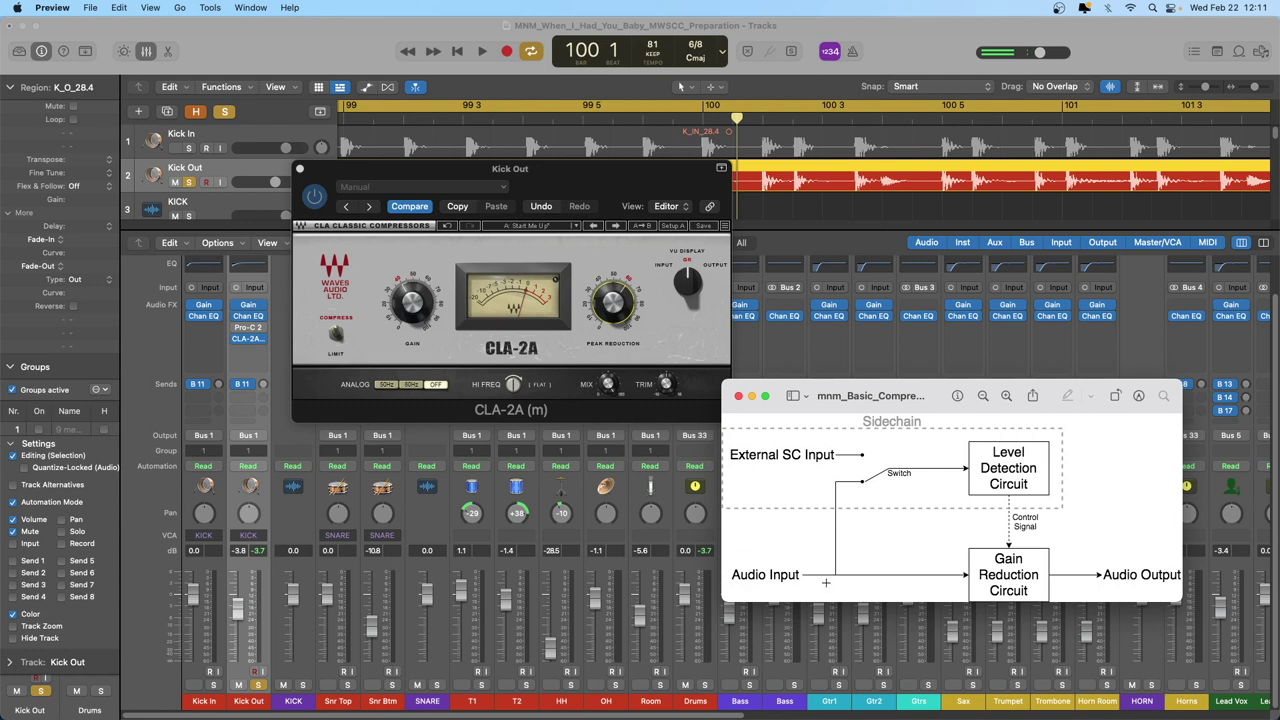
left_click(739, 396)
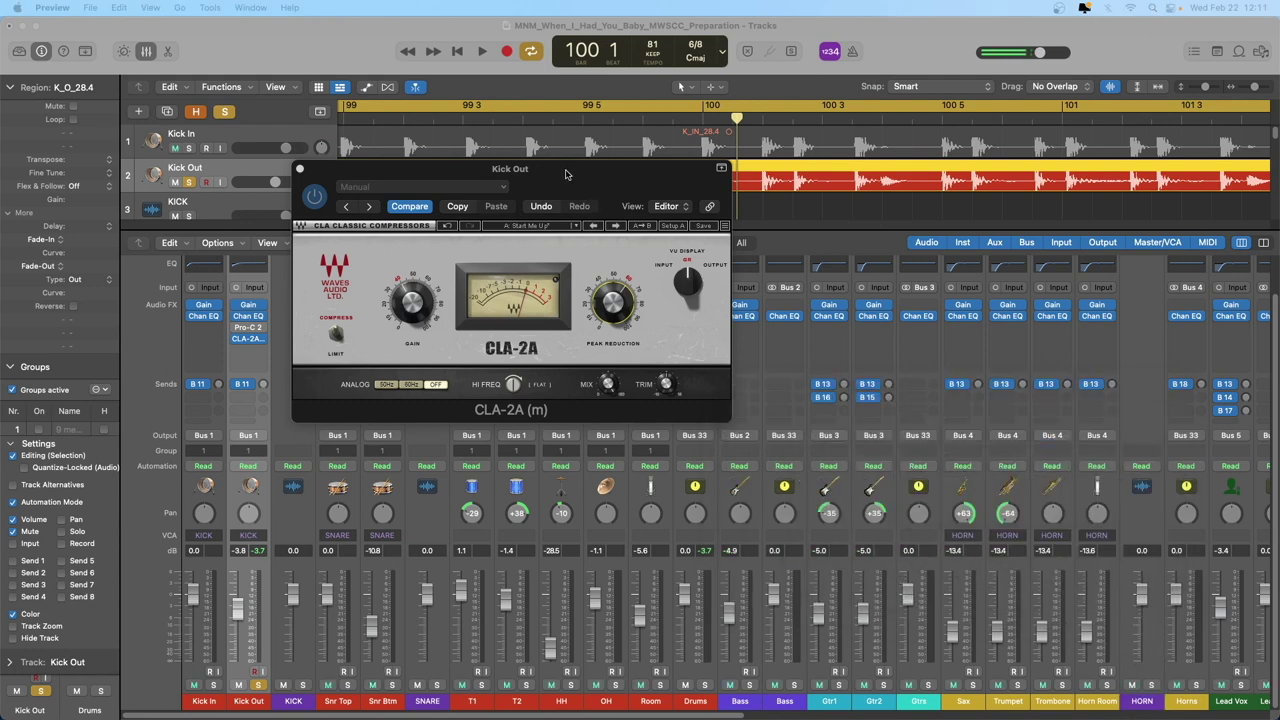
left_click_drag(566, 173, 632, 182)
left_click_drag(479, 310, 479, 274)
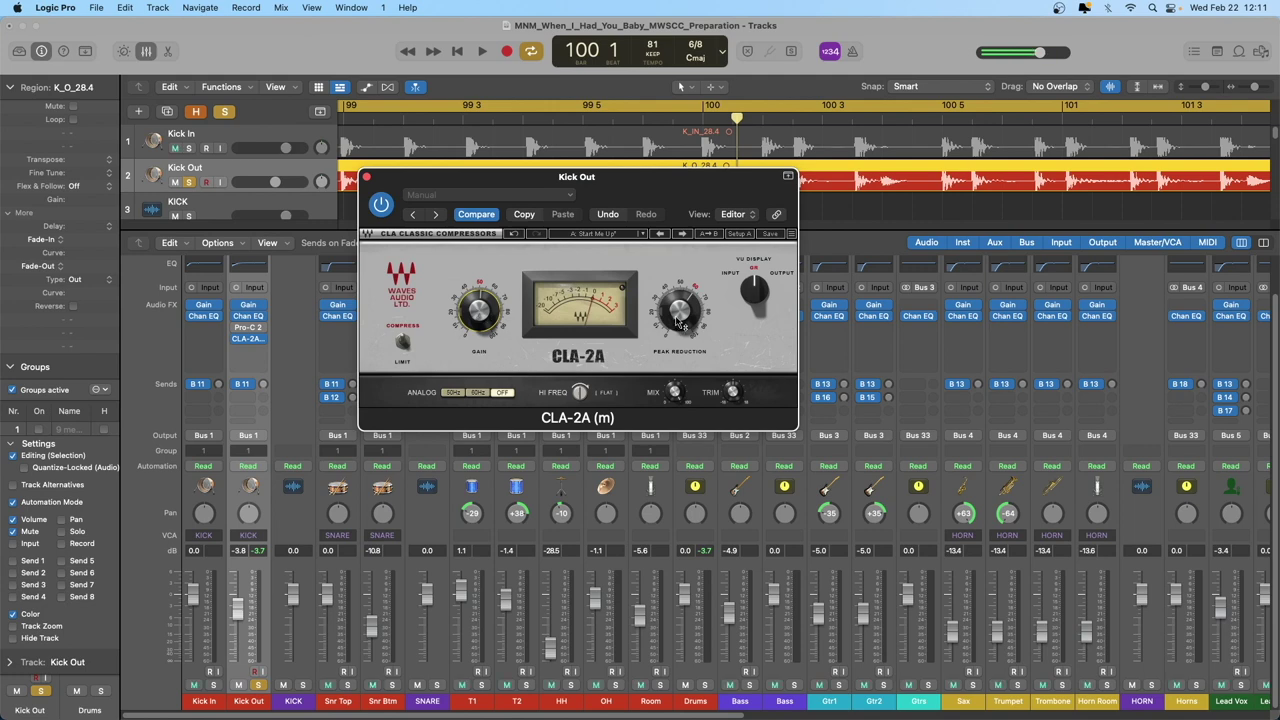
Step: Fine-tune the CLA-2A: peak reduction up to about 70, gain down to about 43.32
mouse_move(683, 320)
left_mouse_down()
mouse_move(684, 338)
mouse_move(684, 316)
left_mouse_up()
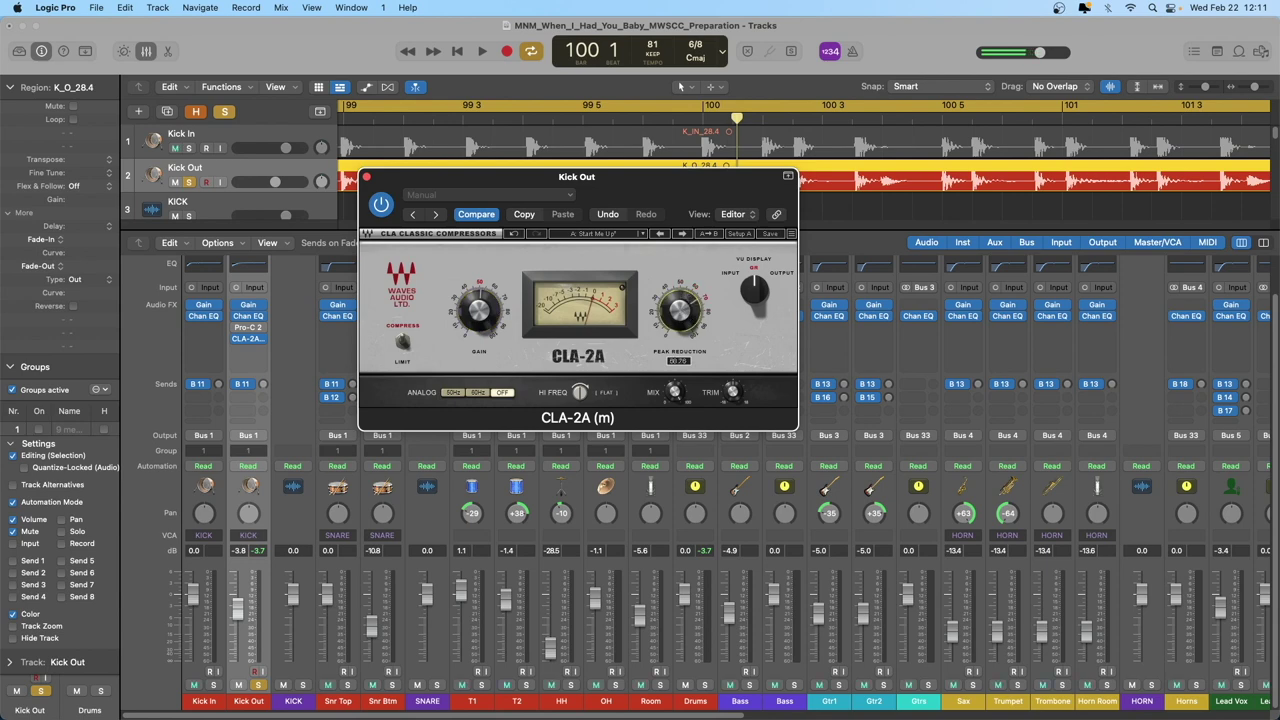
left_click_drag(478, 311, 478, 334)
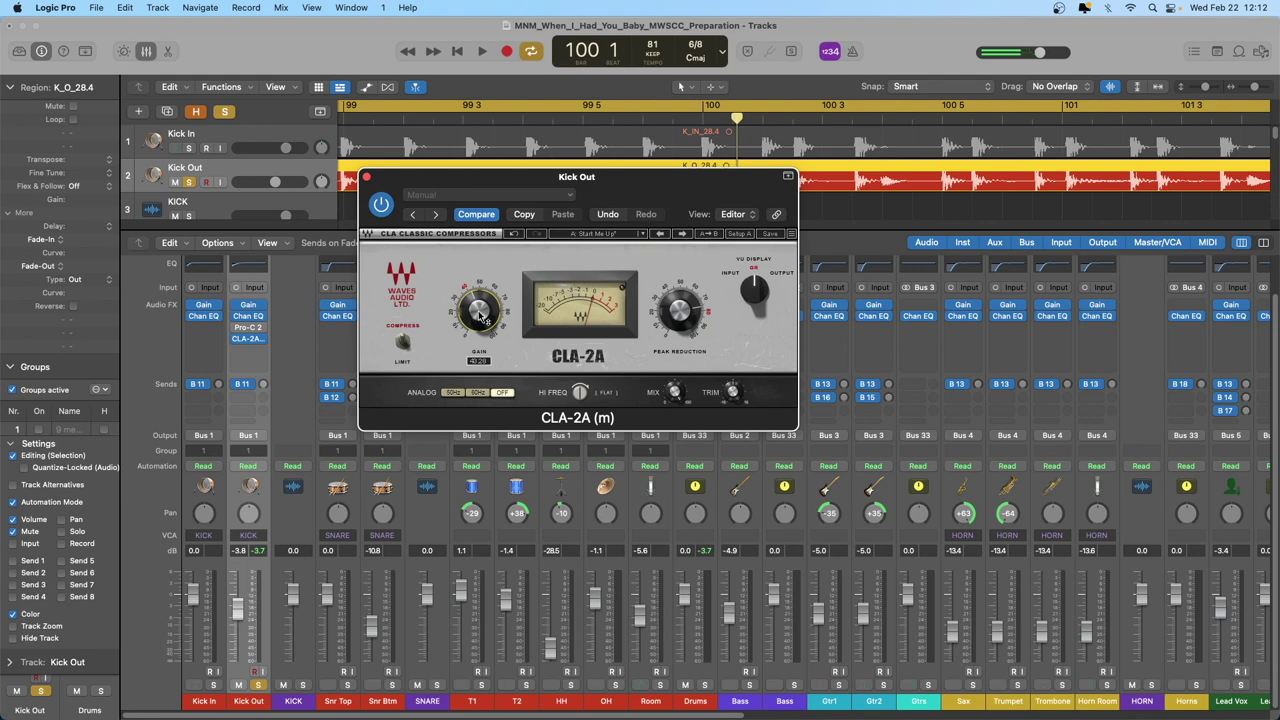
mouse_move(697, 322)
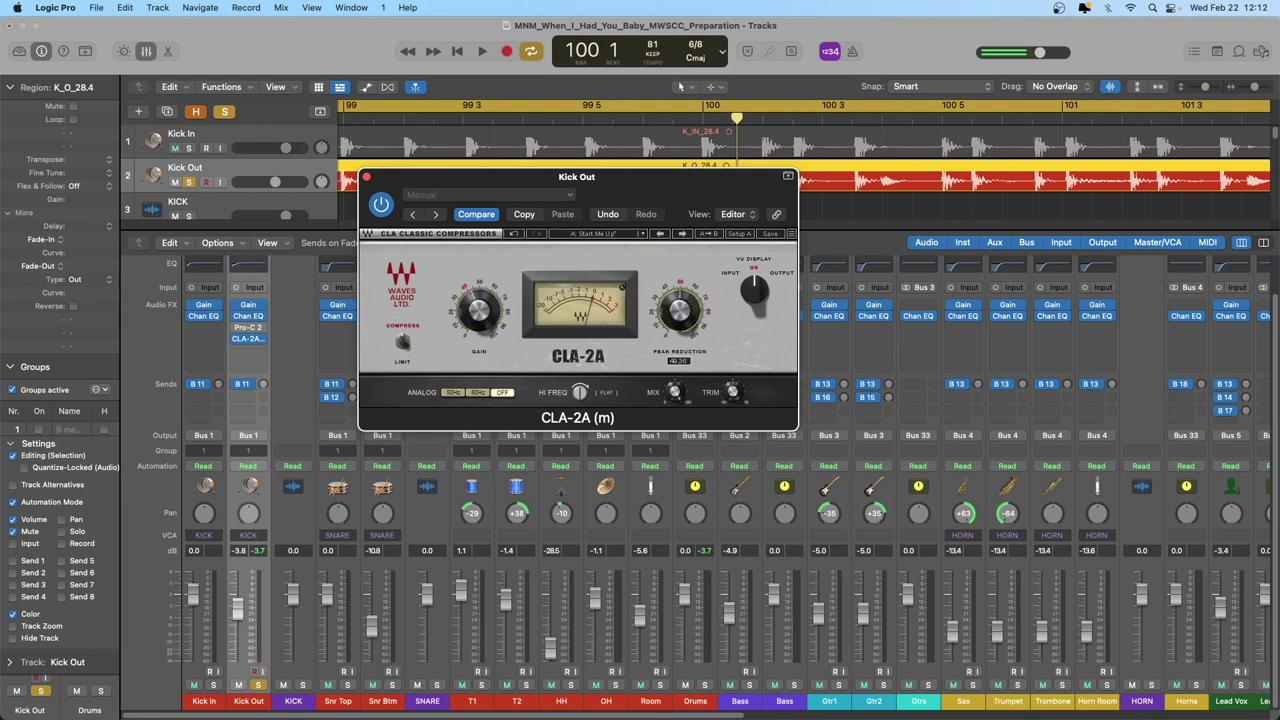
left_click_drag(697, 322, 697, 311)
left_click_drag(478, 311, 478, 310)
mouse_move(676, 393)
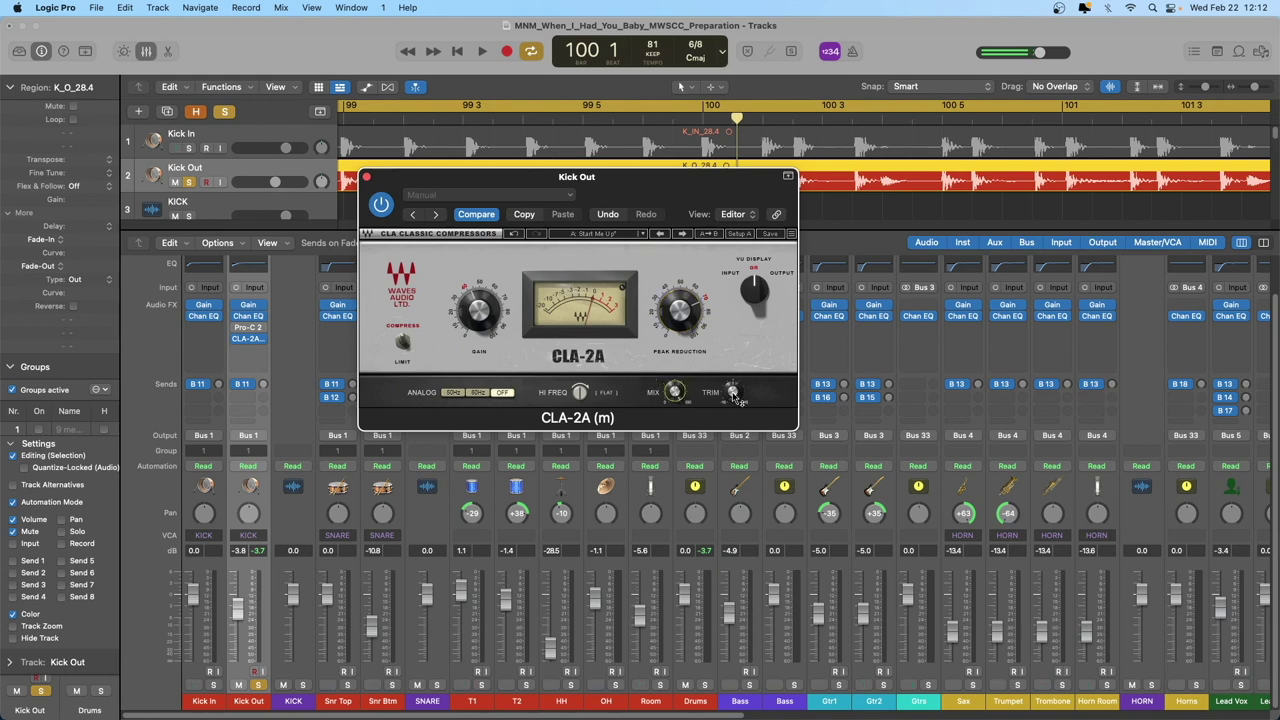
mouse_move(734, 393)
Step: Cycle the CLA-2A VU display through output and input, ending on GR
mouse_move(583, 397)
left_click(757, 290)
left_click(757, 292)
left_click(757, 293)
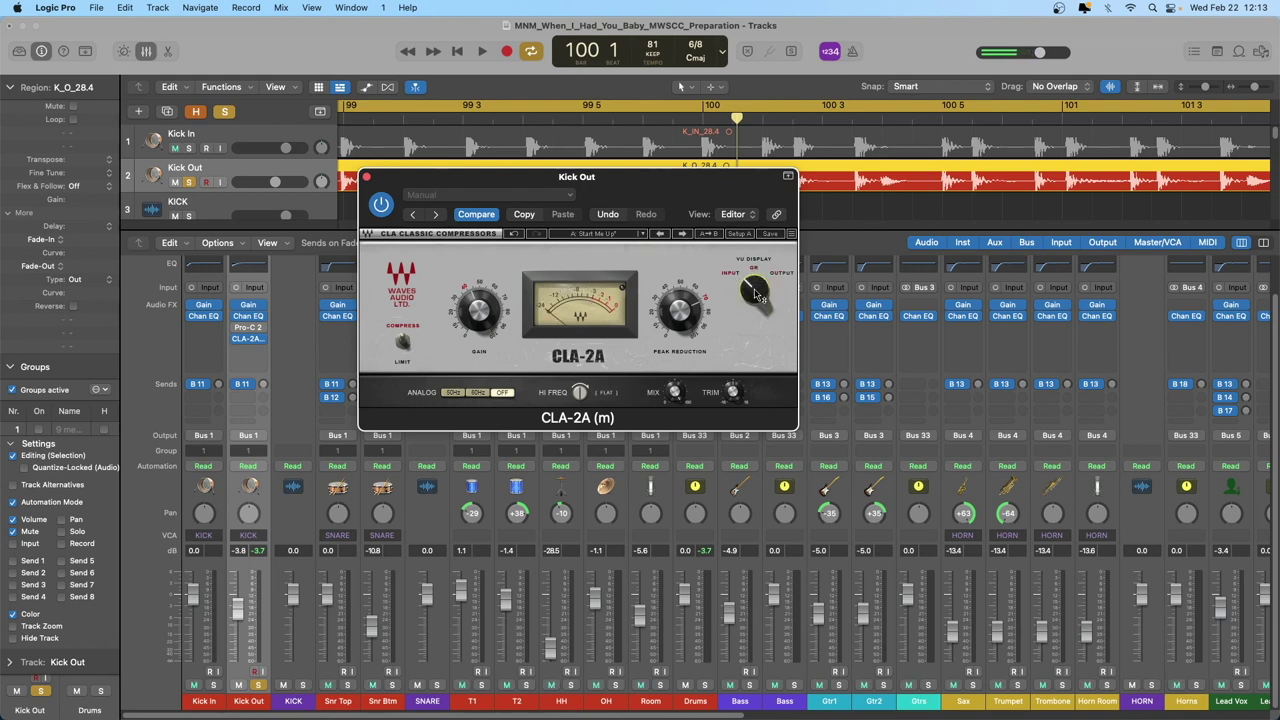
left_click(755, 291)
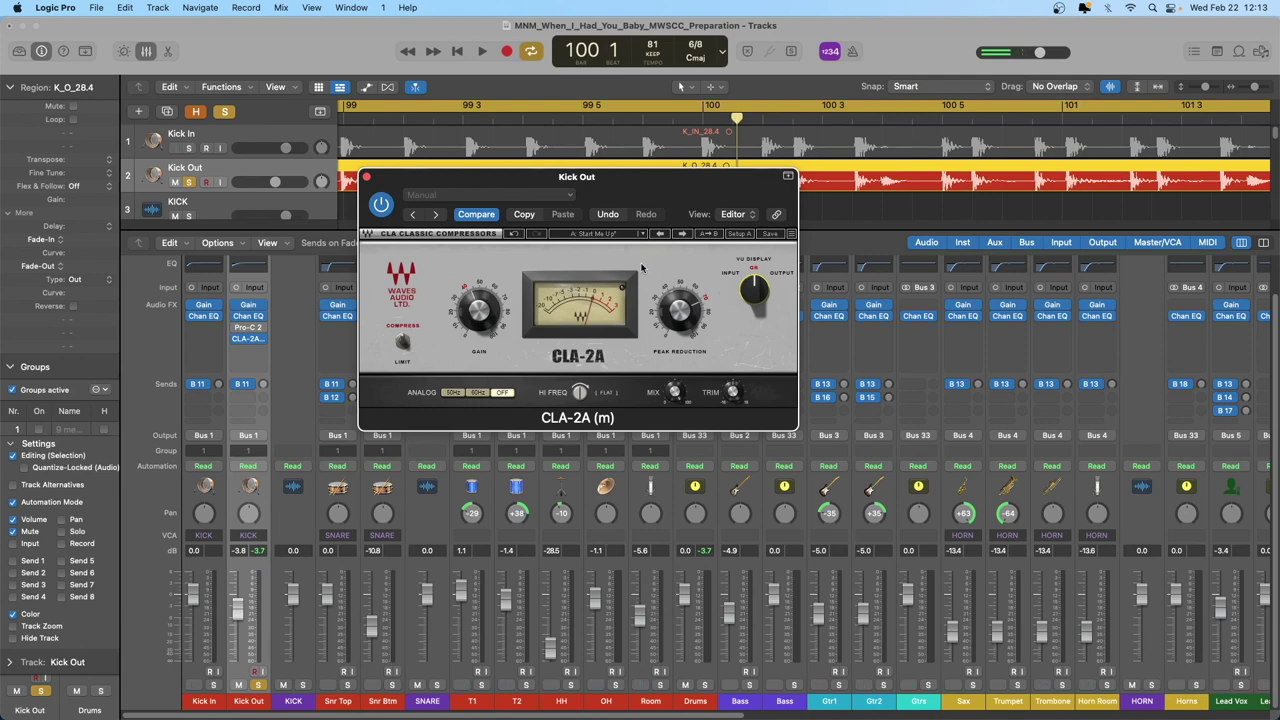
key("space")
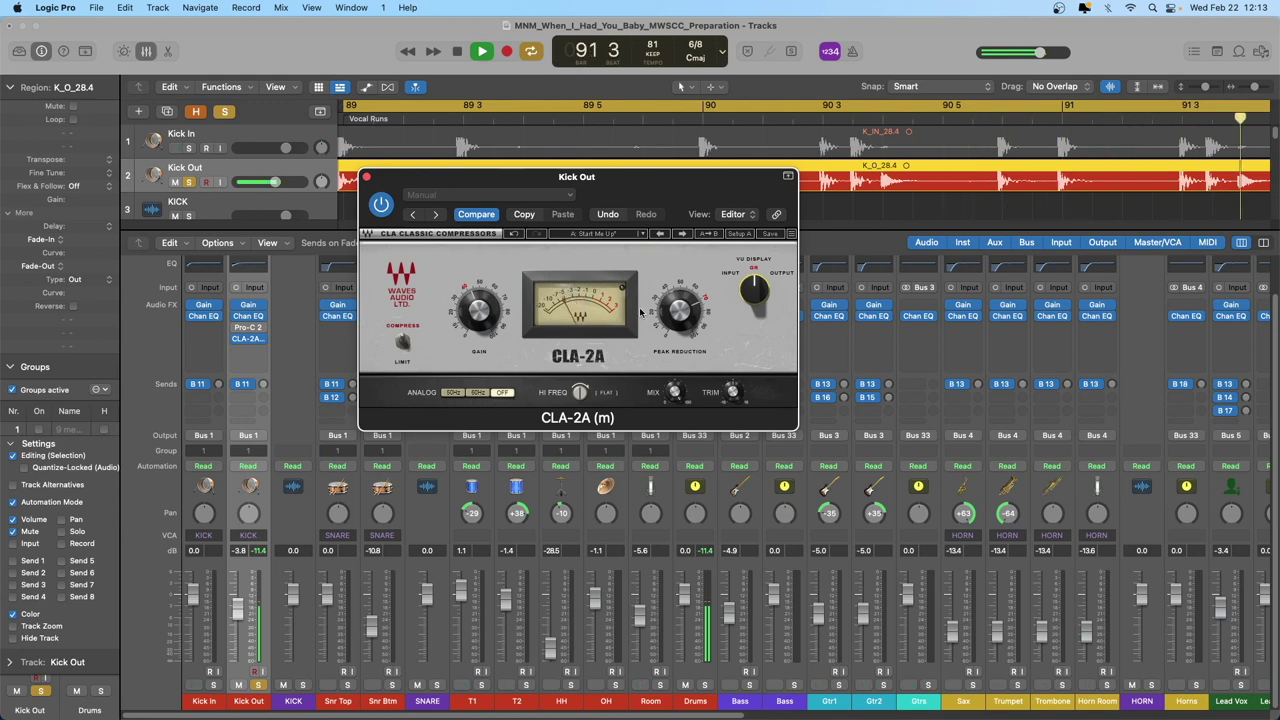
mouse_move(683, 312)
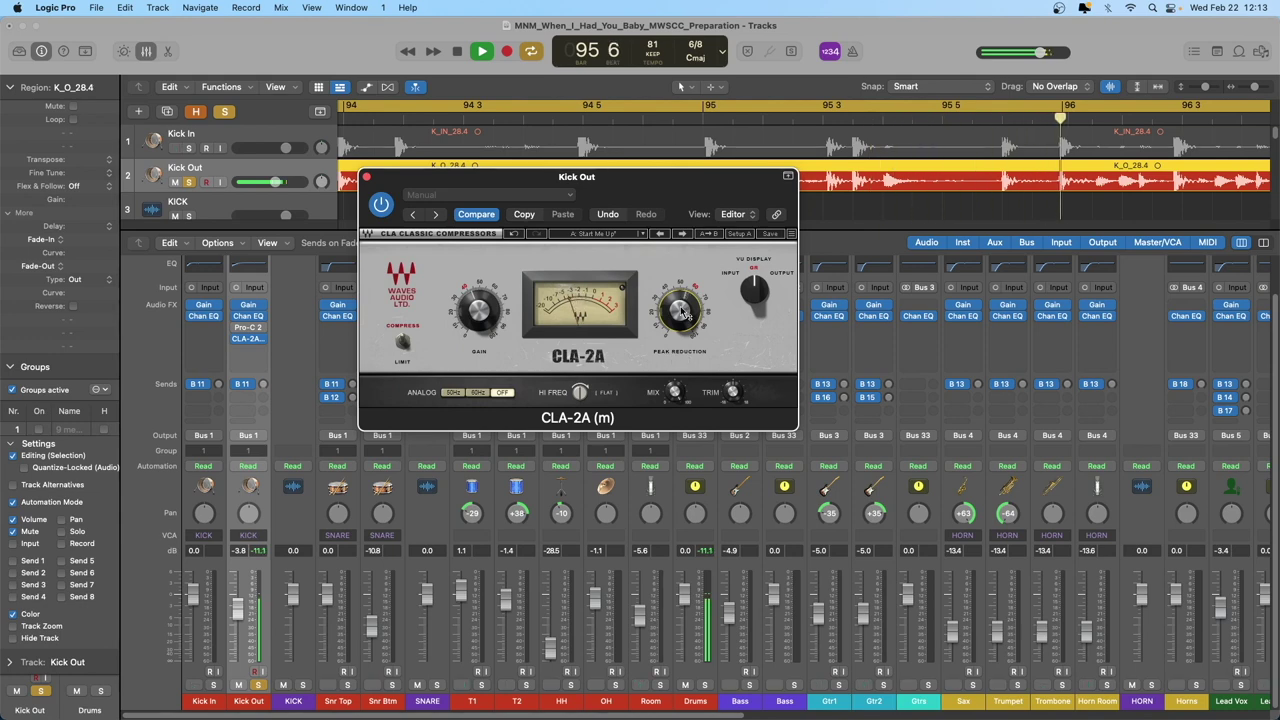
left_click(381, 205)
left_click(381, 205)
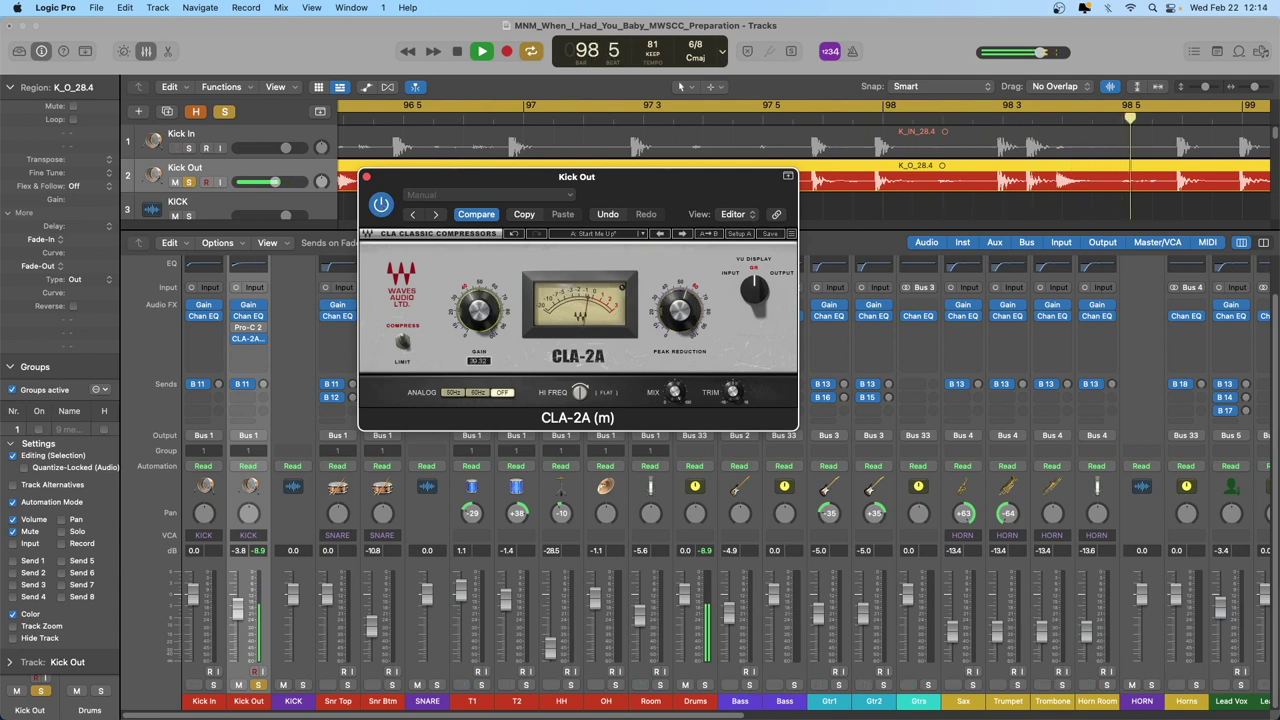
left_click(381, 206)
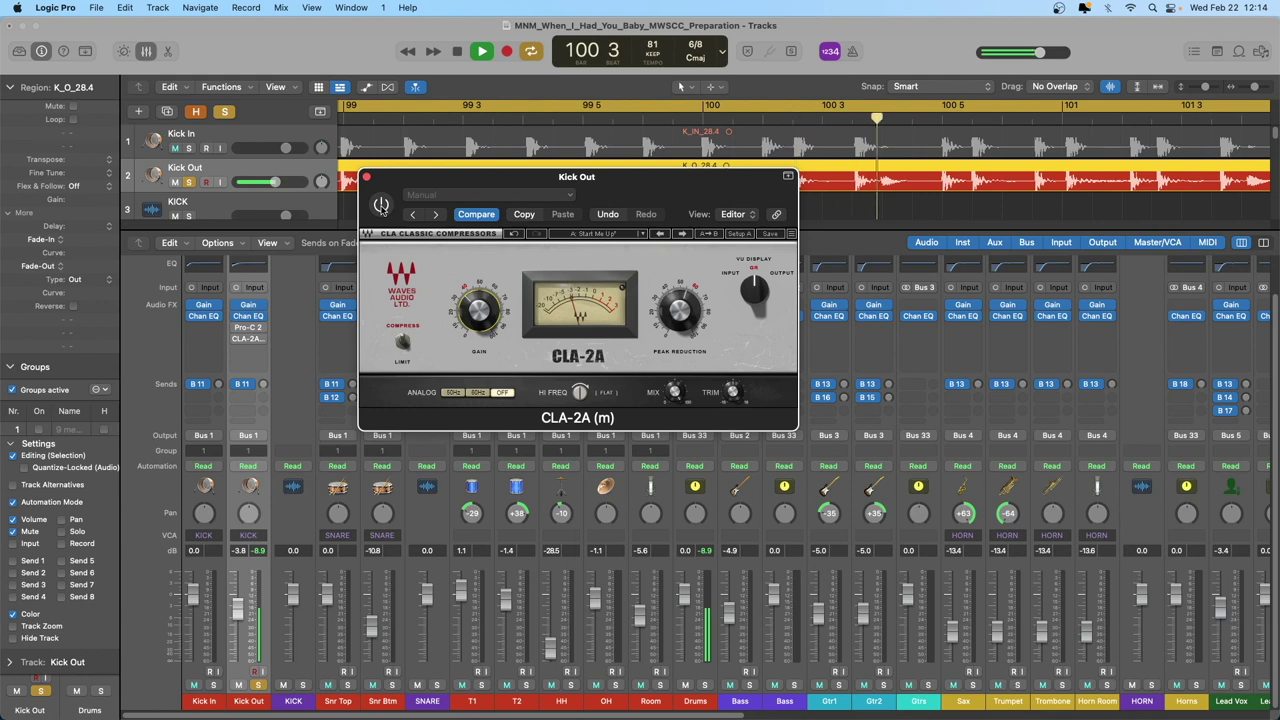
left_click(381, 206)
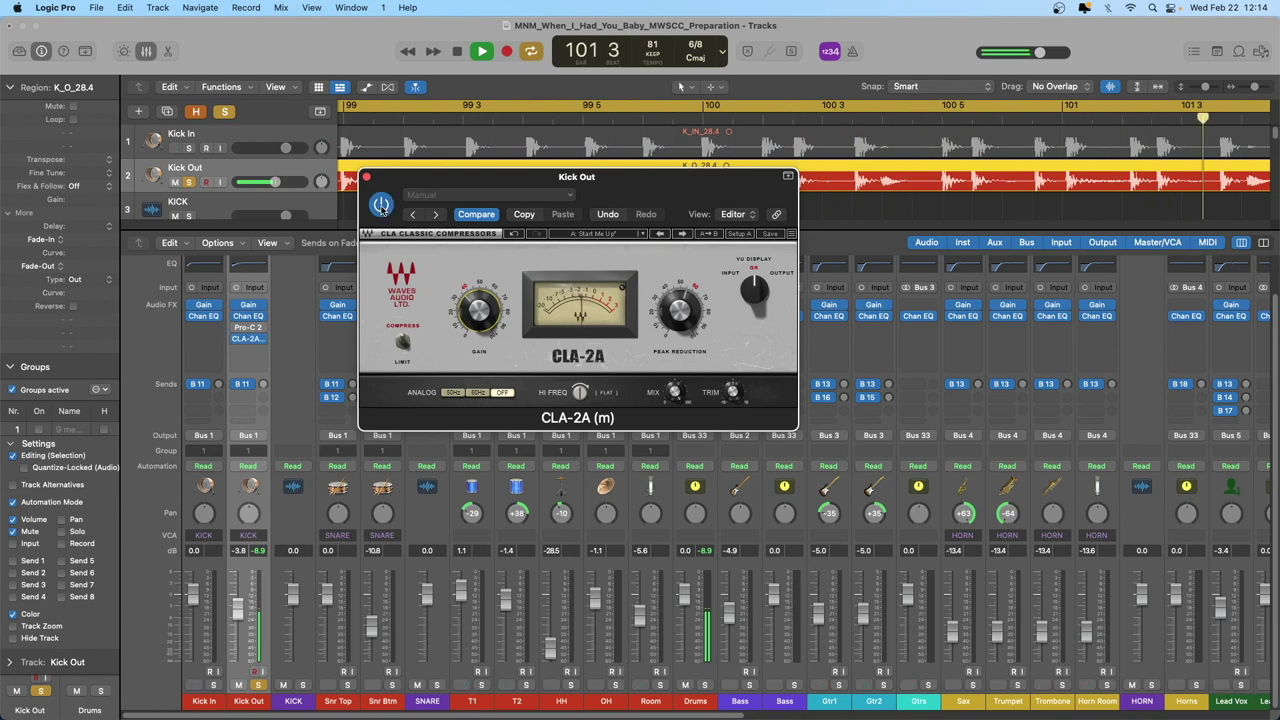
left_click(381, 206)
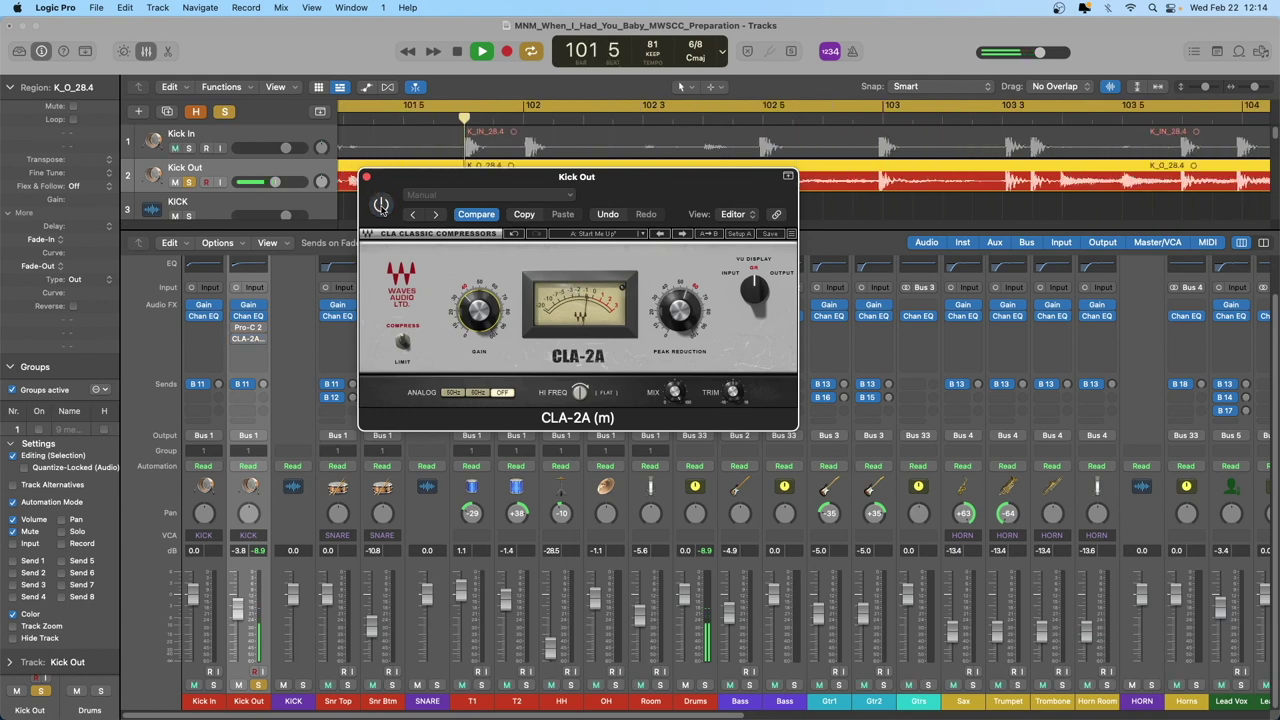
left_click(381, 206)
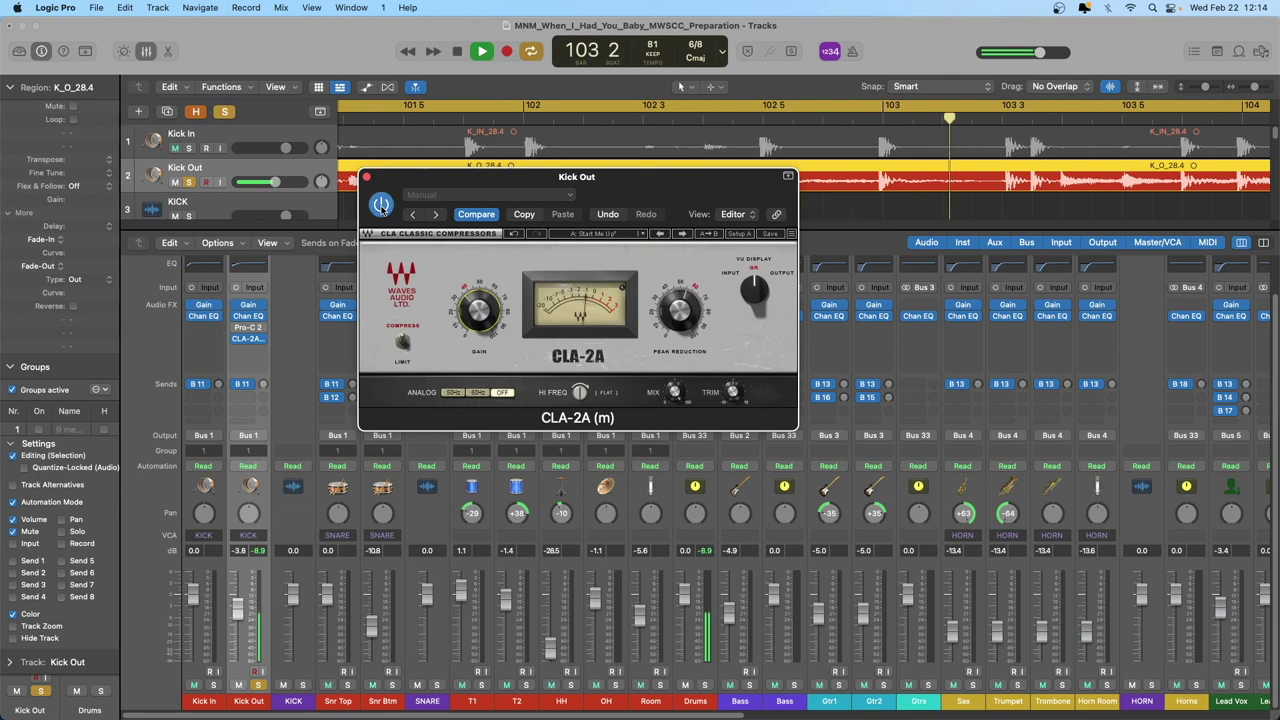
left_click(381, 206)
left_click(381, 205)
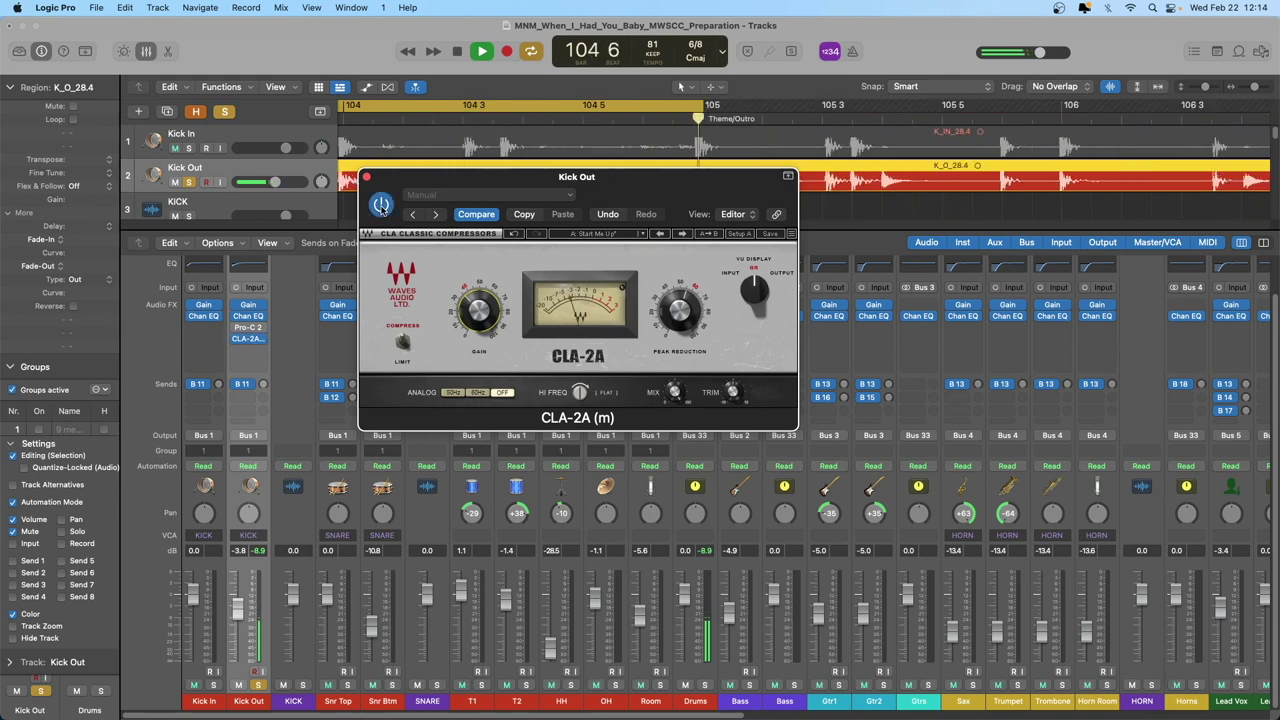
key("space")
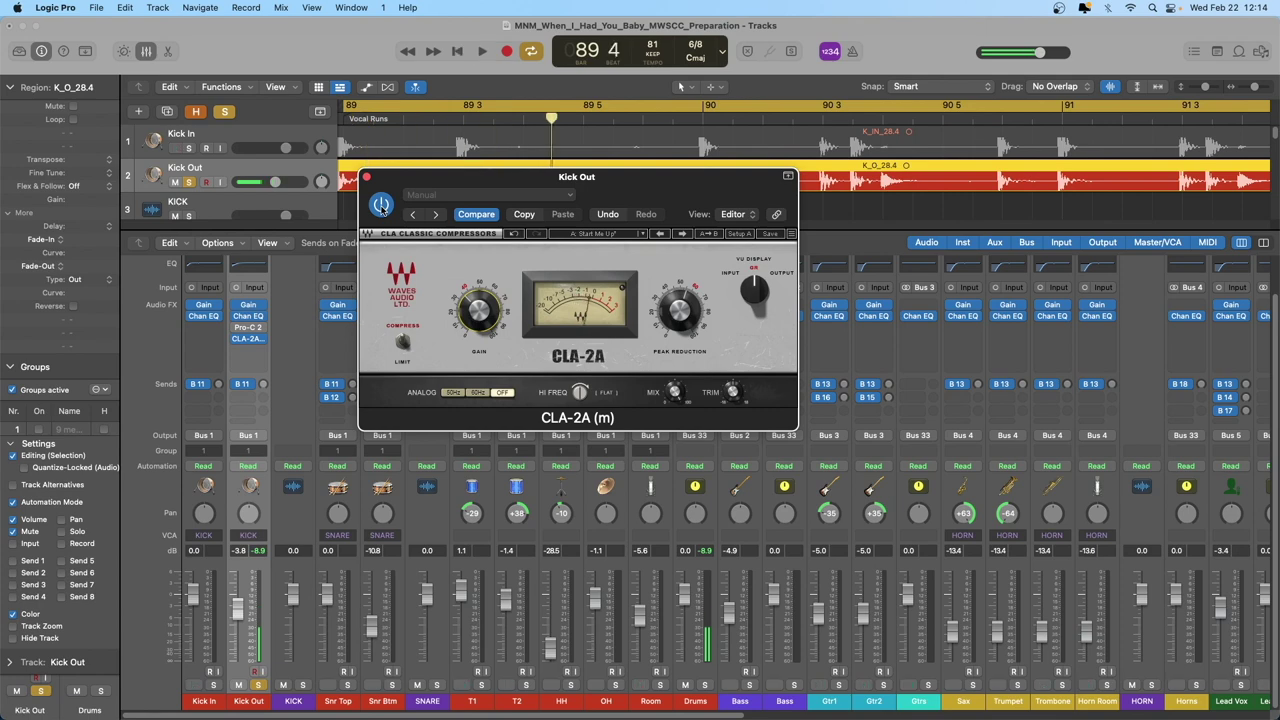
left_click_drag(417, 180, 424, 182)
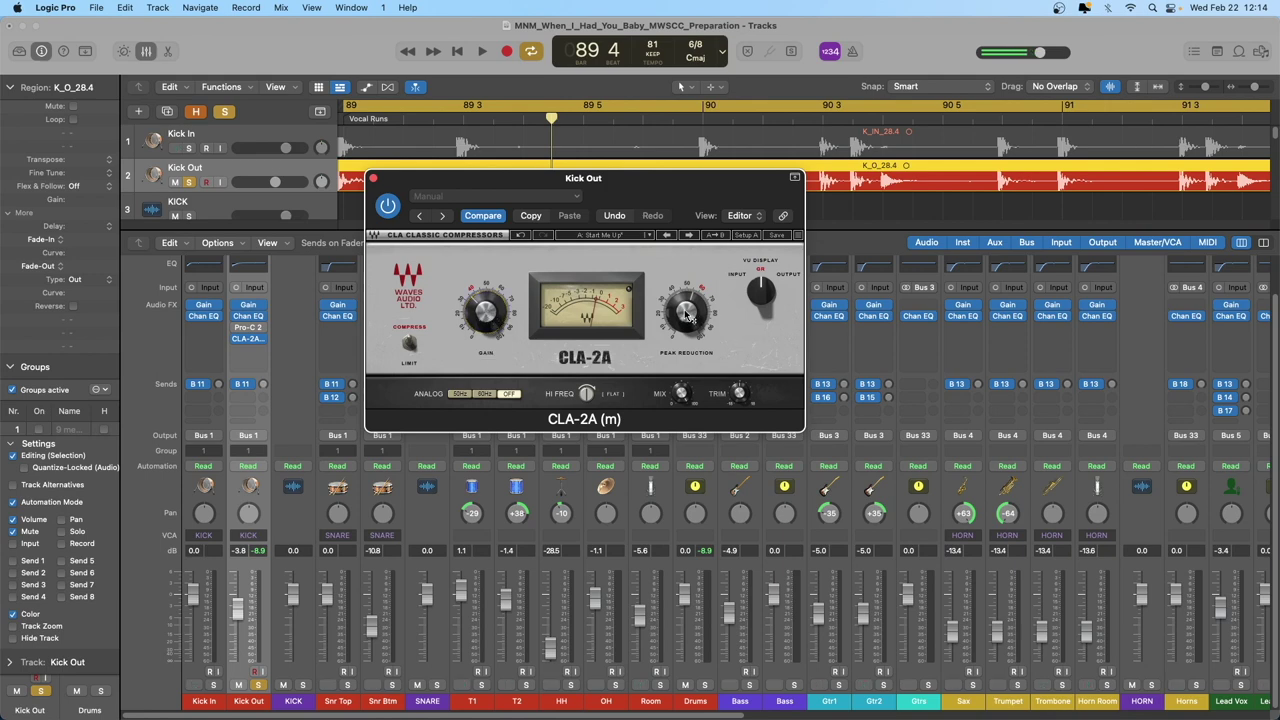
Step: Close the CLA-2A and insert a mono Slate Virtual Mix Rack in Kick Out's next slot
mouse_move(690, 316)
left_click(373, 178)
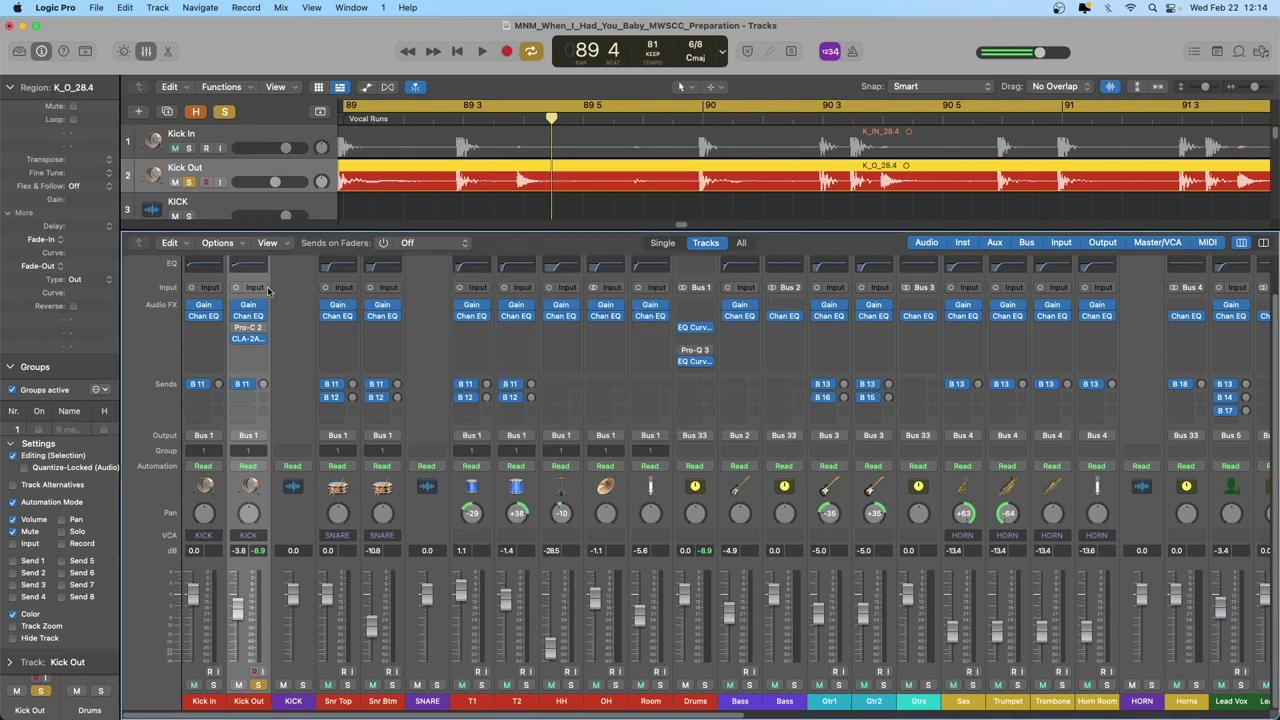
left_click(243, 350)
mouse_move(254, 507)
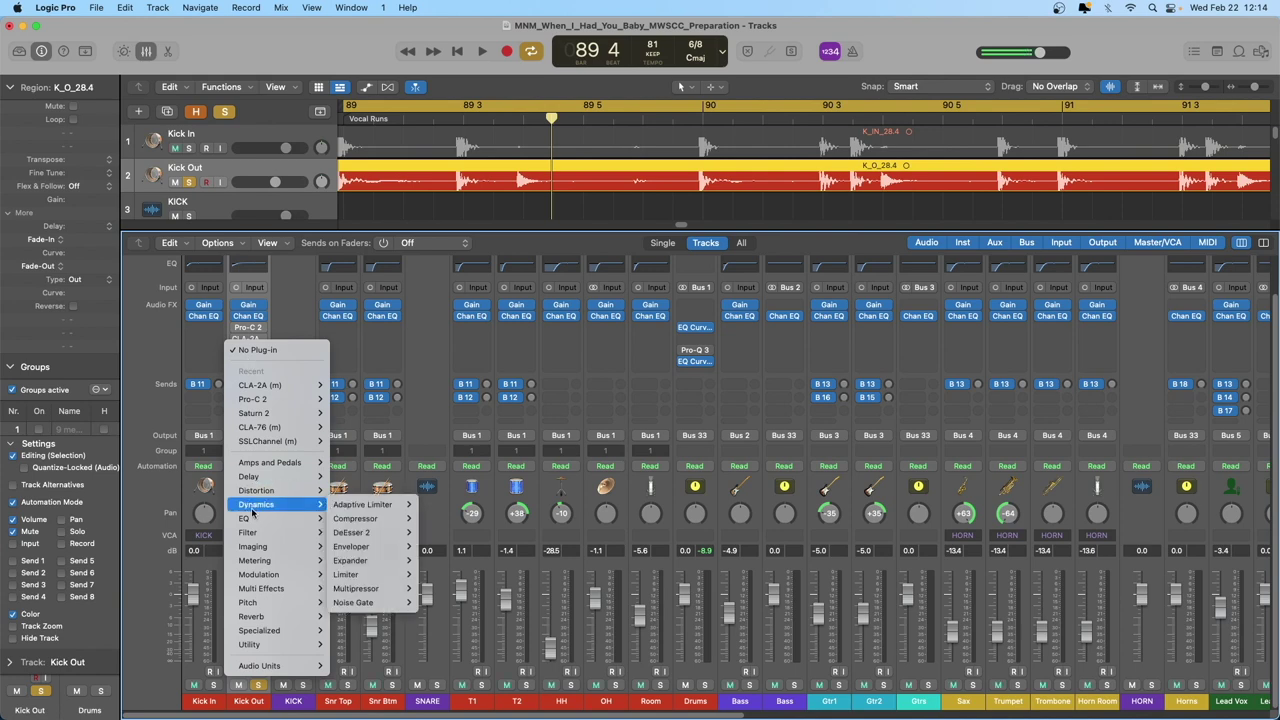
mouse_move(259, 665)
mouse_move(441, 648)
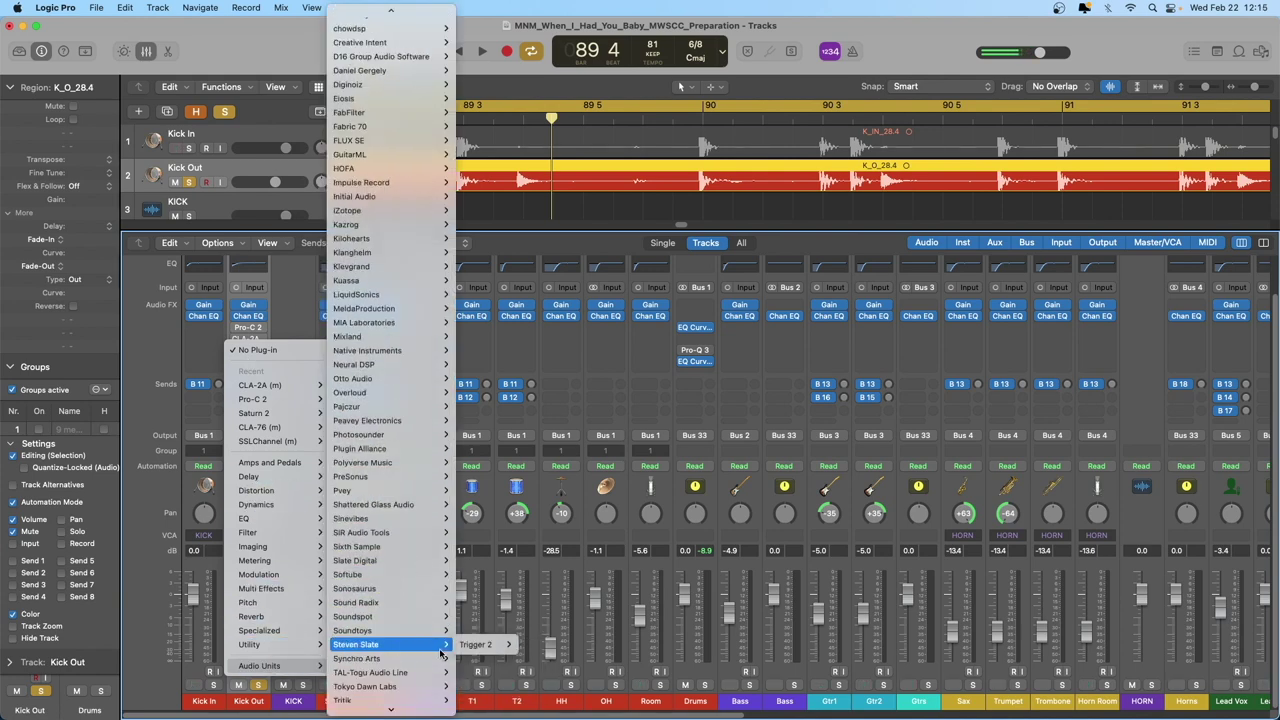
mouse_move(379, 562)
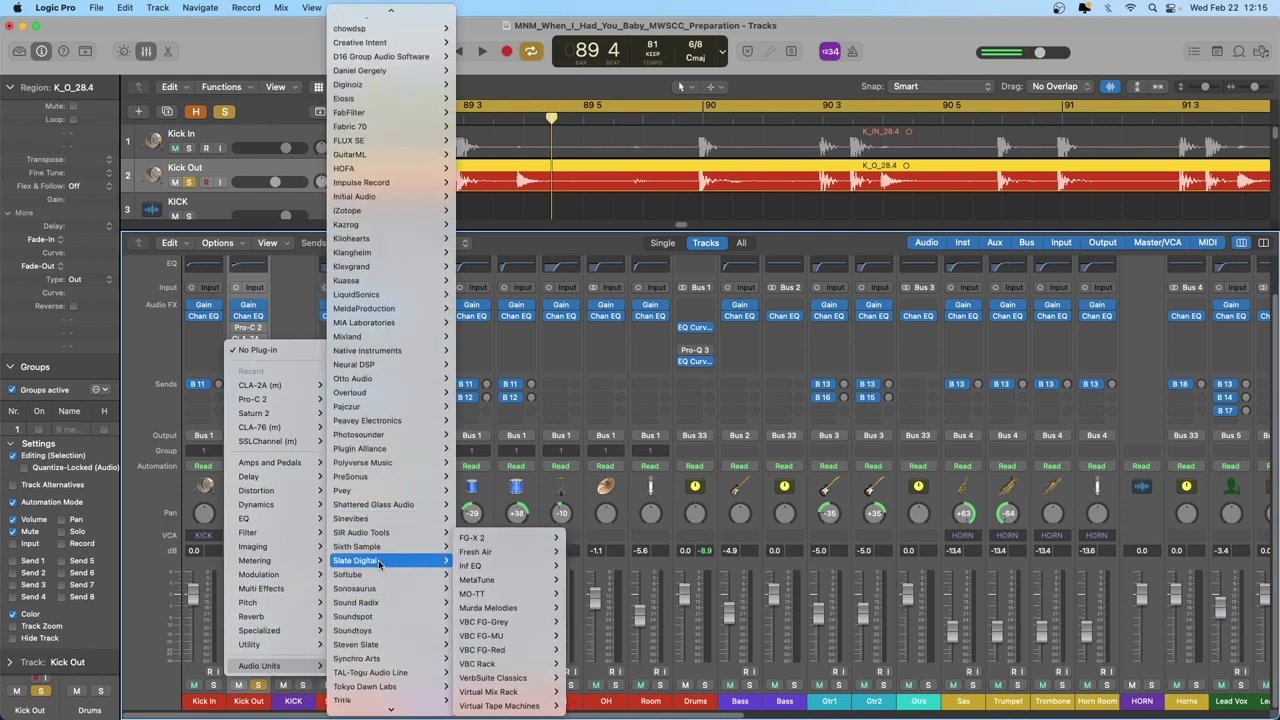
mouse_move(492, 694)
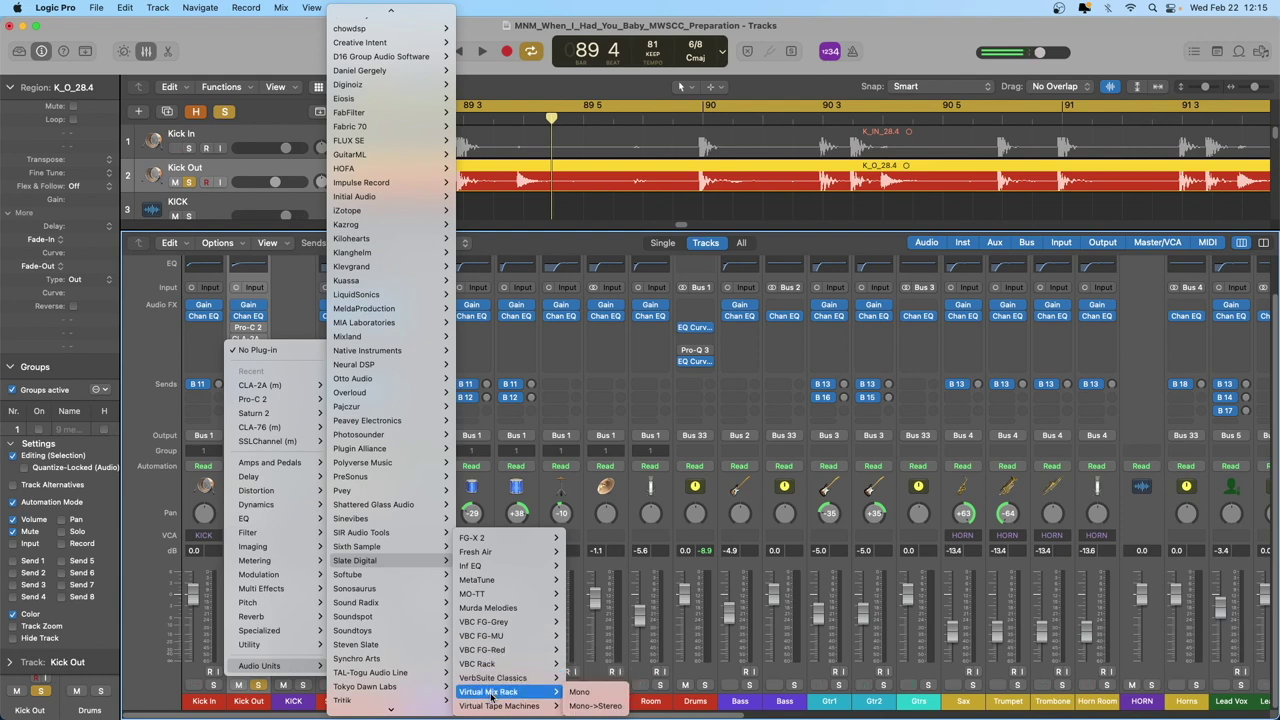
left_click(578, 692)
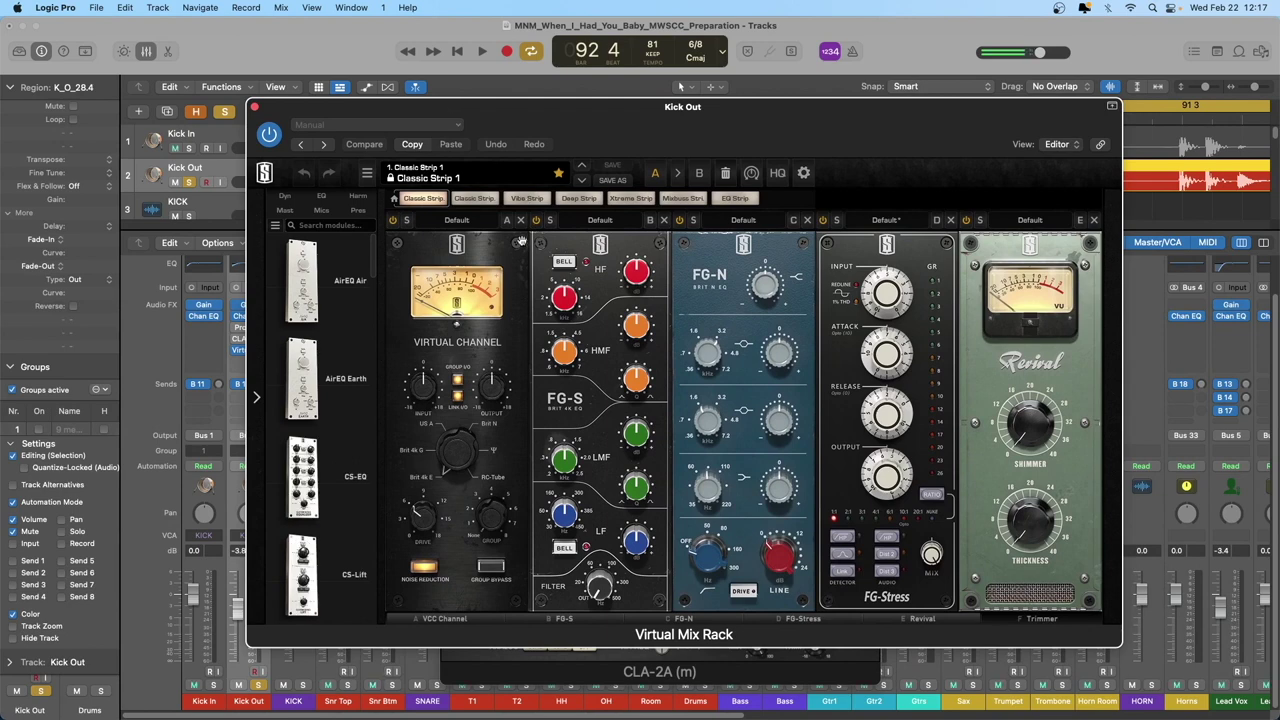
Step: Remove the VCA Channel, FG-S, FG-N, Revival and Trimmer modules, then close the CLA-2A
double_click(521, 220)
left_click(521, 220)
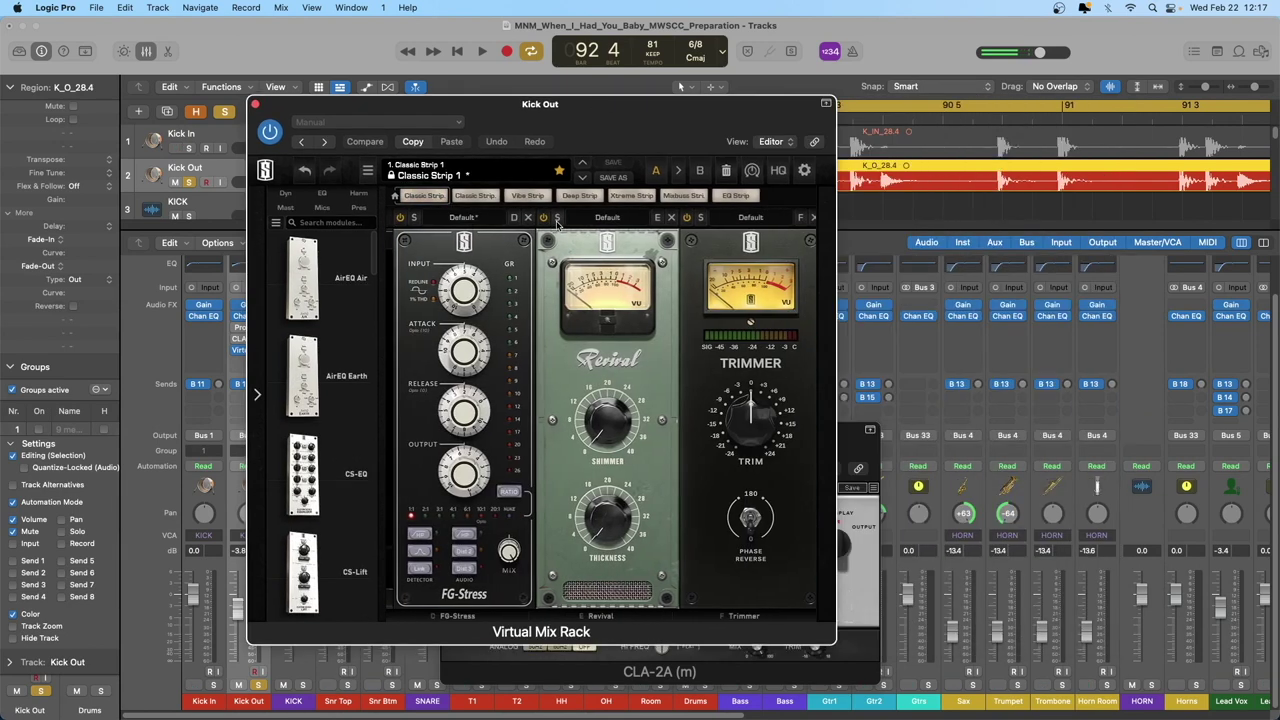
left_click(665, 218)
left_click(665, 218)
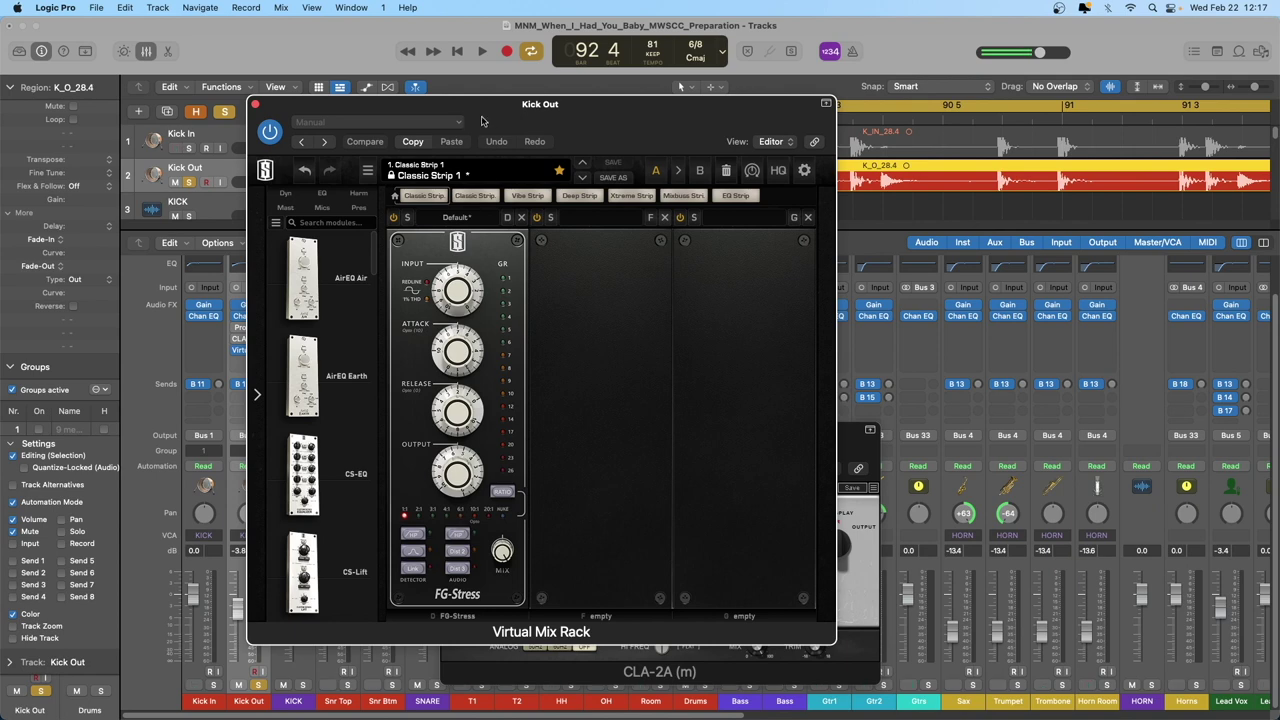
left_click_drag(482, 120, 557, 94)
left_click(468, 640)
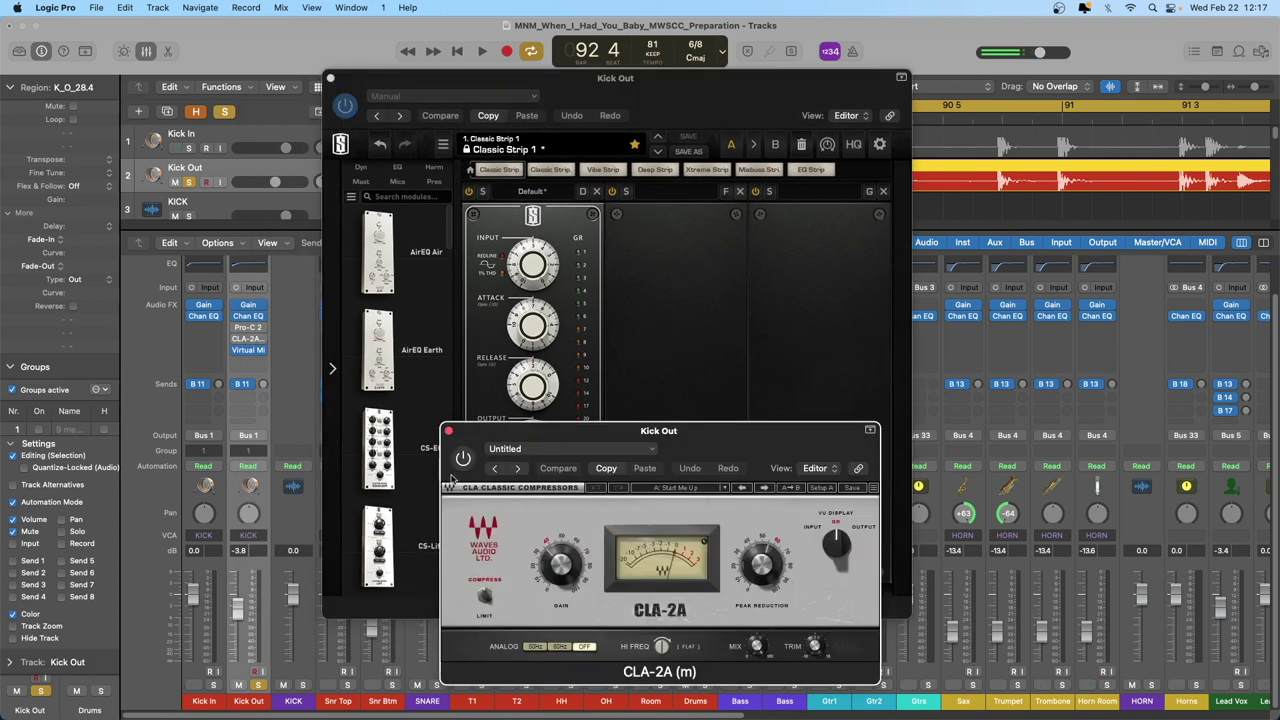
left_click(448, 433)
left_click_drag(572, 98, 622, 122)
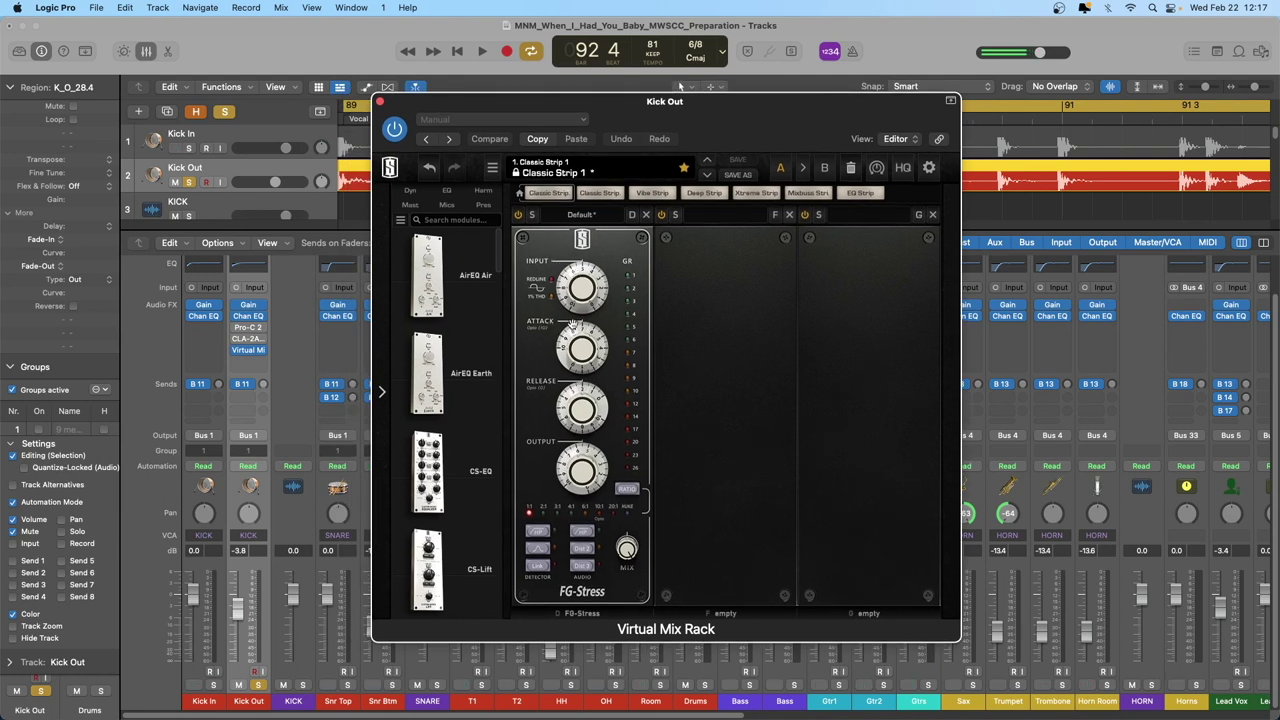
Step: Try FG-Stress ratios 3:1, 4:1, 20:1 and NUKE, then step up again from 1:1
left_click(556, 511)
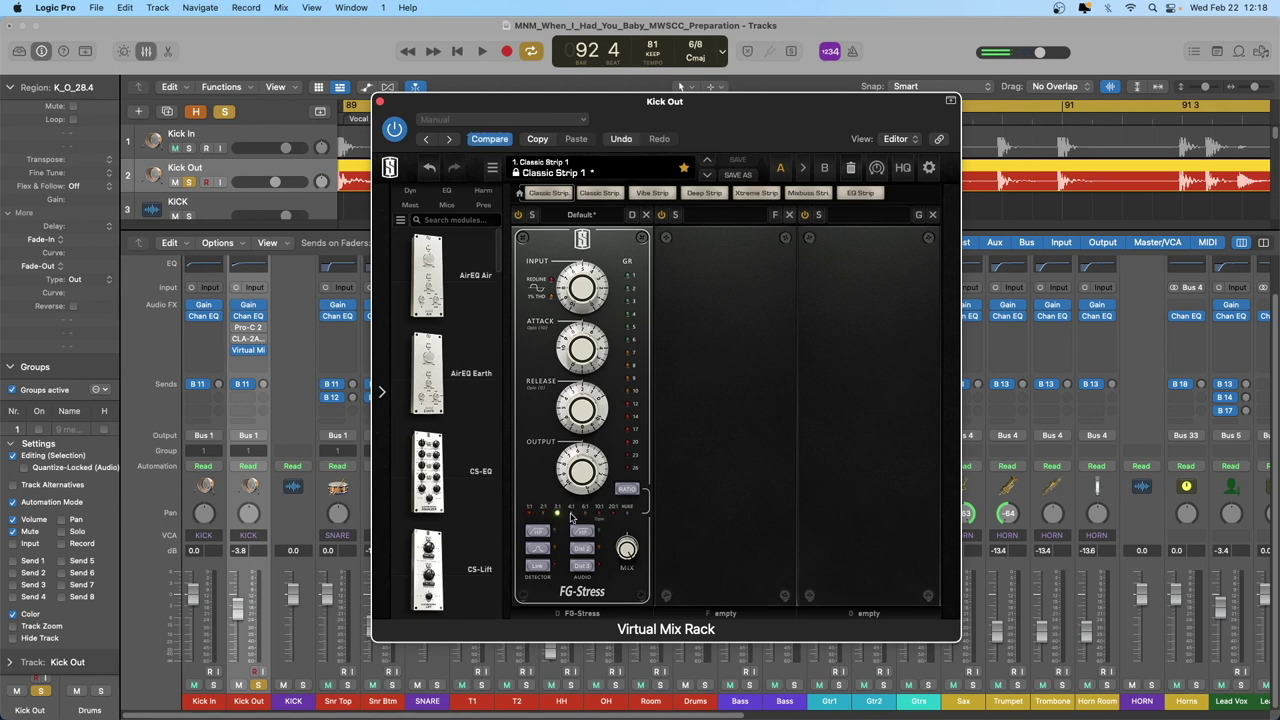
left_click(585, 514)
left_click(613, 513)
left_click(627, 514)
left_click(626, 489)
left_click(627, 489)
left_click(627, 489)
left_click(627, 489)
left_click(627, 489)
left_click(627, 489)
left_click(627, 489)
left_click(627, 489)
left_click(627, 489)
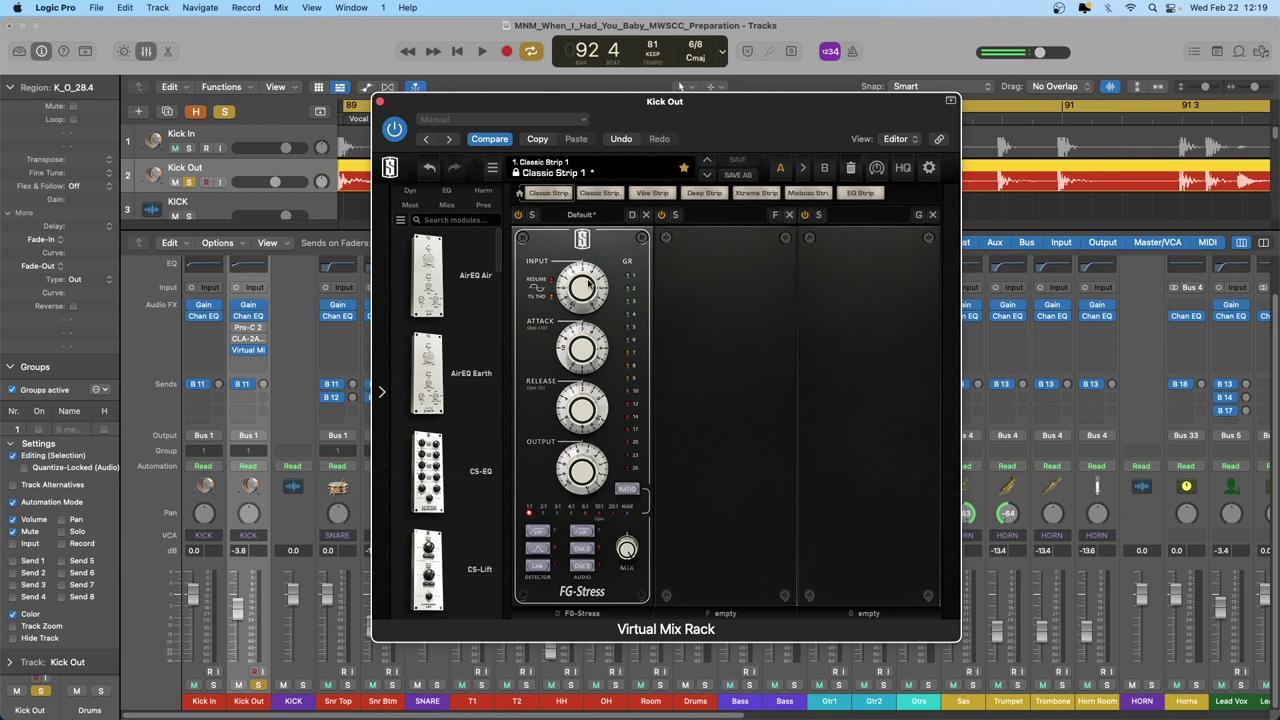
Step: During playback, drive the FG-Stress input to about 8.50, select 2:1 ratio, and set output to 4.20
left_click_drag(581, 287, 584, 287)
key("space")
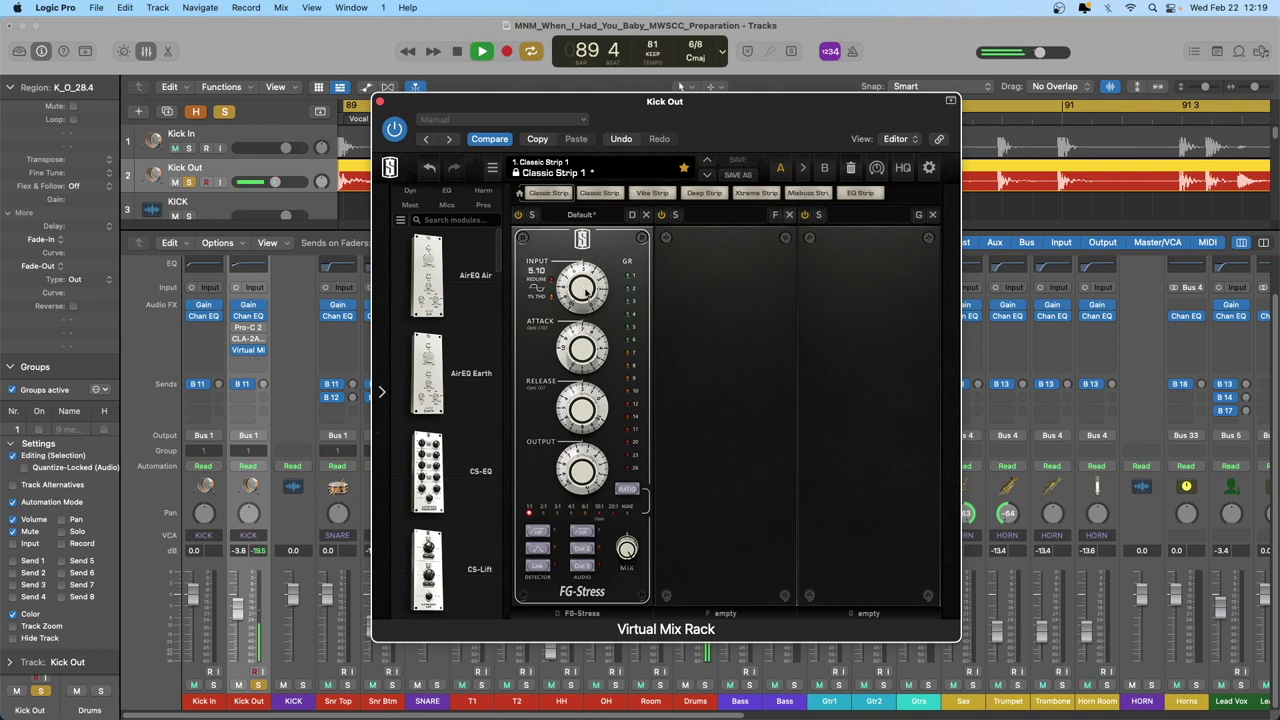
left_click_drag(586, 272, 586, 240)
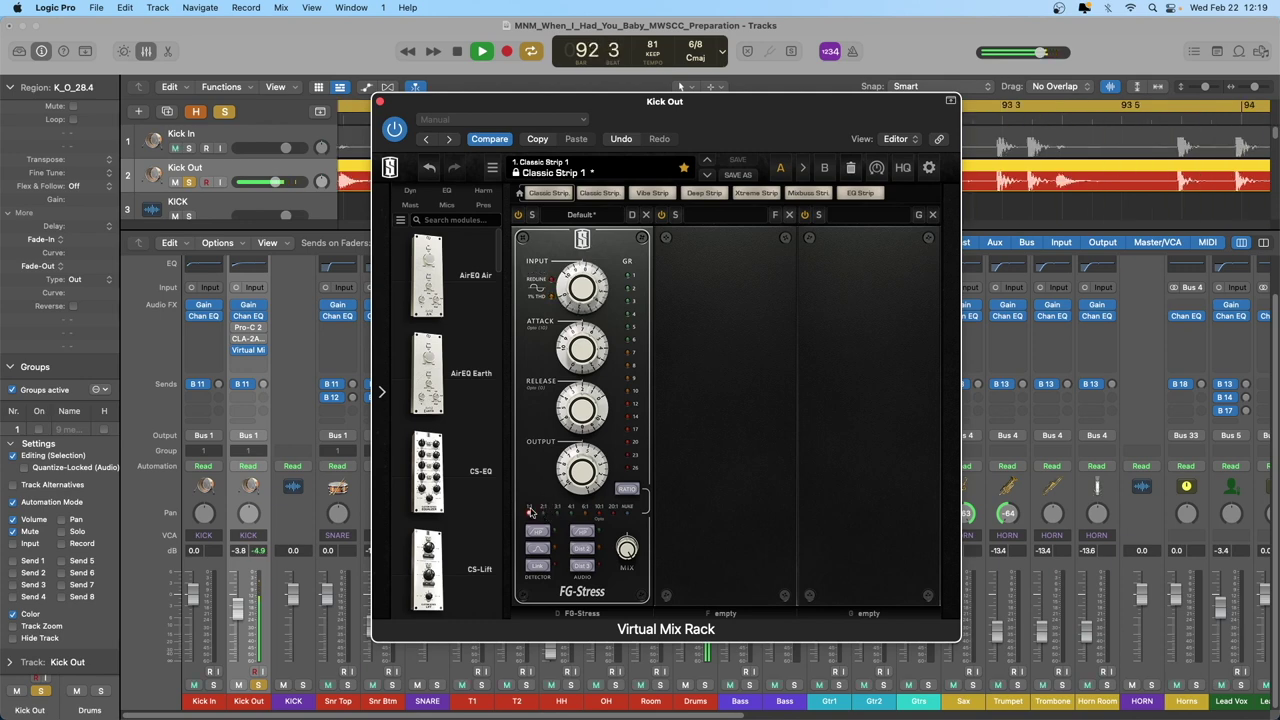
left_click(544, 513)
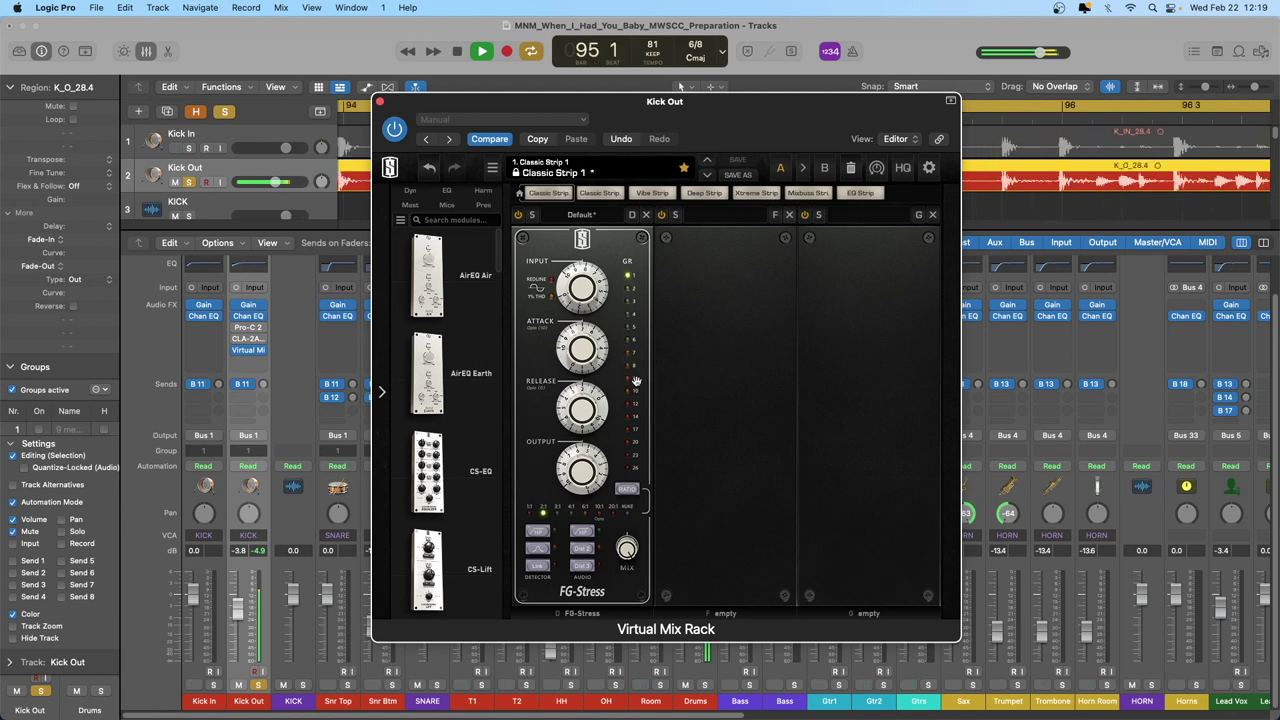
left_click_drag(584, 300, 582, 270)
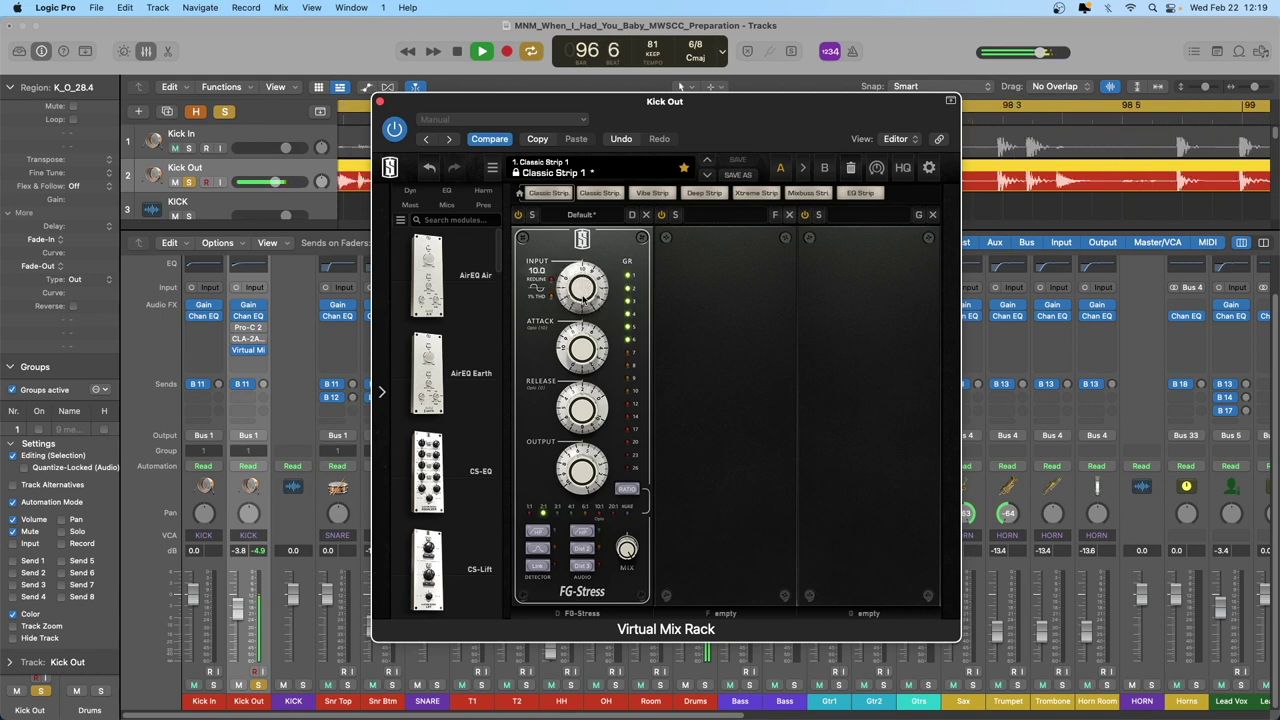
left_click_drag(576, 466, 583, 490)
key("space")
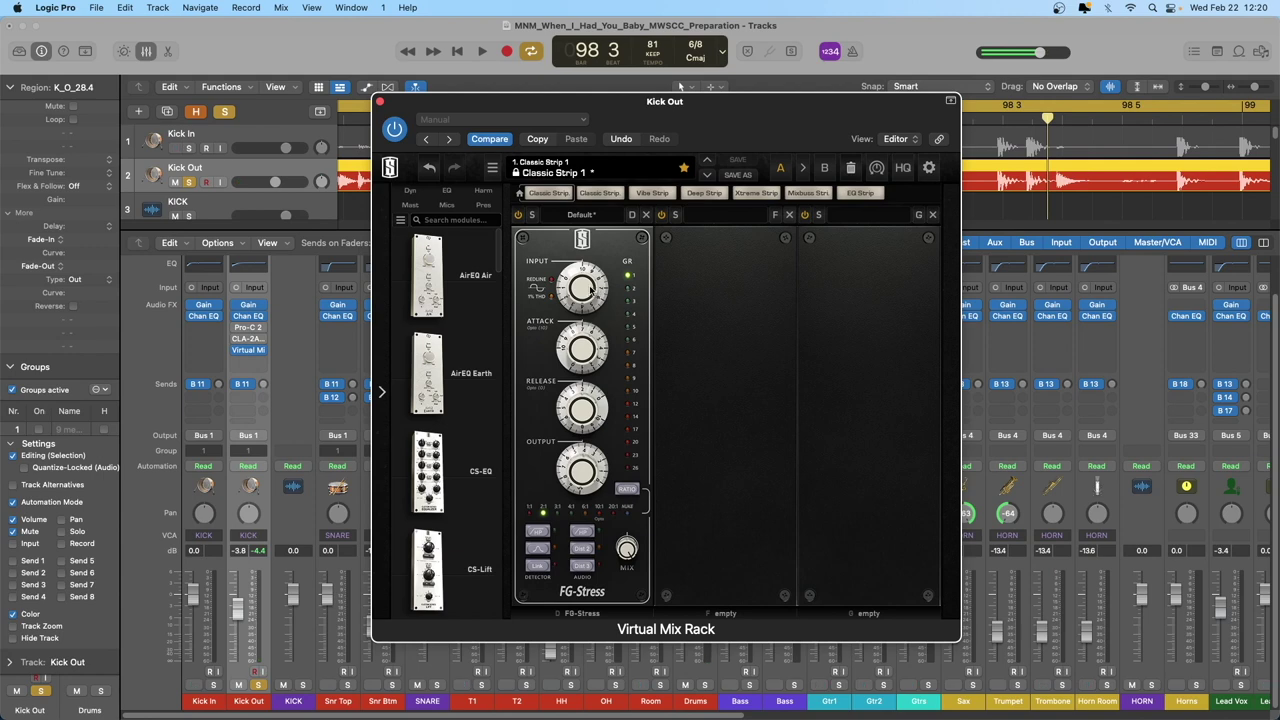
mouse_move(590, 289)
Step: Pull the FG-Stress output knob down until it reads 3.80
left_click_drag(586, 466, 586, 486)
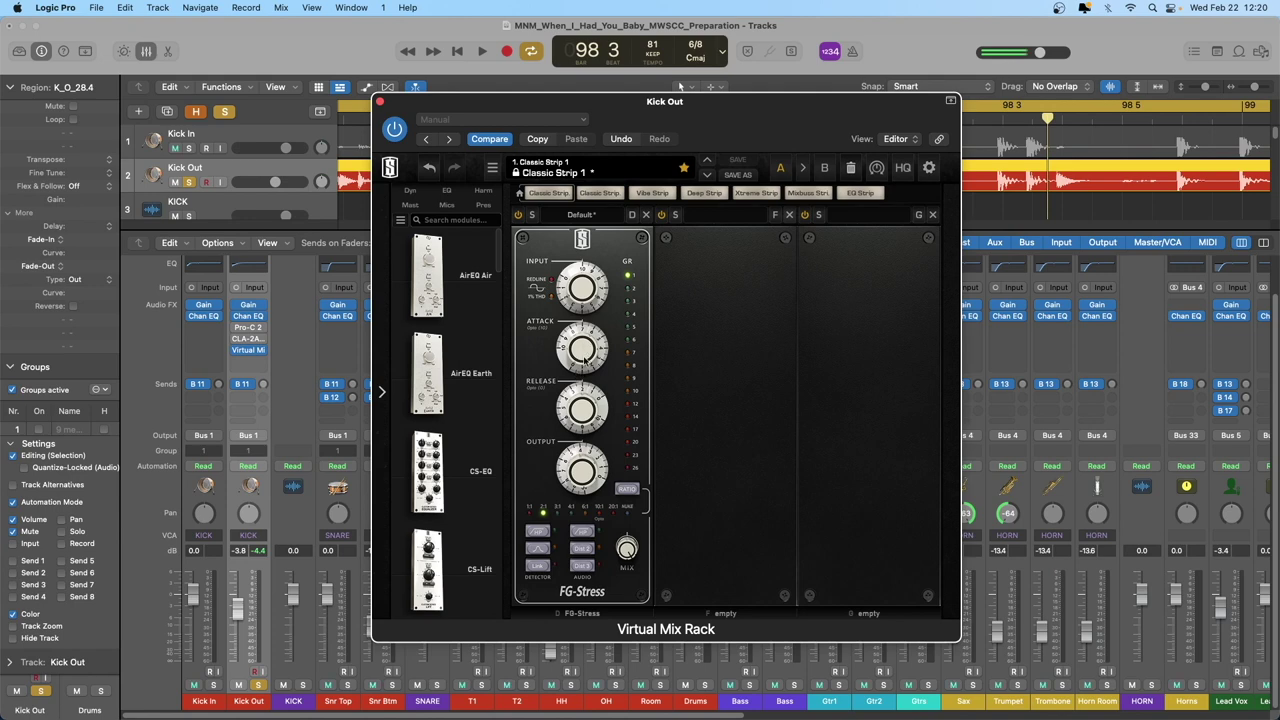
Step: During playback, settle the FG-Stress output at 1.40, comparing against bypass
key("space")
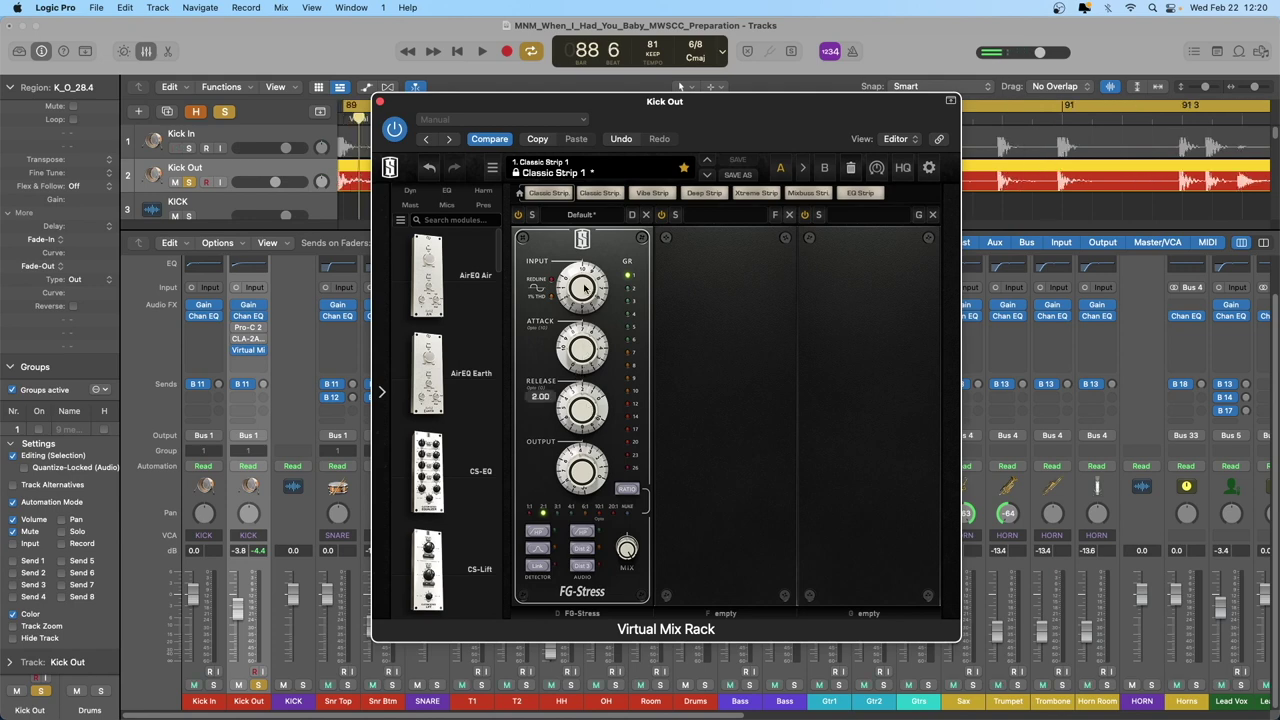
left_click(577, 468)
left_click_drag(577, 468, 537, 378)
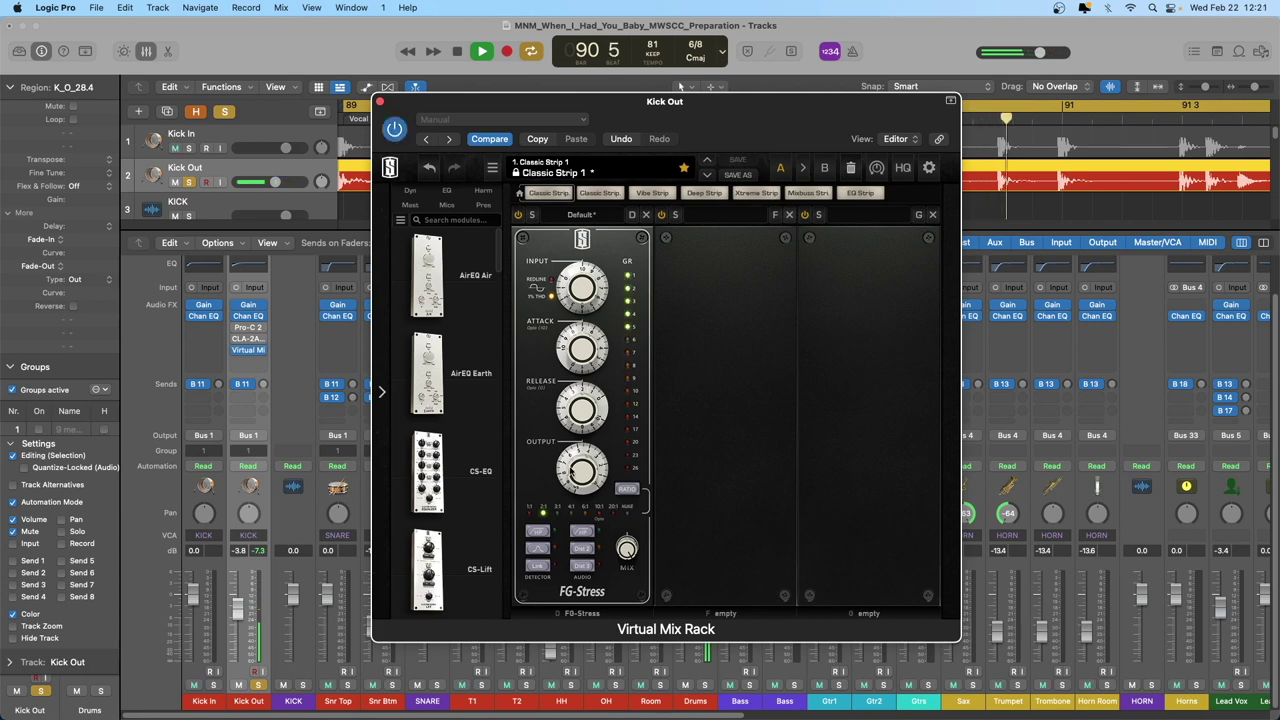
left_click_drag(580, 470, 580, 520)
left_click(394, 129)
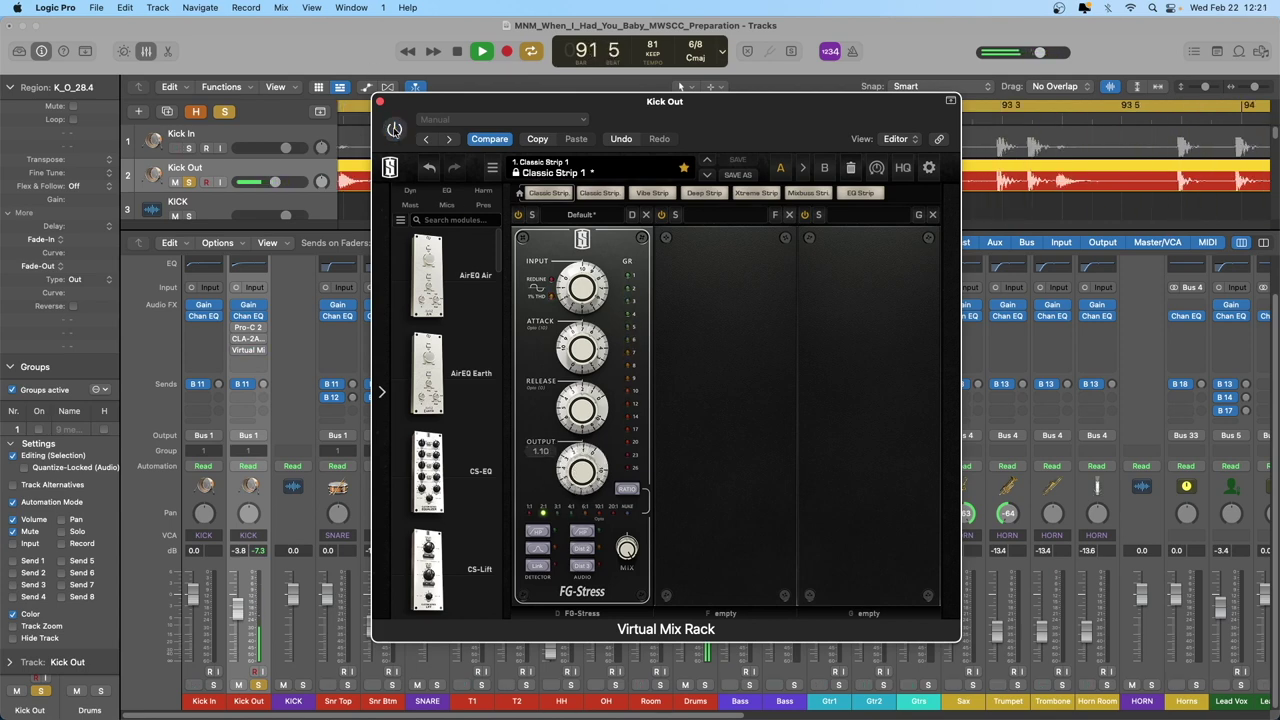
left_click(394, 129)
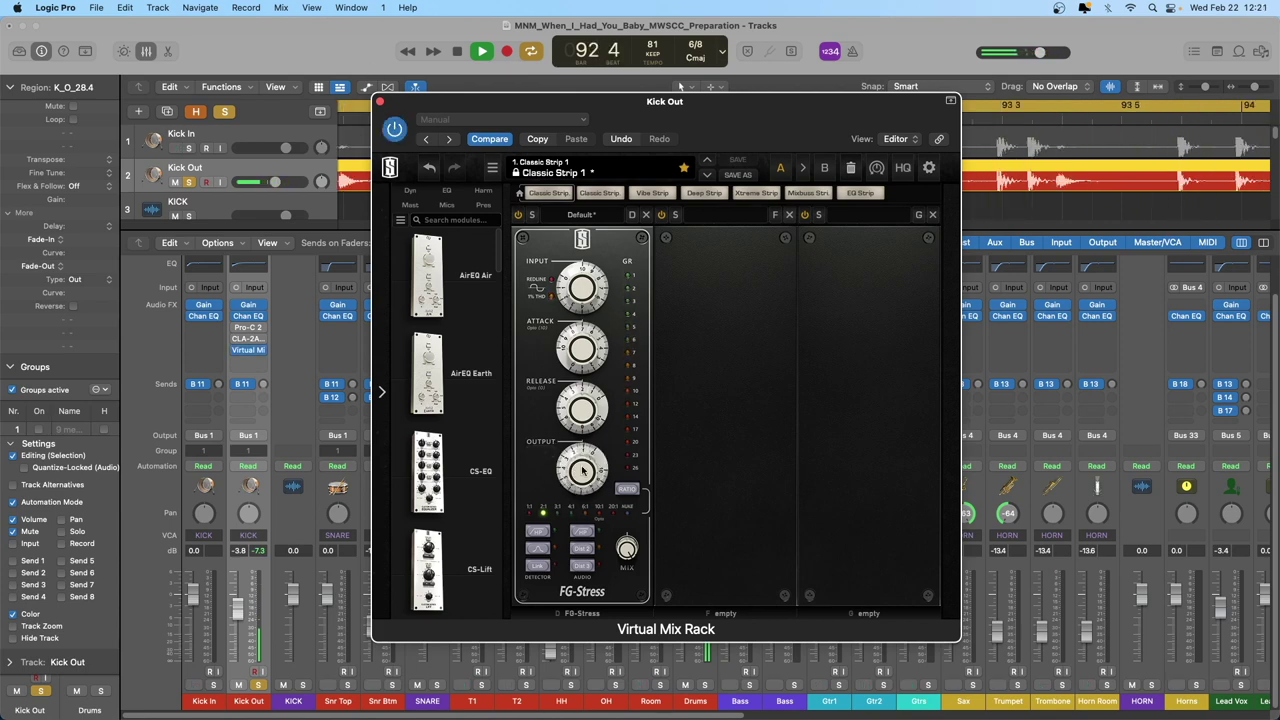
left_click_drag(583, 472, 583, 465)
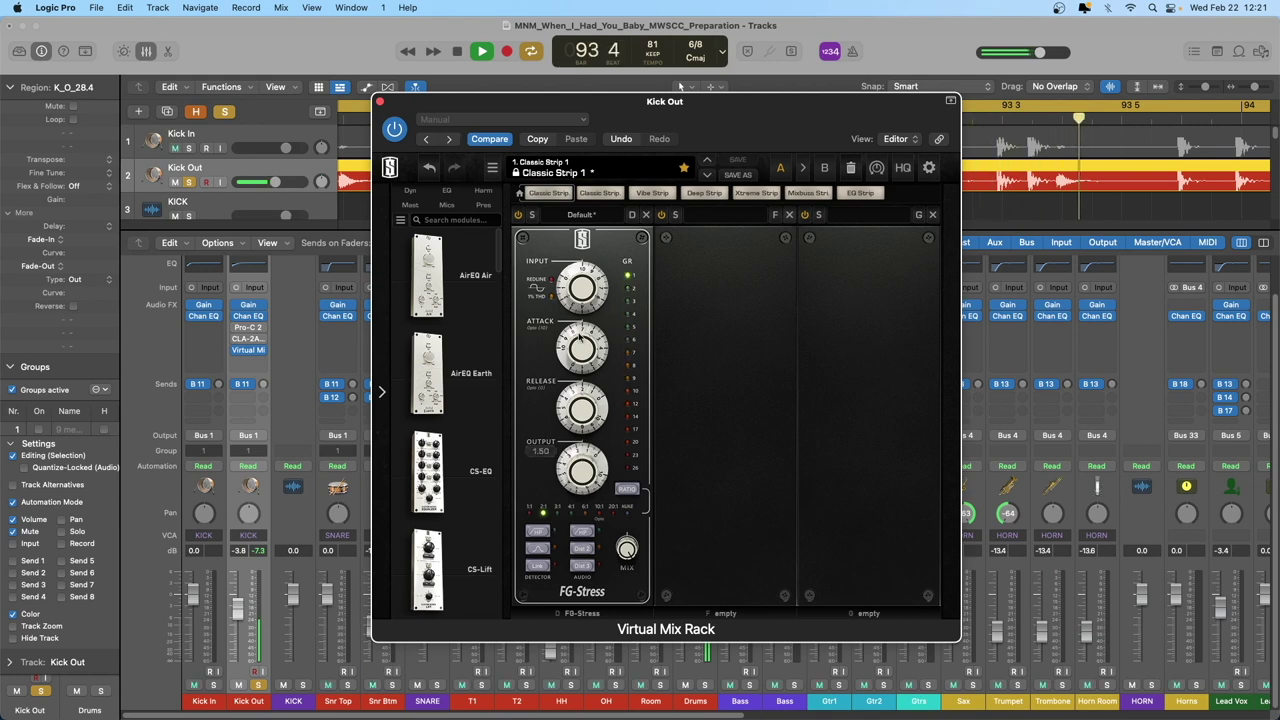
Step: Rework the FG-Stress attack and release, ending with release 2.00 and attack near 3.40
mouse_move(583, 347)
left_click_drag(583, 347, 583, 420)
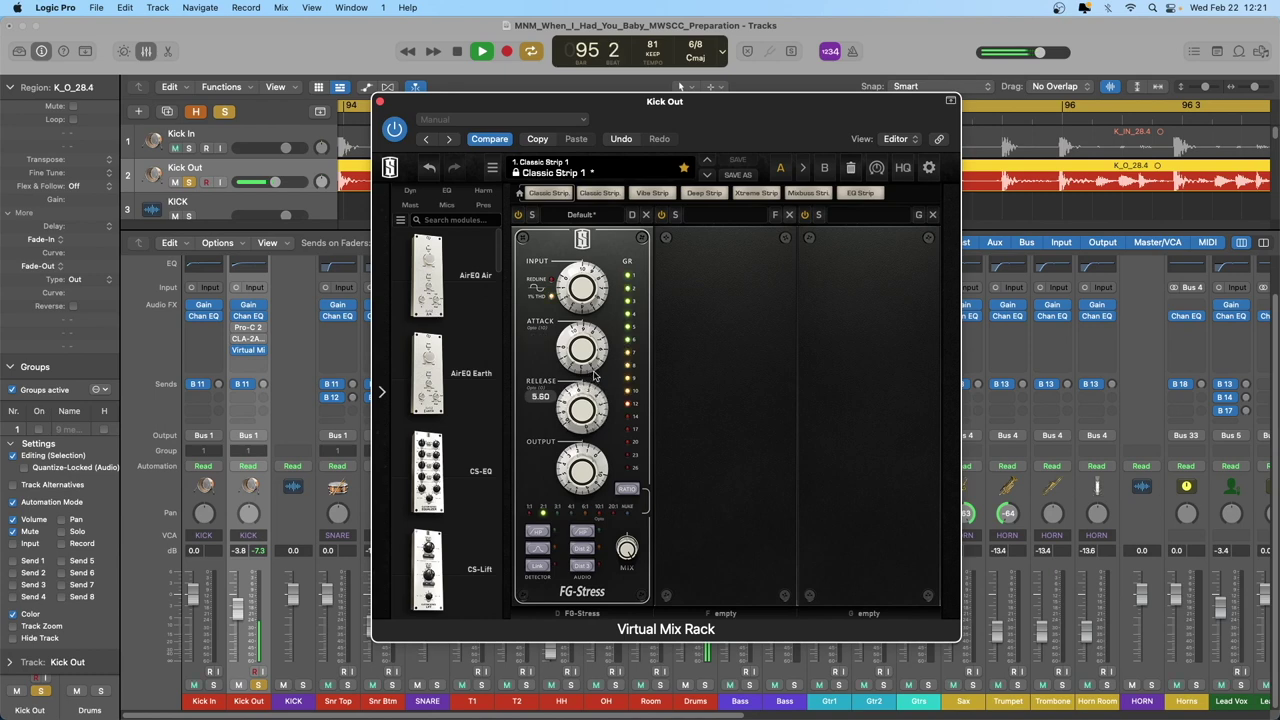
scroll(594, 372, "down", 2)
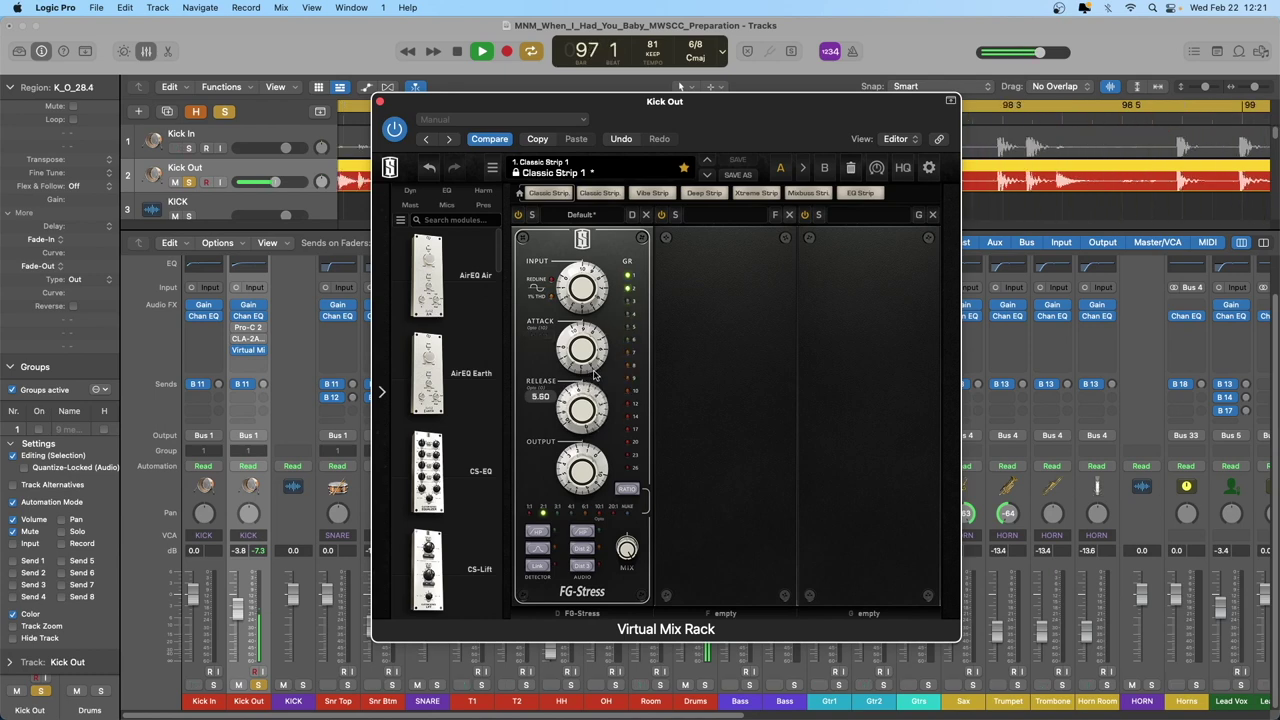
left_click_drag(594, 374, 590, 410)
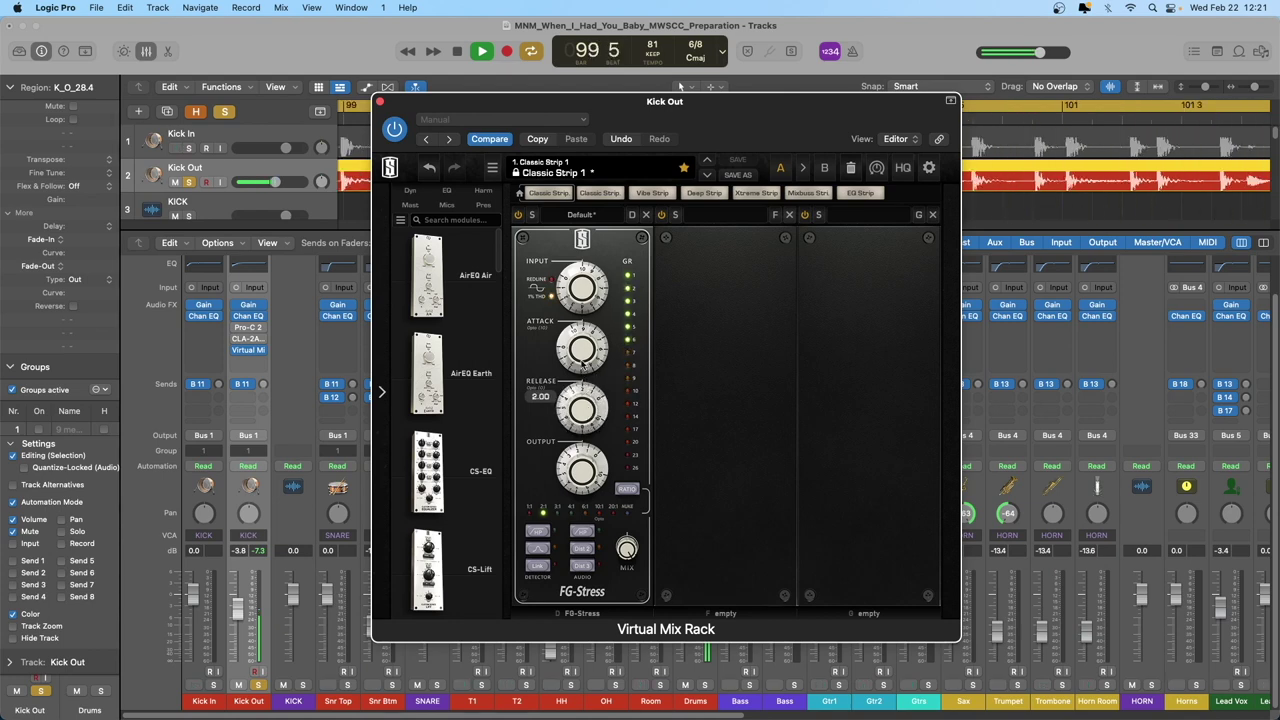
mouse_move(581, 349)
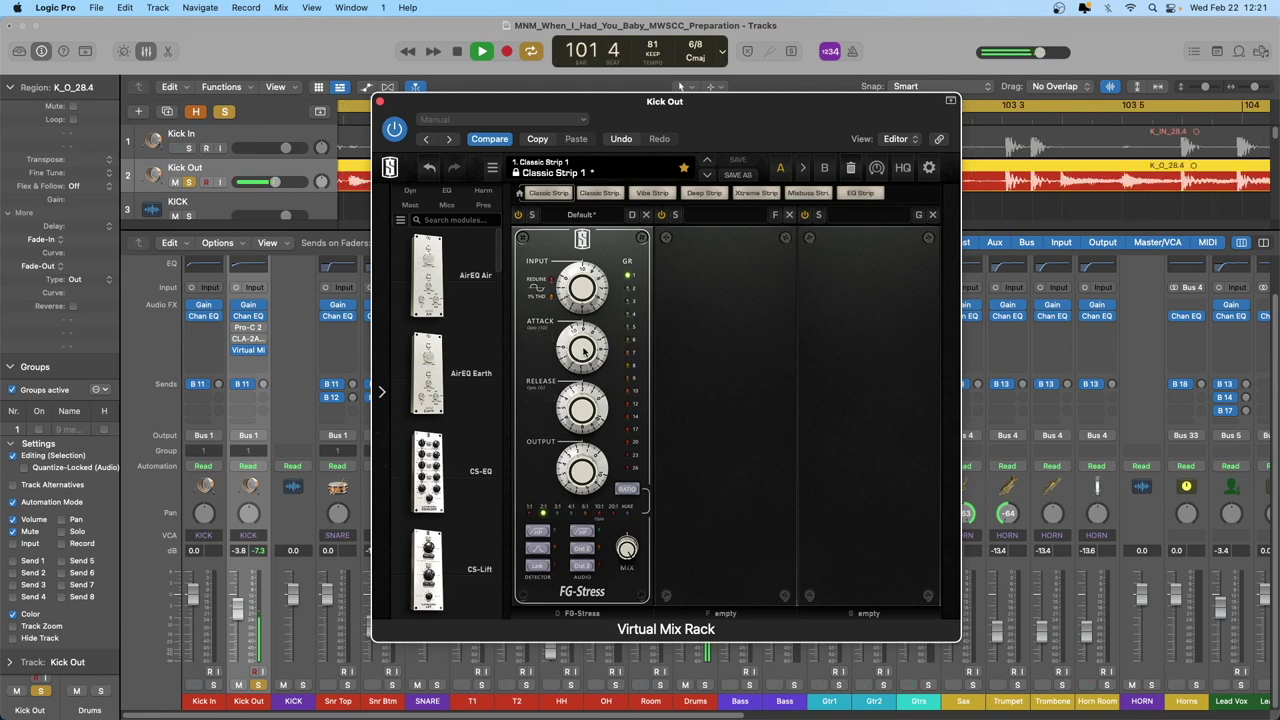
left_click_drag(584, 349, 597, 528)
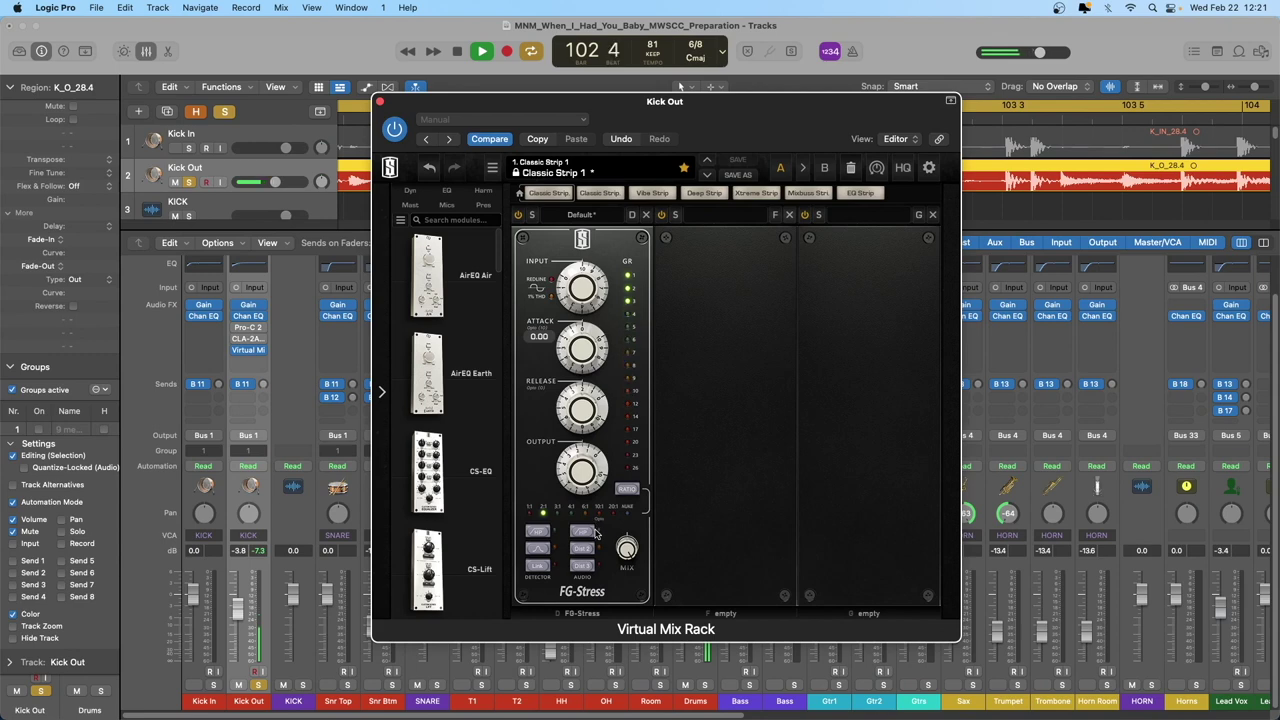
left_click(591, 385)
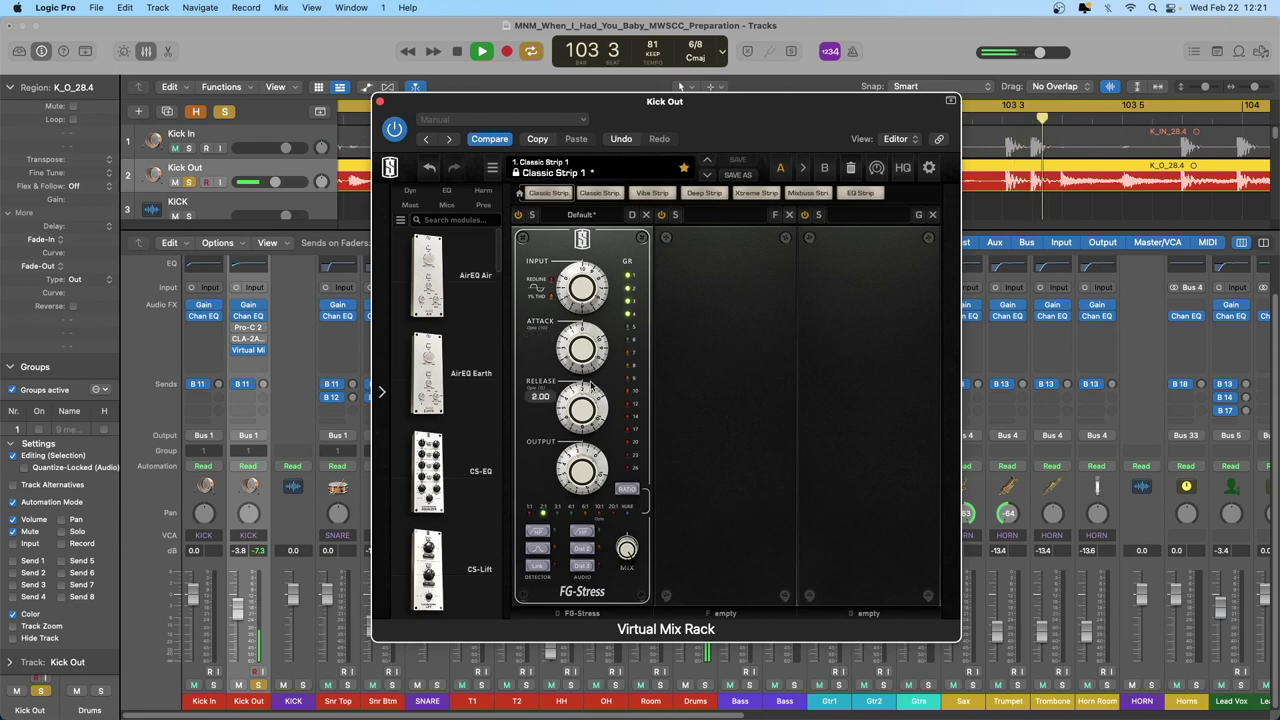
mouse_move(583, 350)
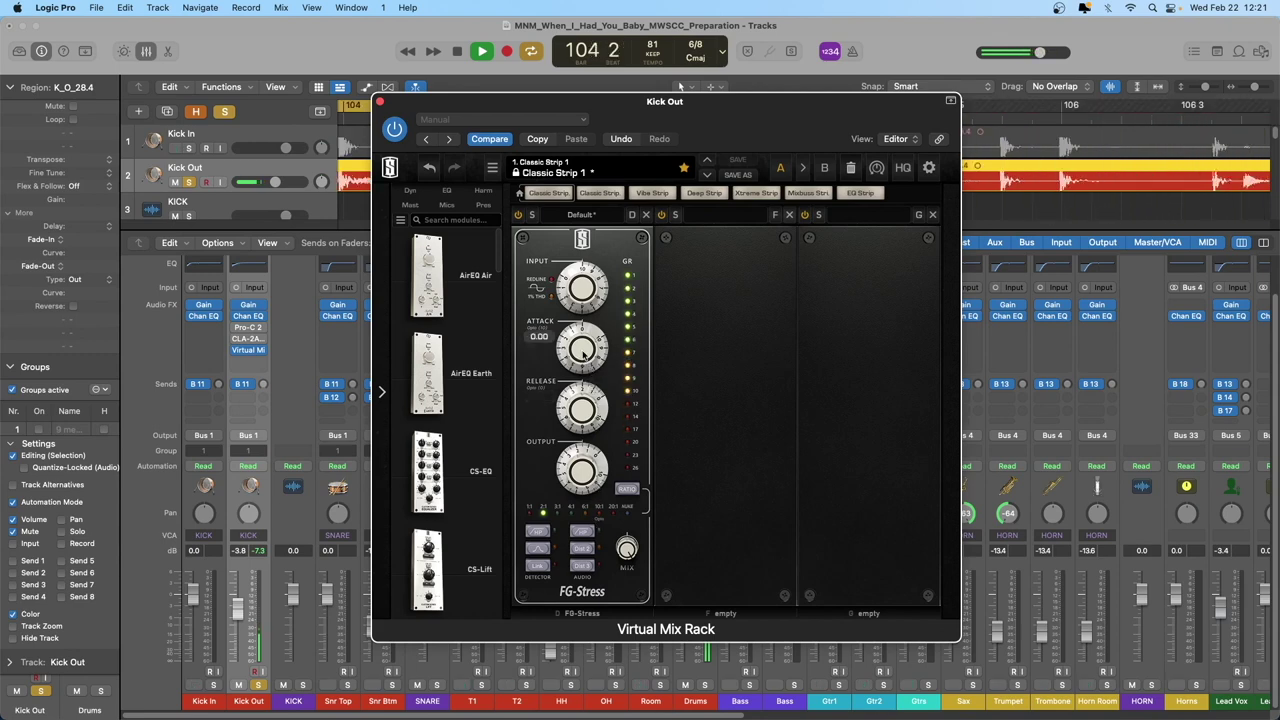
mouse_move(585, 352)
left_mouse_down()
mouse_move(595, 316)
mouse_move(584, 327)
left_mouse_up()
mouse_move(583, 315)
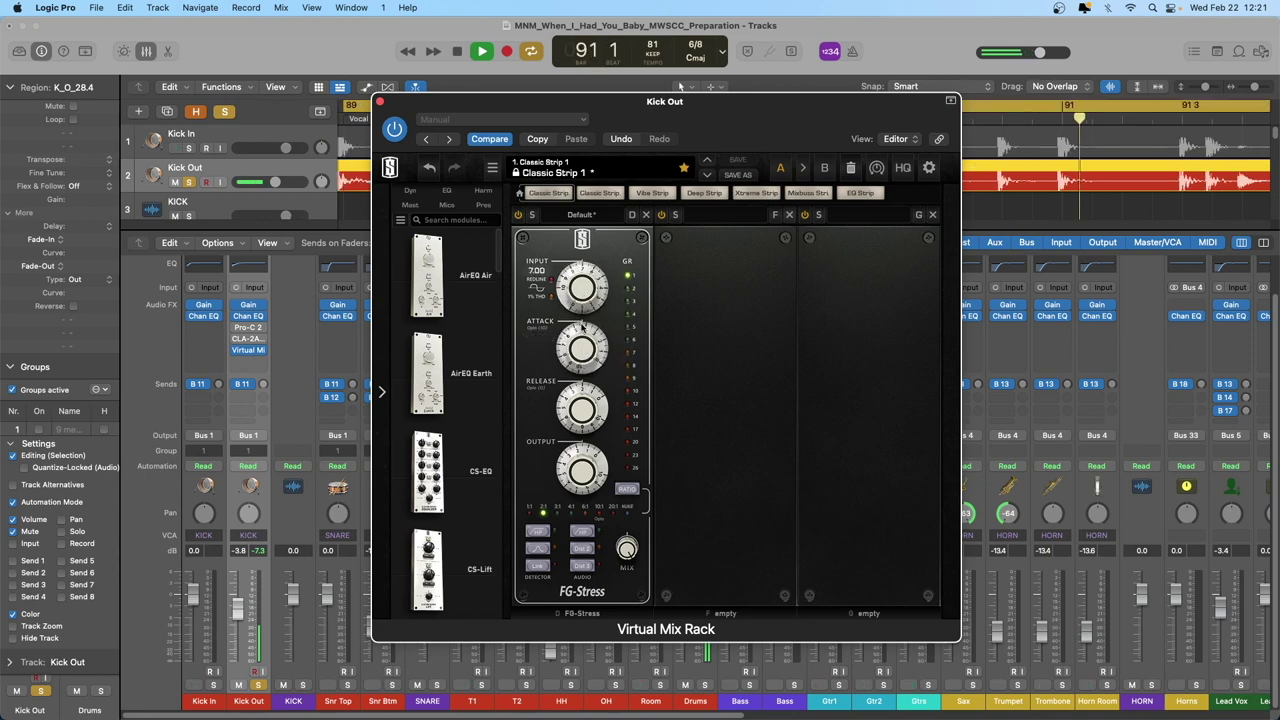
Step: Nudge the FG-Stress output up from 2.00, A/B with bypass, and try ratios 3:1, 4:1 and Nuke
mouse_move(586, 458)
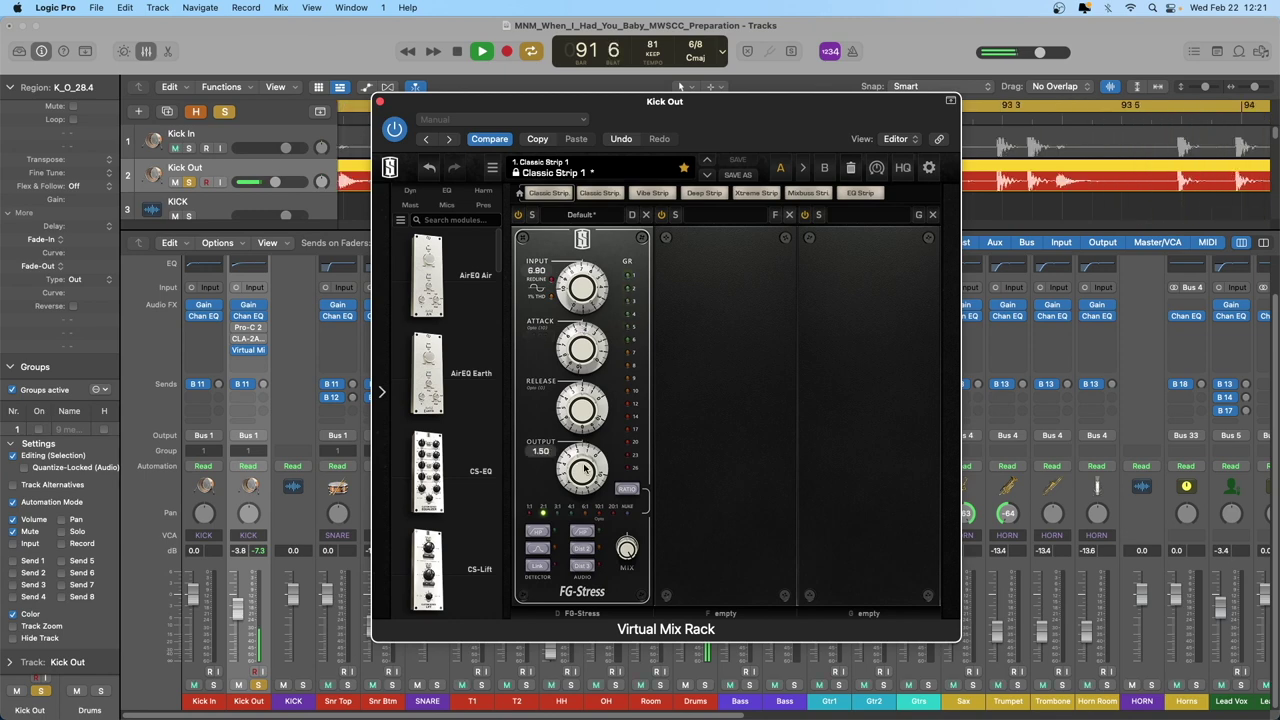
left_click_drag(586, 458, 588, 466)
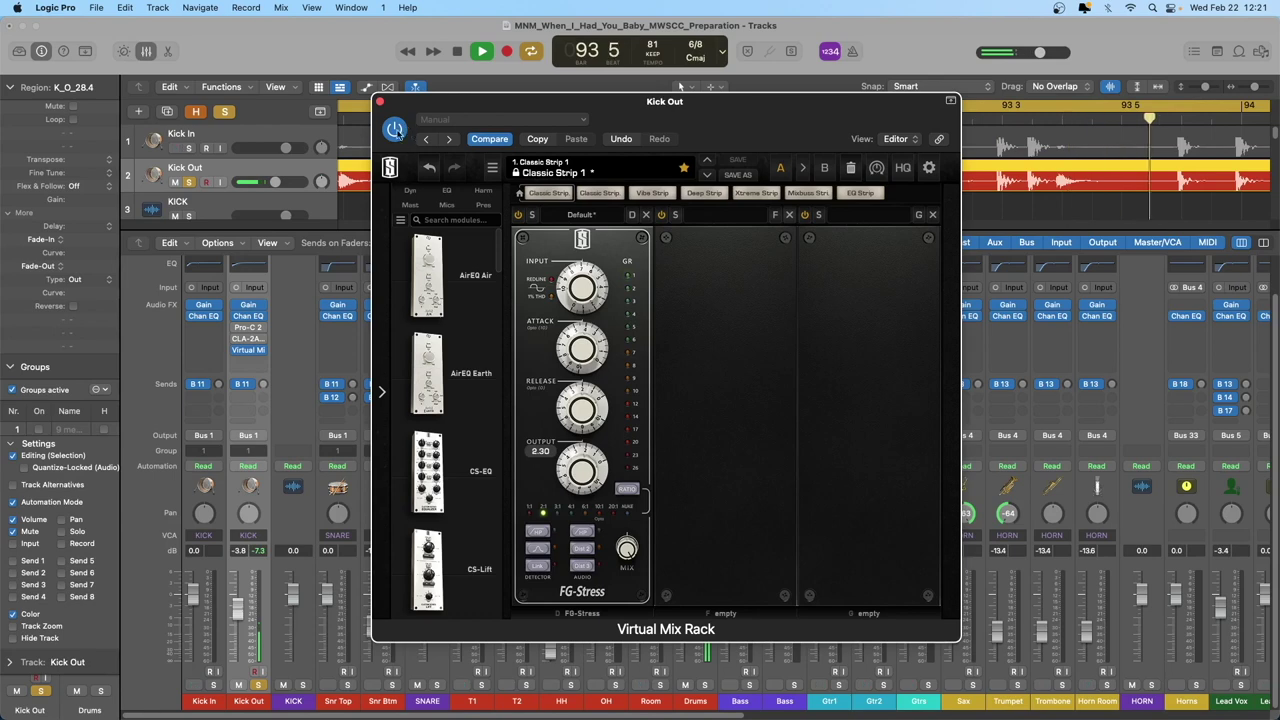
left_click(396, 133)
left_click(396, 133)
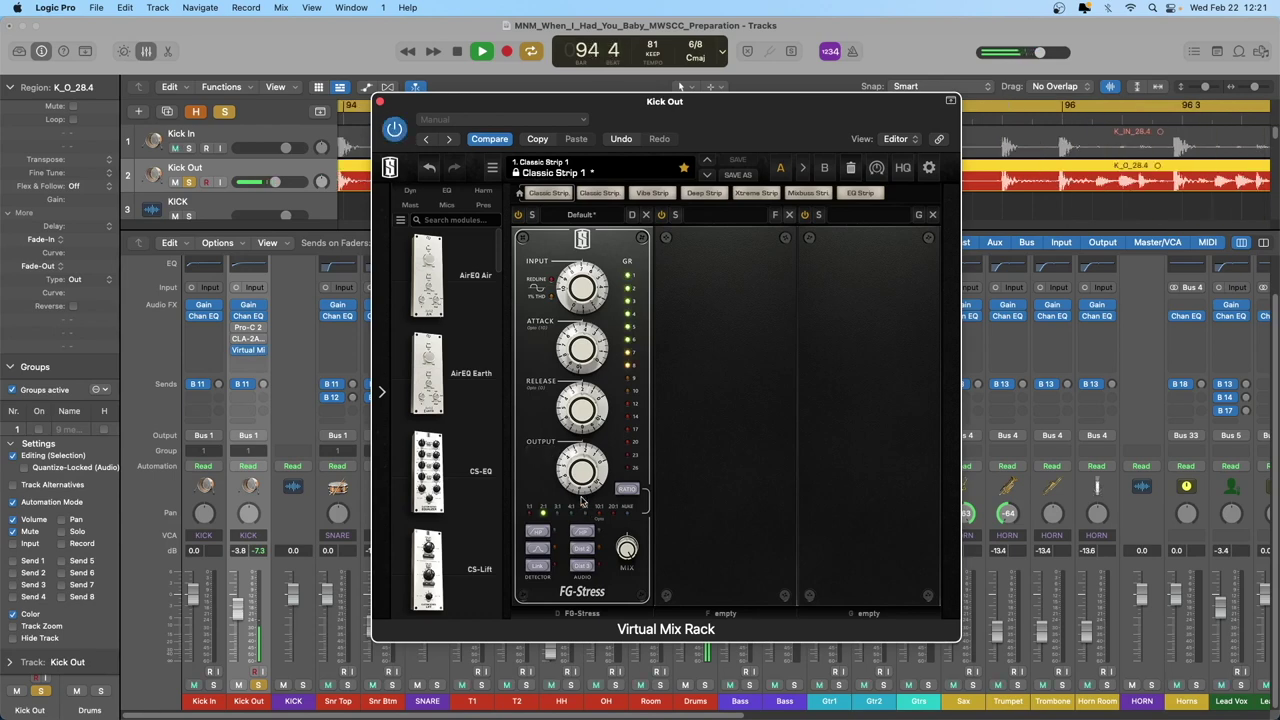
left_click(557, 513)
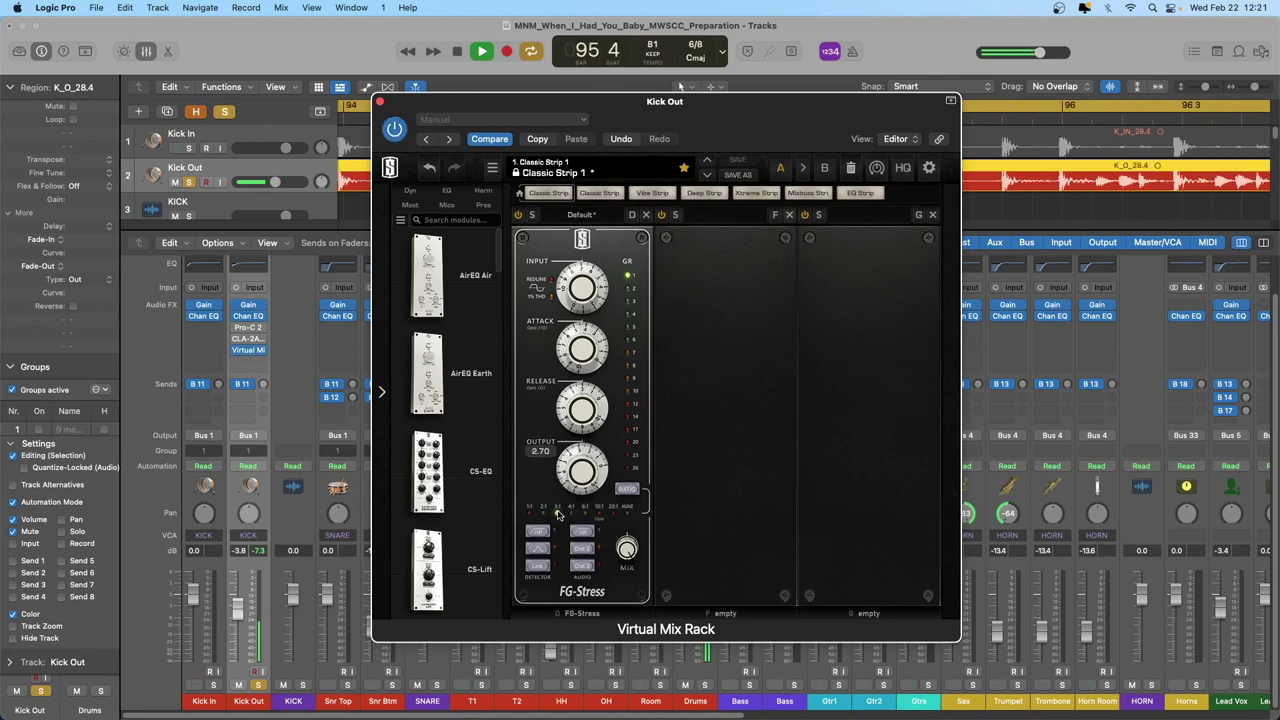
left_click(571, 513)
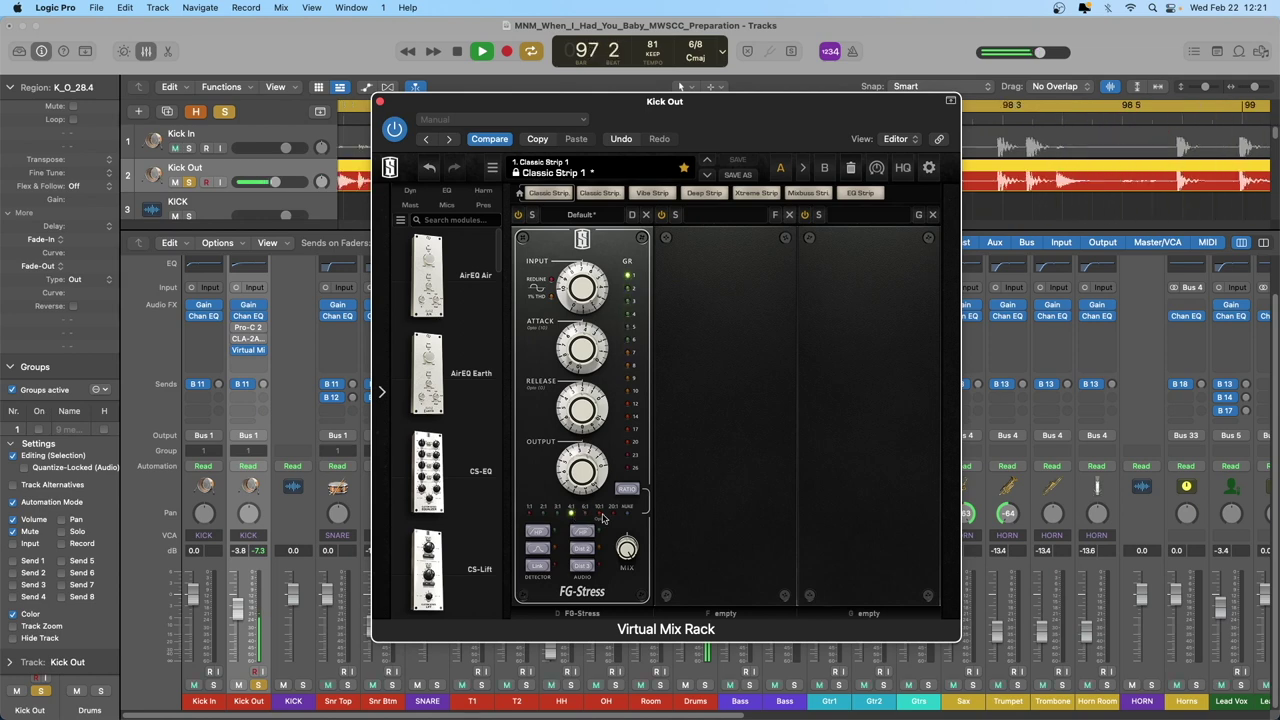
left_click(627, 491)
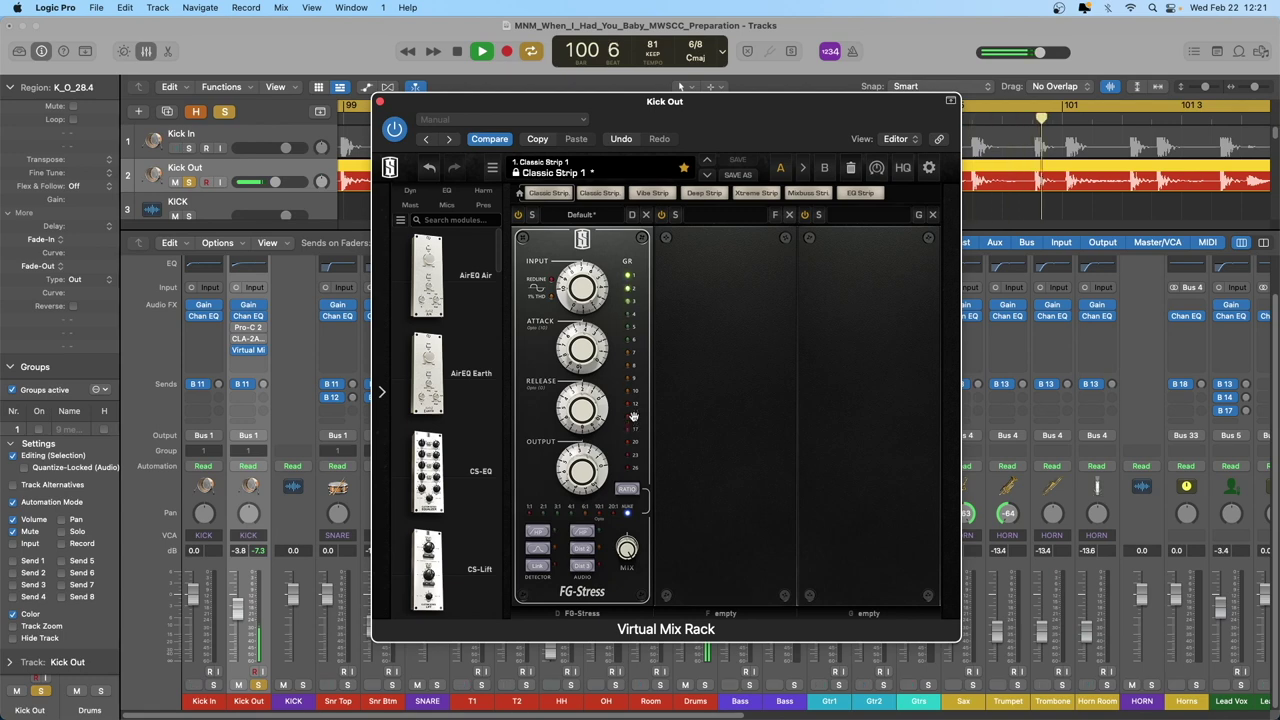
Step: Ease the FG-Stress input down to 6.10 and compare against bypass
mouse_move(589, 288)
left_click_drag(589, 288, 589, 302)
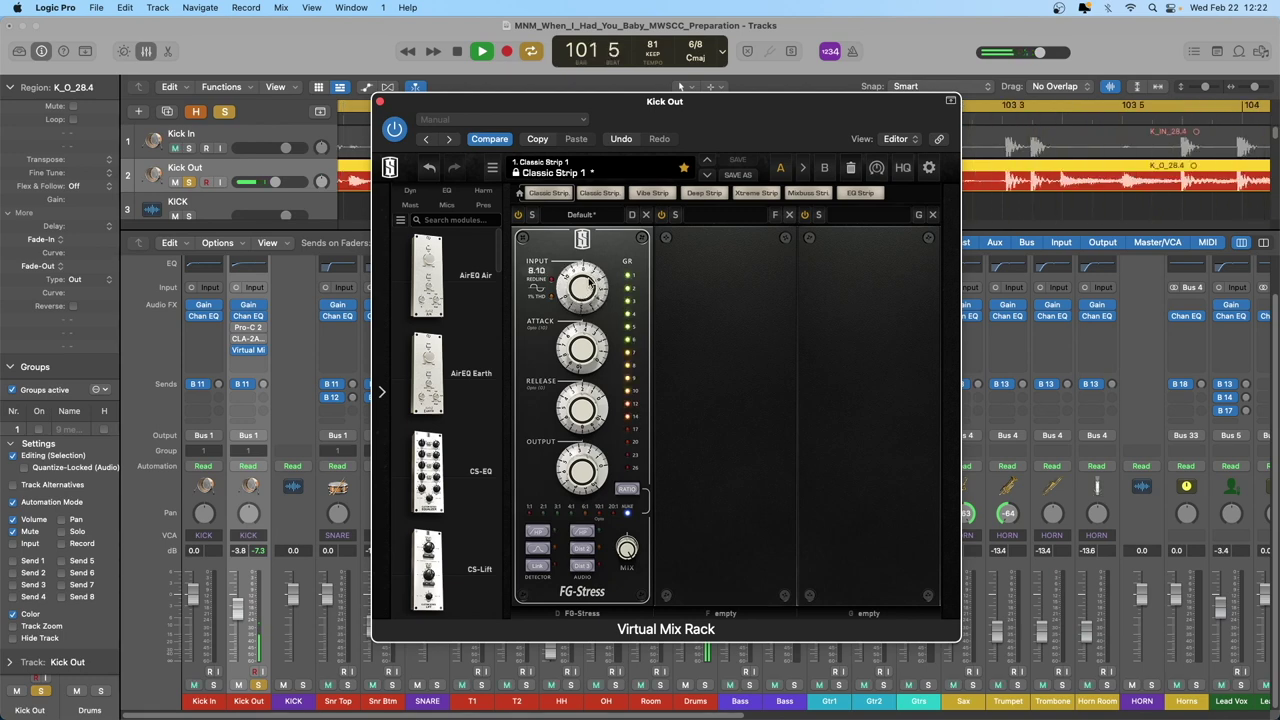
mouse_move(585, 474)
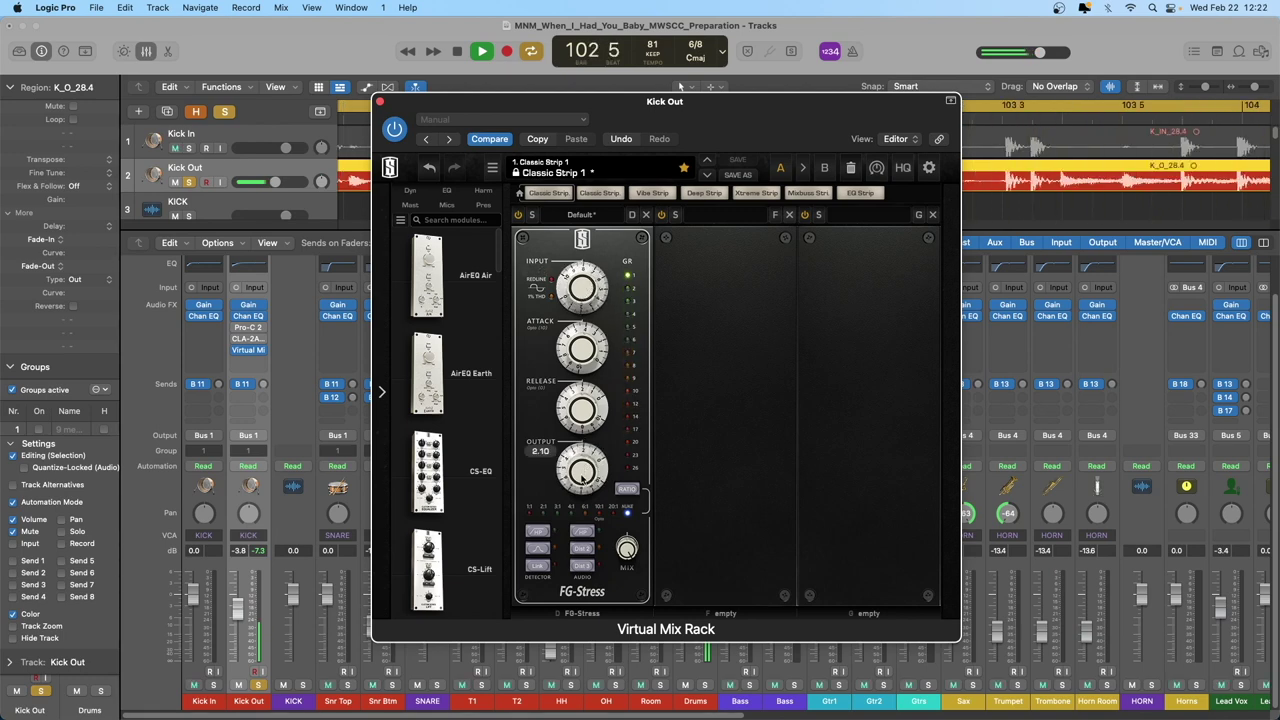
left_click(395, 130)
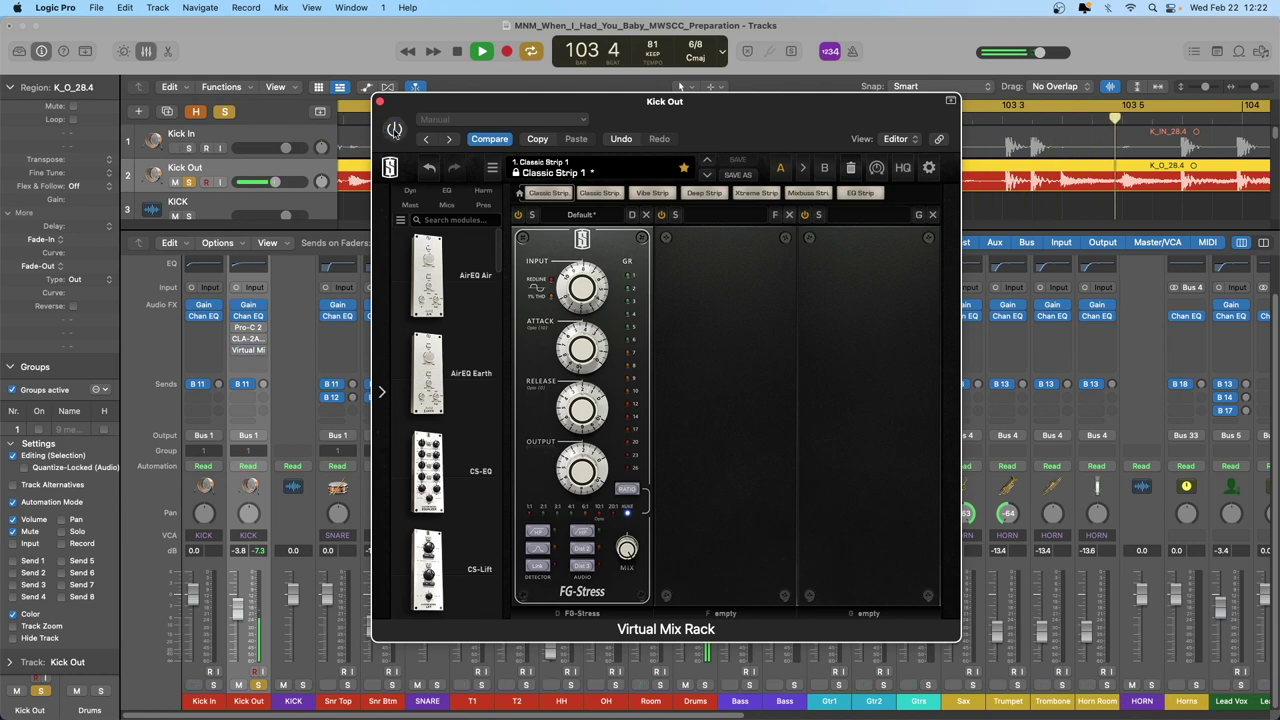
left_click(395, 130)
Step: Set the FG-Stress input to 5.80 and output to 4.60, compare with bypass, and stop playback
left_click_drag(584, 286, 582, 320)
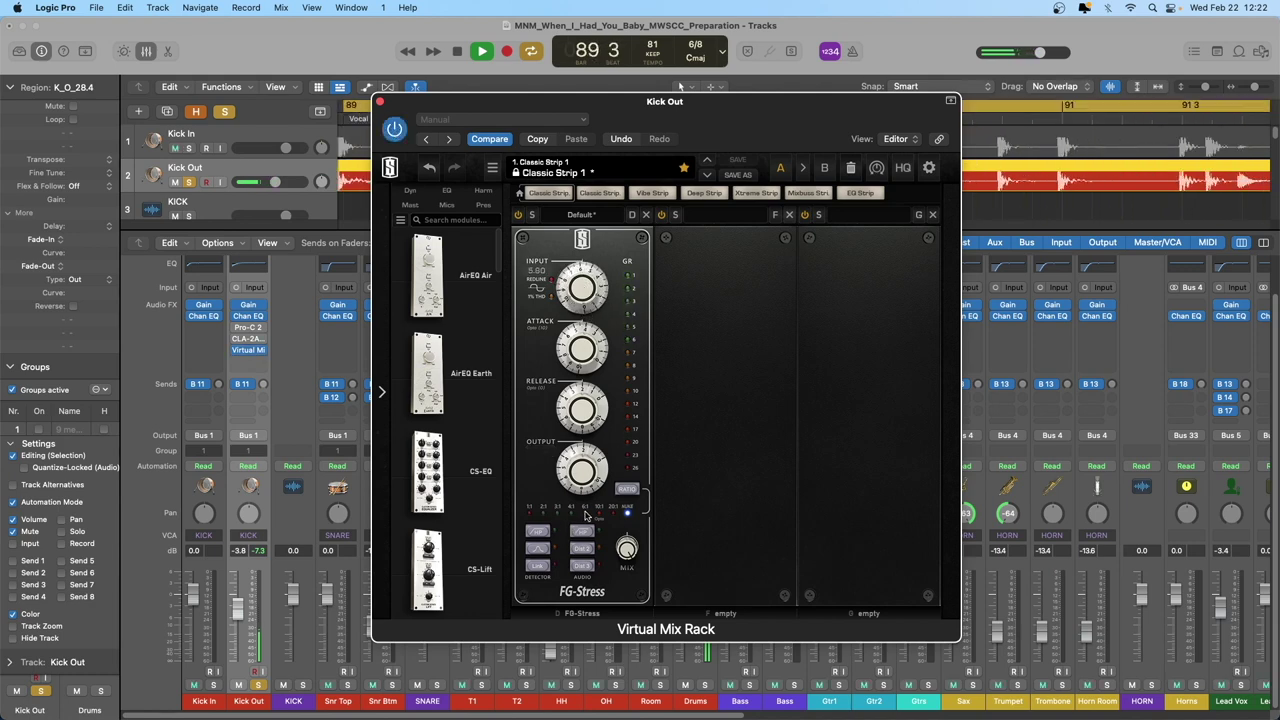
left_click_drag(577, 478, 600, 464)
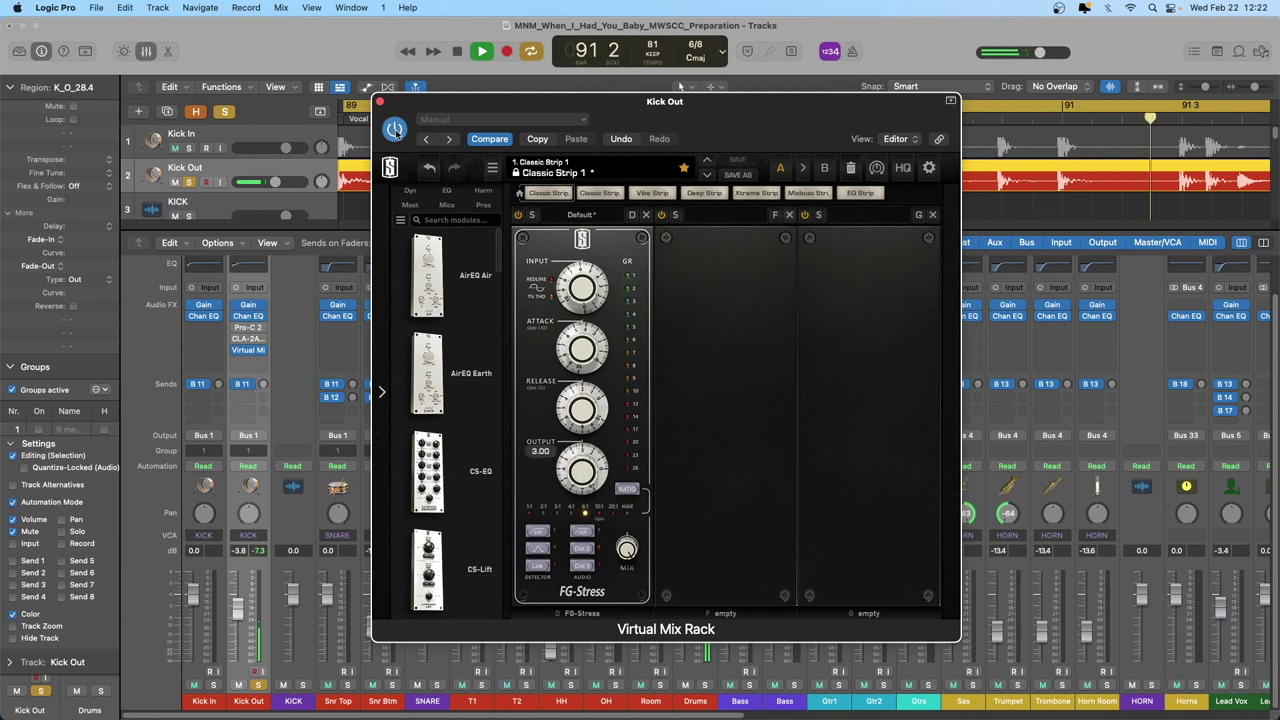
left_click_drag(572, 467, 577, 448)
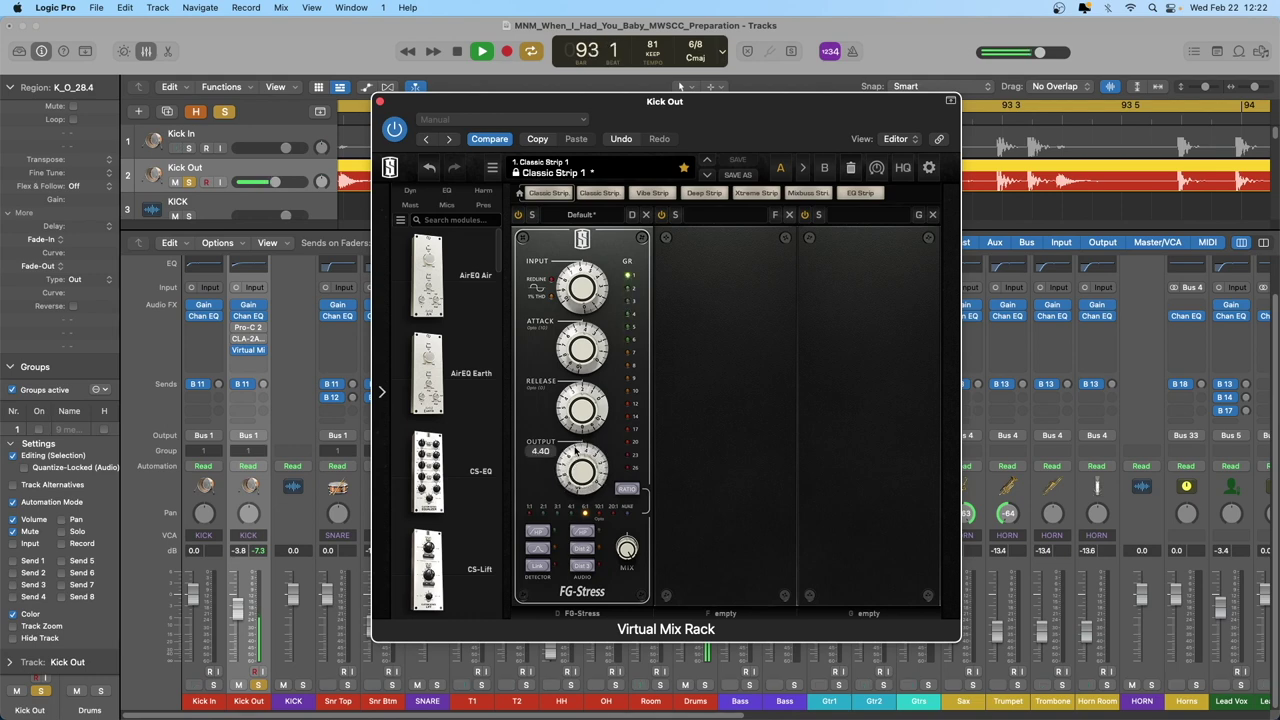
left_click(395, 130)
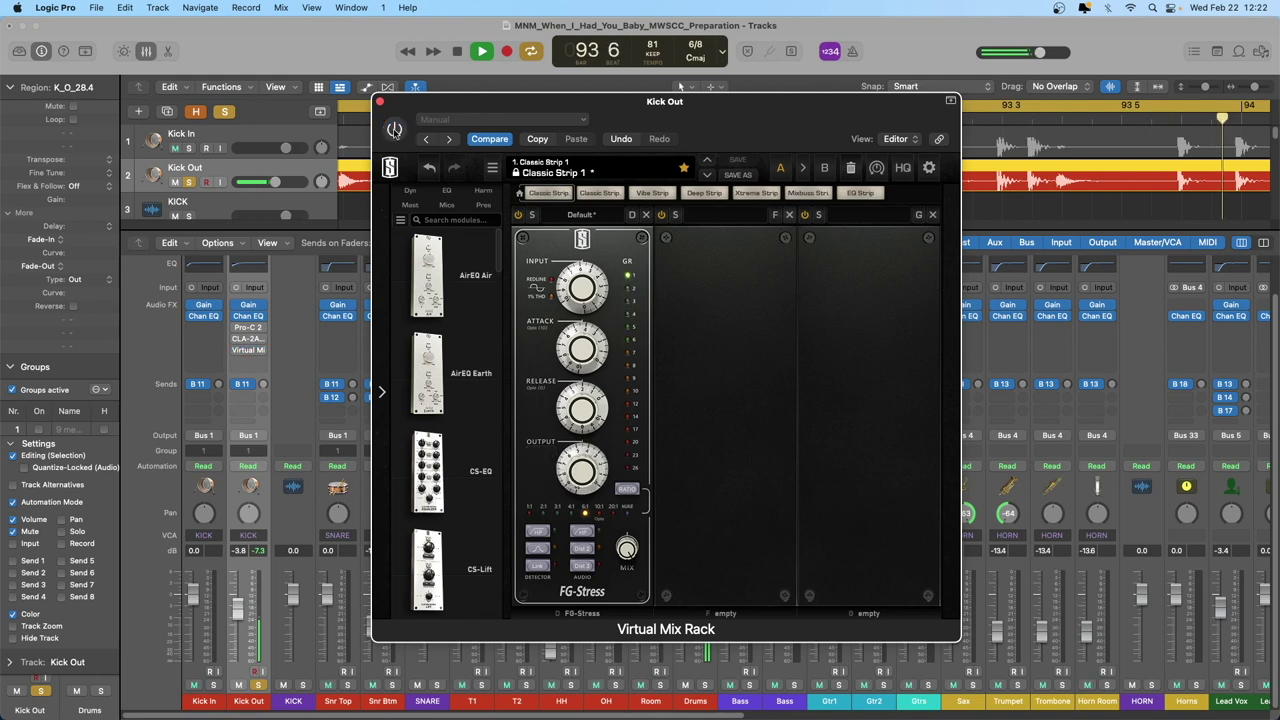
left_click(395, 130)
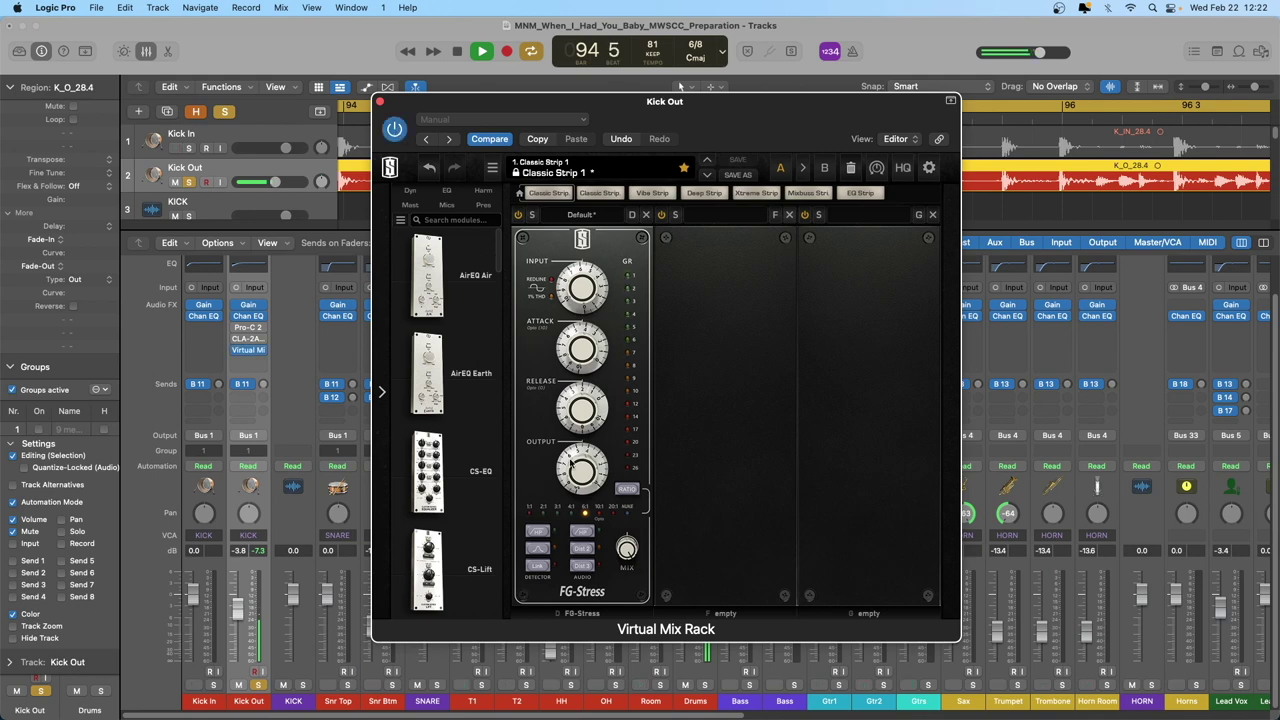
left_click_drag(576, 474, 577, 470)
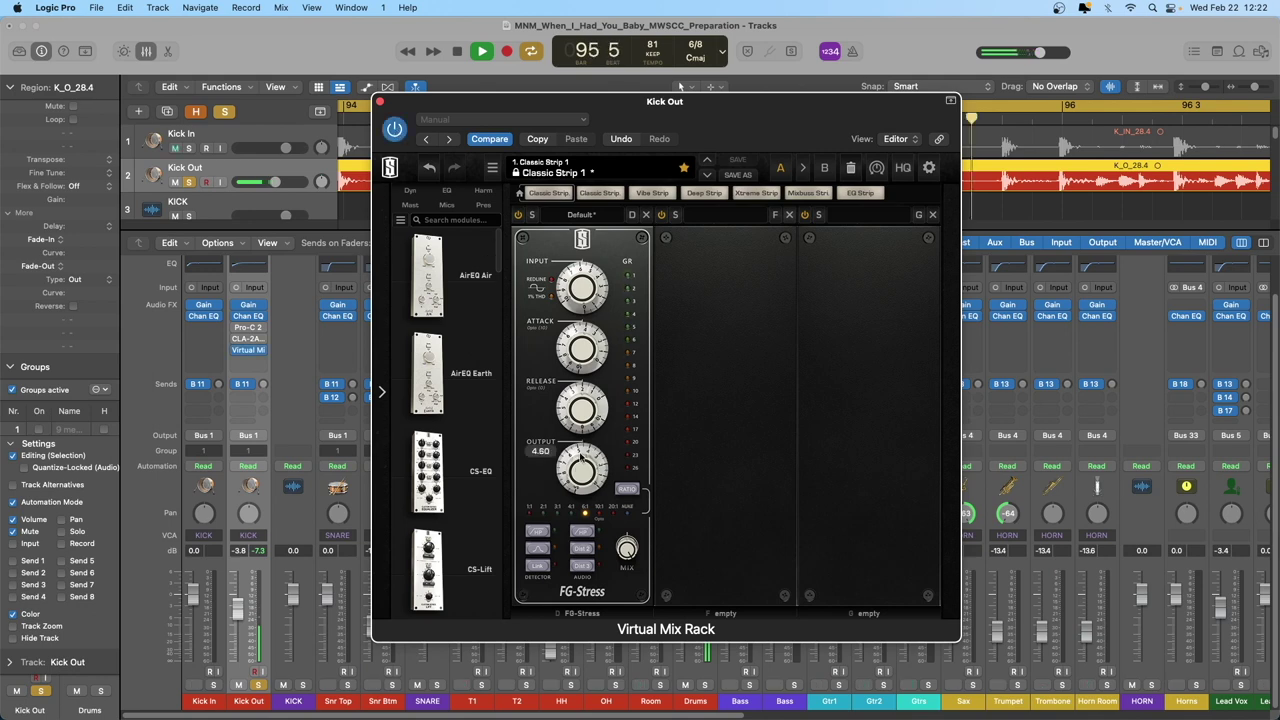
key("space")
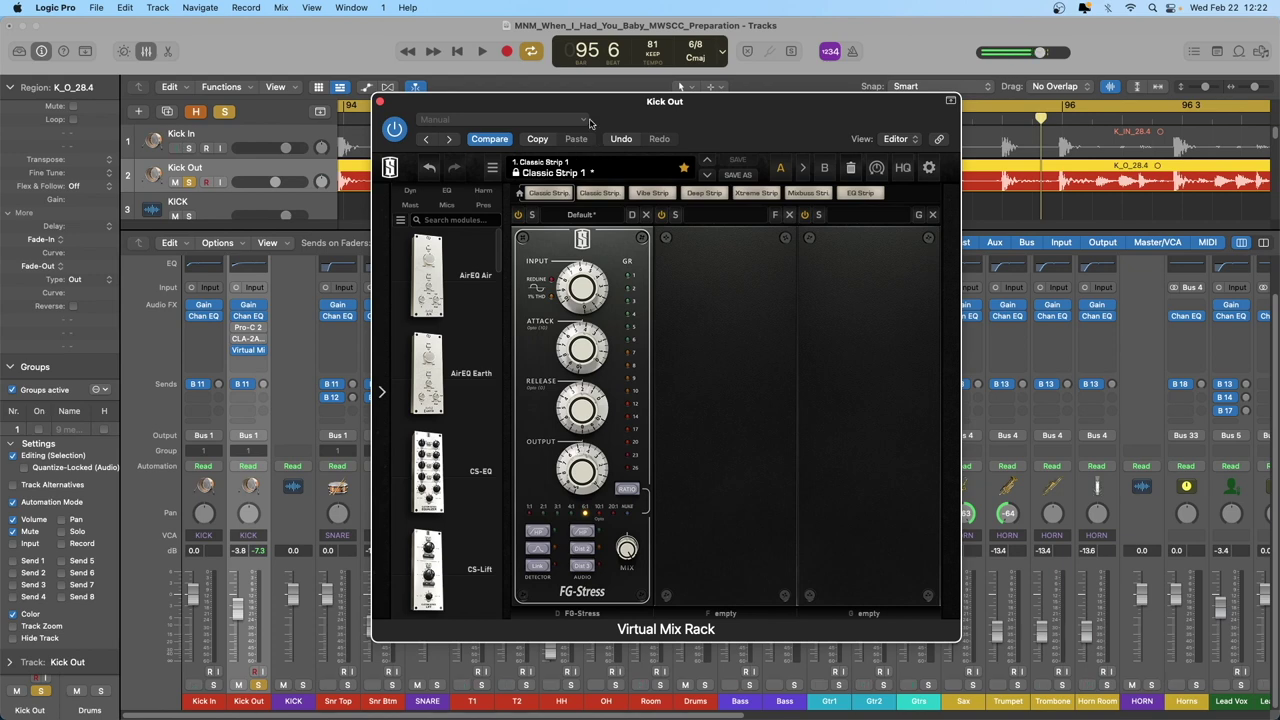
Step: Reposition the rack window, raise the FG-Stress attack to 10.5, and set a 10:1 ratio
left_click_drag(601, 106, 632, 97)
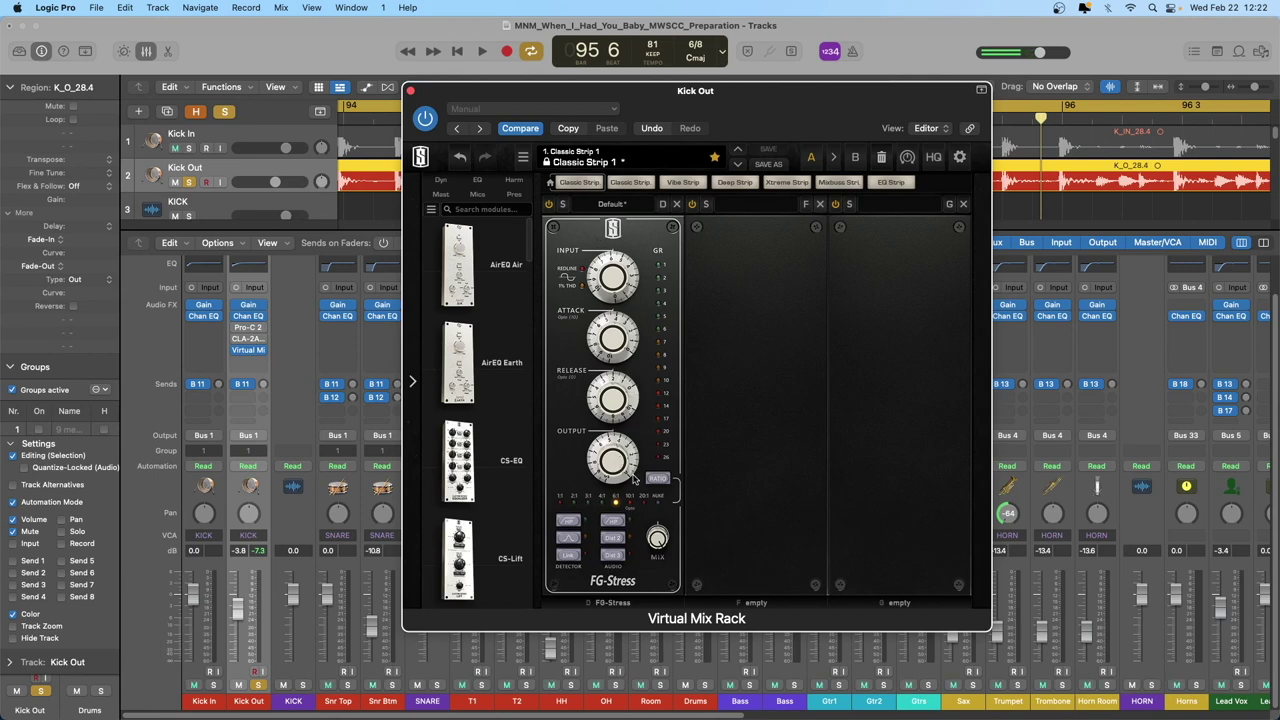
mouse_move(632, 481)
mouse_move(621, 459)
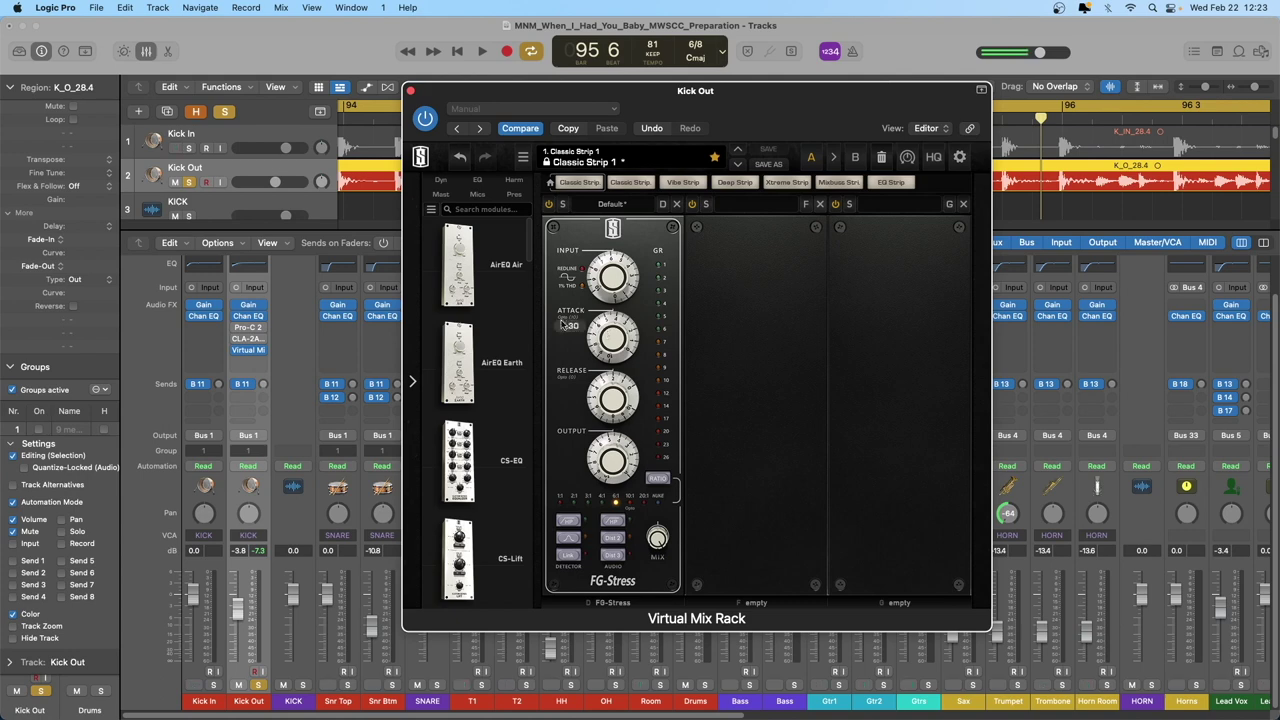
mouse_move(568, 315)
mouse_move(613, 341)
left_click_drag(613, 341, 628, 226)
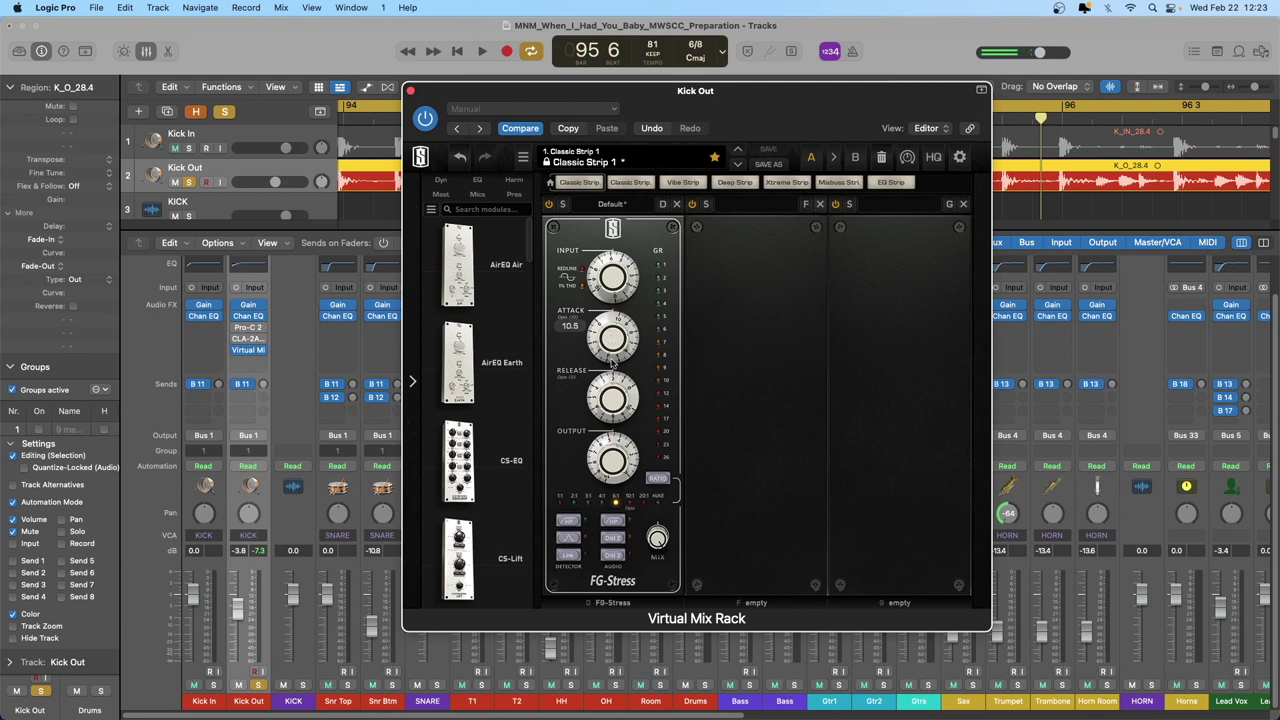
left_click(629, 504)
mouse_move(606, 366)
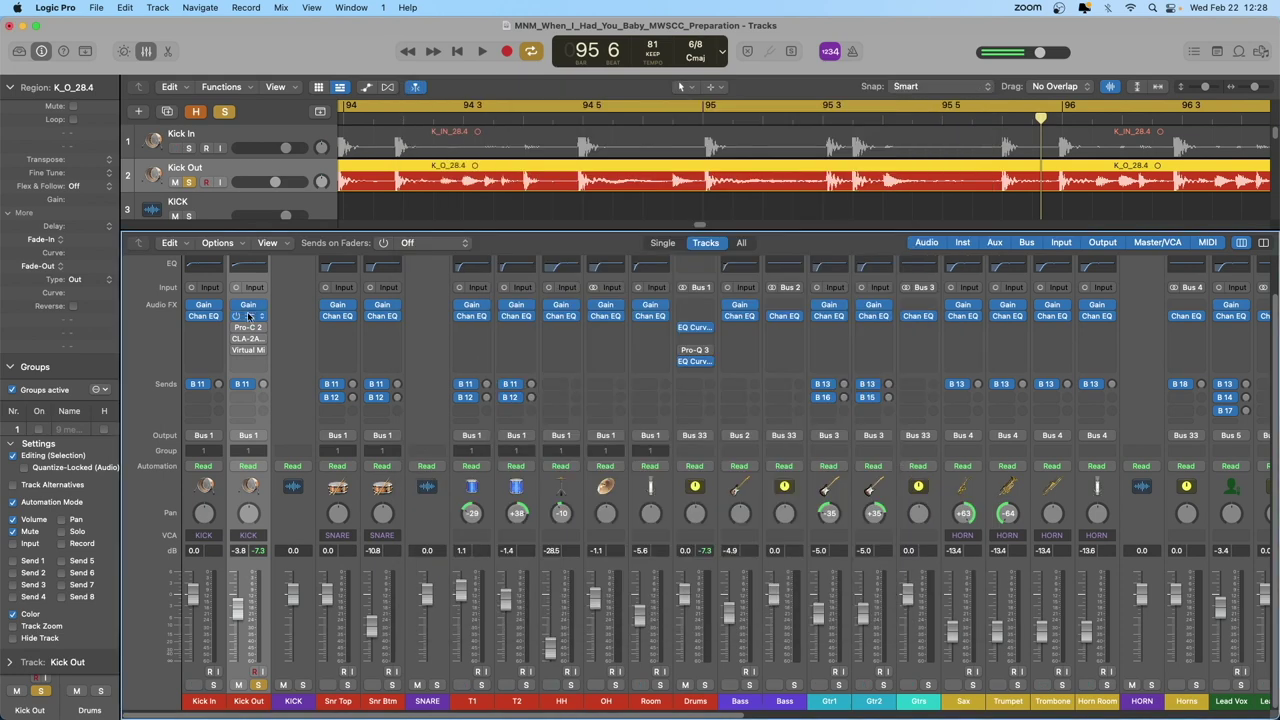
Step: Open Kick Out's Pro-C 2 window, reposition it, and turn on Auto Gain
left_click(249, 328)
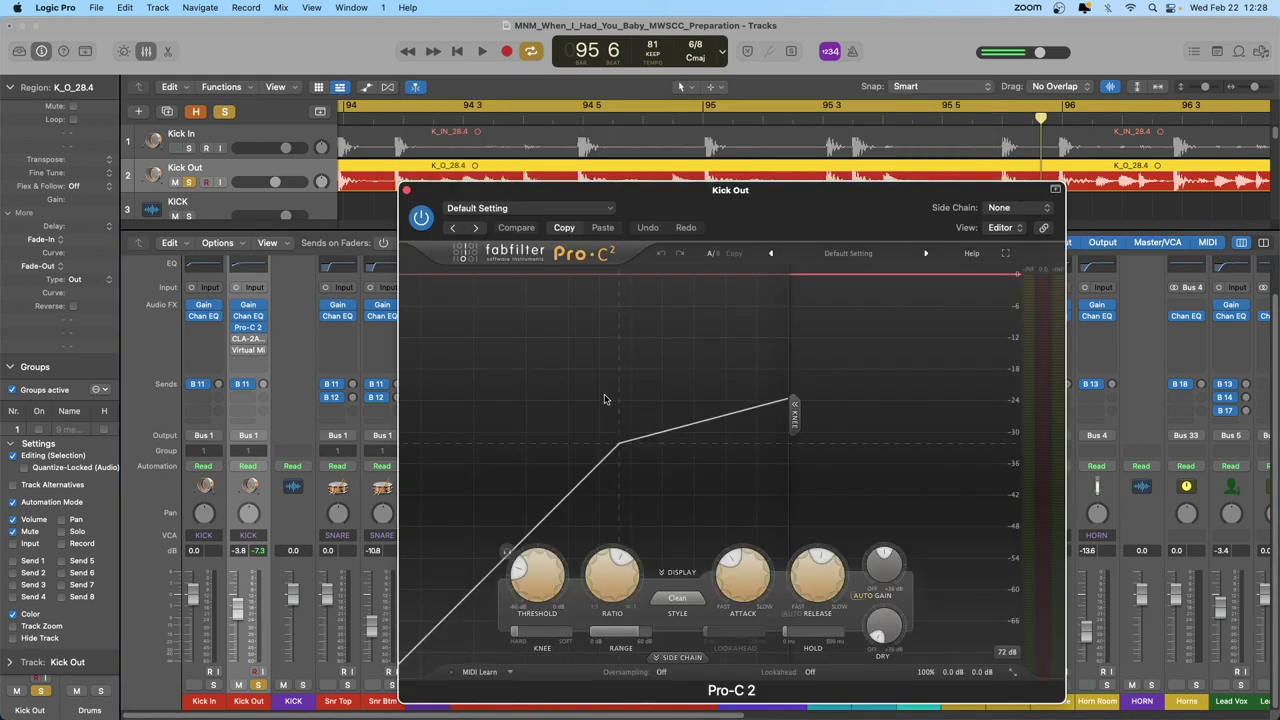
left_click_drag(708, 190, 670, 149)
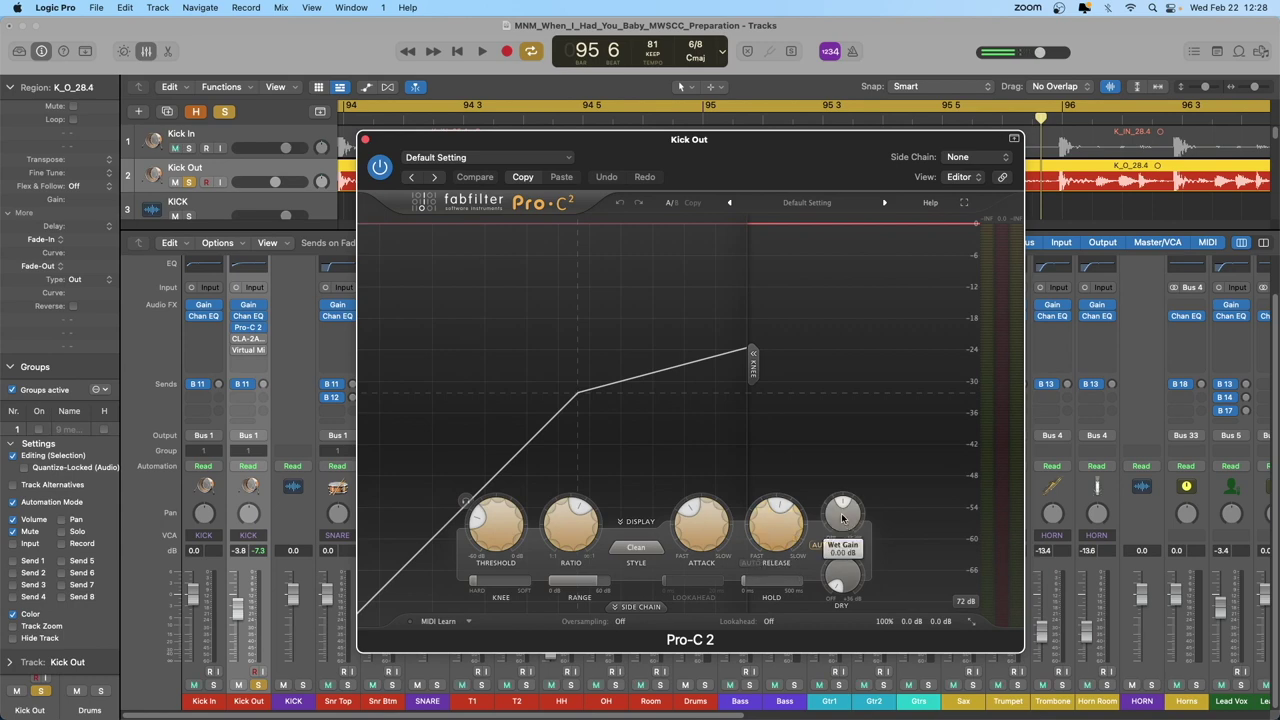
left_click(820, 546)
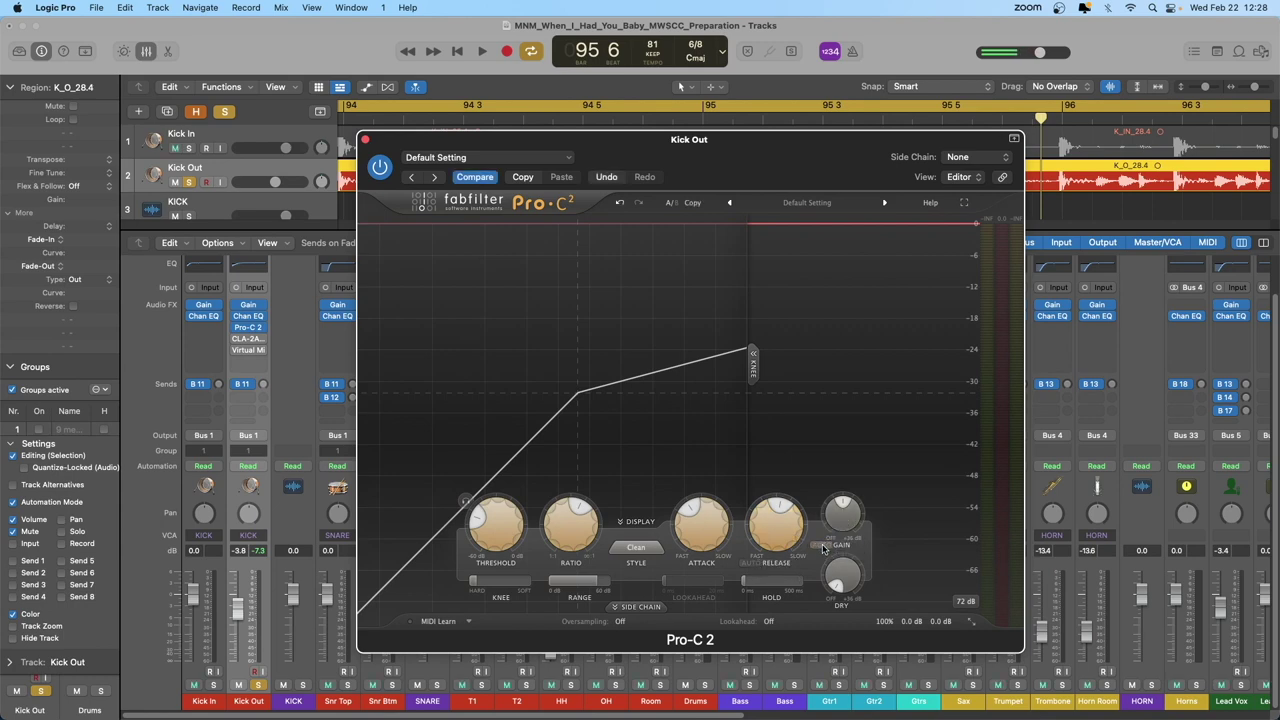
left_click(823, 546)
mouse_move(838, 530)
mouse_move(779, 552)
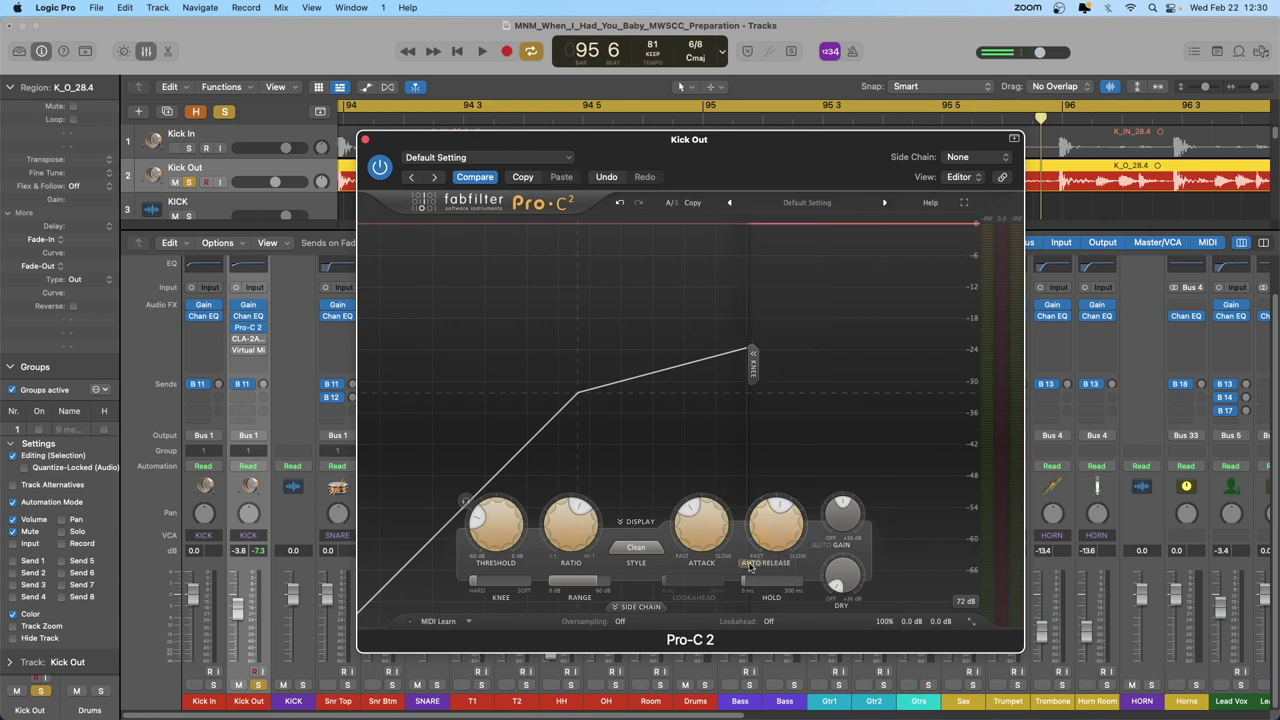
mouse_move(750, 567)
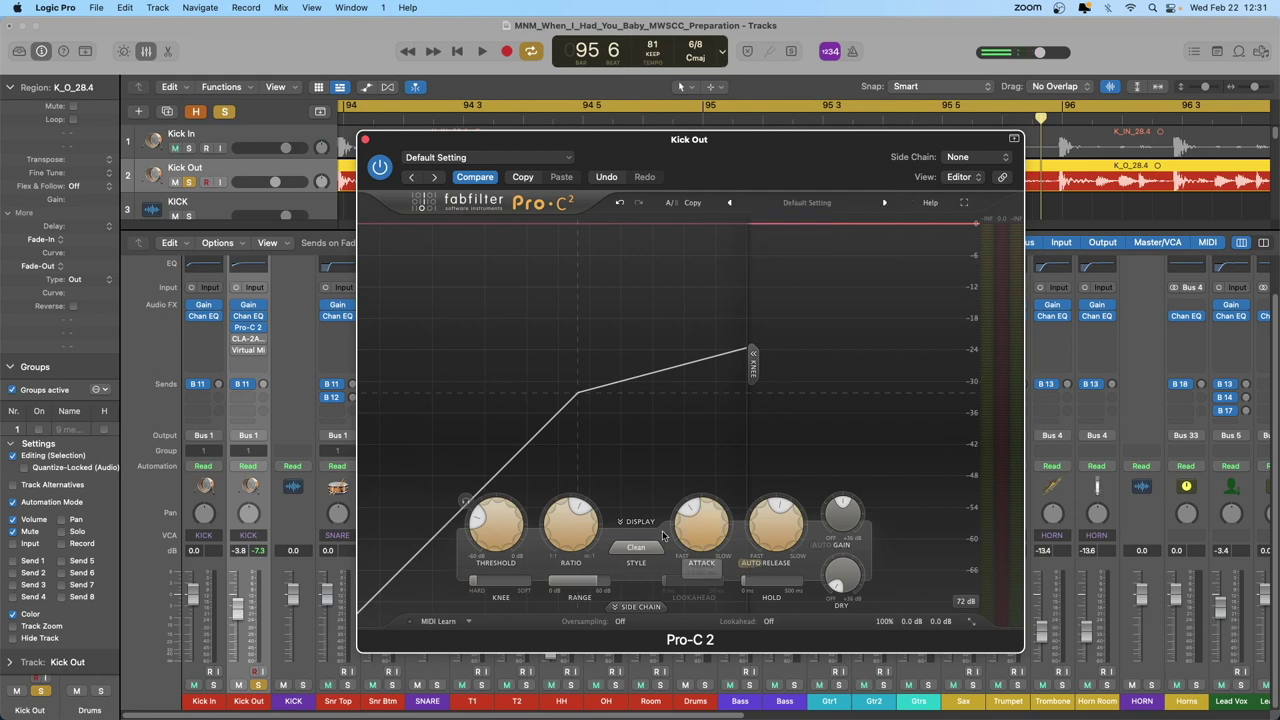
Step: Insert Waves SSLComp (m) Mono in the empty Audio FX slot below Pro-C 2
left_click(248, 361)
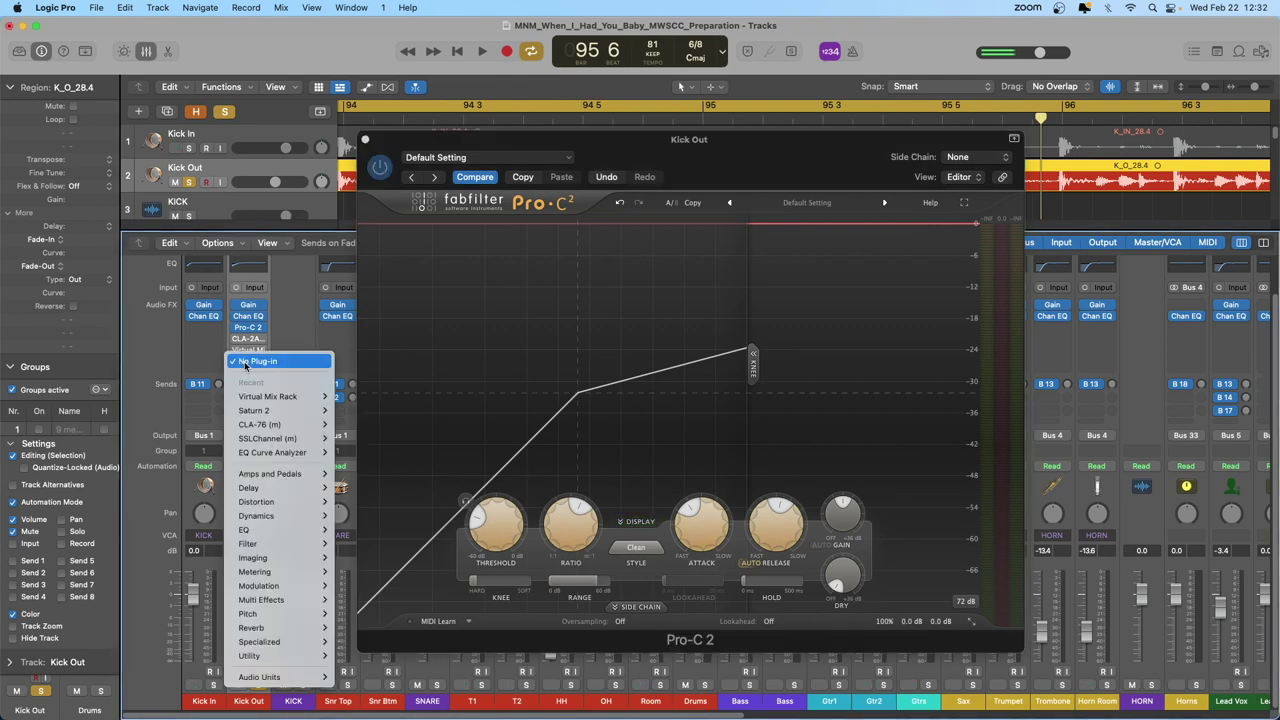
mouse_move(278, 677)
scroll(380, 676, "down", 5)
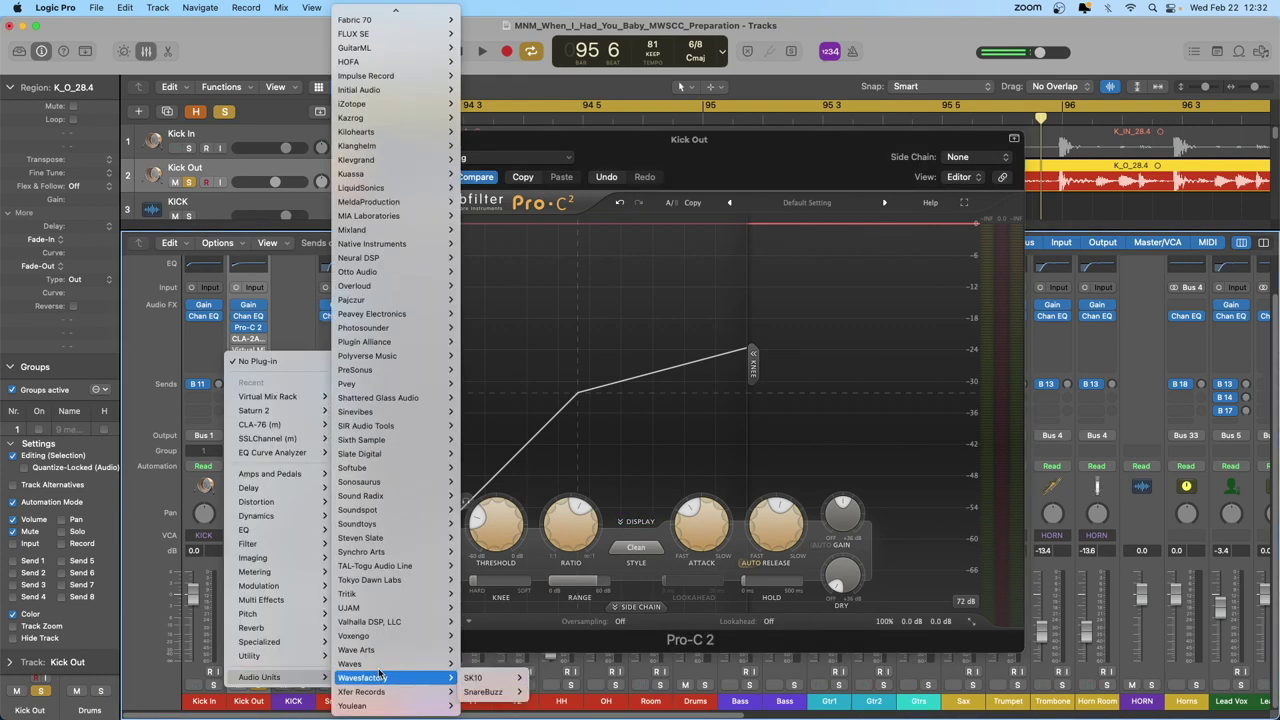
mouse_move(380, 665)
scroll(513, 650, "down", 1)
mouse_move(500, 607)
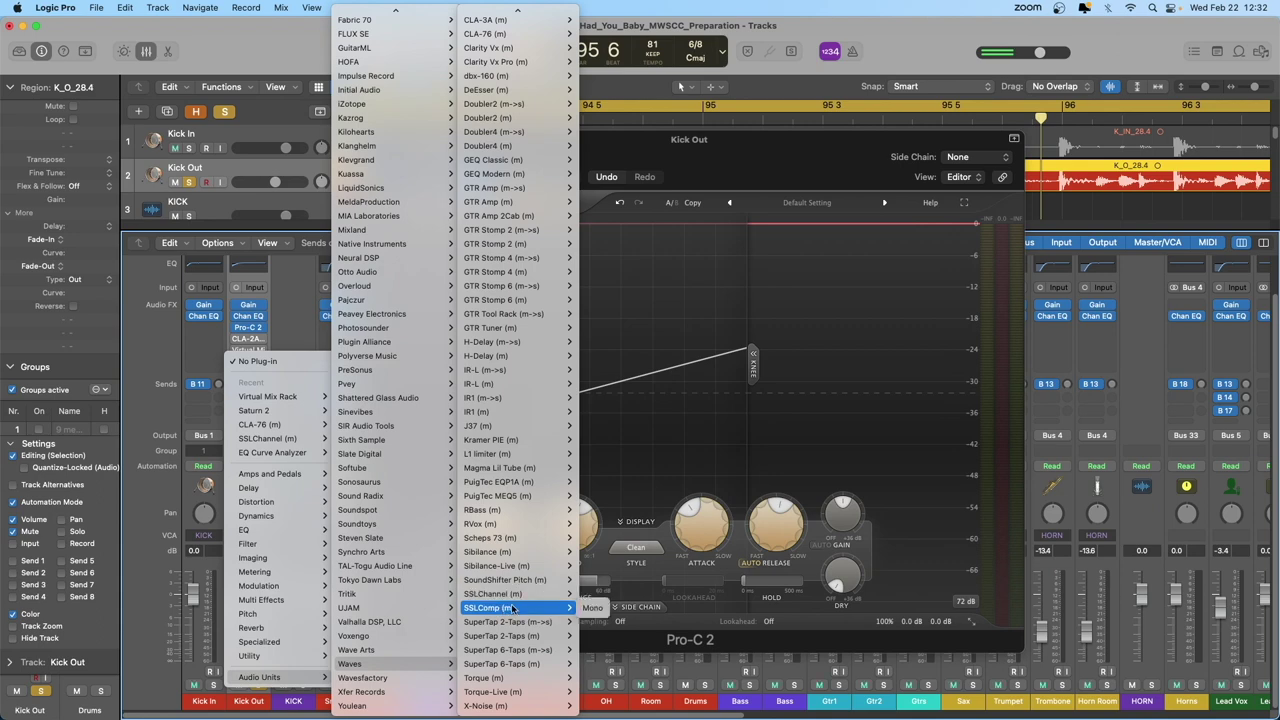
left_click(593, 608)
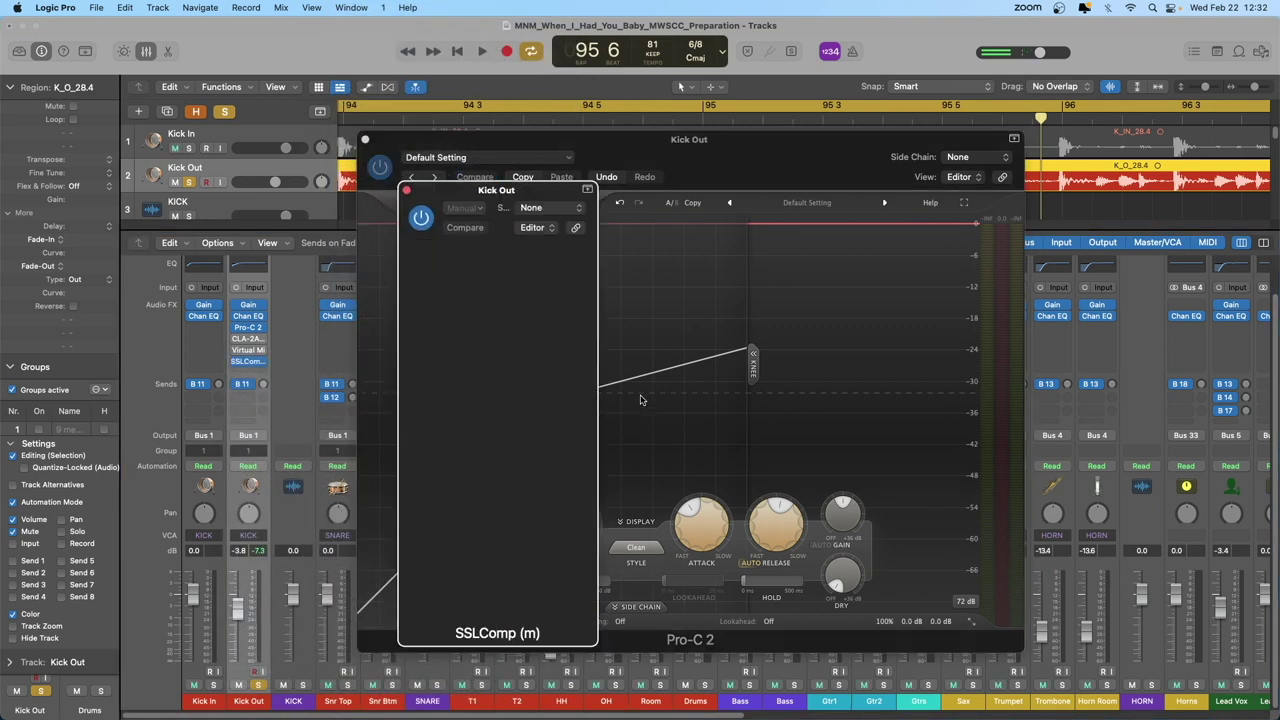
Step: Turn the SSLComp release toward Auto, close it, and nudge the Pro-C 2 window
left_click_drag(546, 462, 544, 456)
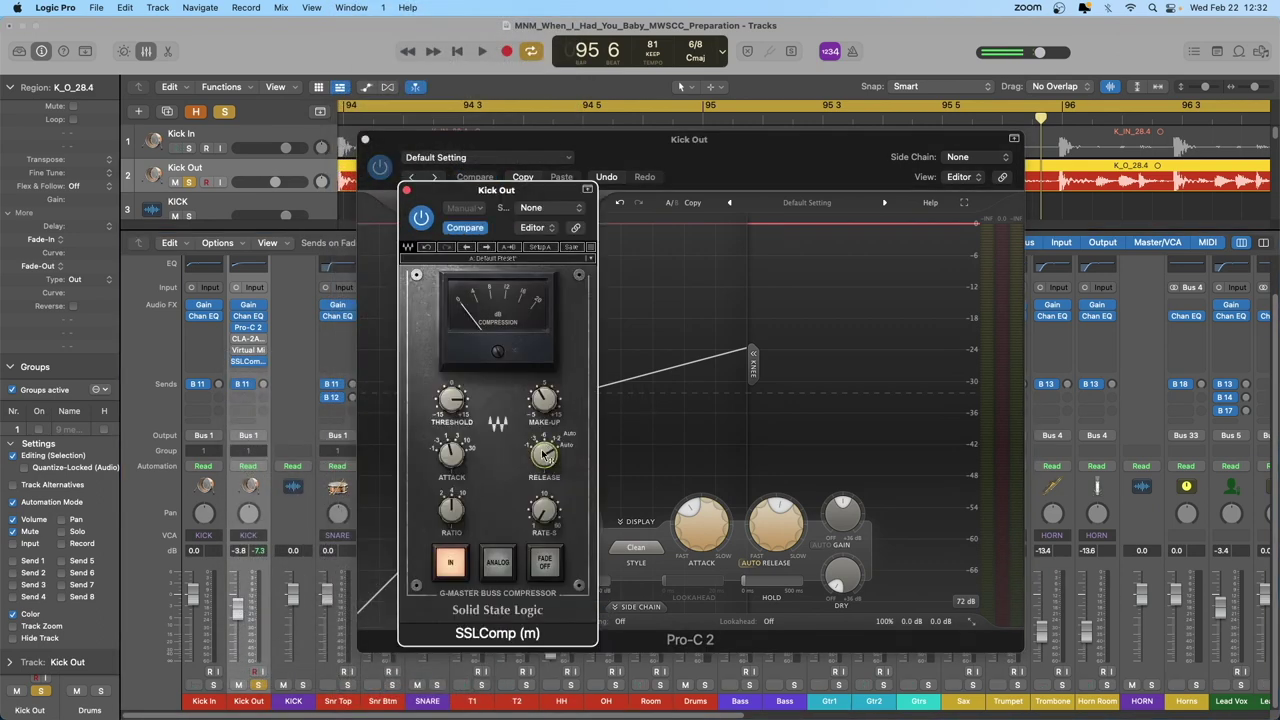
left_click(409, 192)
mouse_move(590, 150)
left_mouse_down()
mouse_move(621, 147)
mouse_move(594, 137)
left_mouse_up()
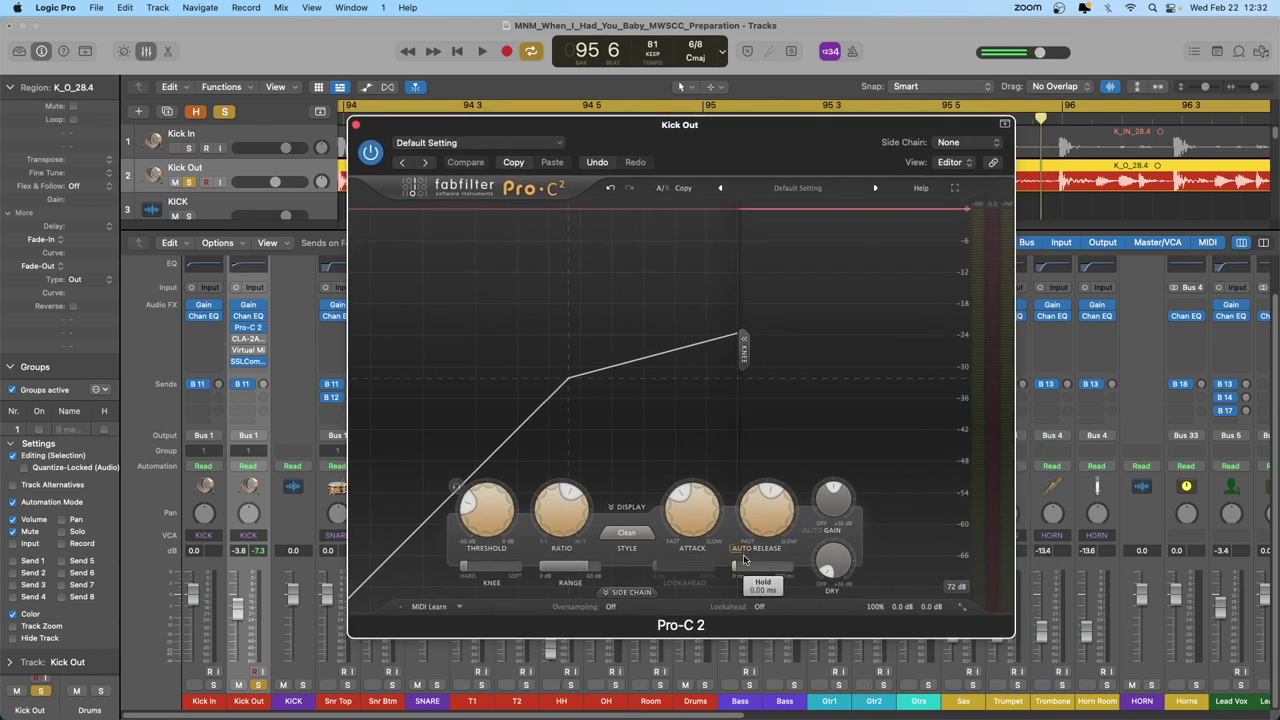
Step: Tweak the Pro-C 2 release, recheck the SSLComp window, then close it
mouse_move(762, 512)
left_click_drag(762, 512, 763, 508)
left_click(249, 363)
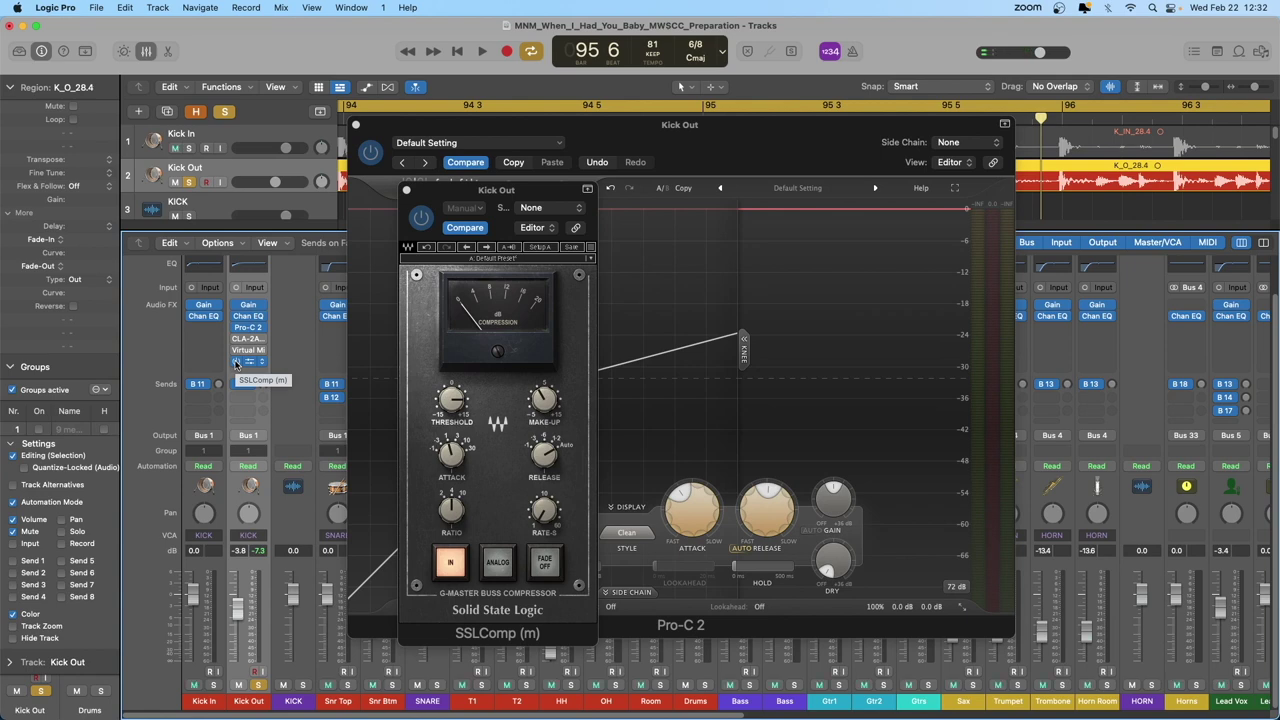
left_click(544, 454)
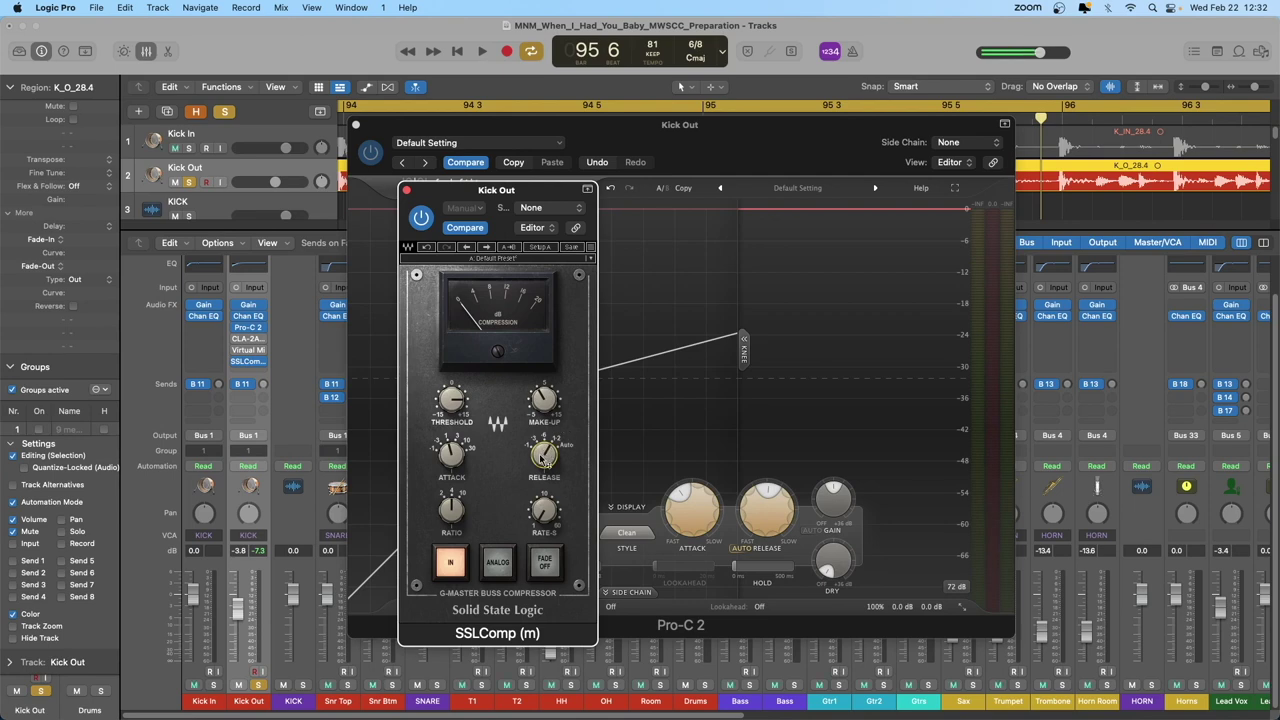
left_click(406, 190)
left_click_drag(459, 127, 442, 111)
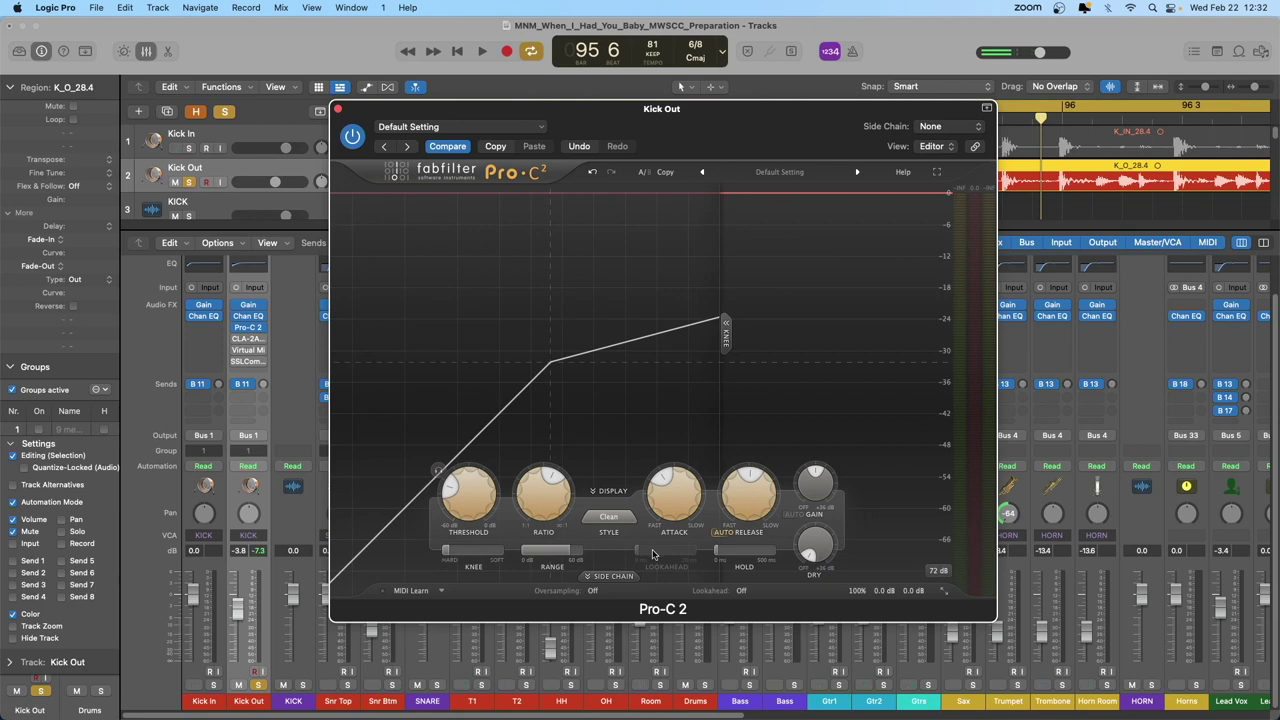
Step: Turn Pro-C 2 lookahead on, set it to 20 ms, and start playback
left_click(740, 591)
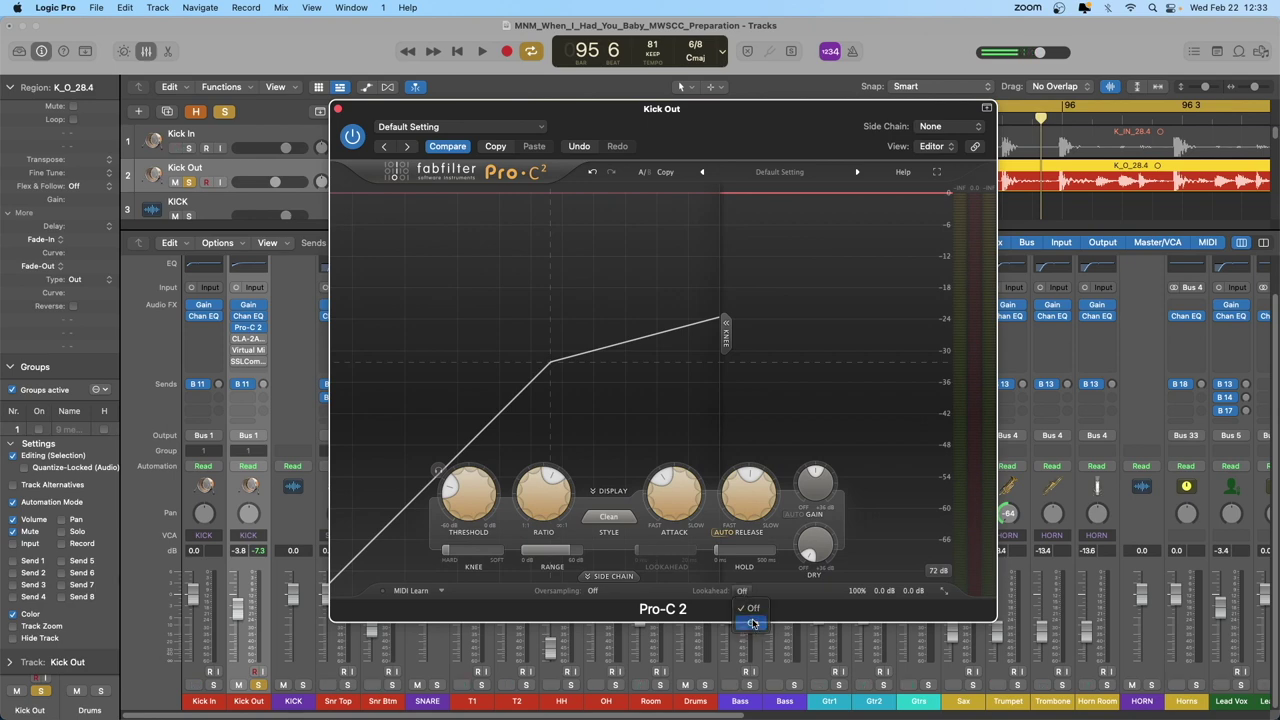
left_click(753, 623)
mouse_move(653, 555)
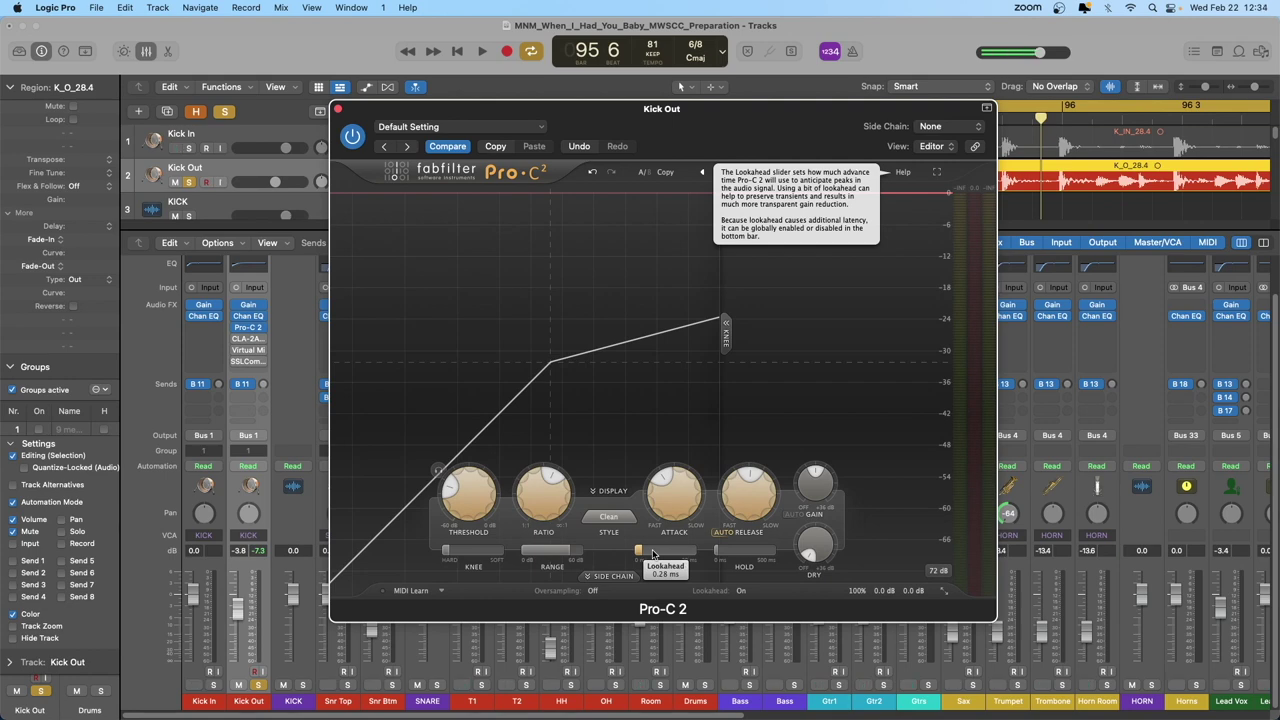
left_click_drag(639, 552, 618, 553)
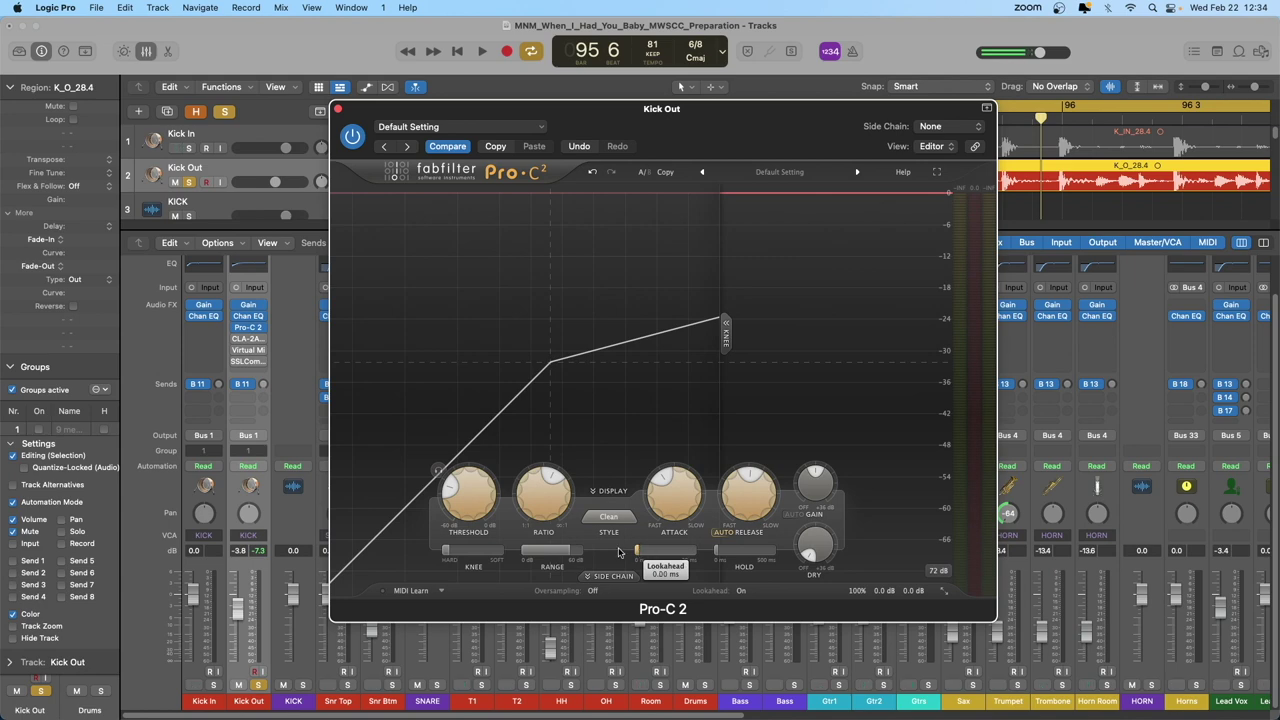
left_click_drag(618, 553, 757, 540)
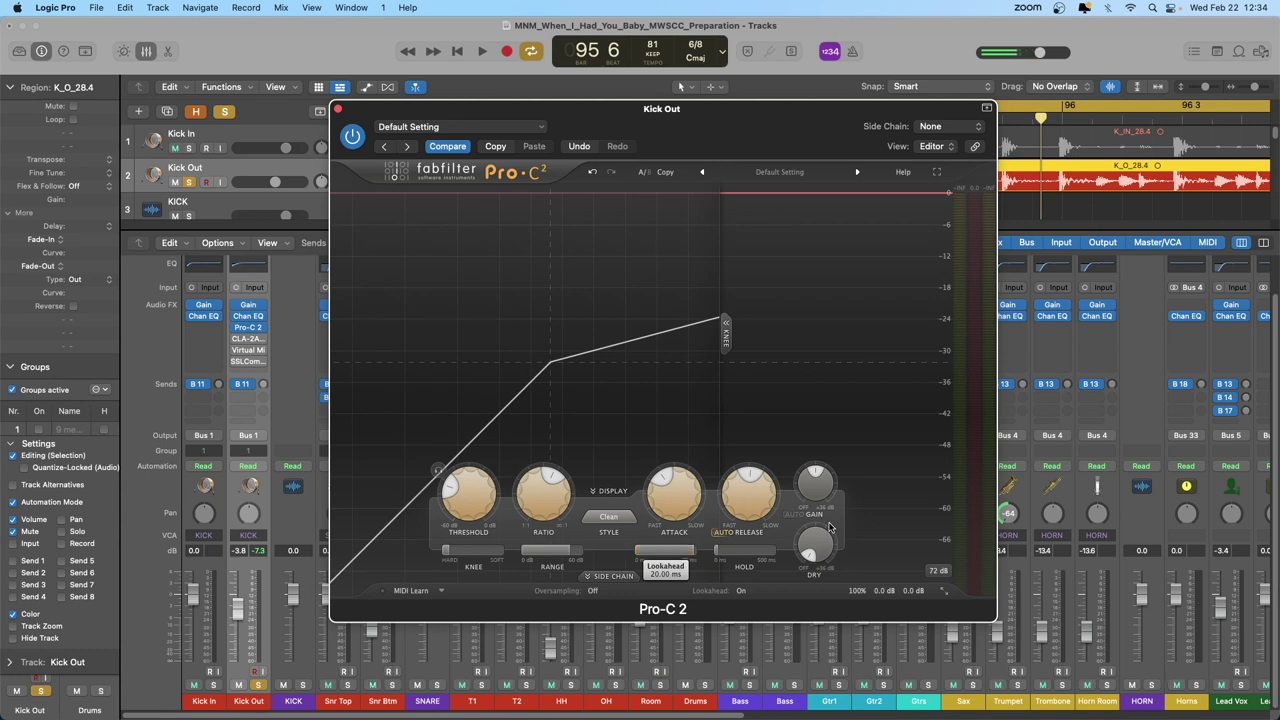
key("space")
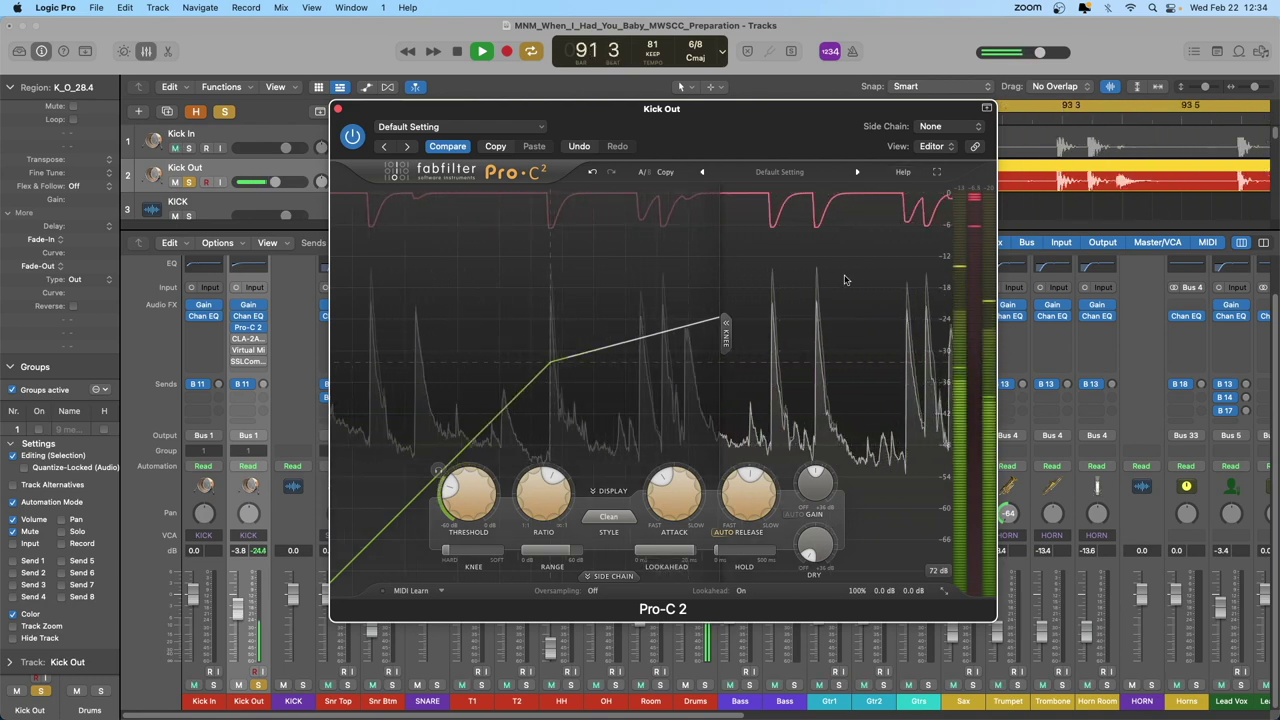
Step: Return Pro-C 2 lookahead to 0 ms and make the attack much faster
mouse_move(689, 555)
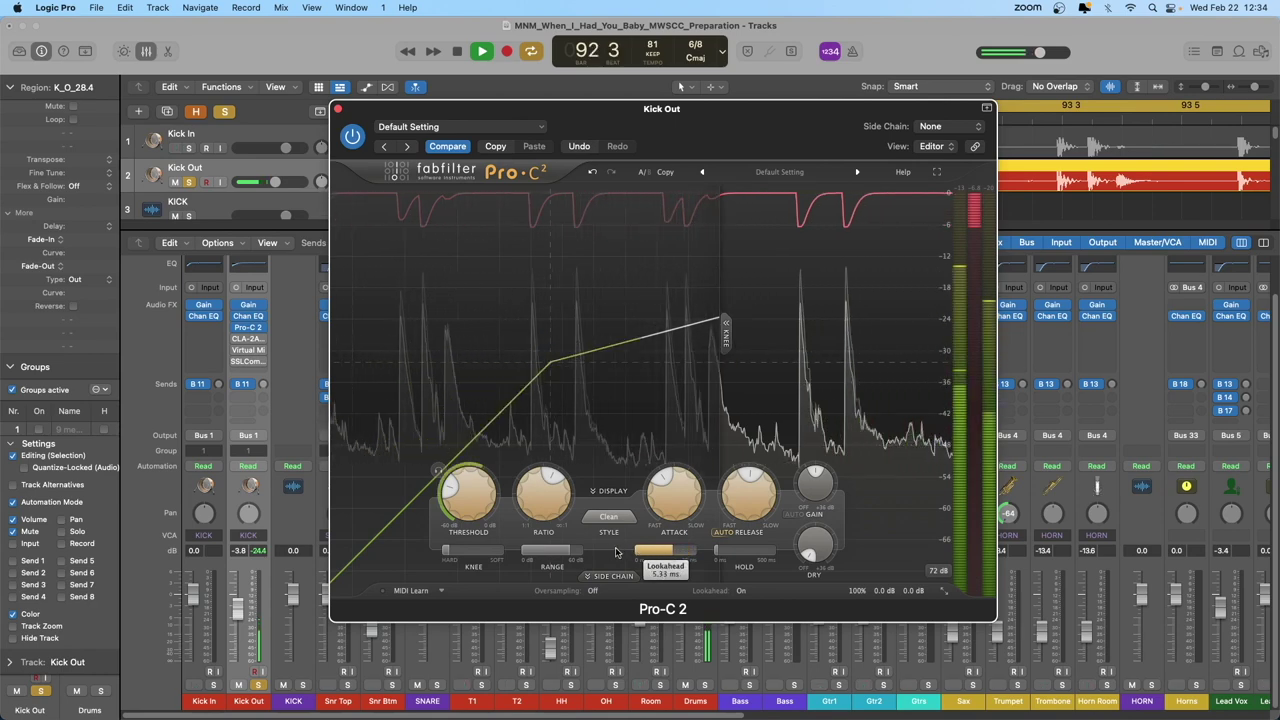
left_click_drag(689, 555, 575, 554)
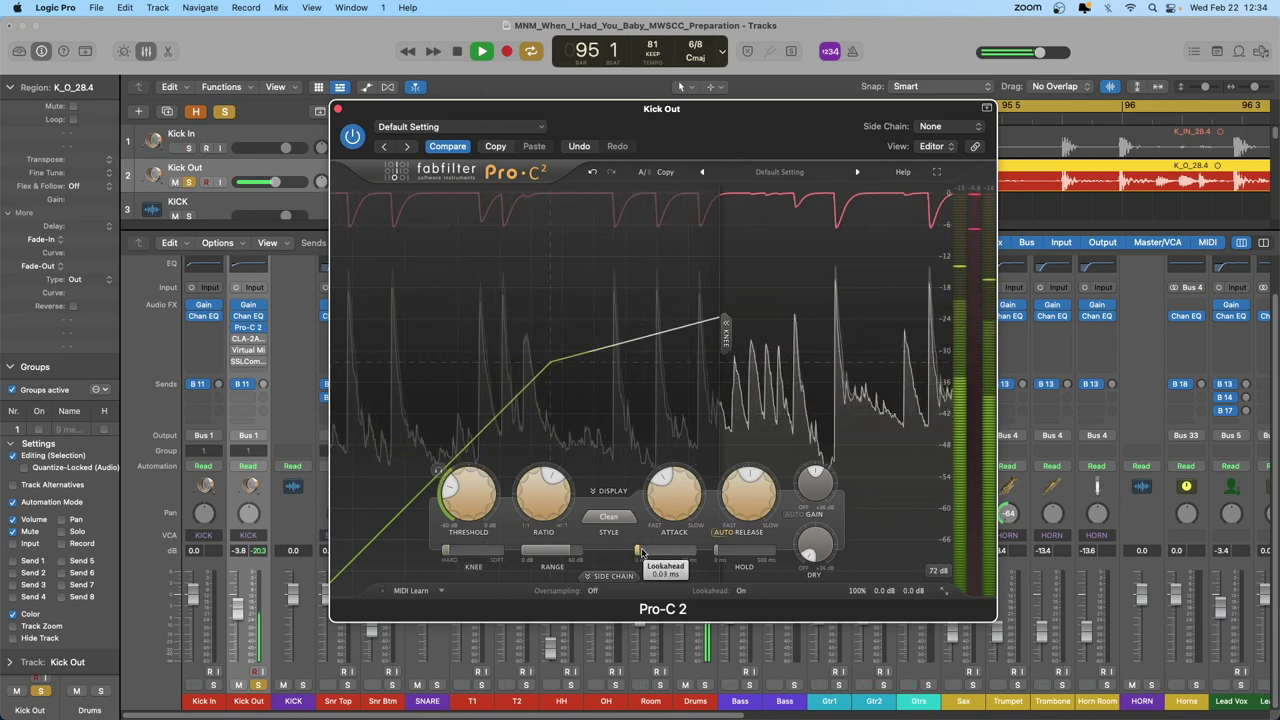
left_click_drag(674, 495, 825, 540)
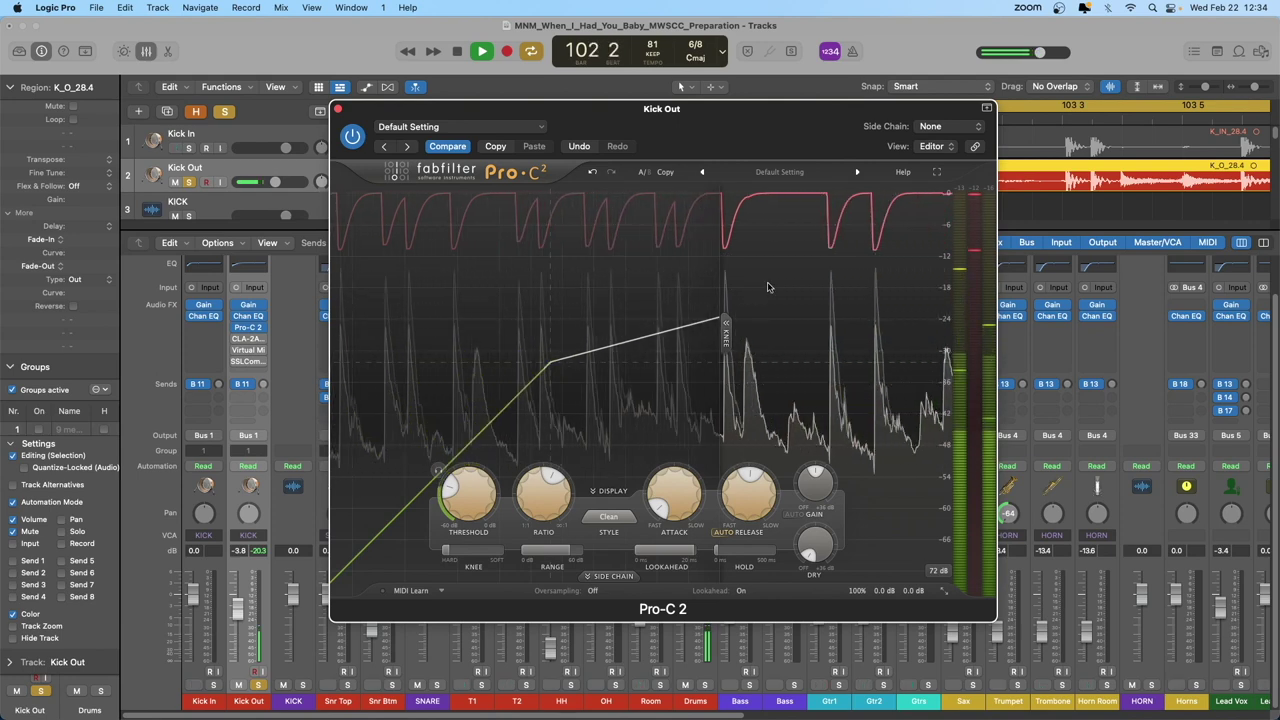
mouse_move(647, 555)
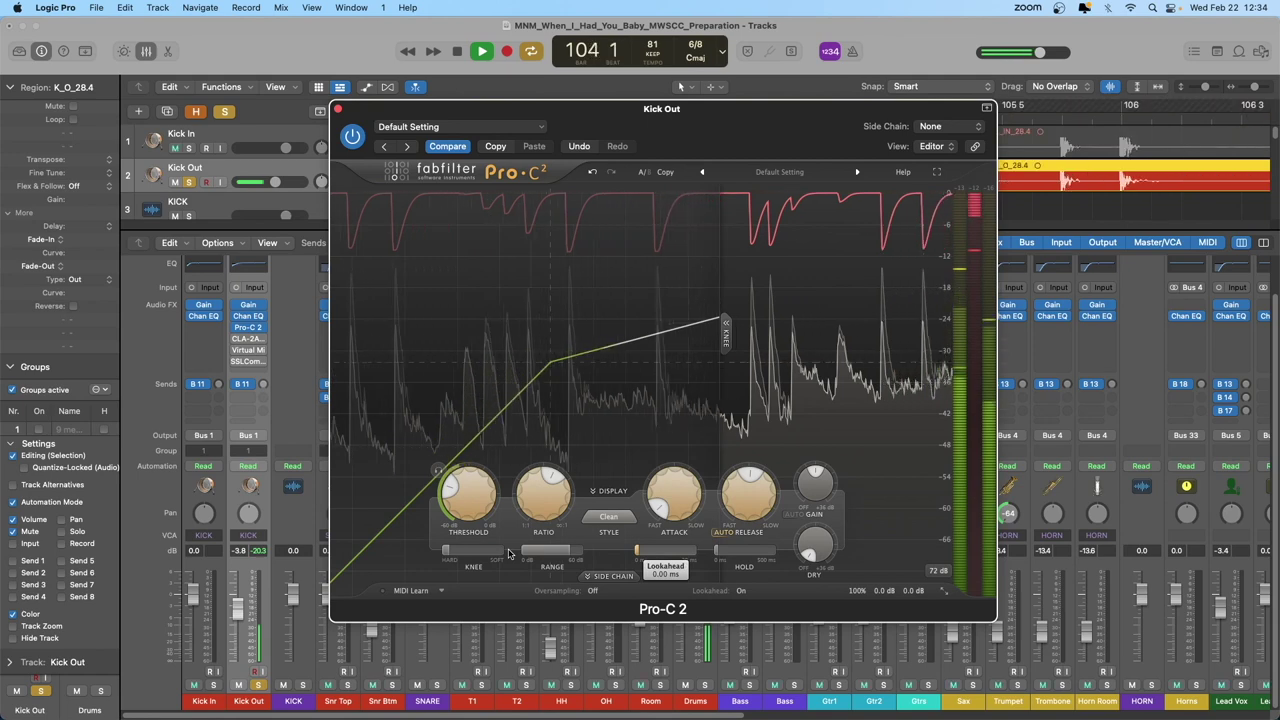
left_click_drag(647, 555, 508, 553)
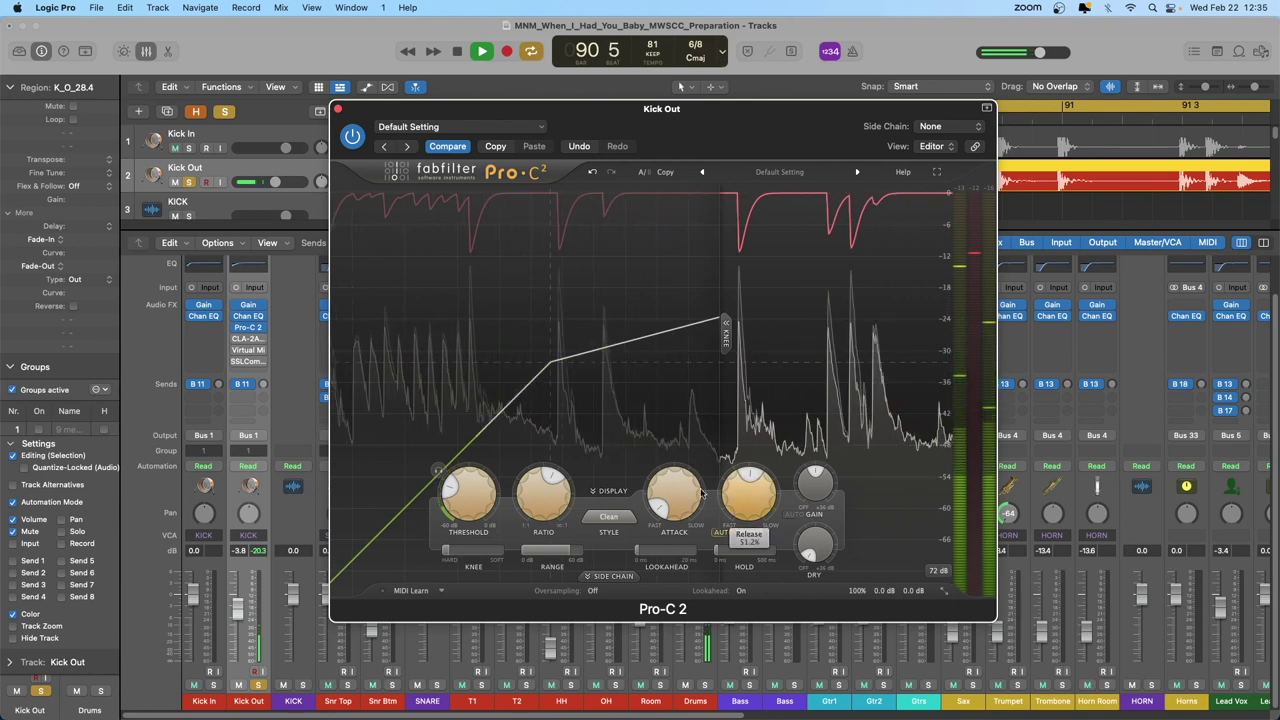
Step: Stop playback and switch Pro-C 2 lookahead to Off
mouse_move(673, 497)
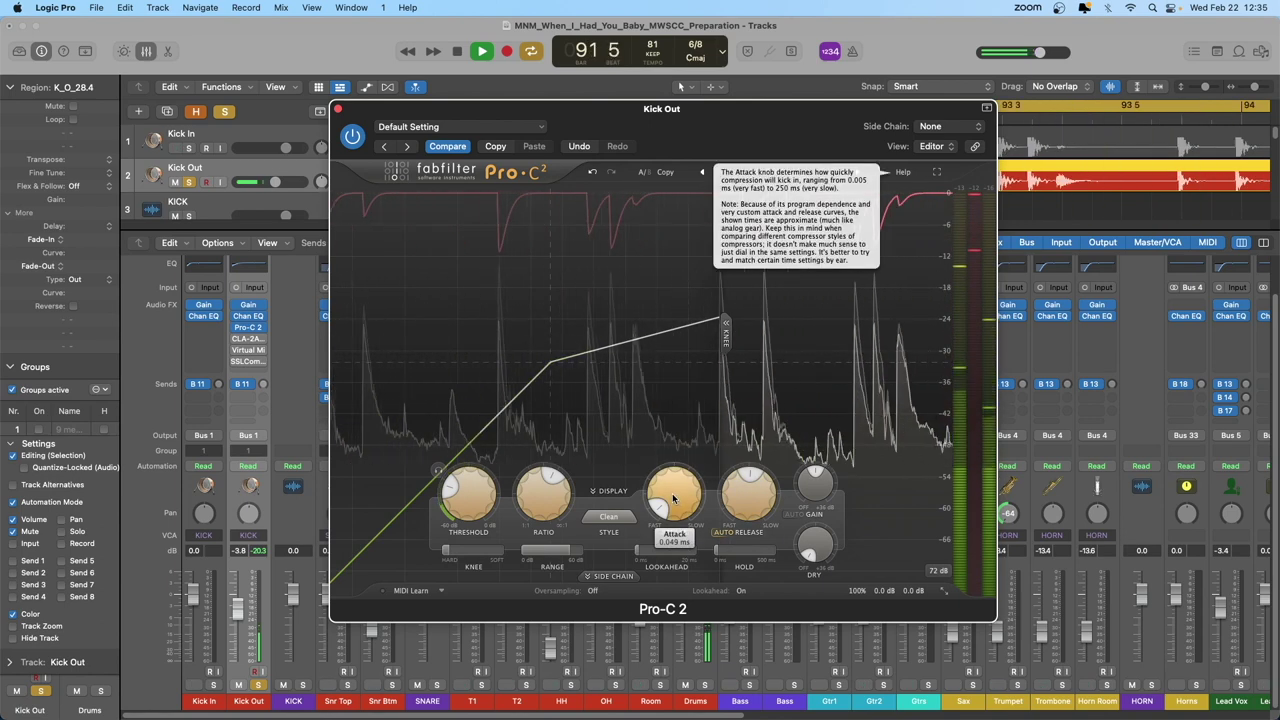
mouse_move(671, 556)
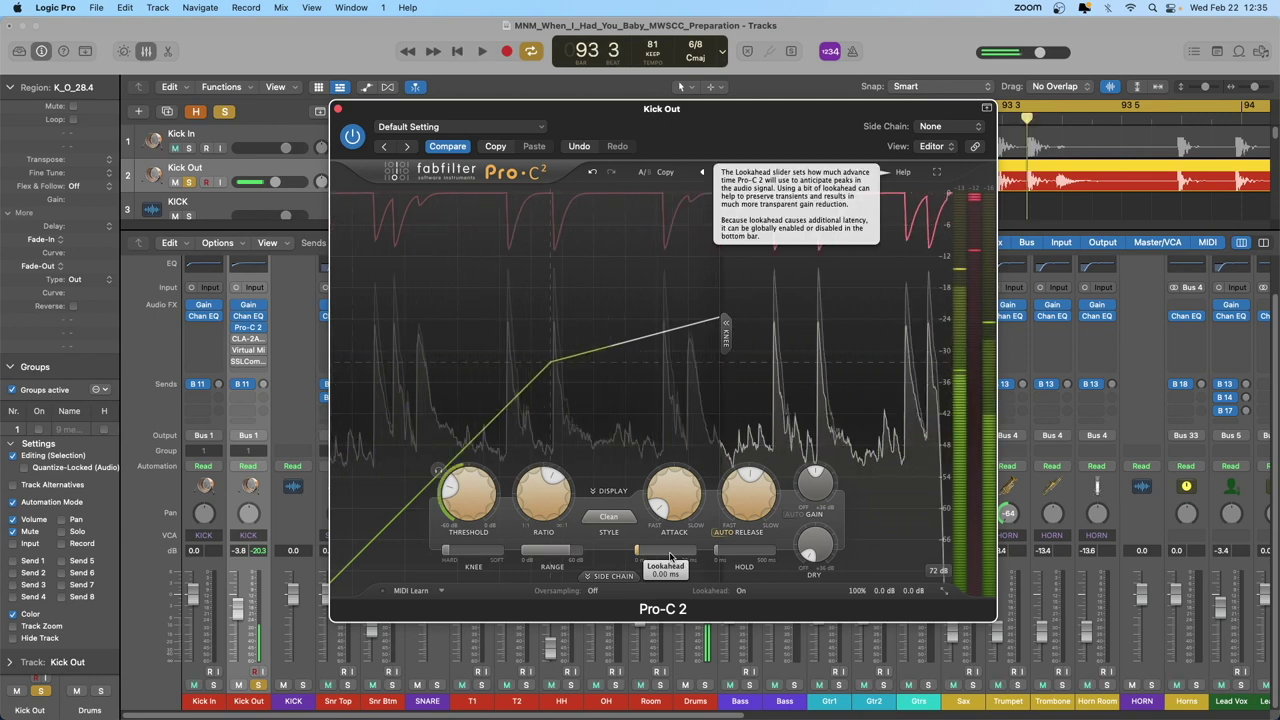
key("space")
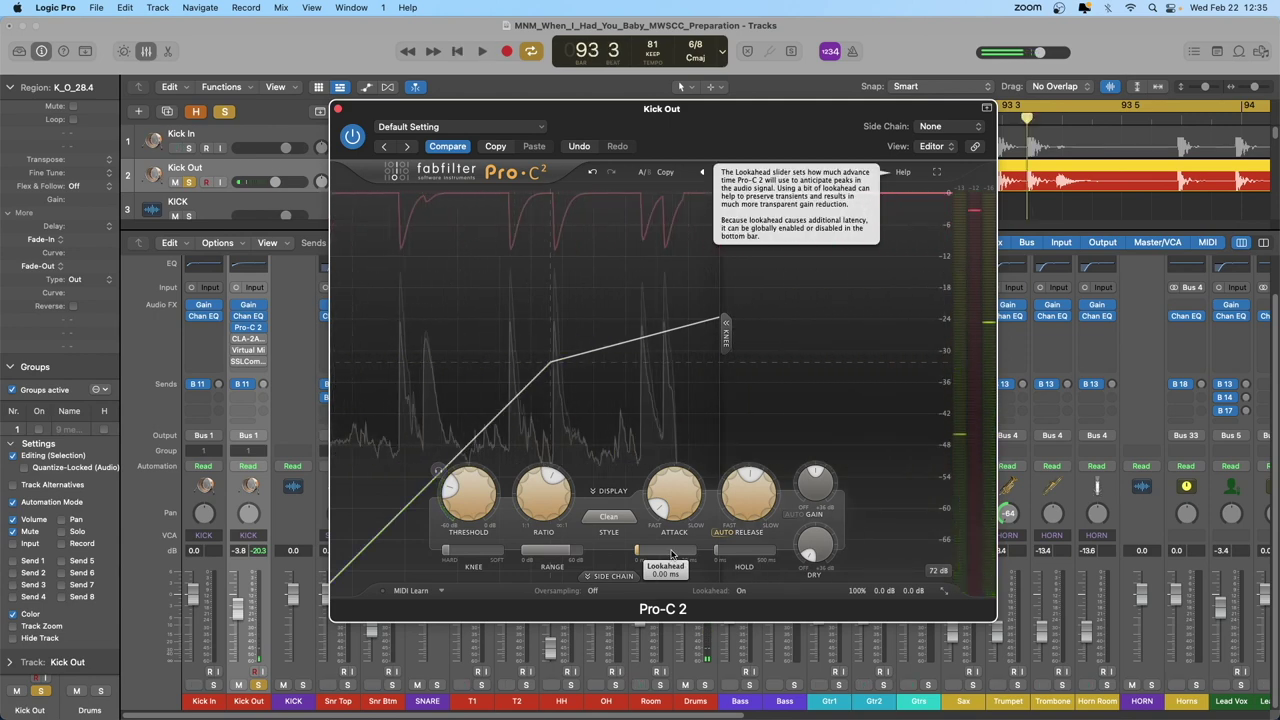
left_click(752, 590)
left_click(751, 607)
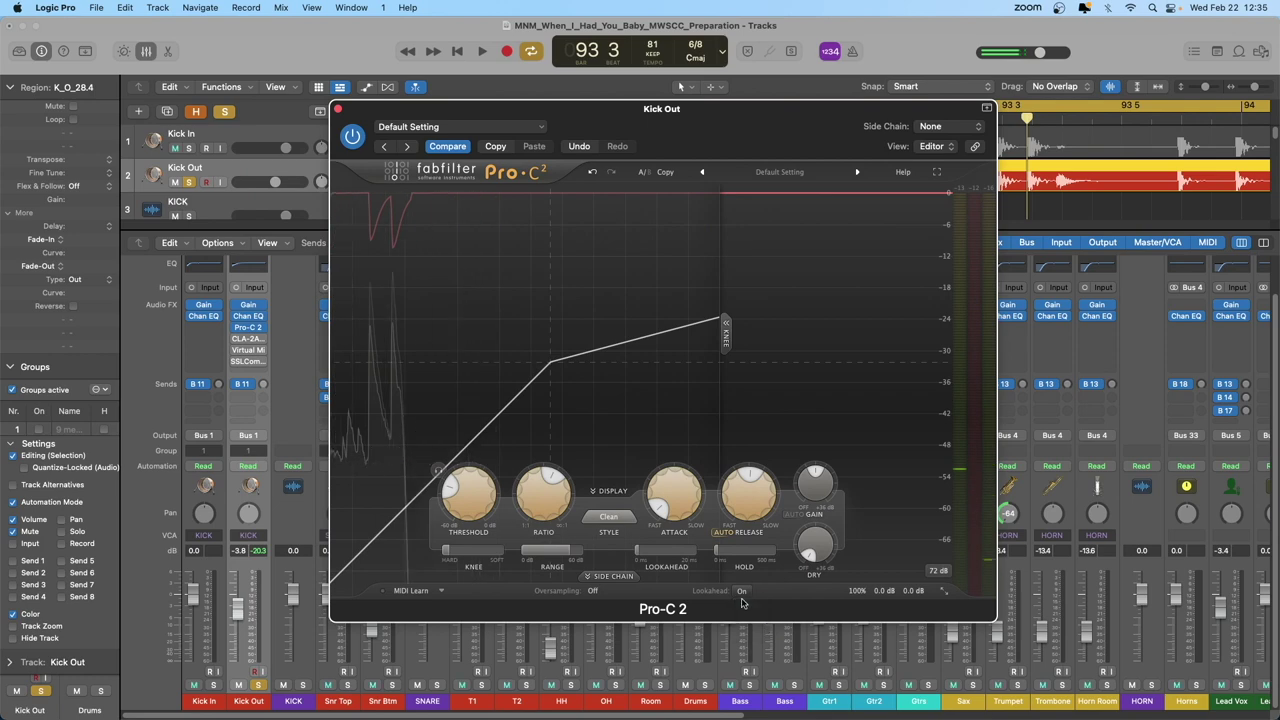
Step: Sweep the Pro-C 2 knee from 0 dB to +38 dB, settle near +6 dB, and set ratio 3.84:1
mouse_move(739, 595)
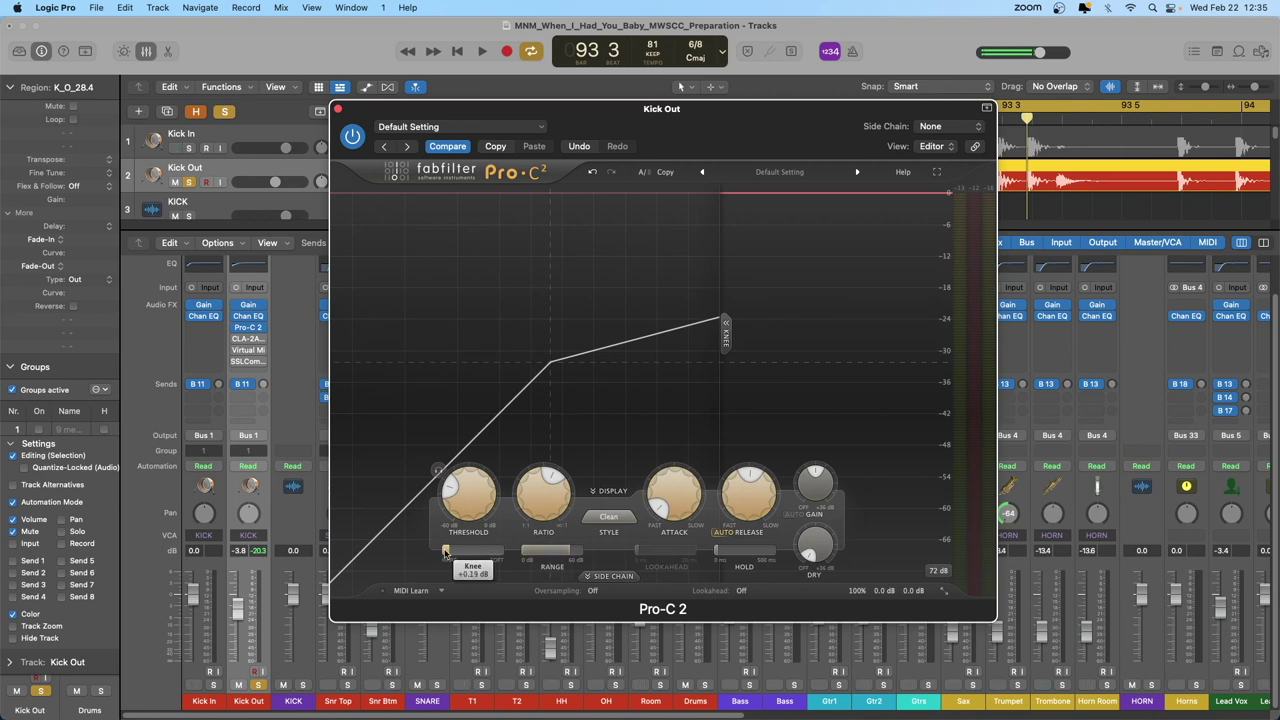
left_click_drag(449, 556, 446, 556)
mouse_move(454, 557)
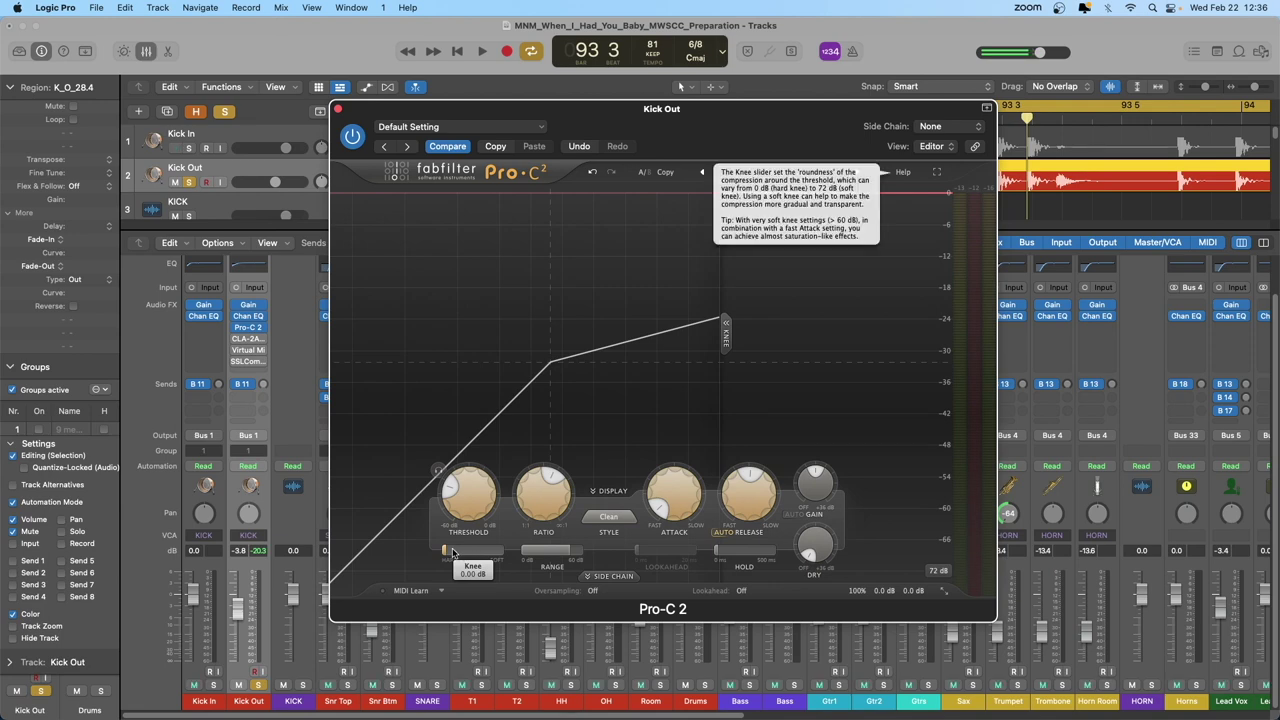
mouse_move(452, 553)
left_mouse_down()
mouse_move(622, 520)
mouse_move(451, 530)
left_mouse_up()
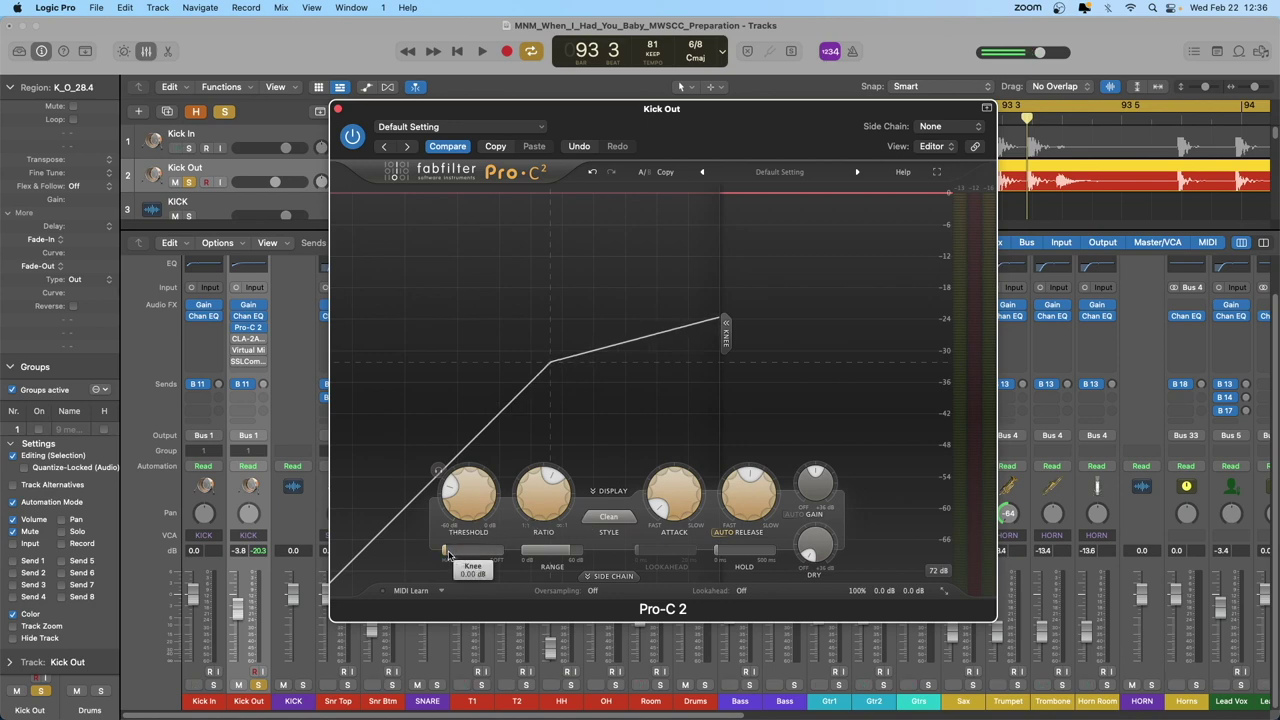
mouse_move(449, 553)
left_click_drag(452, 551, 548, 547)
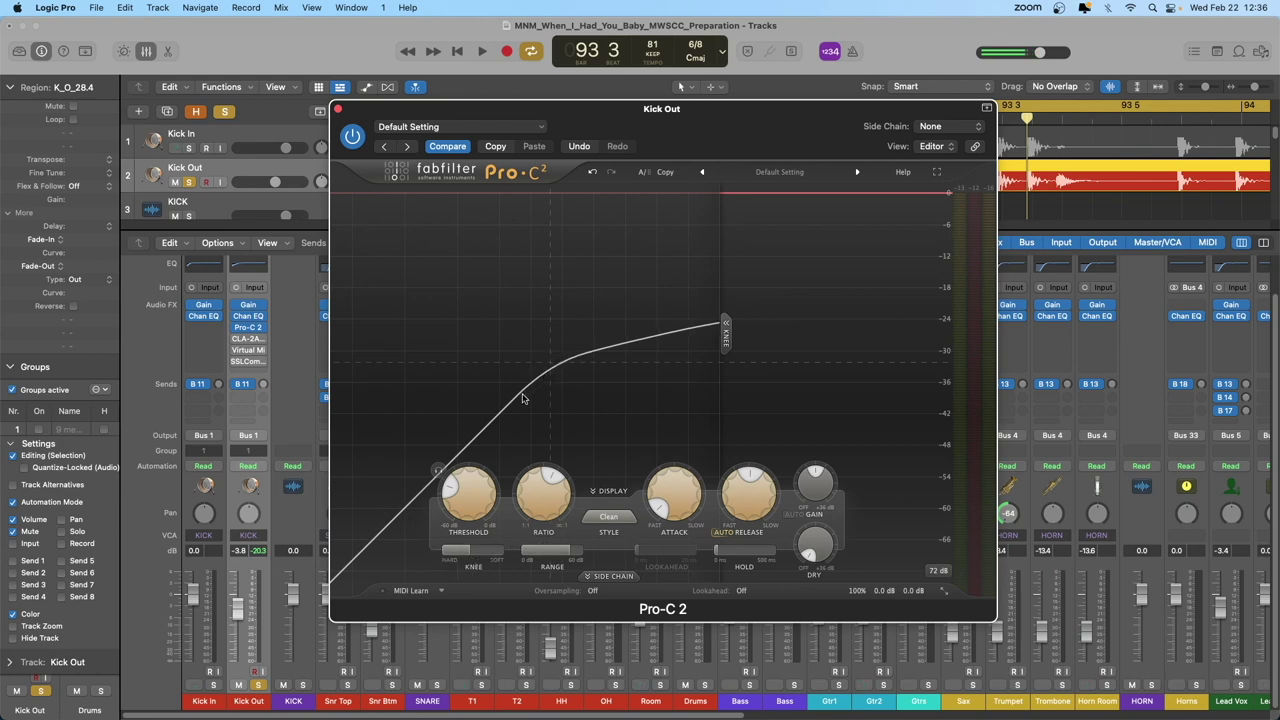
mouse_move(535, 500)
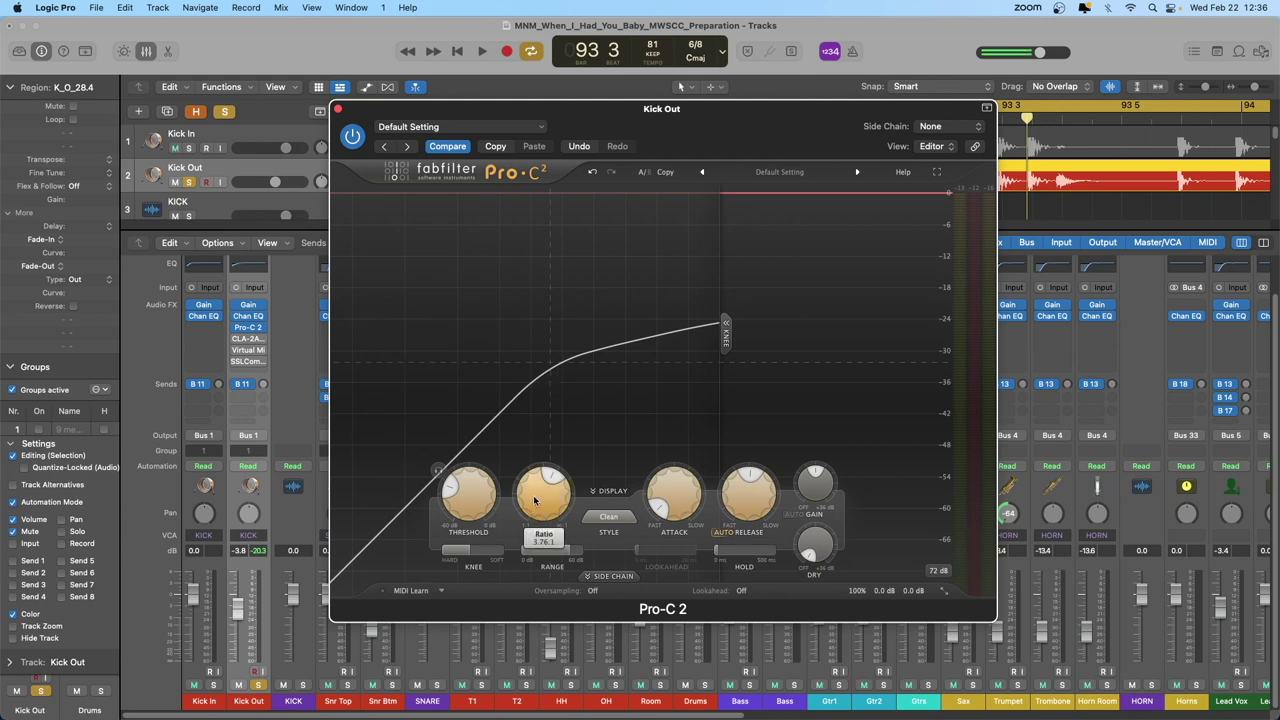
left_click_drag(535, 497, 535, 494)
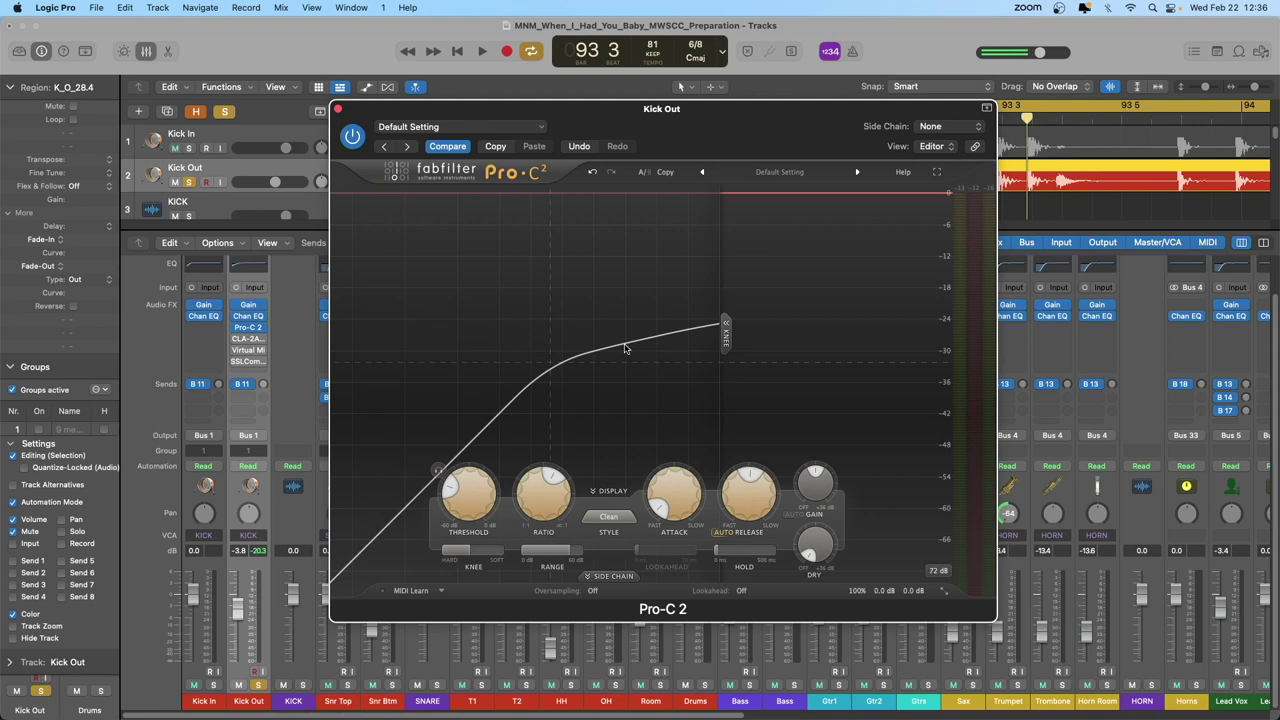
Step: Widen the Pro-C 2 knee from about +1 dB to roughly +58 dB
mouse_move(468, 538)
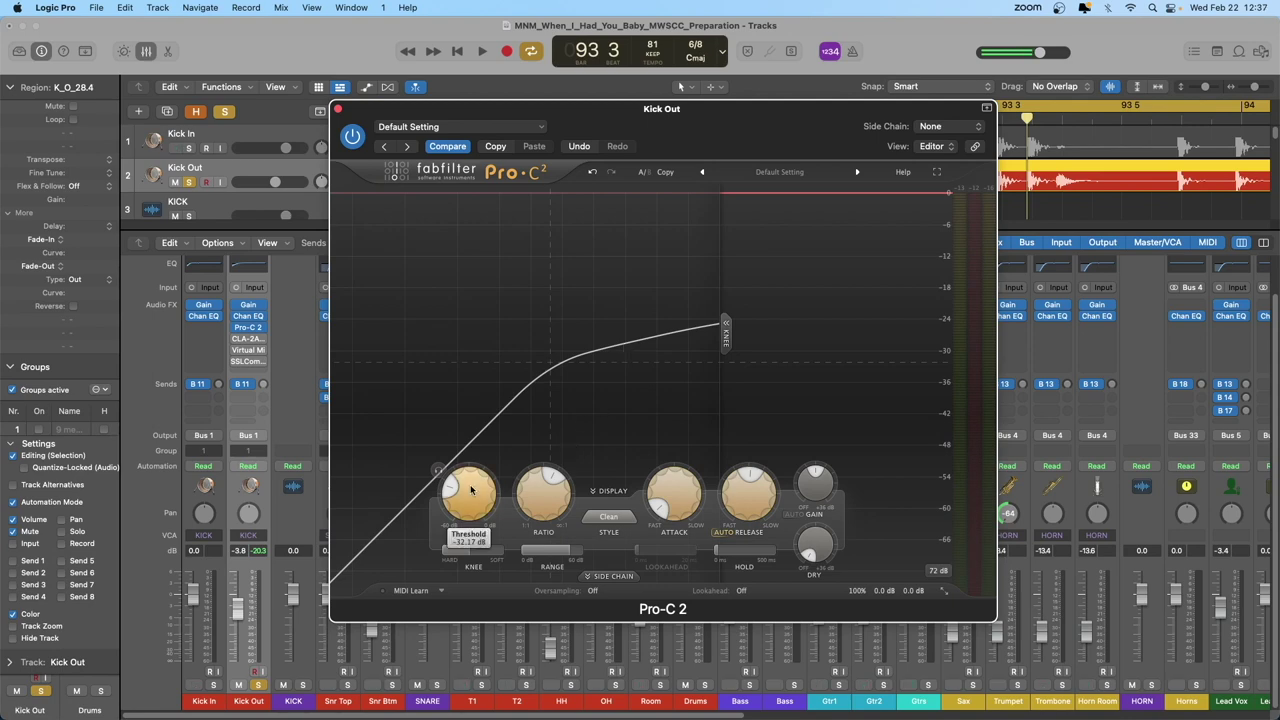
left_click_drag(470, 553, 578, 513)
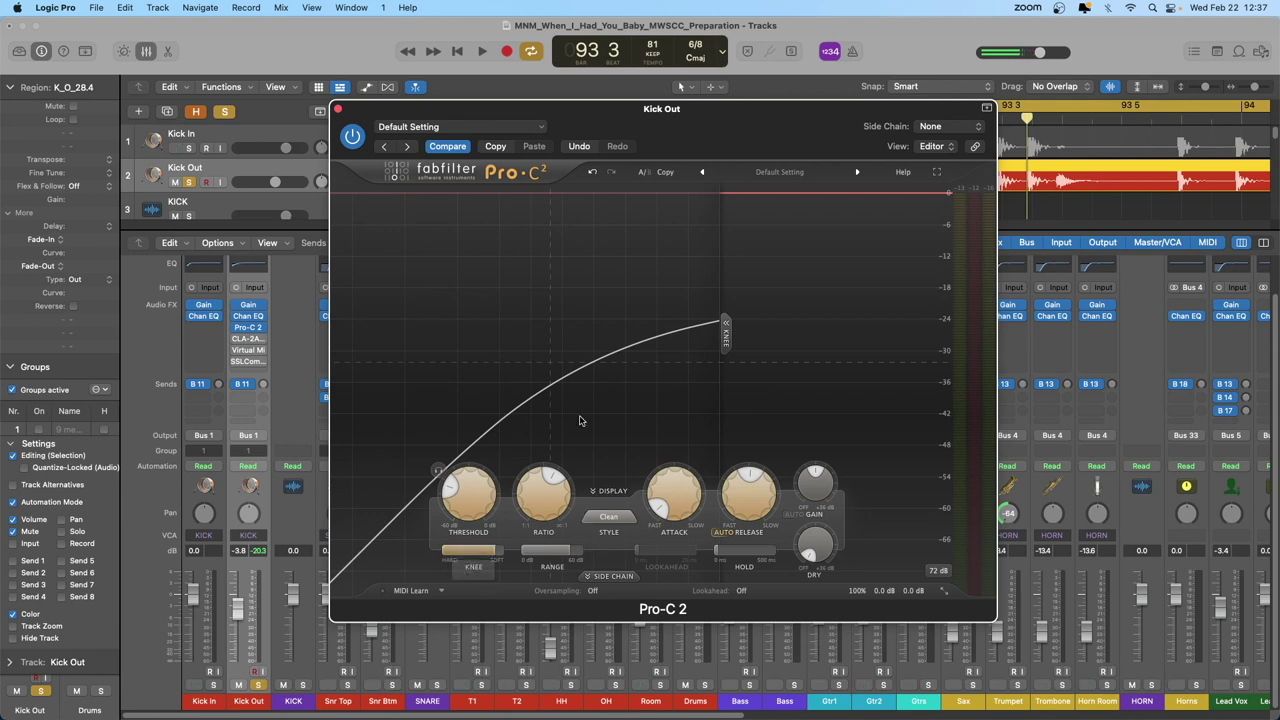
Step: Insert a stereo Plugin Alliance Shadow Hills Class A Mastering compressor on the MIX BUS
scroll(1073, 409, "right", 10)
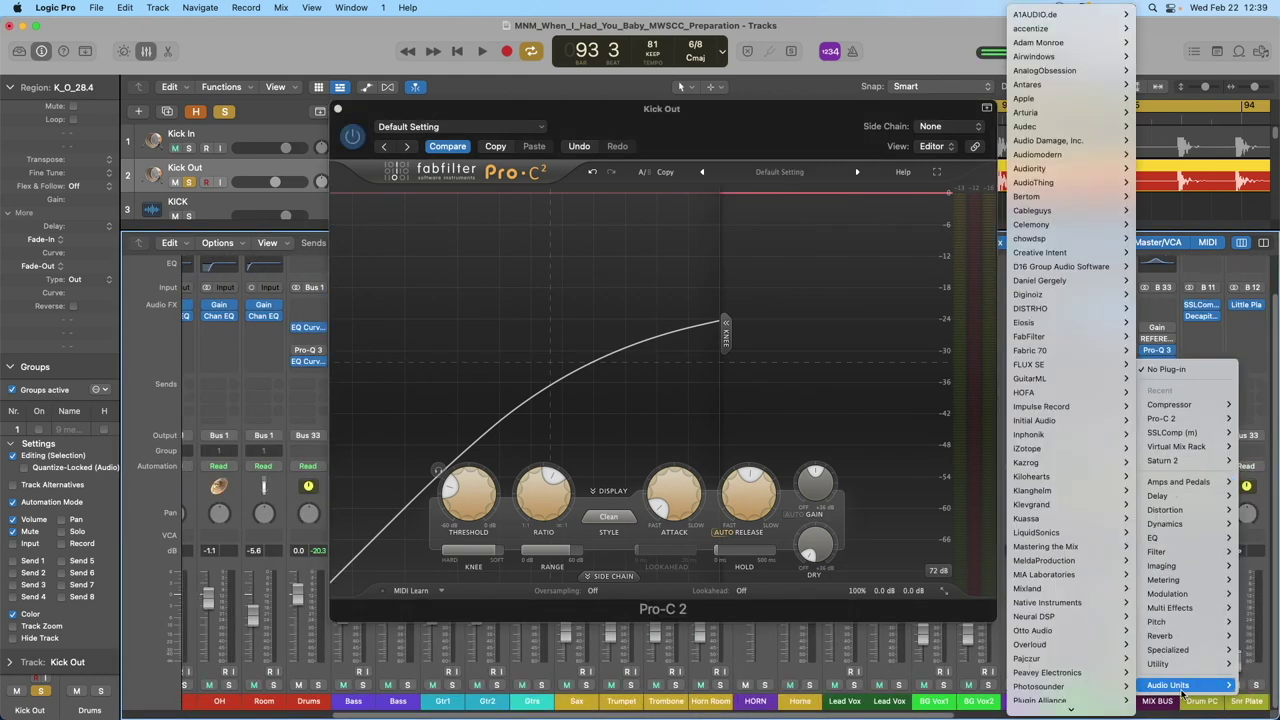
scroll(1045, 672, "down", 2)
mouse_move(1049, 645)
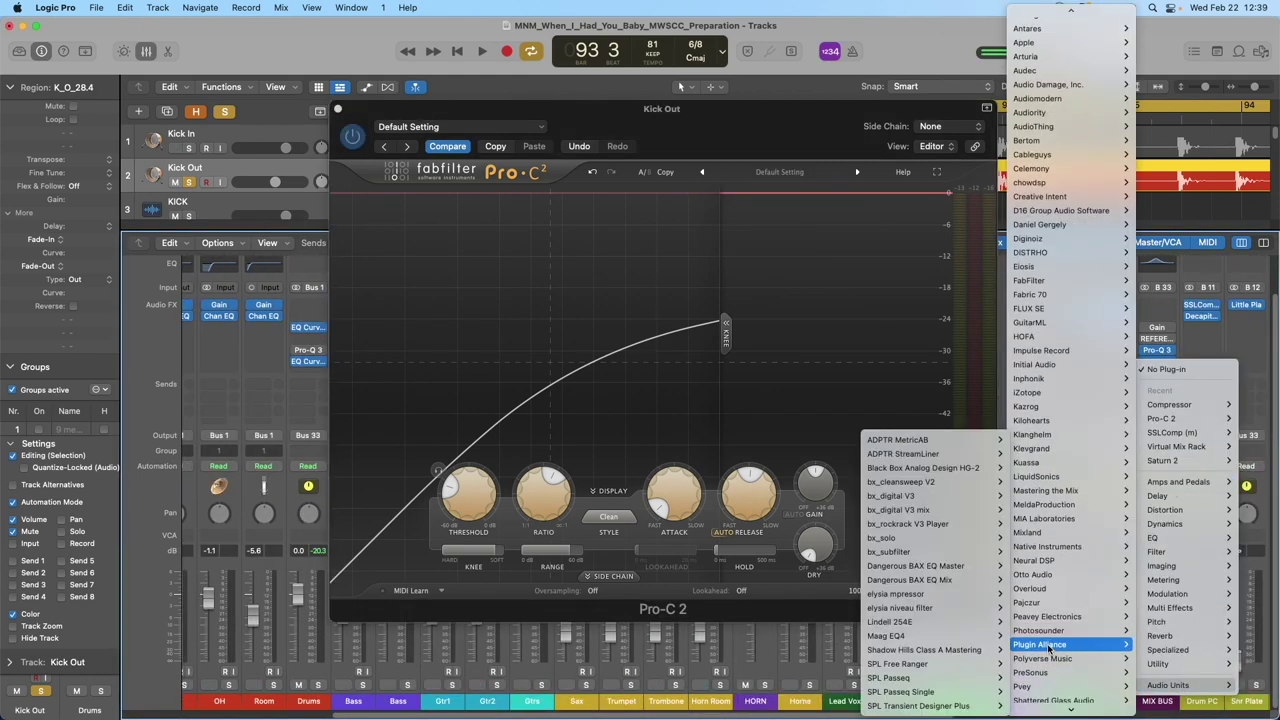
mouse_move(958, 652)
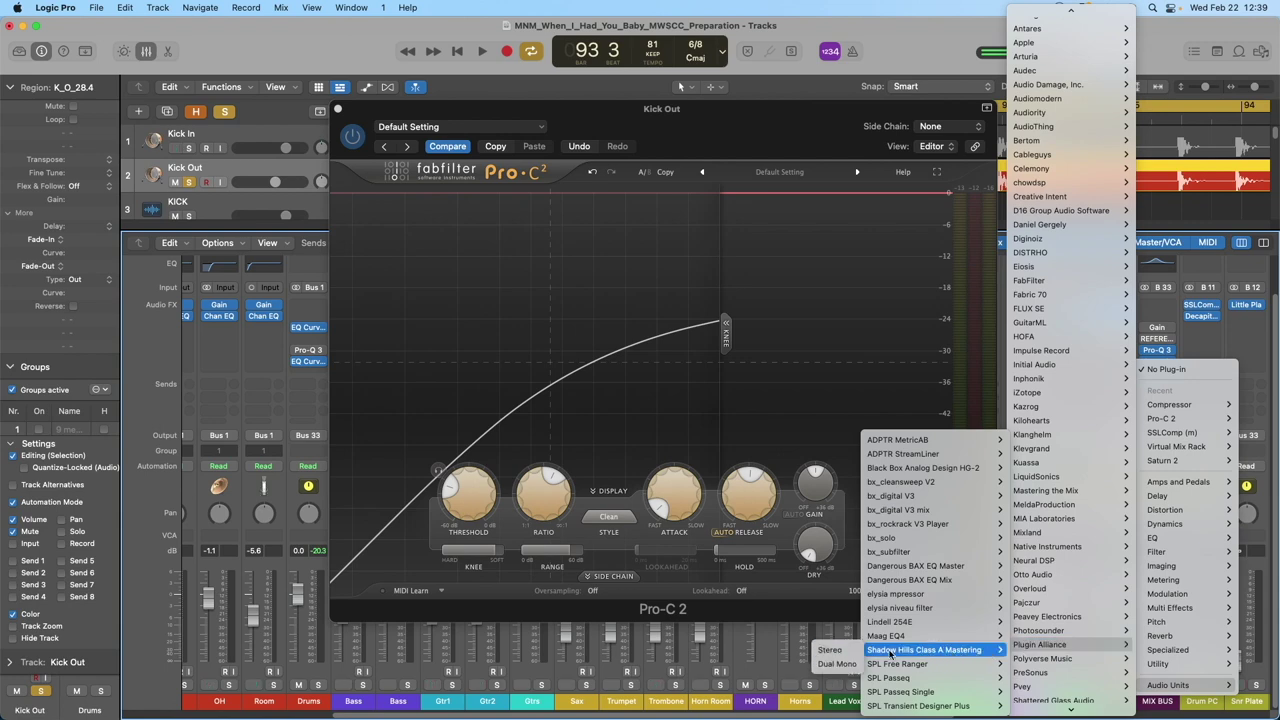
left_click(834, 651)
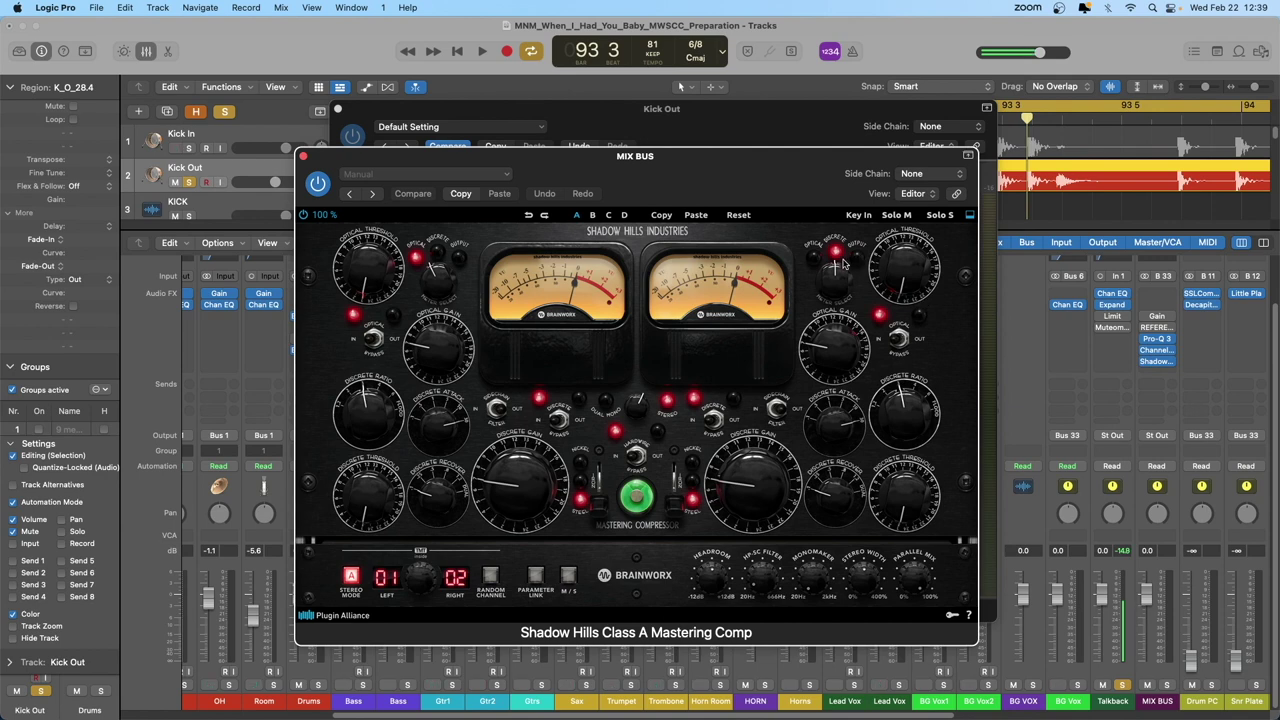
Step: Adjust the Shadow Hills discrete gain and raise the linked optical gain on both channels
left_click_drag(655, 156, 661, 139)
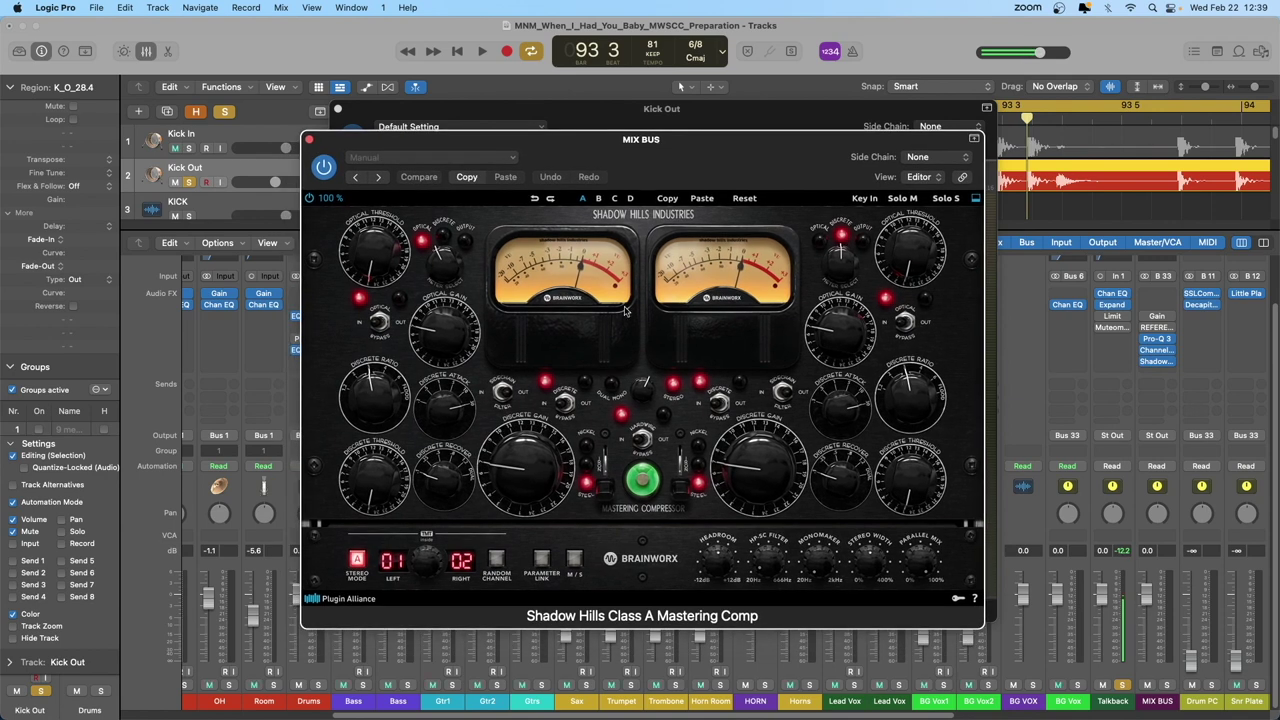
left_click_drag(523, 488, 530, 450)
left_click(541, 558)
mouse_move(451, 347)
left_mouse_down()
mouse_move(450, 311)
mouse_move(446, 338)
left_mouse_up()
left_click_drag(855, 332, 857, 297)
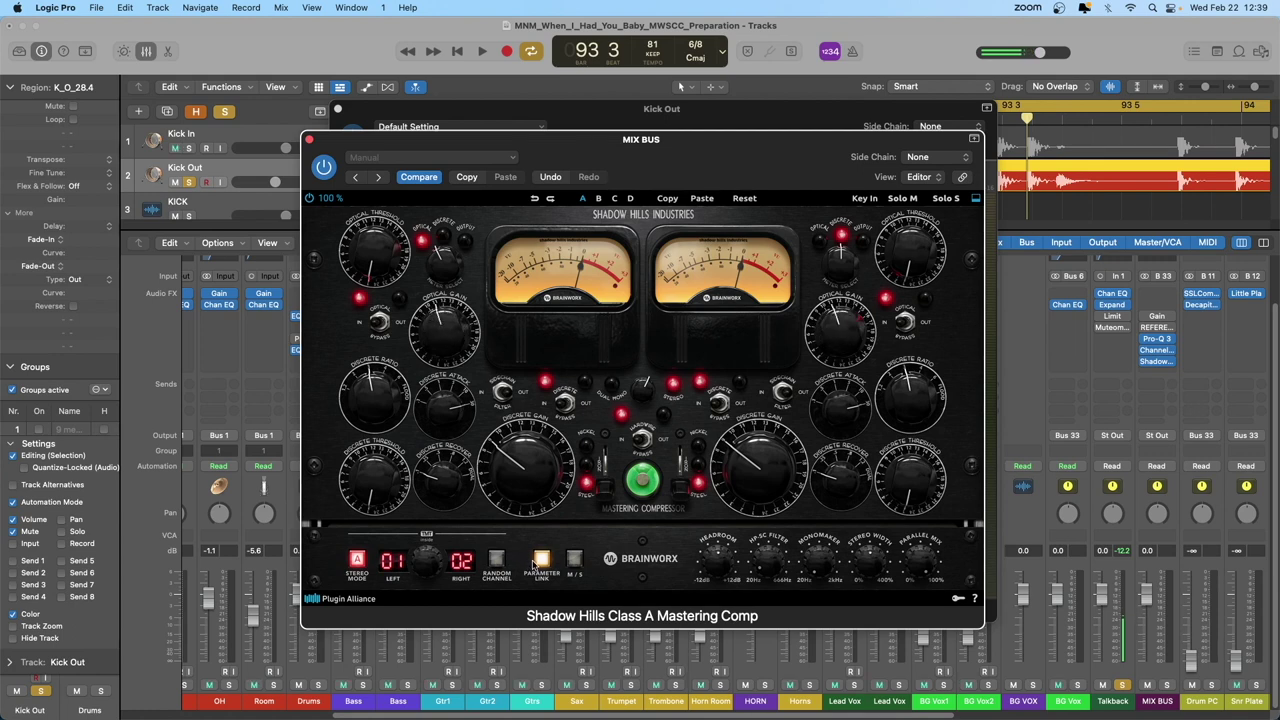
Step: Raise the left discrete ratio unlinked, then relink and raise both discrete gains together
left_click(541, 561)
left_click_drag(376, 405, 381, 366)
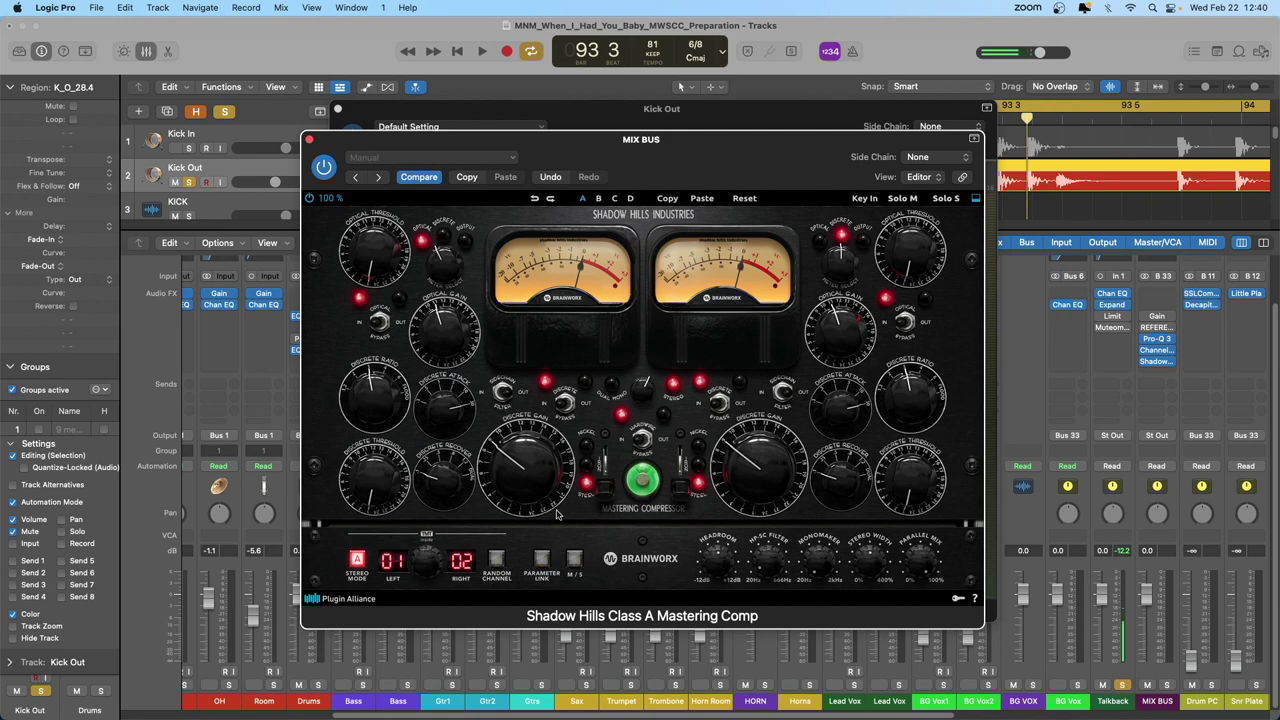
left_click(541, 558)
left_click_drag(525, 465, 525, 403)
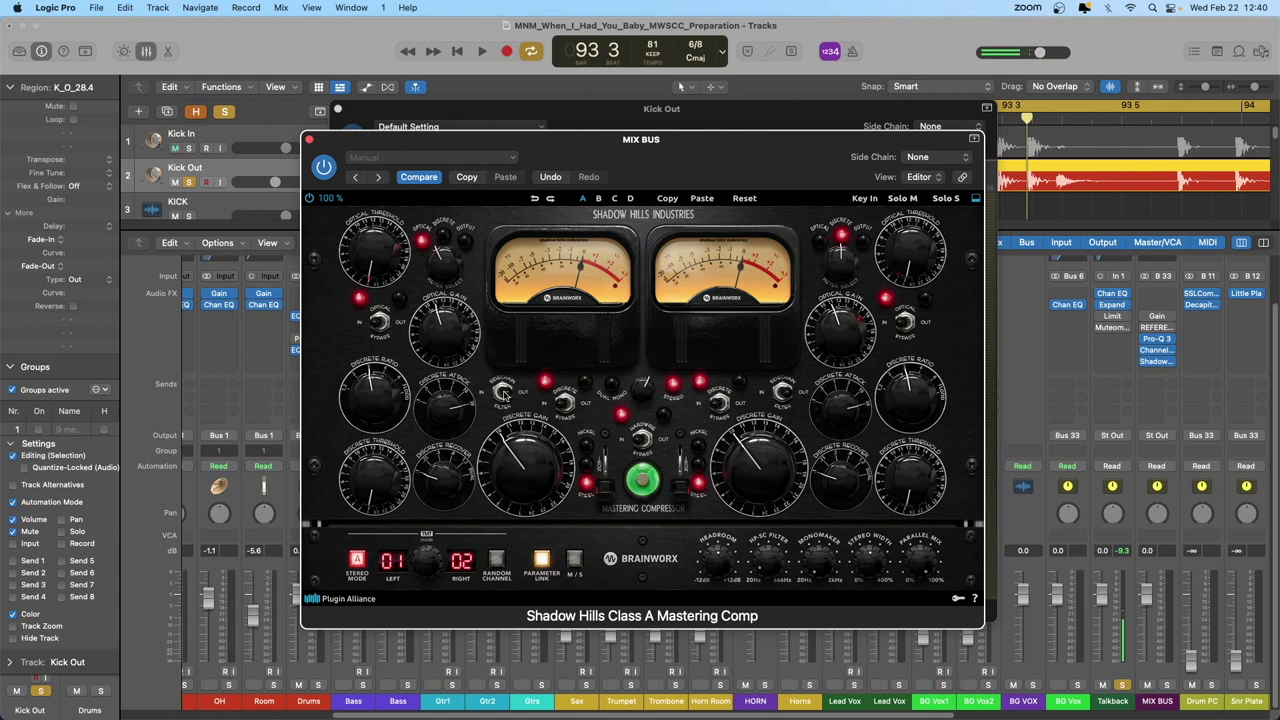
Step: Compare with bypass, settle on mid/side processing, and close the Shadow Hills window
left_click(323, 168)
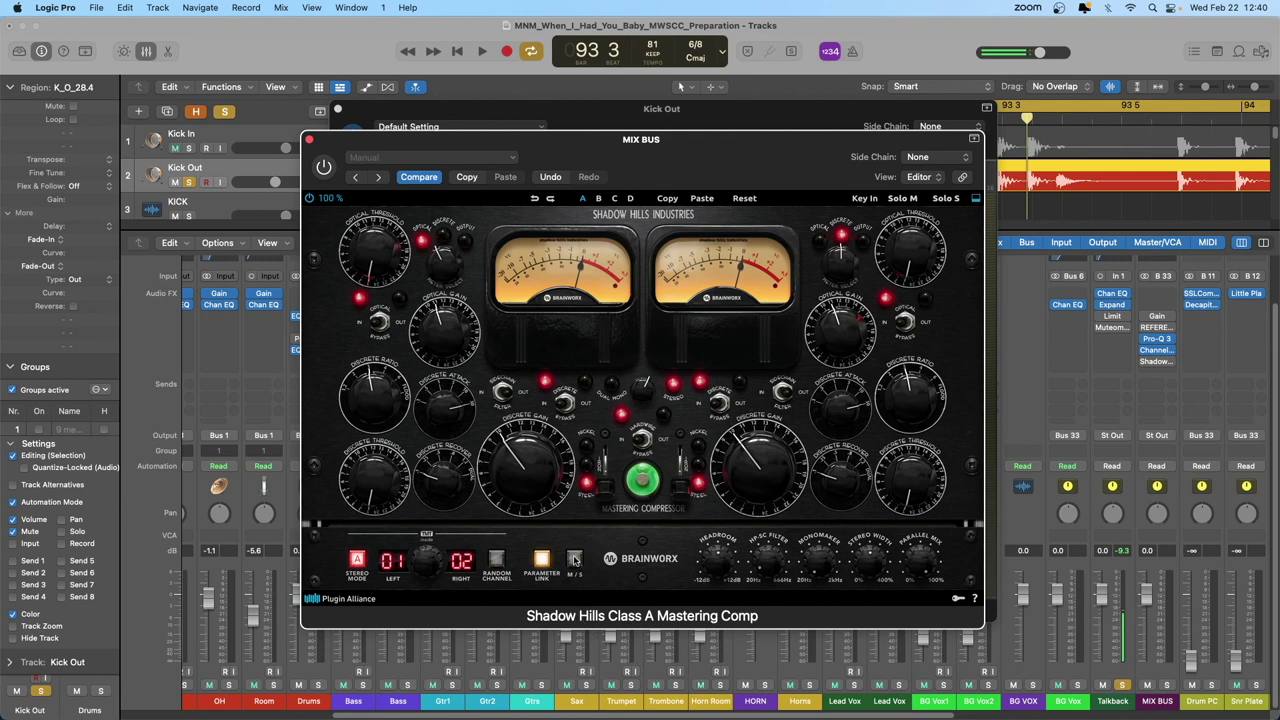
left_click(575, 560)
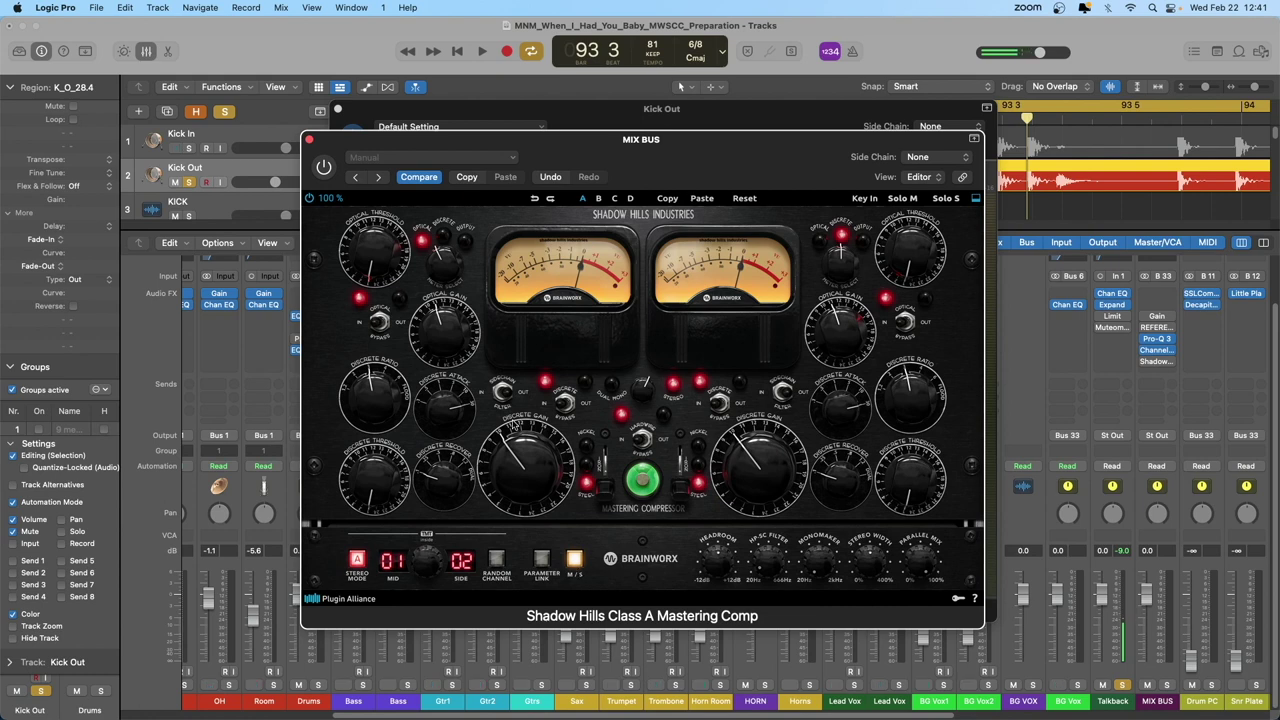
left_click(576, 561)
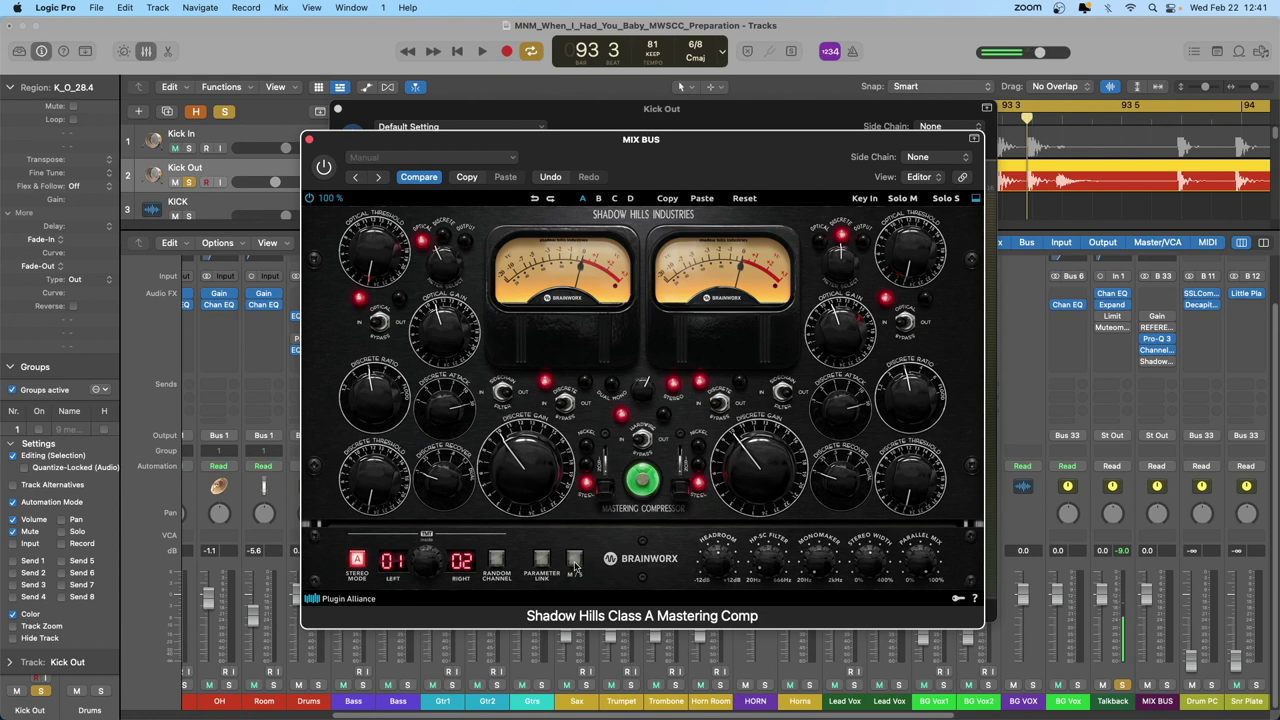
left_click(576, 561)
left_click(576, 562)
left_click(576, 561)
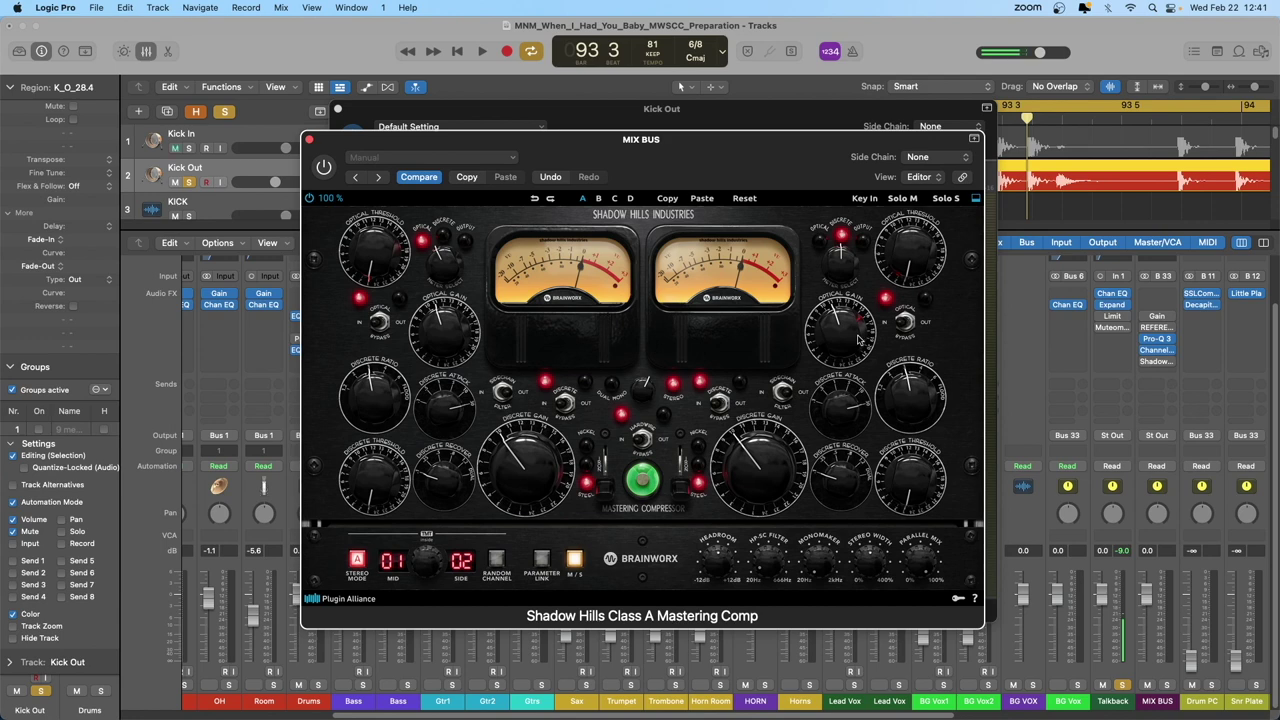
left_click(309, 139)
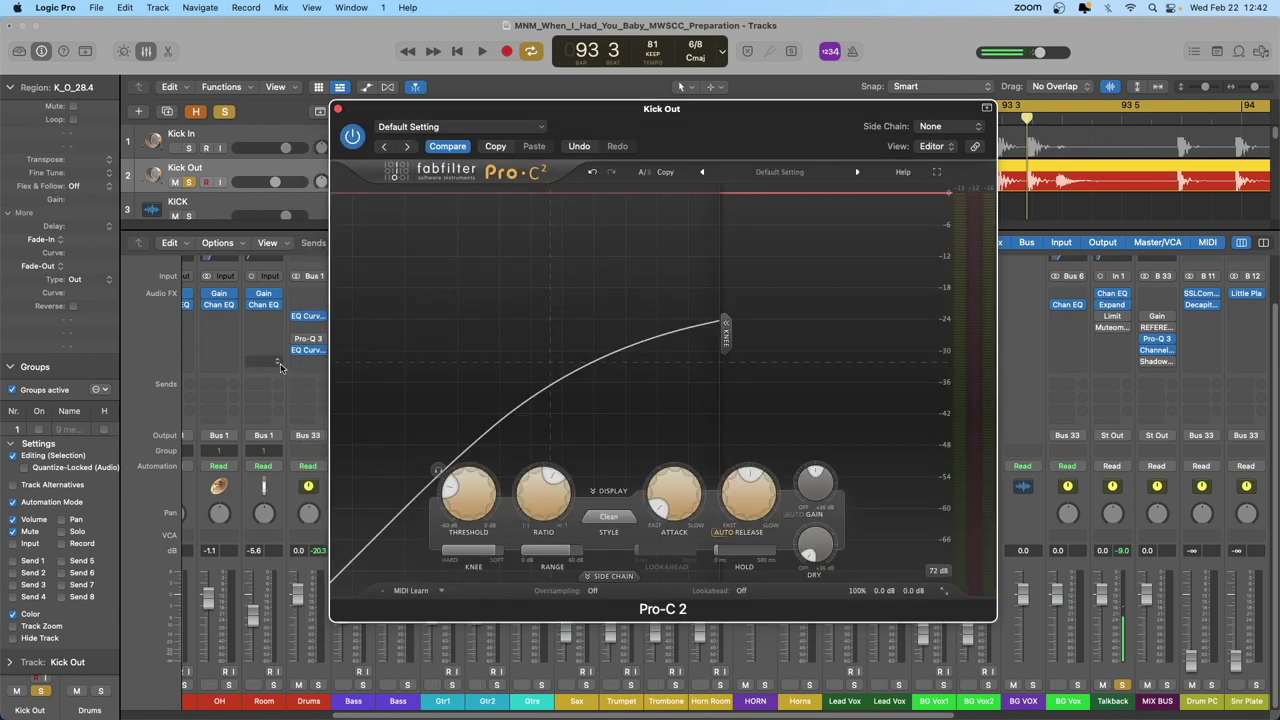
Step: Close Pro-C 2, open Kick Out's Virtual Mix Rack, and select Dist 2 on FG-Stress
left_click(338, 108)
scroll(309, 395, "left", 3)
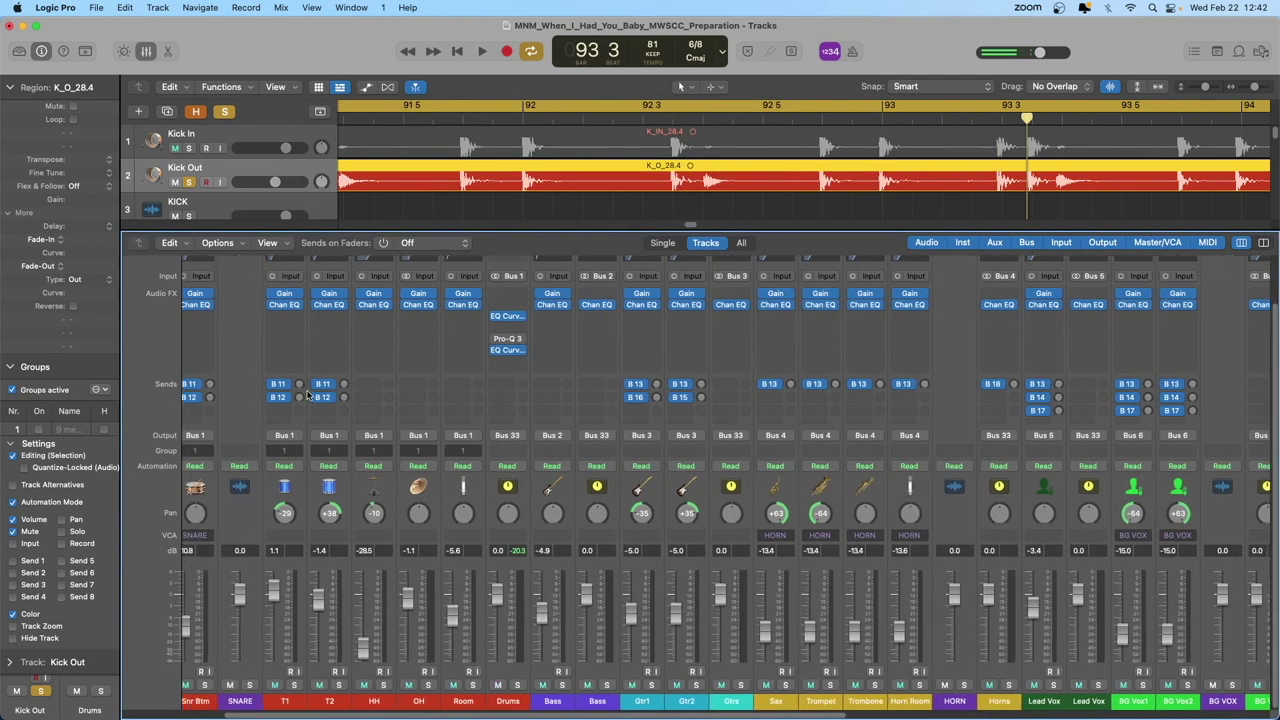
scroll(305, 392, "left", 3)
left_click(240, 339)
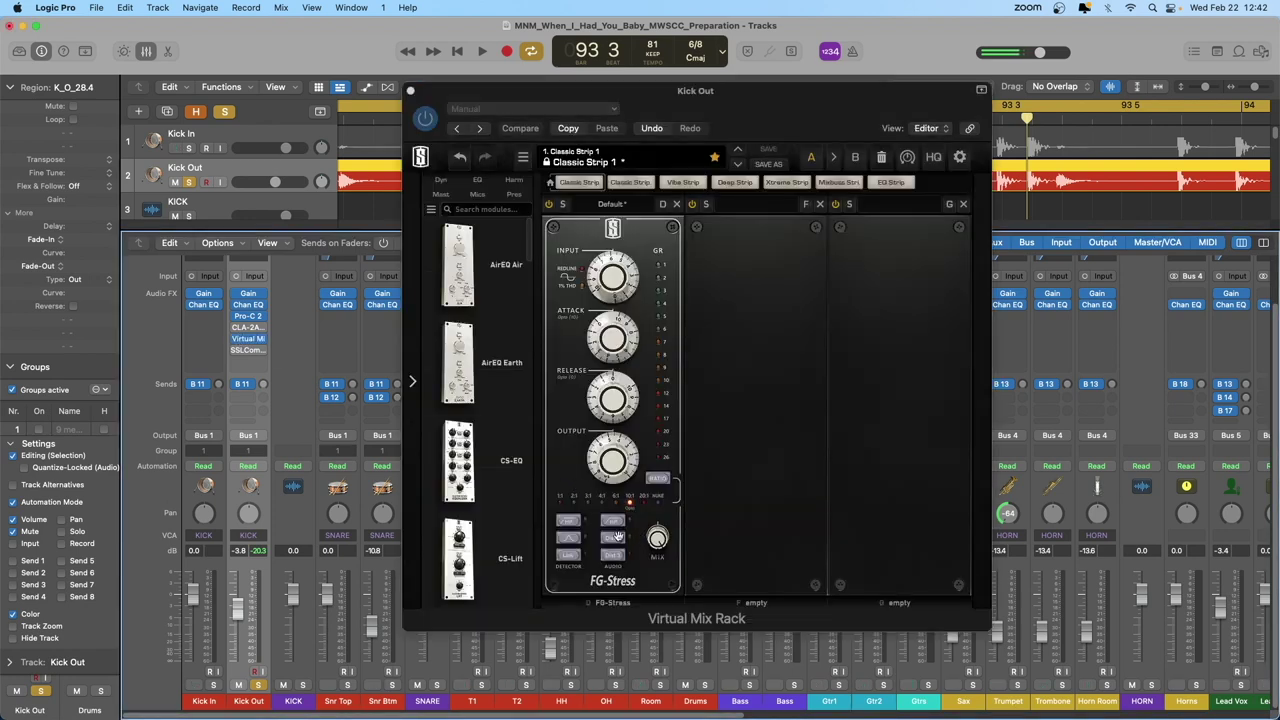
left_click(613, 540)
left_click(613, 540)
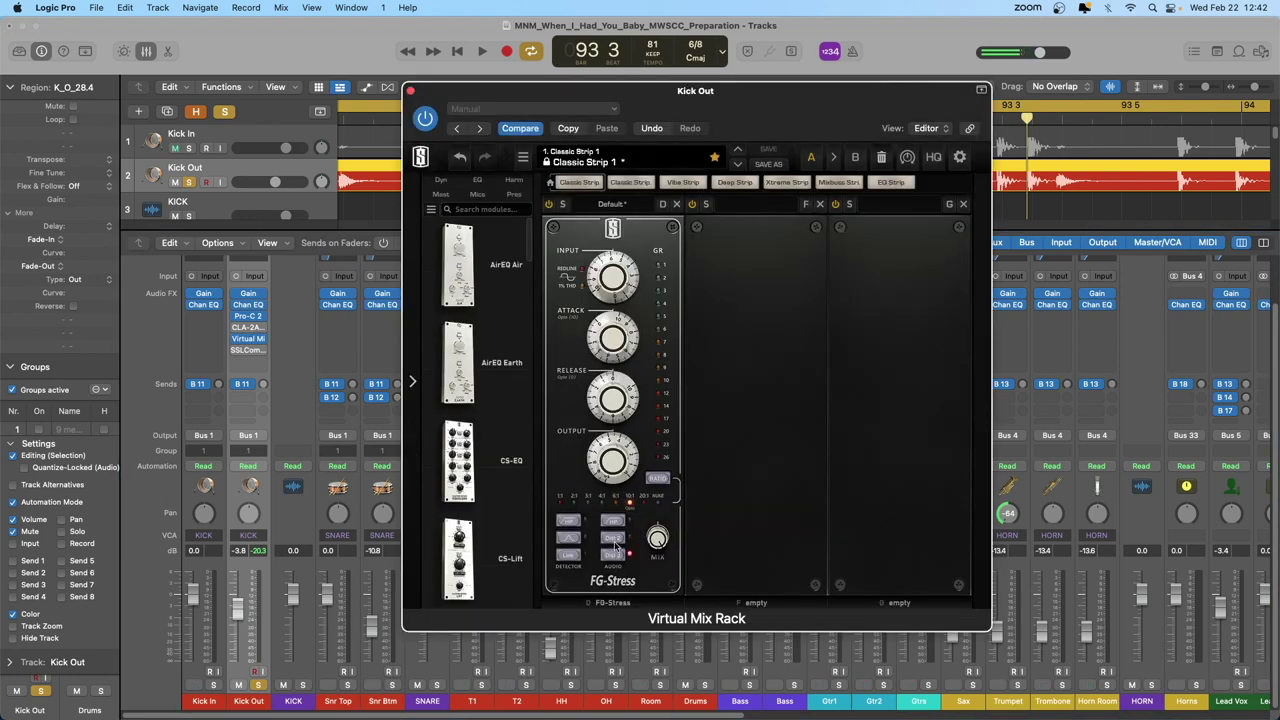
left_click(613, 538)
Step: During playback compare FG-Stress Dist 2 and Dist 3, raise its Input, then bypass the rack
key("space")
left_click(613, 538)
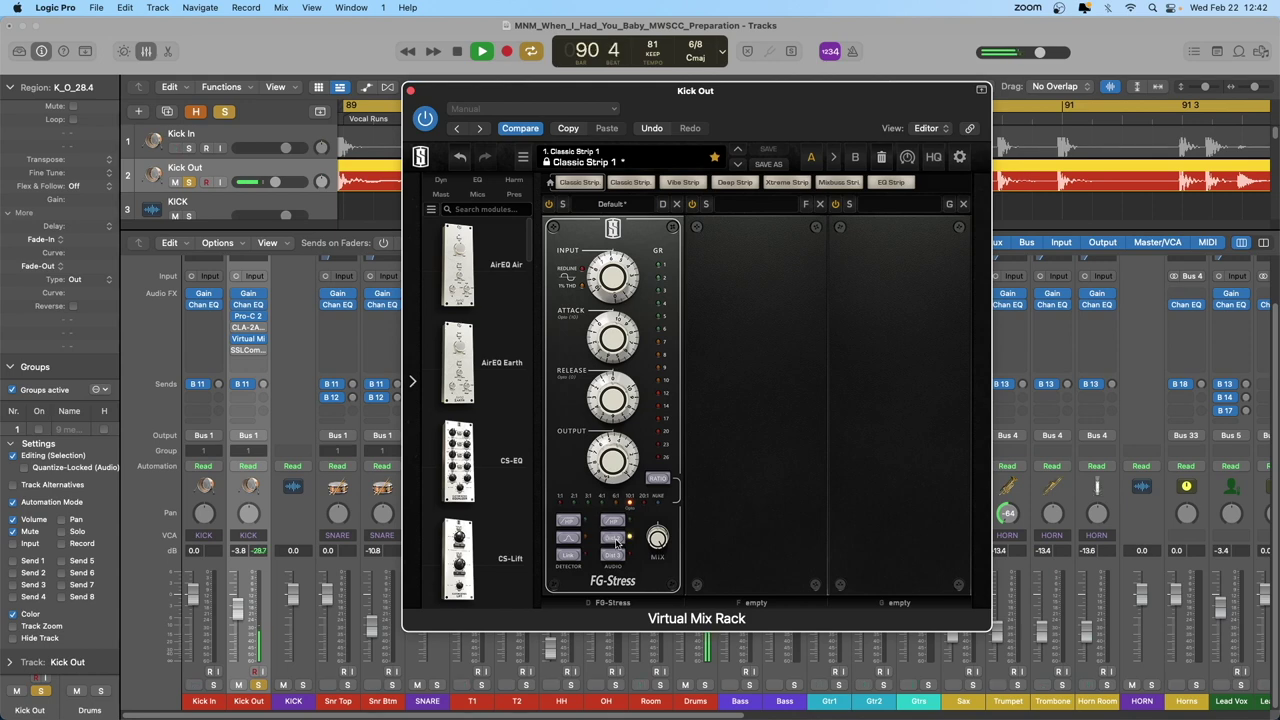
left_click(613, 554)
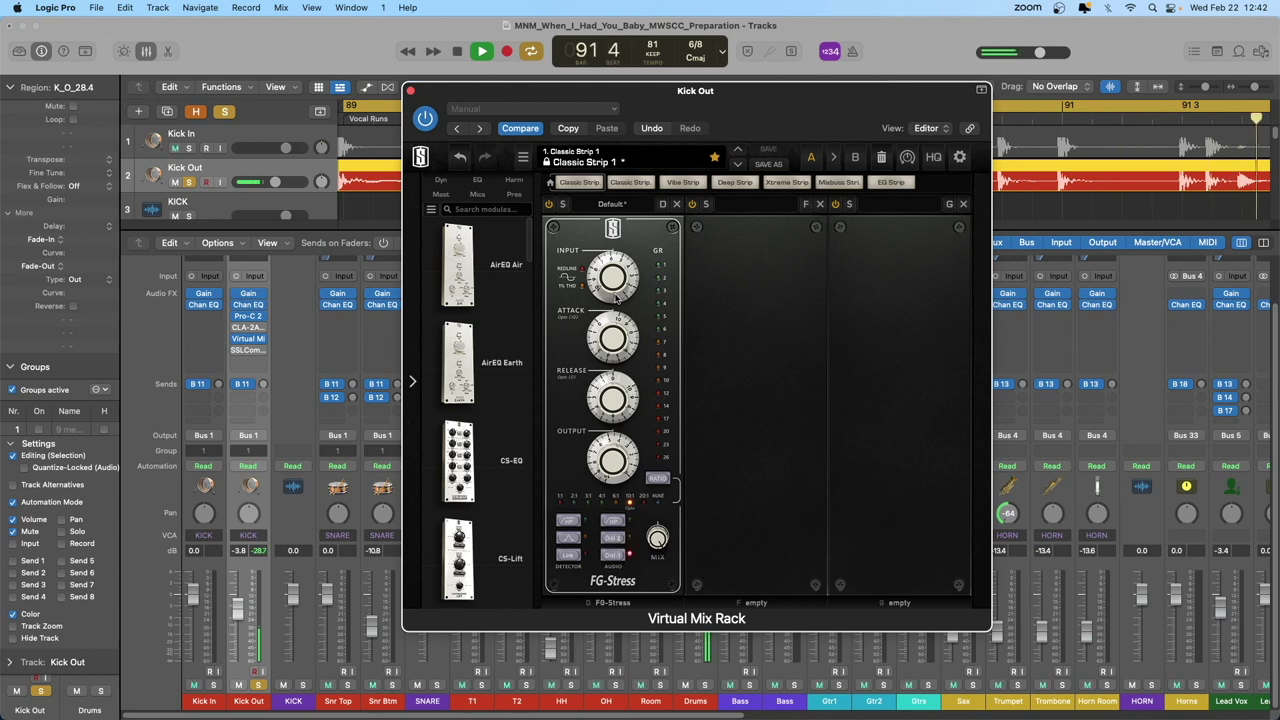
left_click_drag(616, 297, 616, 258)
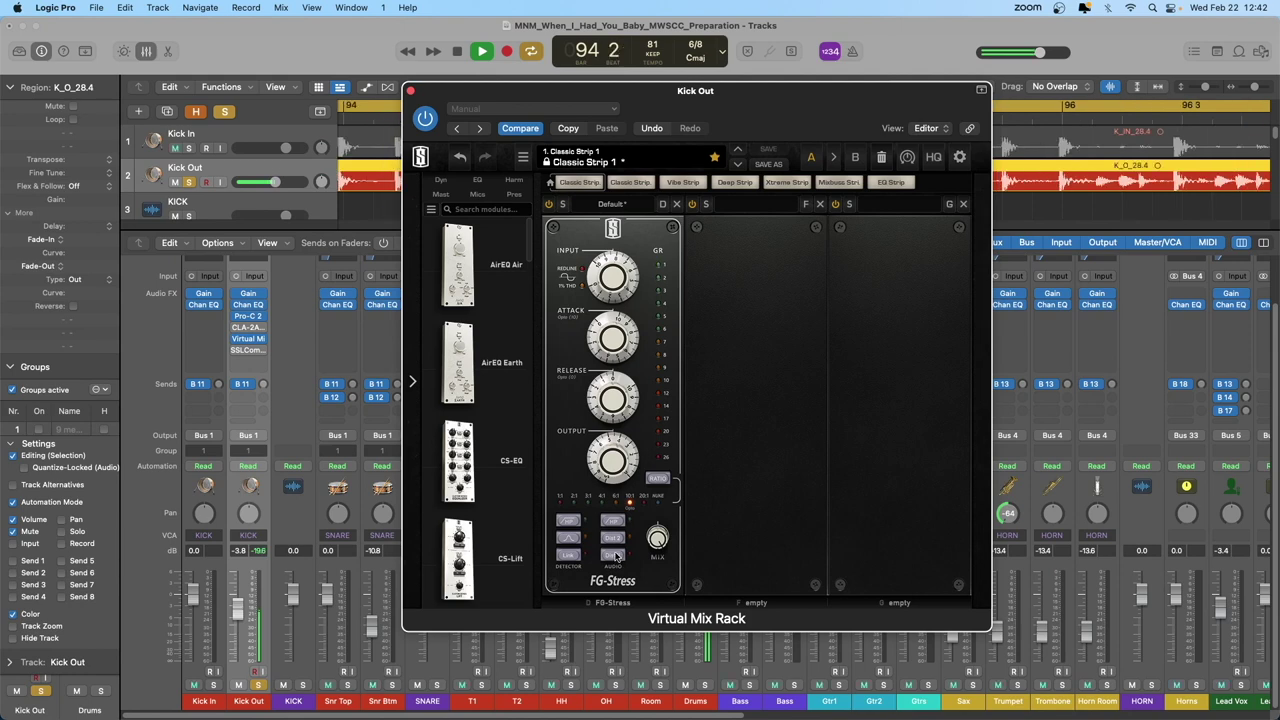
left_click(613, 538)
left_click(613, 555)
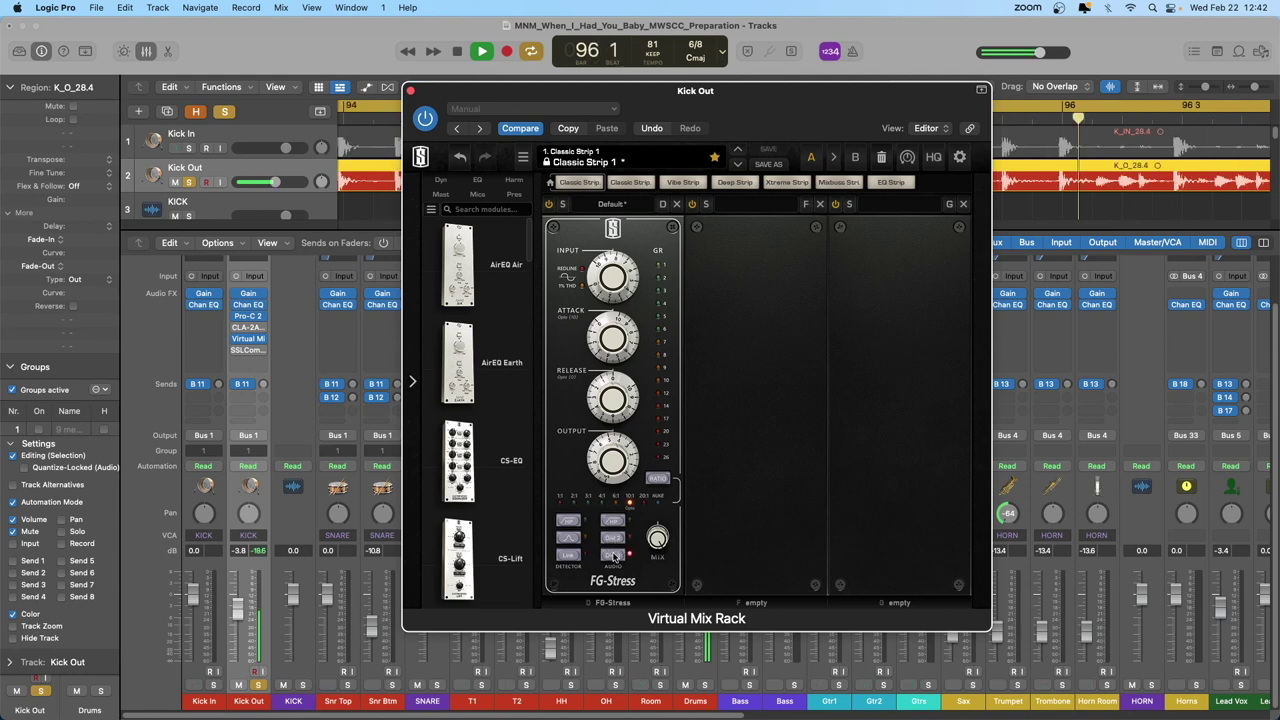
key("space")
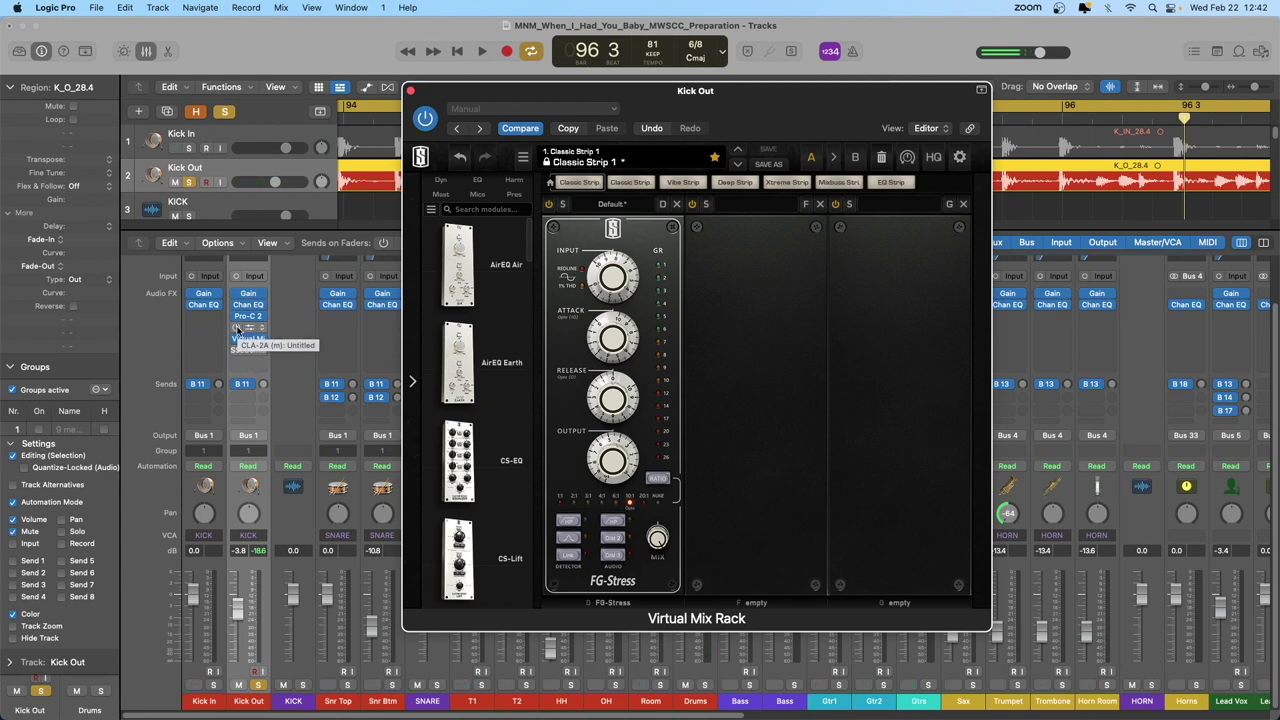
left_click(238, 338)
Step: Set the Kick Out Pro-C 2 compression style to Mastering
left_click(249, 316)
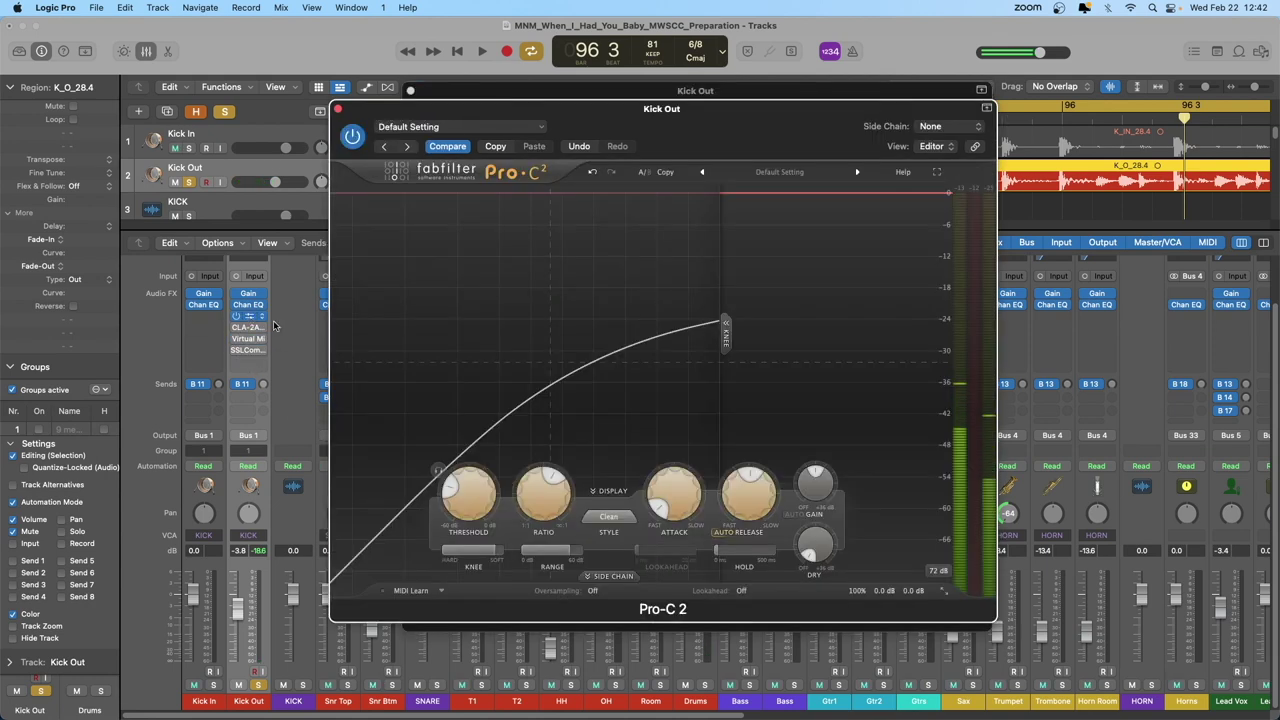
left_click(611, 519)
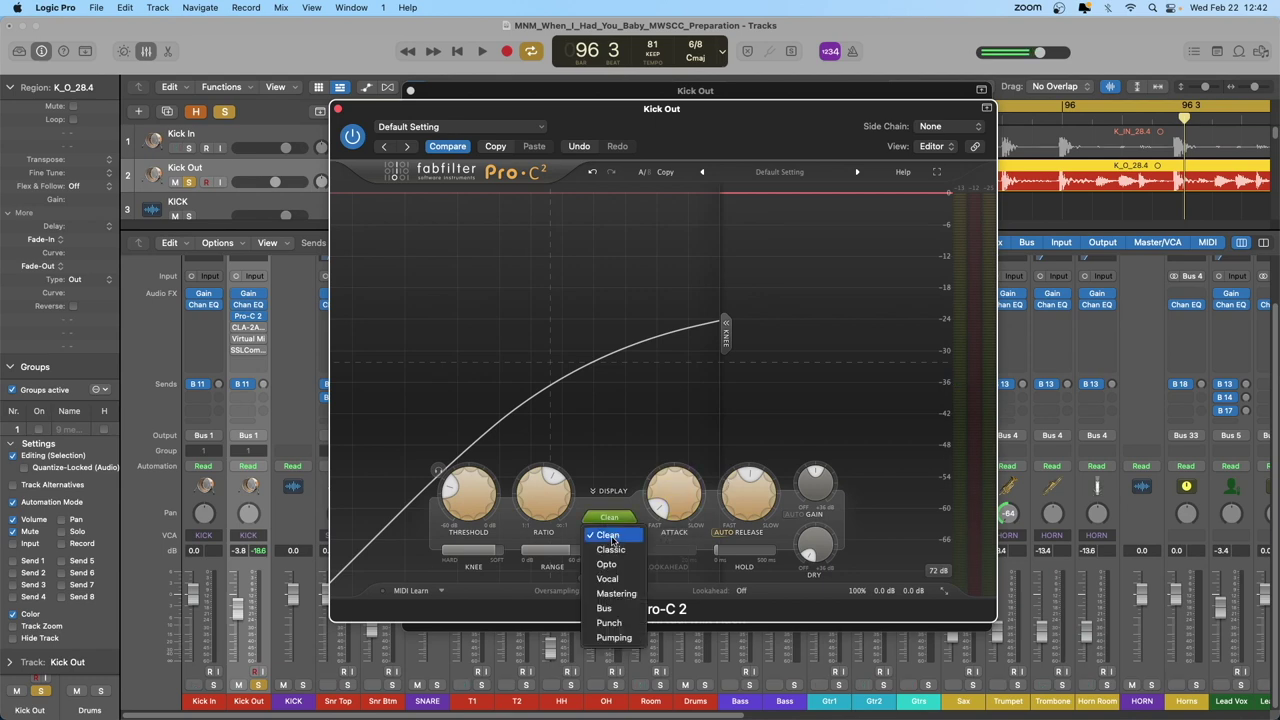
left_click(617, 593)
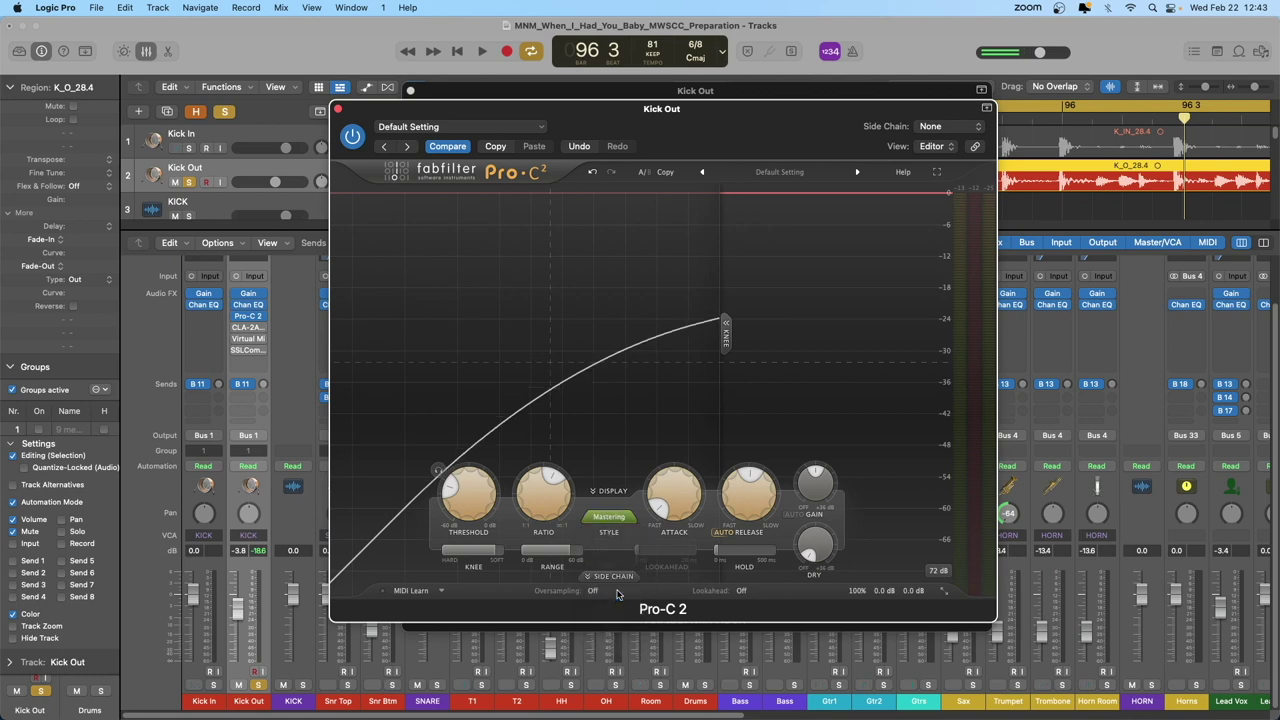
Step: Insert a mono Logic Compressor after SSLComp, adjust its Distortion, and close it
left_click(237, 361)
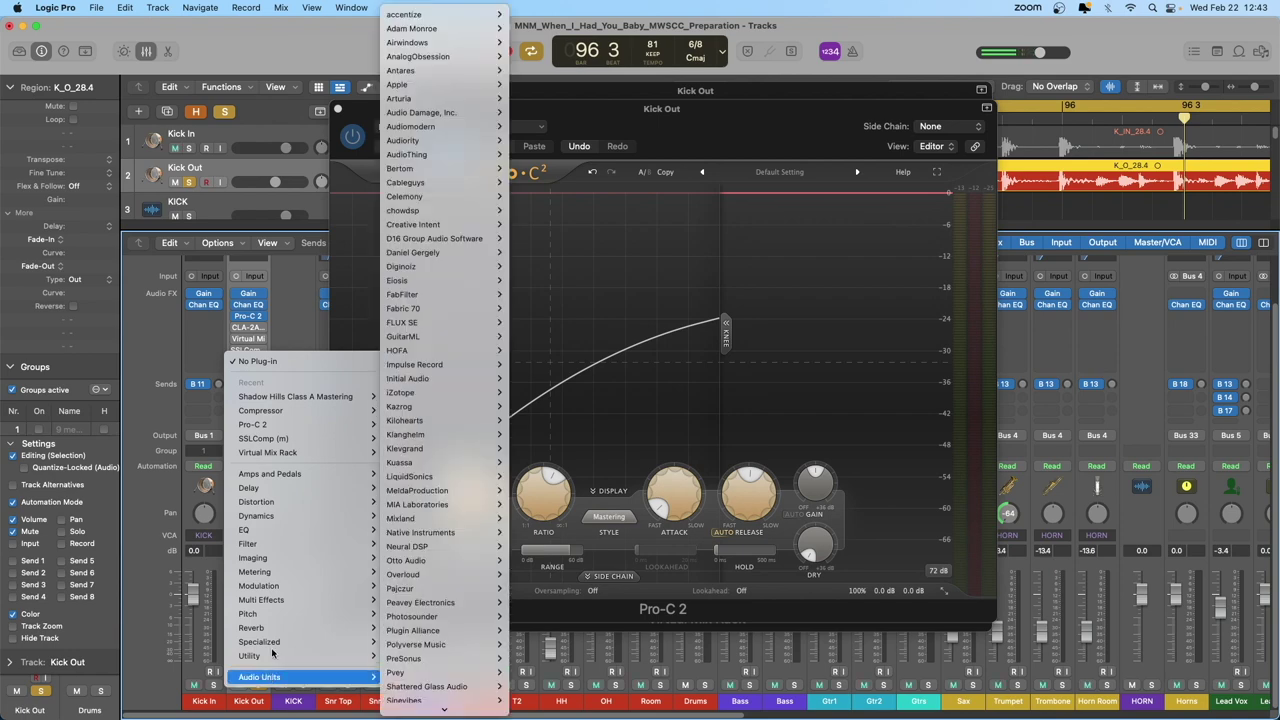
mouse_move(262, 517)
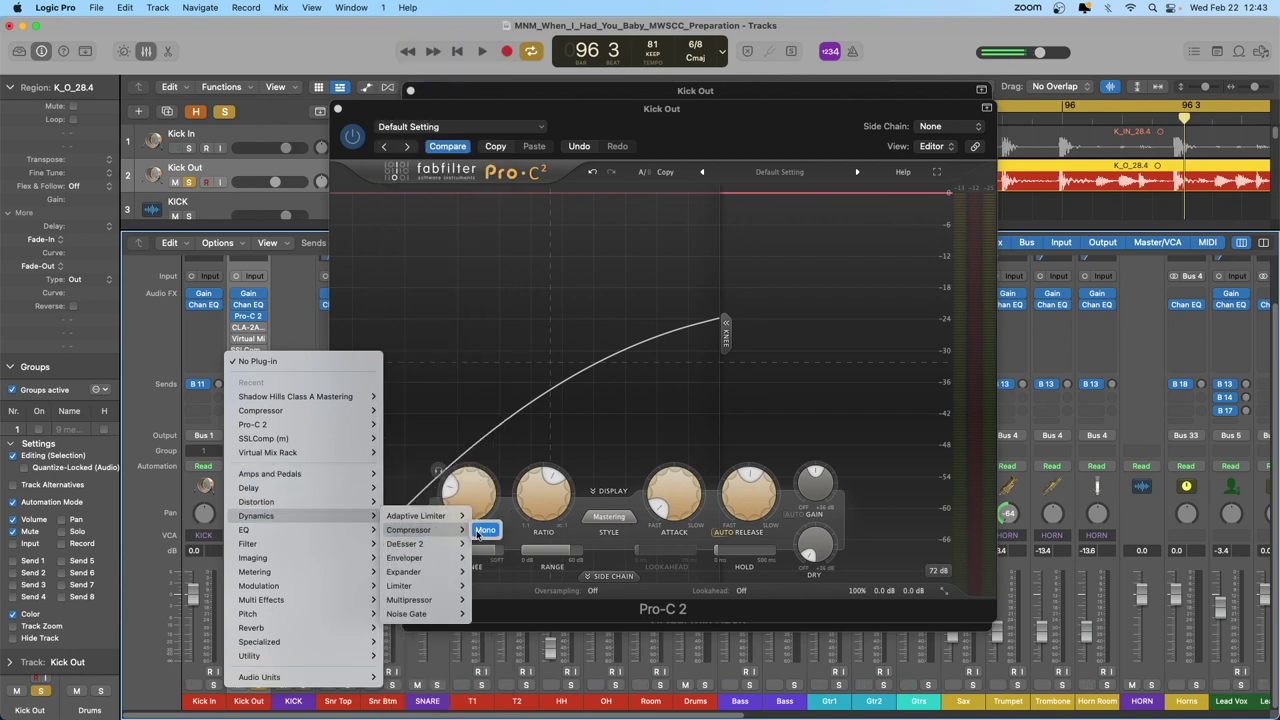
left_click(478, 528)
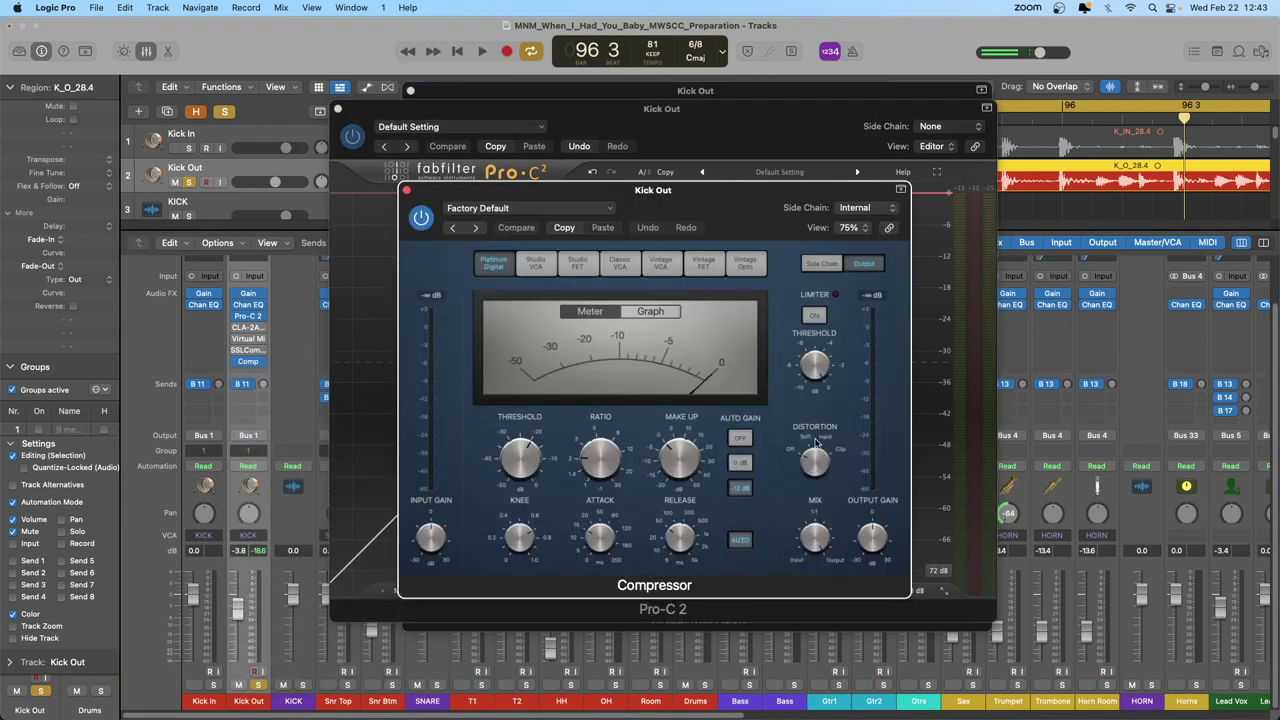
left_click(815, 455)
mouse_move(815, 438)
left_mouse_down()
mouse_move(815, 469)
mouse_move(818, 452)
left_mouse_up()
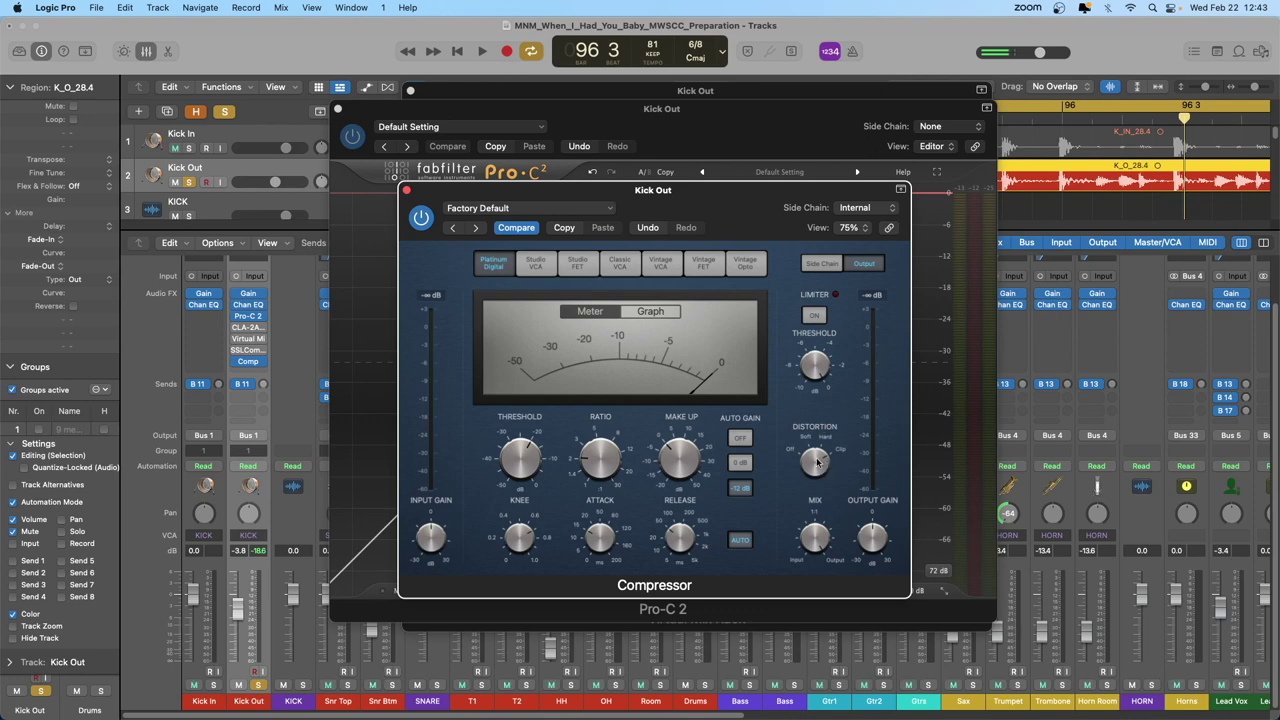
left_click(406, 190)
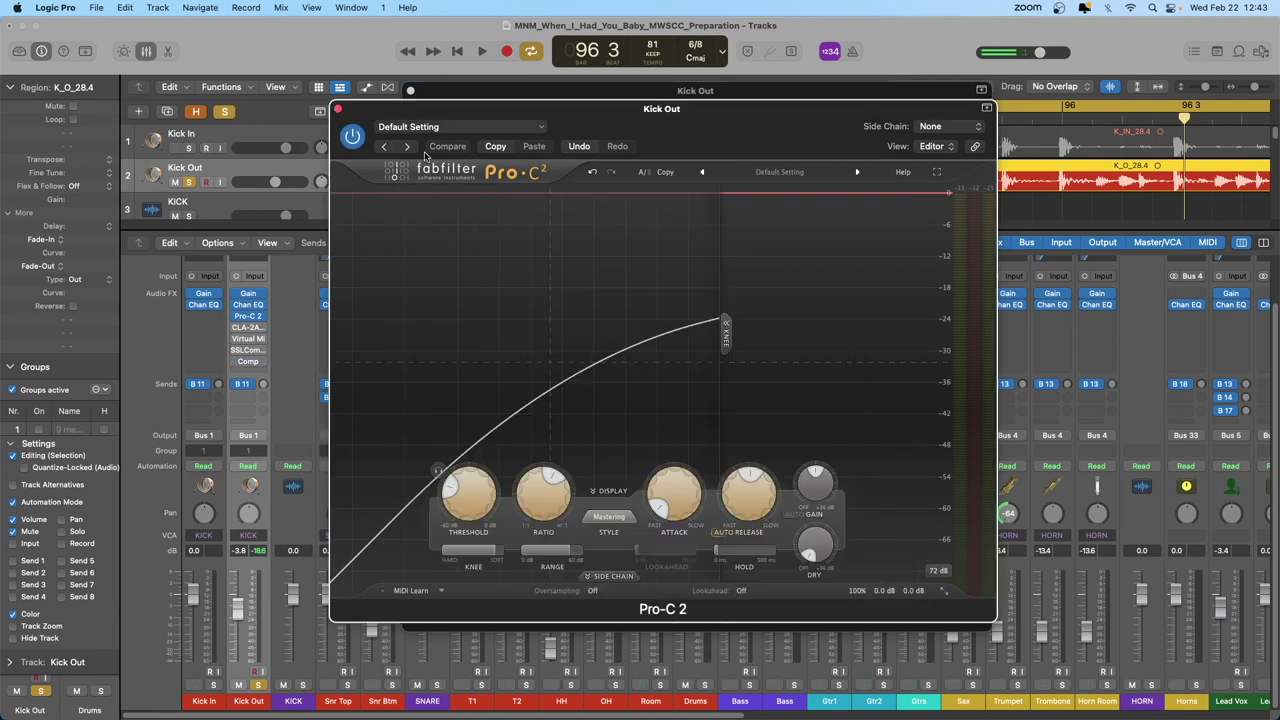
Step: Close the open plug-in windows and add a stereo Virtual Mix Rack to the MIX BUS
left_click(338, 108)
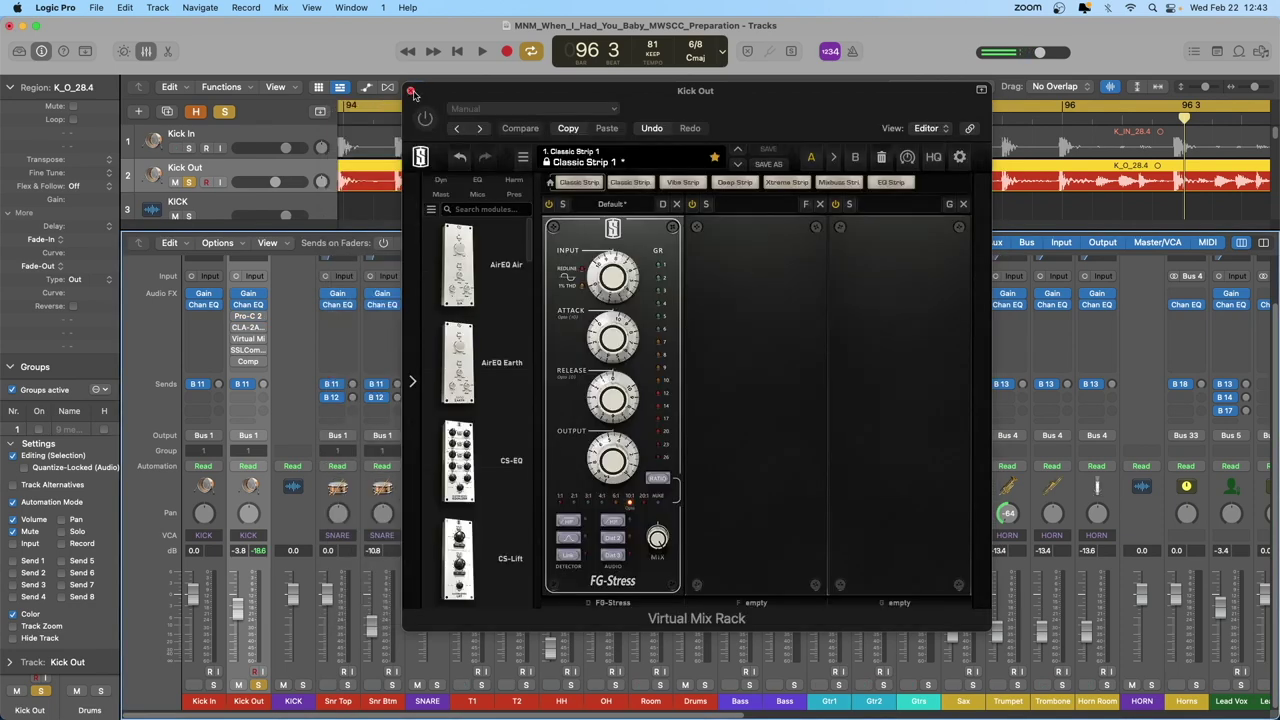
left_click(412, 93)
scroll(744, 404, "right", 10)
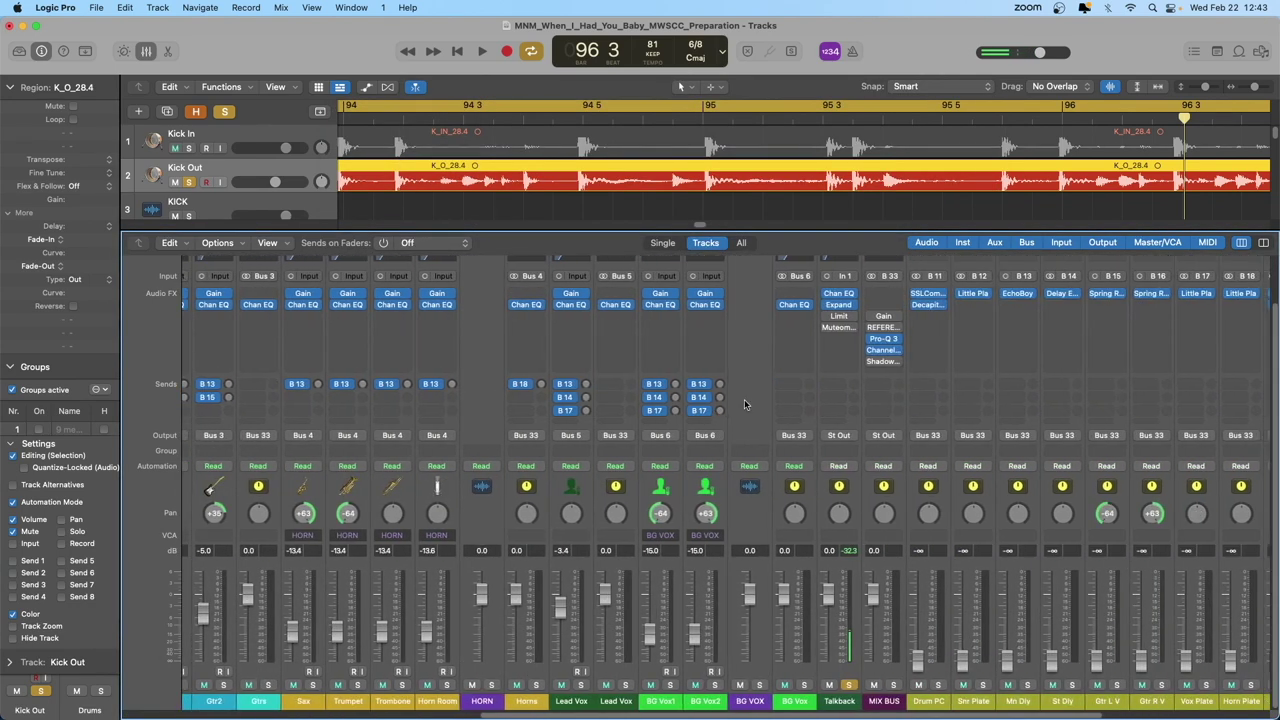
left_click(883, 371)
mouse_move(960, 460)
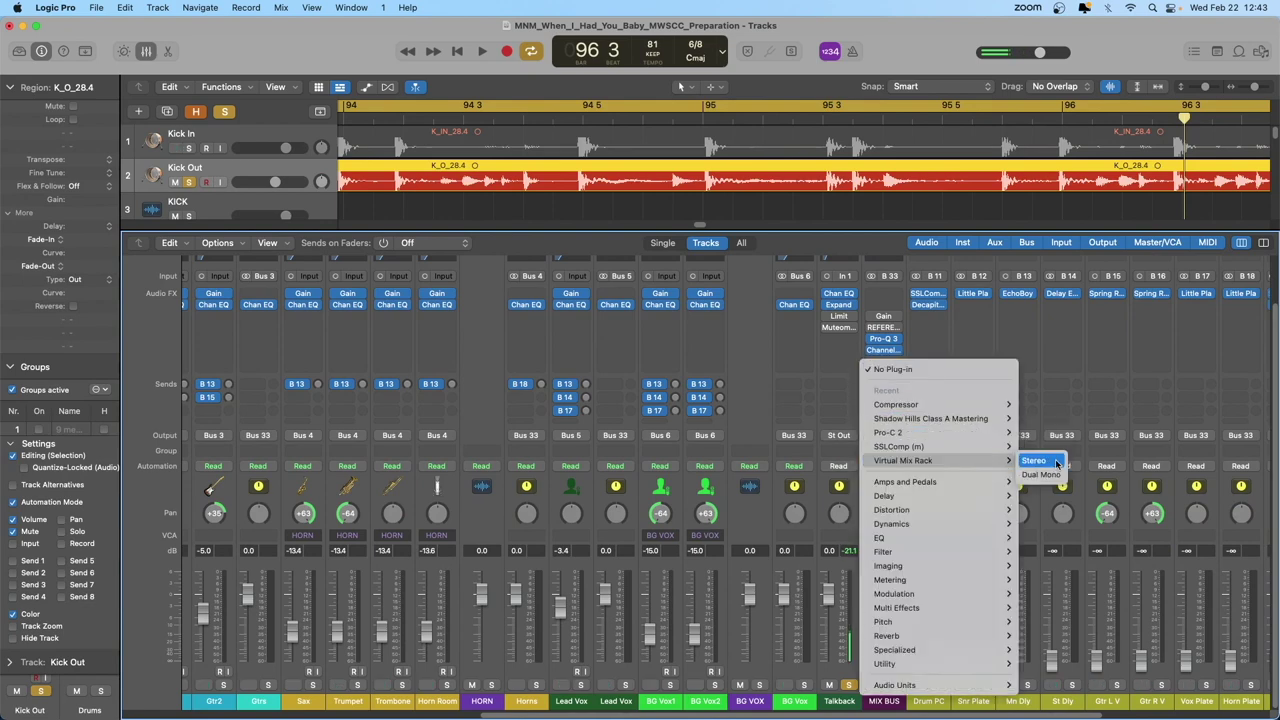
left_click(1046, 461)
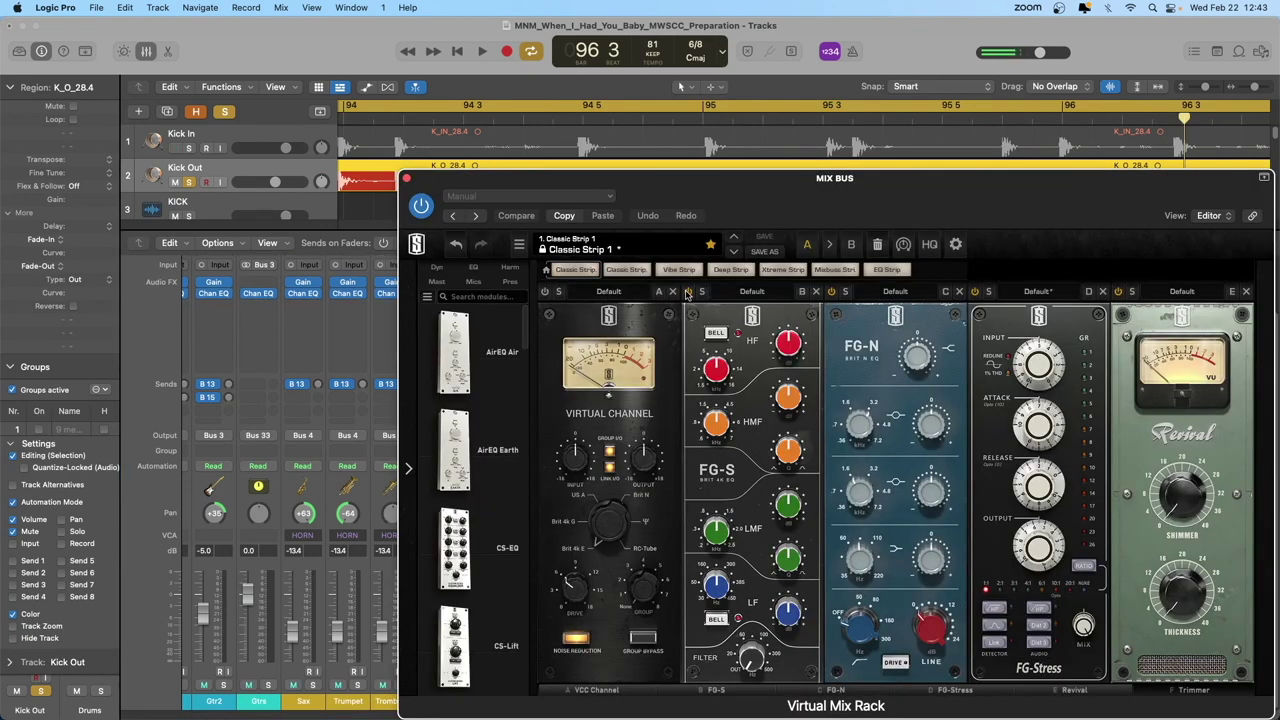
Step: Remove the FG-S EQ, VCC Channel, FG-N, Revival and Trimmer modules, leaving only FG-Stress
left_click(815, 291)
left_click(671, 291)
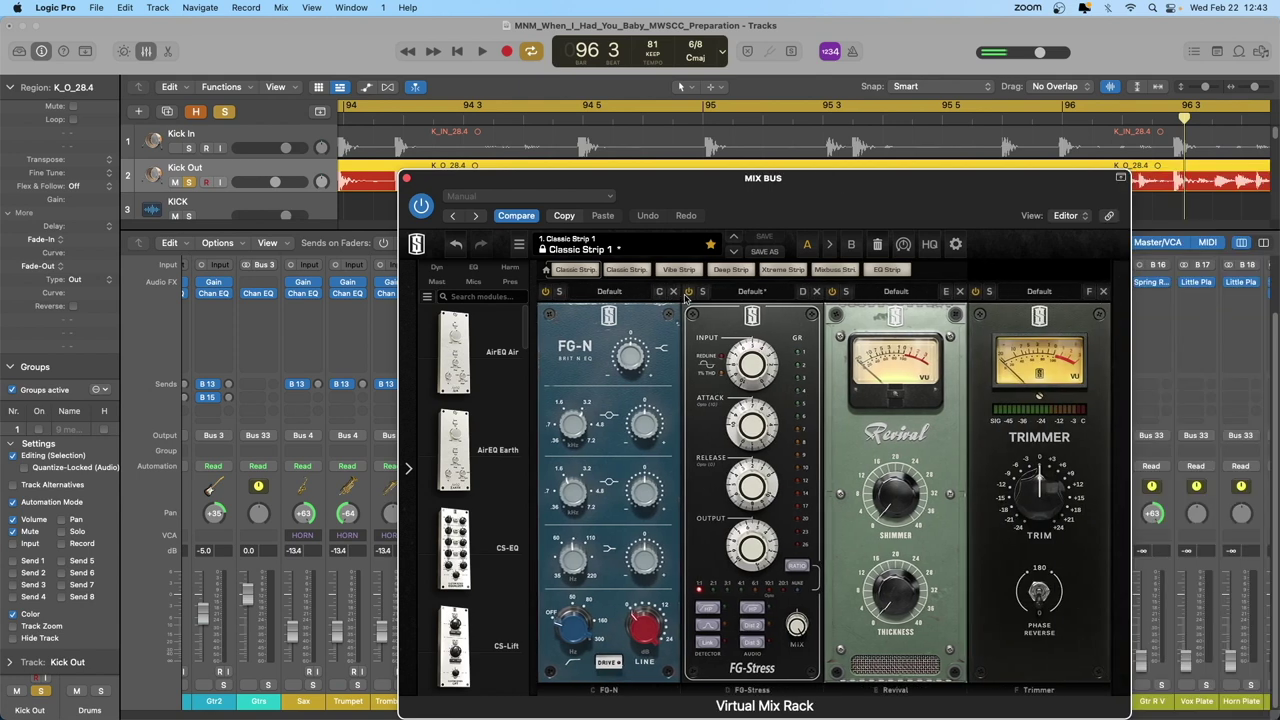
left_click(671, 291)
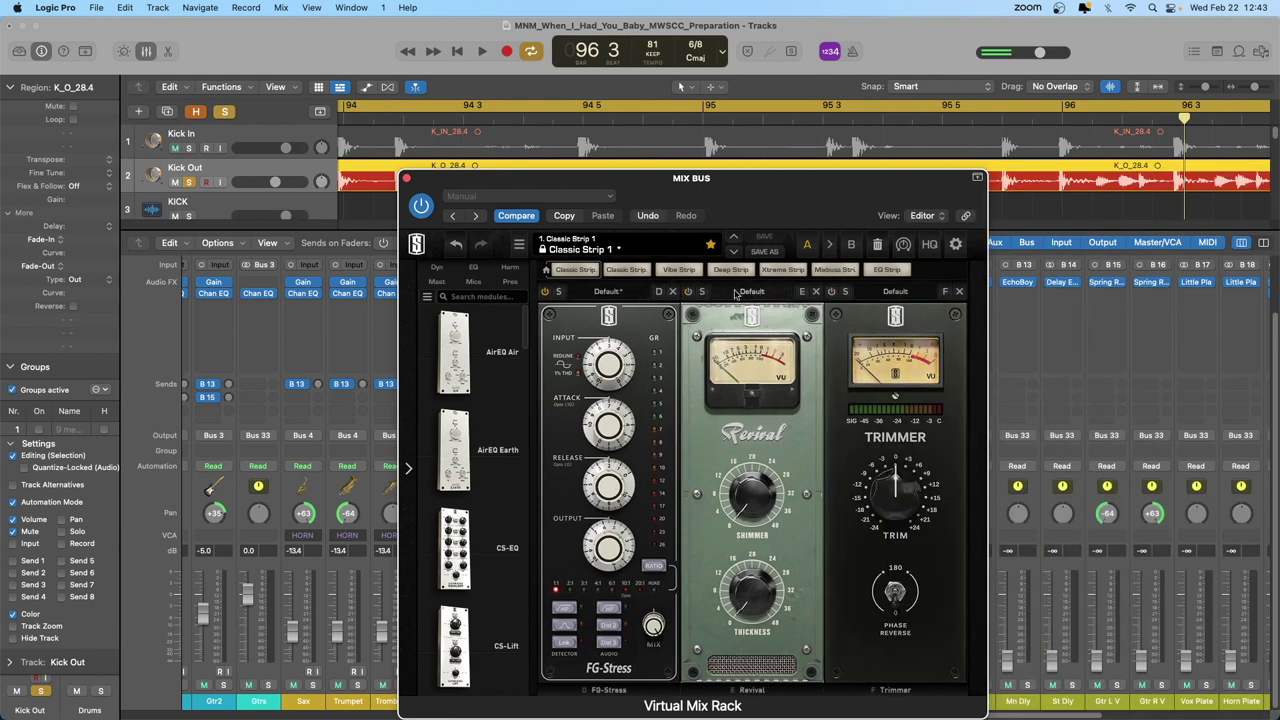
left_click(815, 291)
left_click(815, 291)
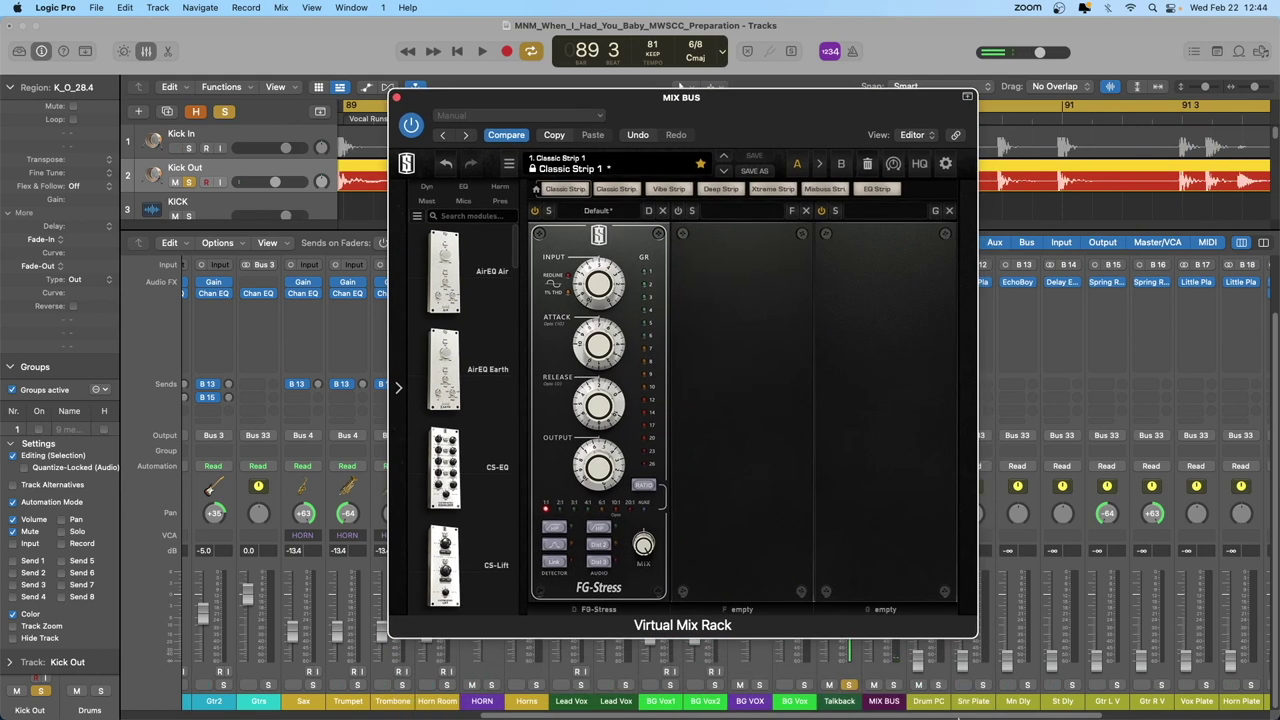
Step: While playing, raise FG-Stress Input from 7.00 to 7.30, settle on Dist 2, and close the rack
key("space")
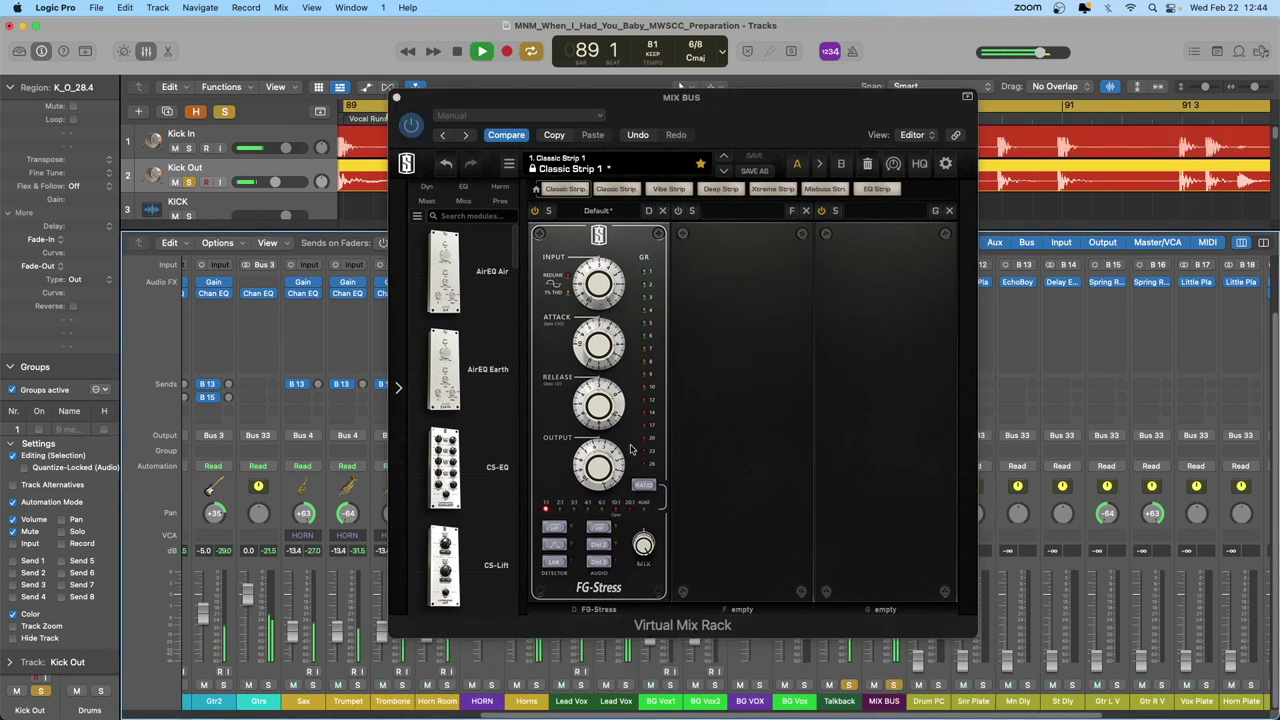
left_click(601, 548)
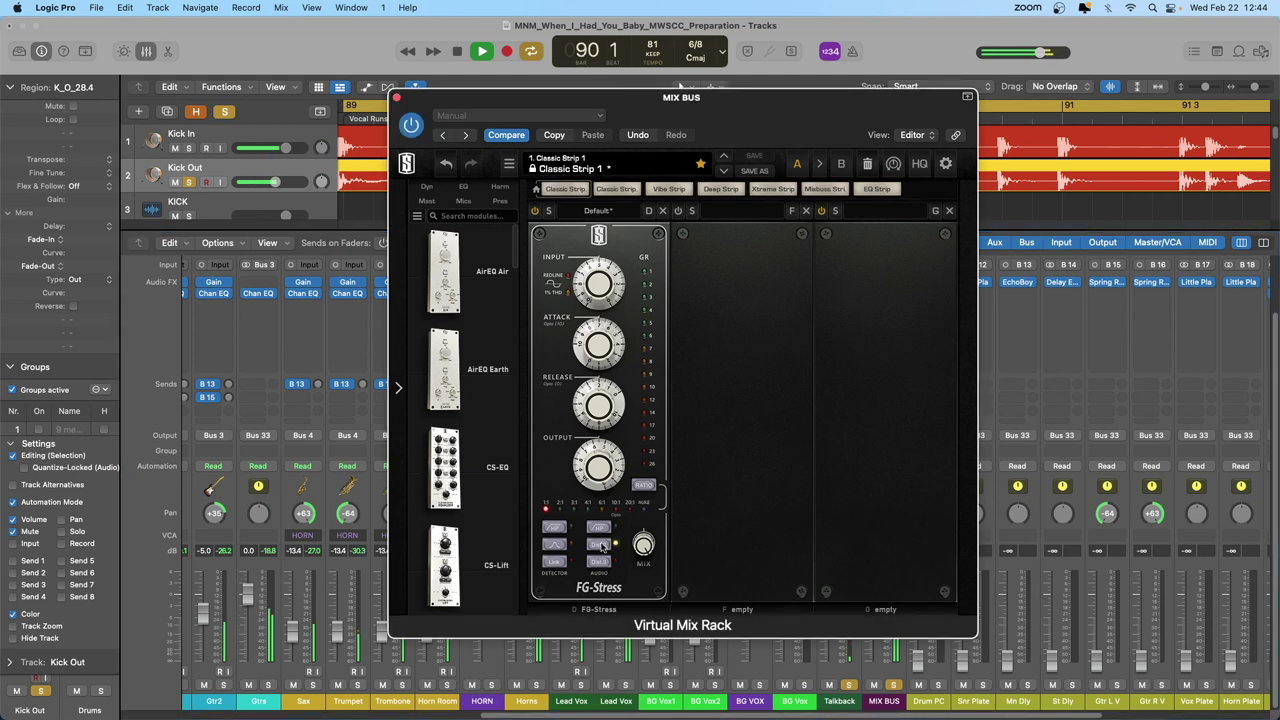
left_click_drag(598, 284, 598, 276)
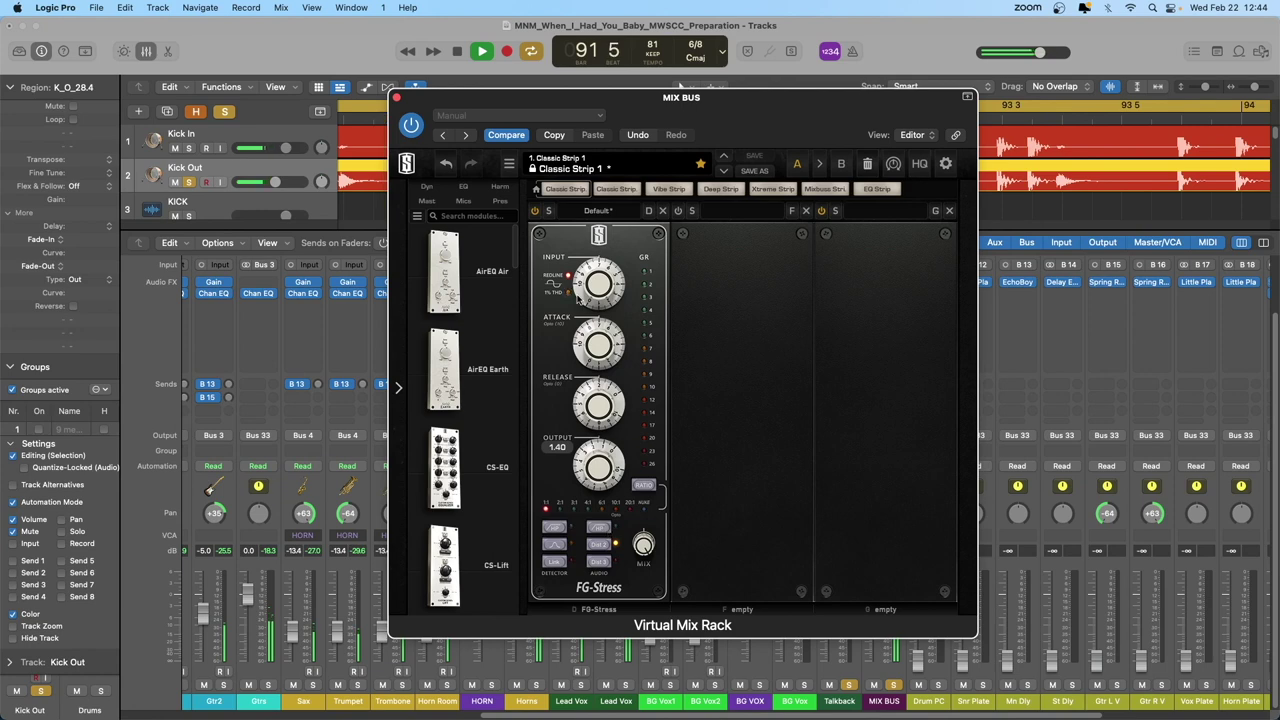
left_click_drag(594, 290, 592, 284)
left_click(599, 562)
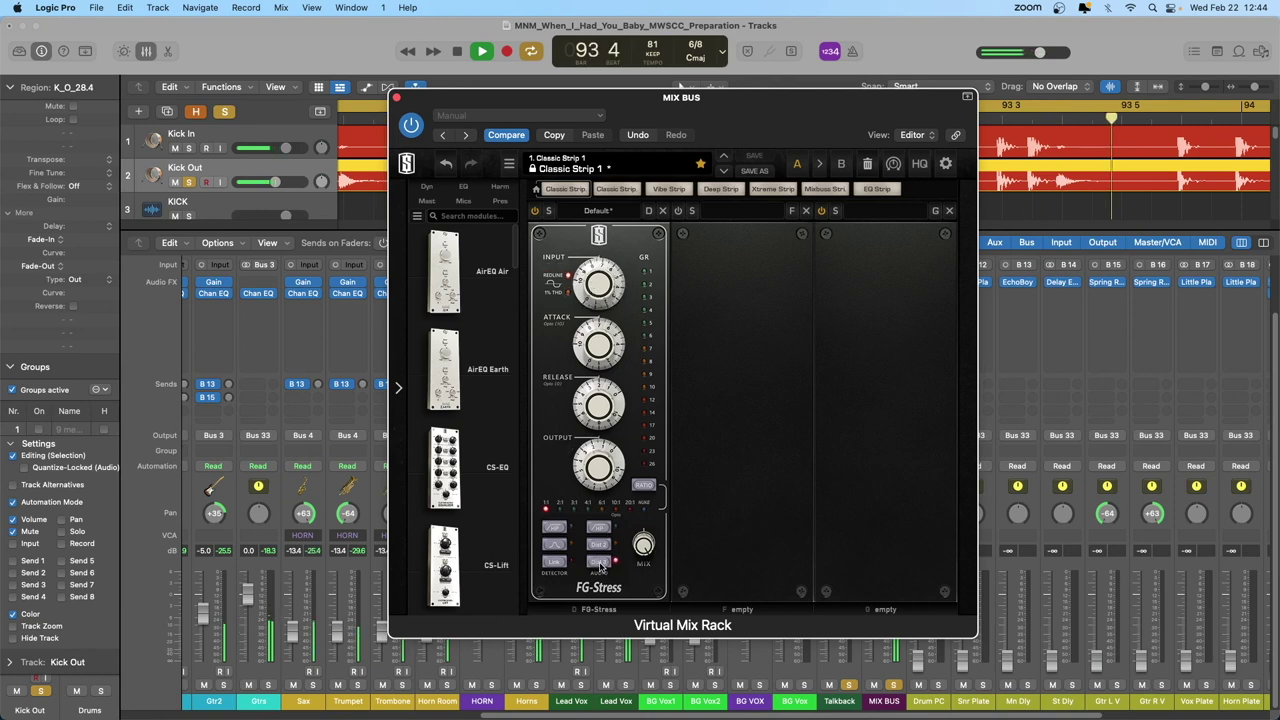
left_click(599, 545)
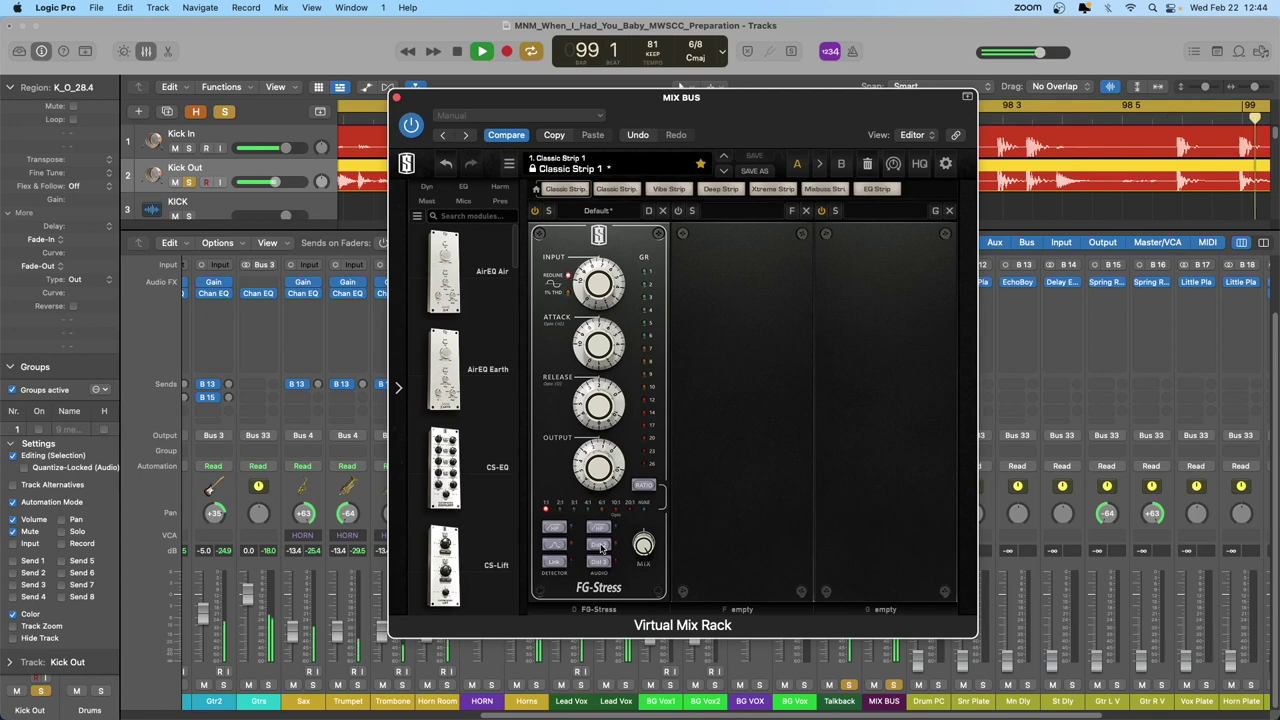
key("space")
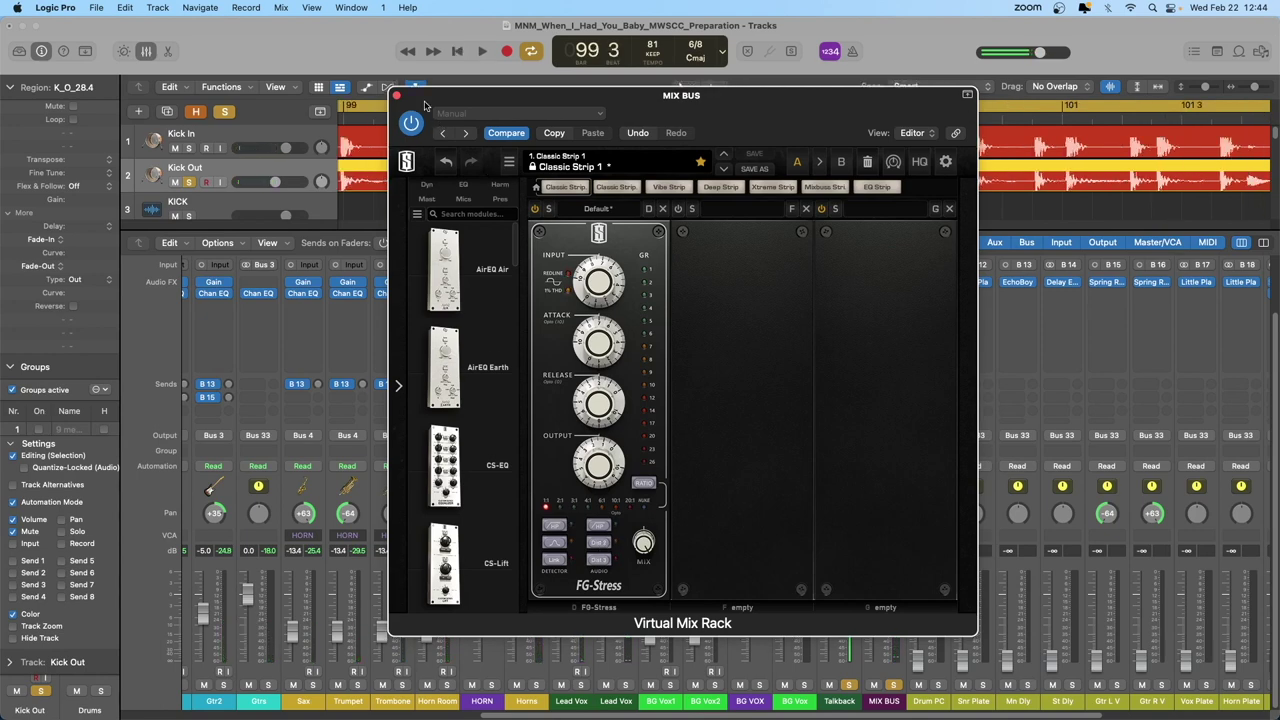
left_click_drag(425, 105, 413, 82)
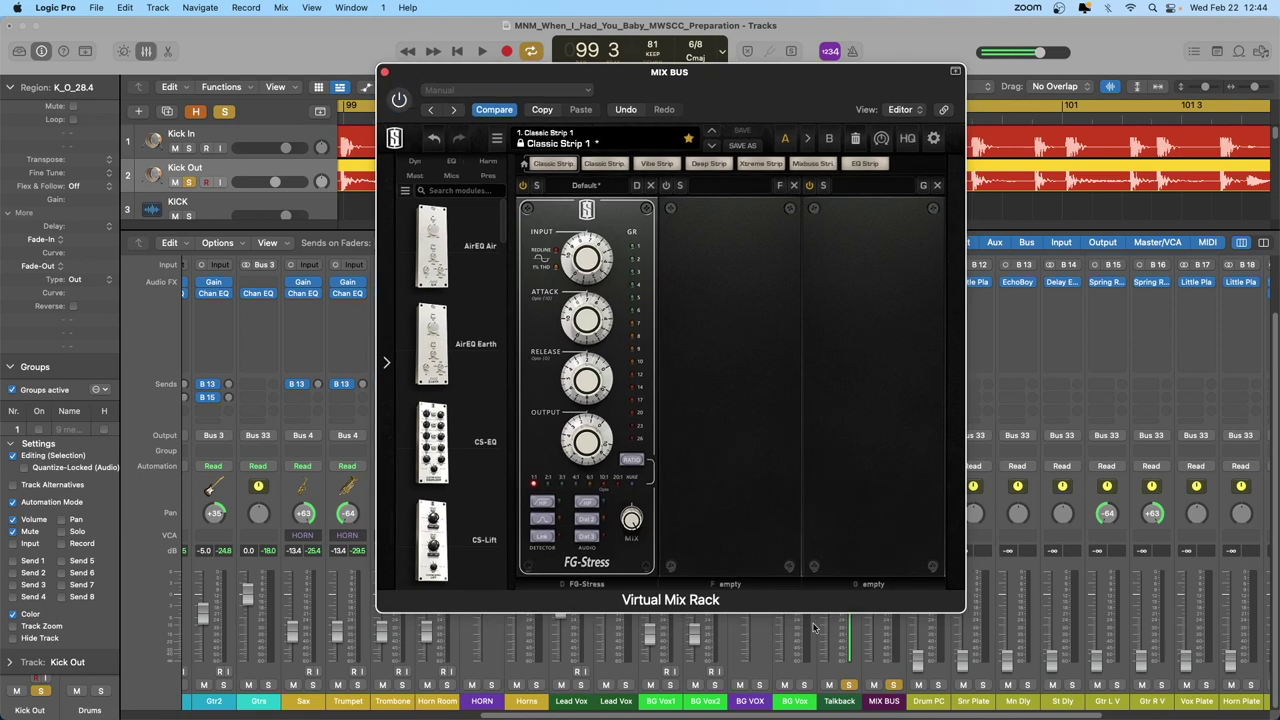
left_click(384, 72)
scroll(336, 478, "left", 10)
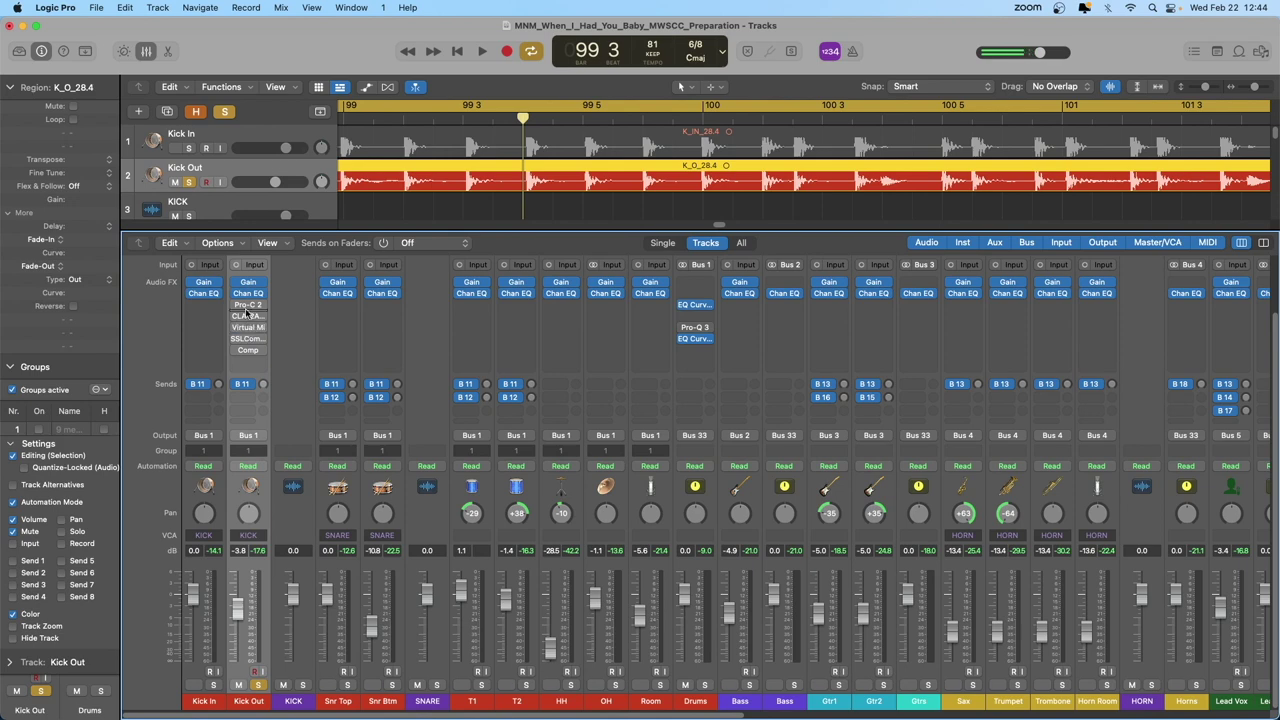
Step: Make the Kick Out Pro-C 2 knee fully hard
left_click(236, 305)
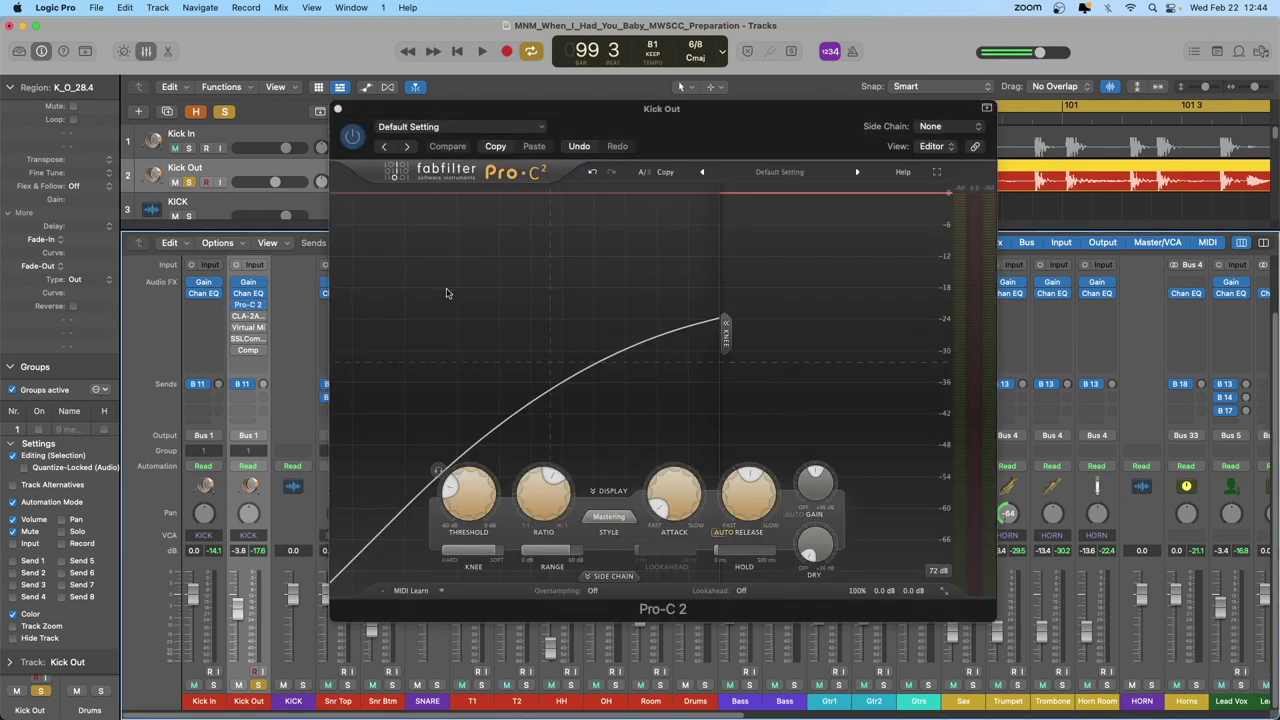
mouse_move(569, 553)
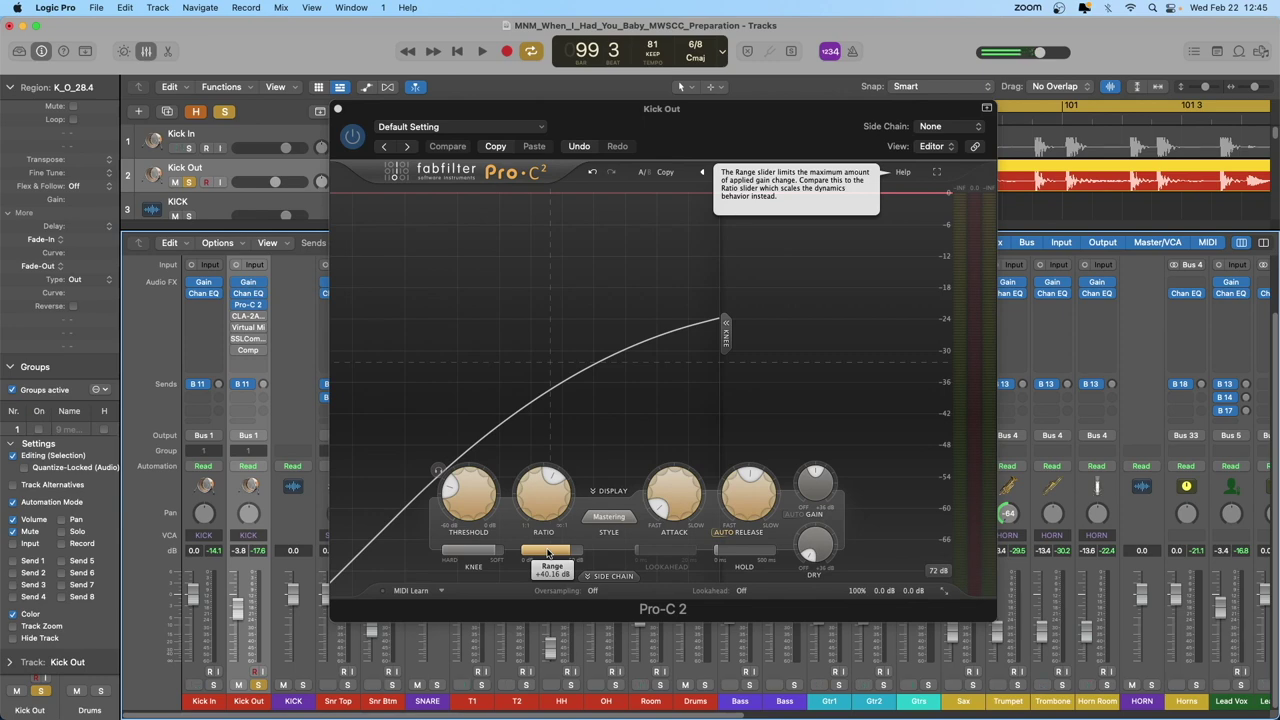
left_click_drag(495, 552, 367, 551)
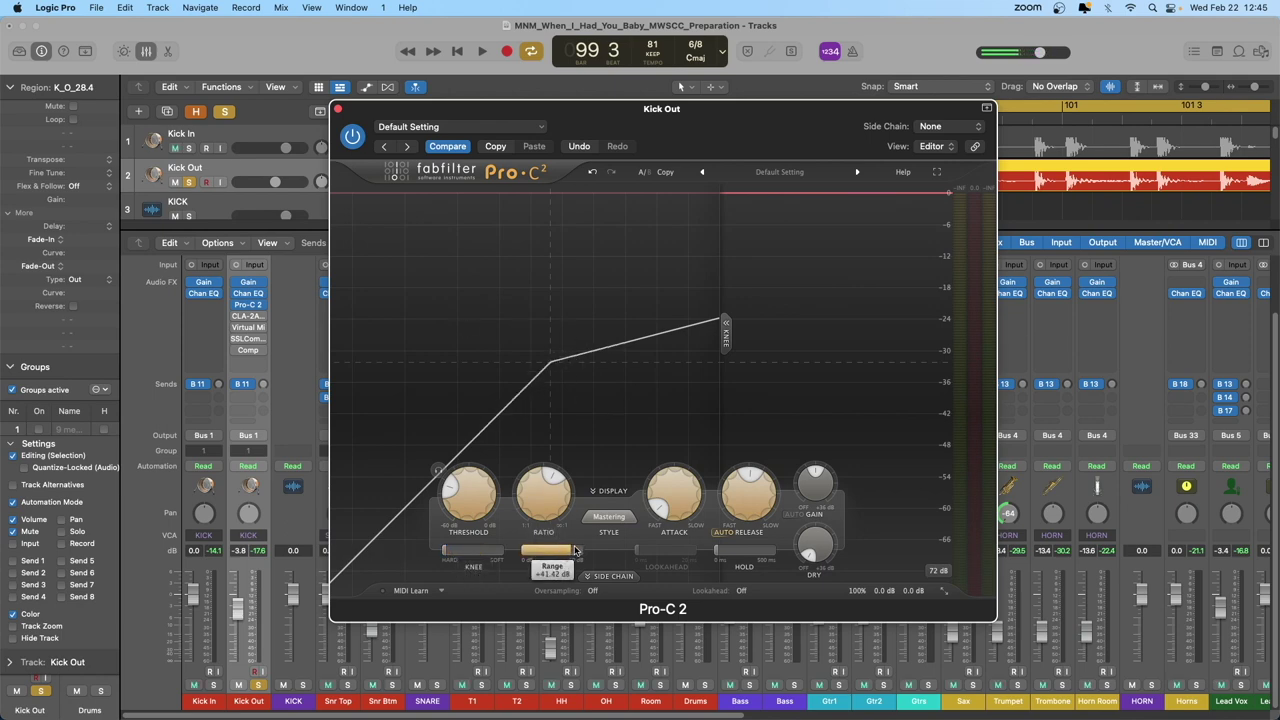
Step: Set the Pro-C 2 Range to +10 dB and the Ratio to 5.00:1
left_click_drag(591, 548, 540, 547)
double_click(540, 552)
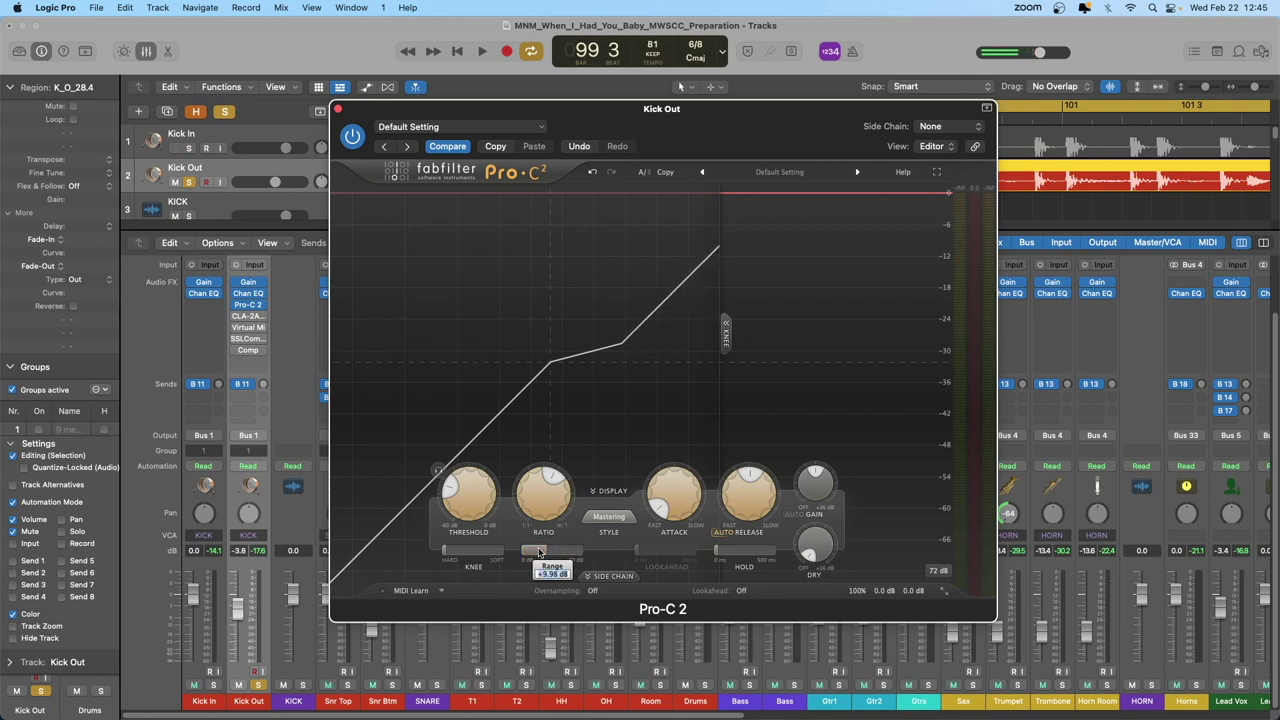
key("Return")
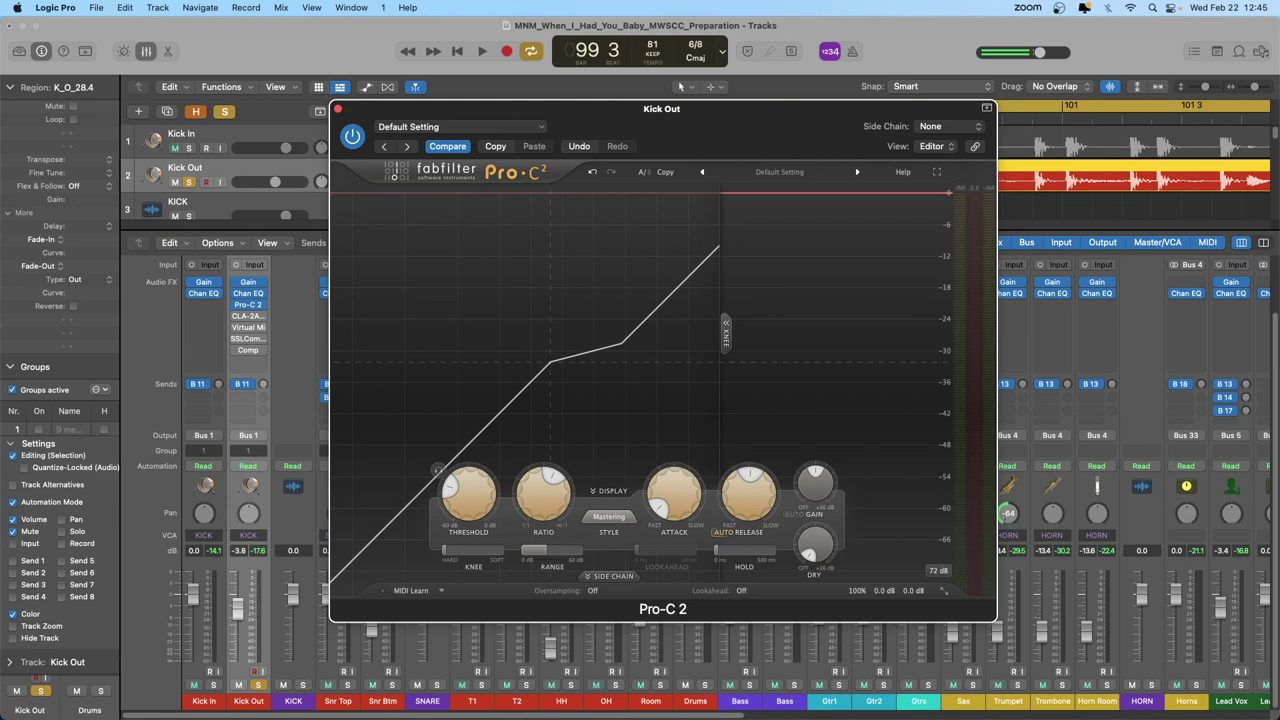
mouse_move(544, 489)
scroll(544, 494, "up", 3)
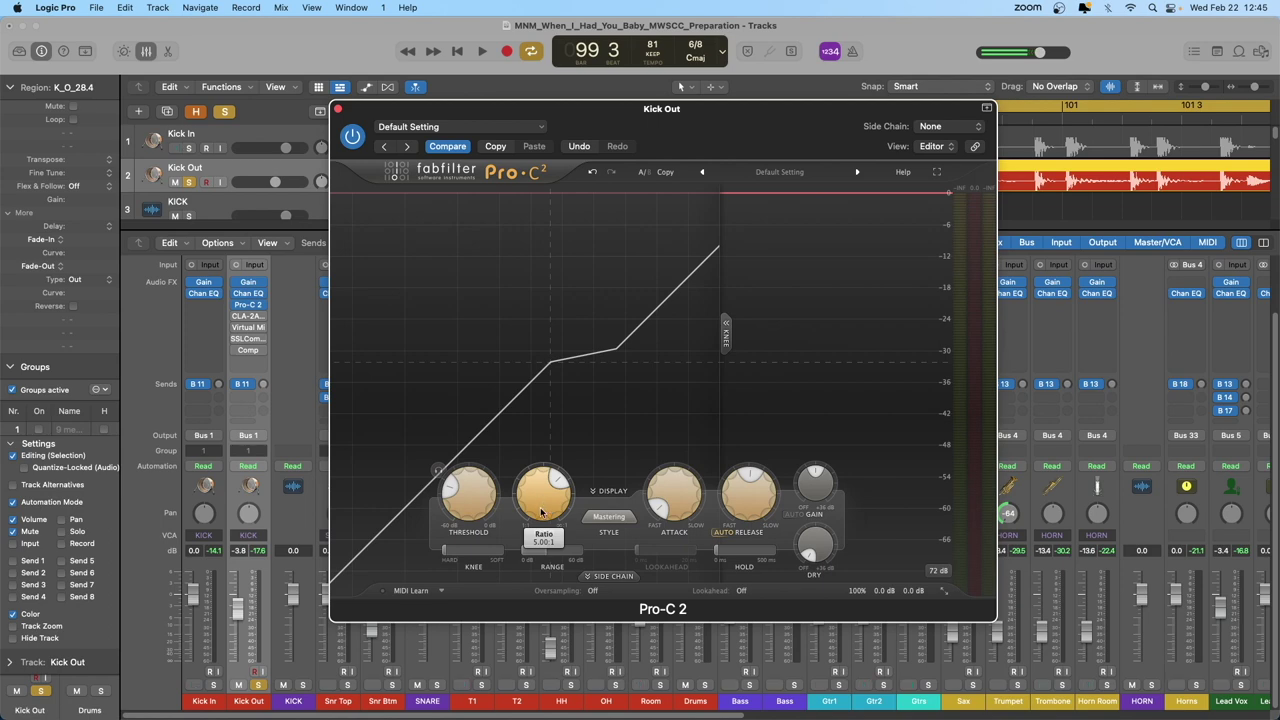
mouse_move(548, 553)
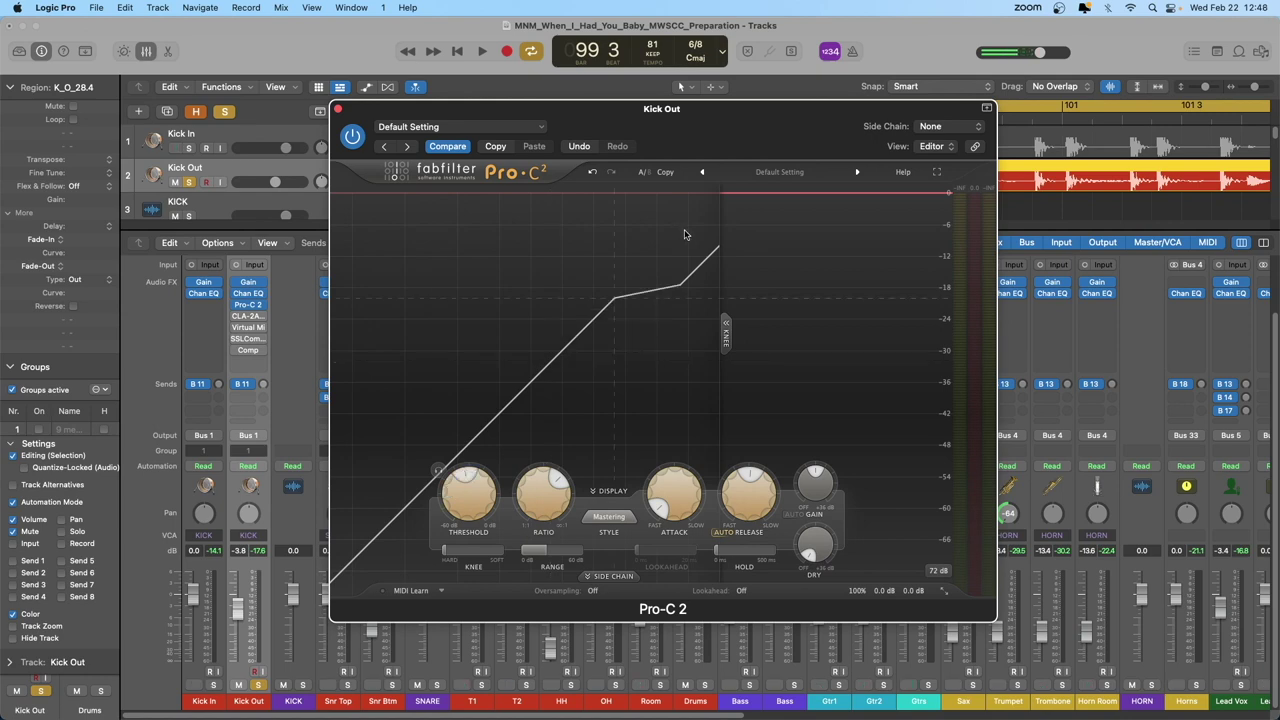
Step: Lower the Pro-C 2 threshold to about -21.92 dB while the kick plays
key("space")
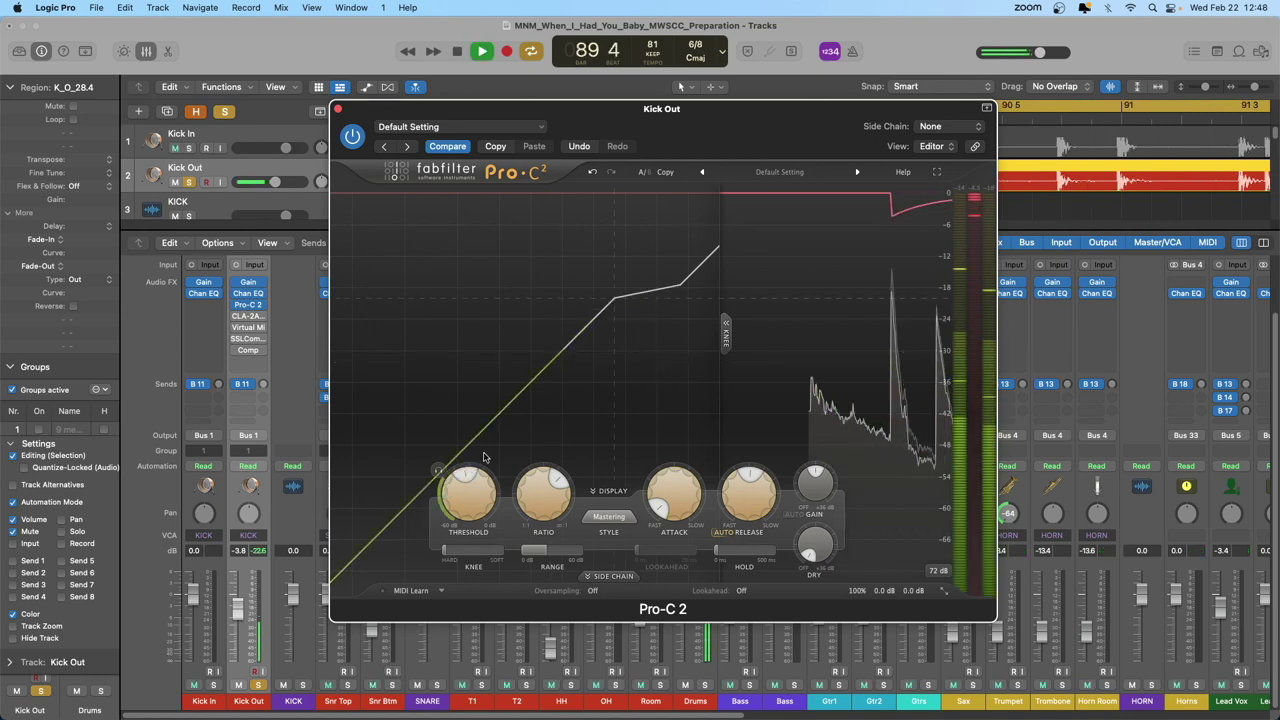
left_click_drag(468, 492, 463, 540)
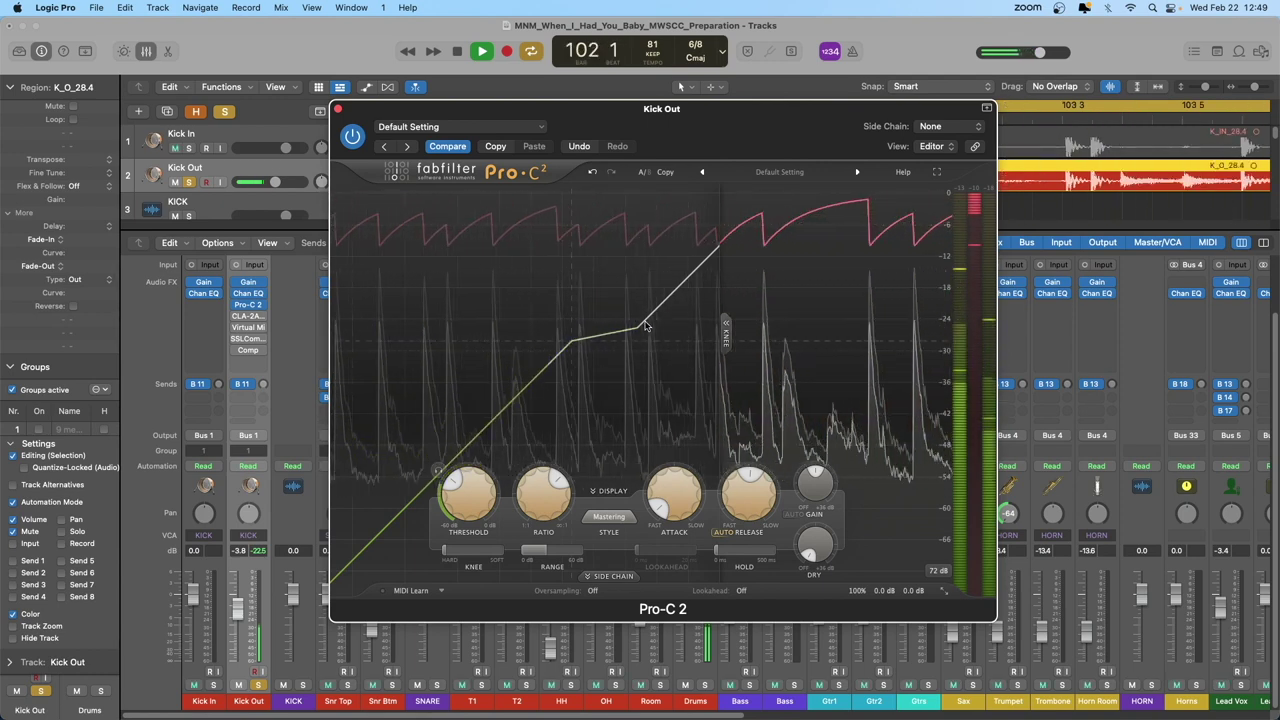
key("space")
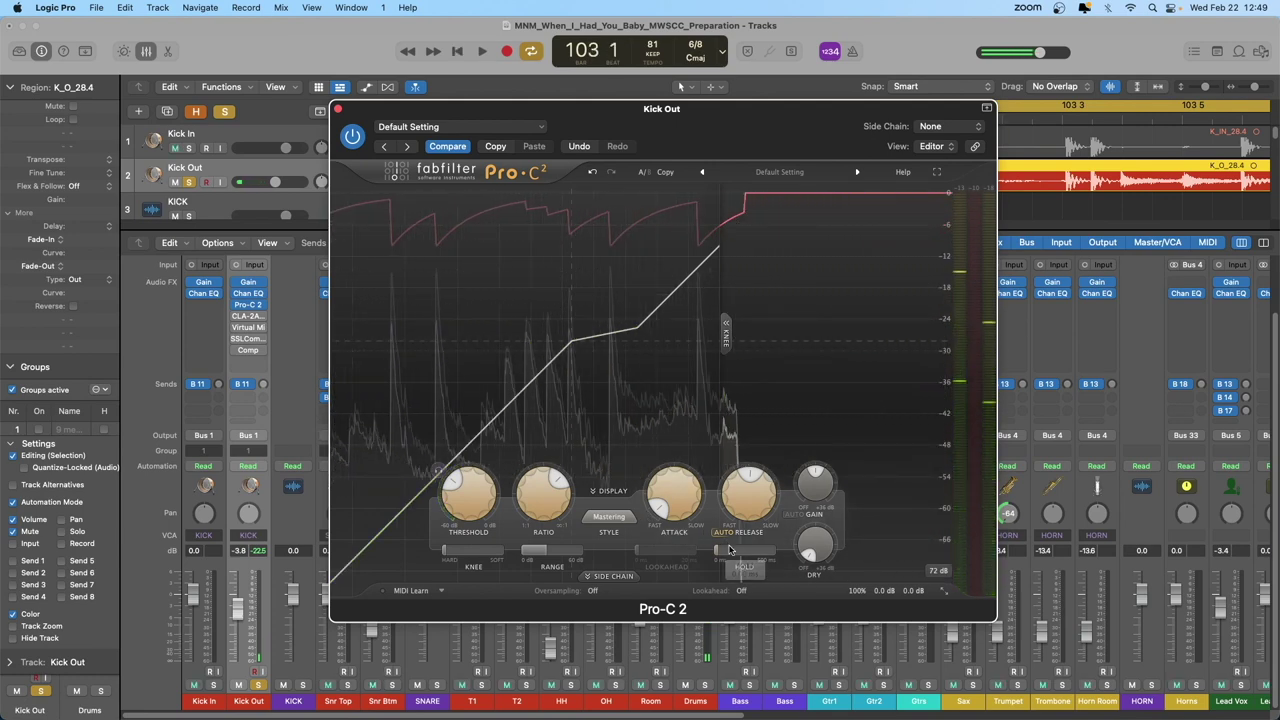
mouse_move(740, 555)
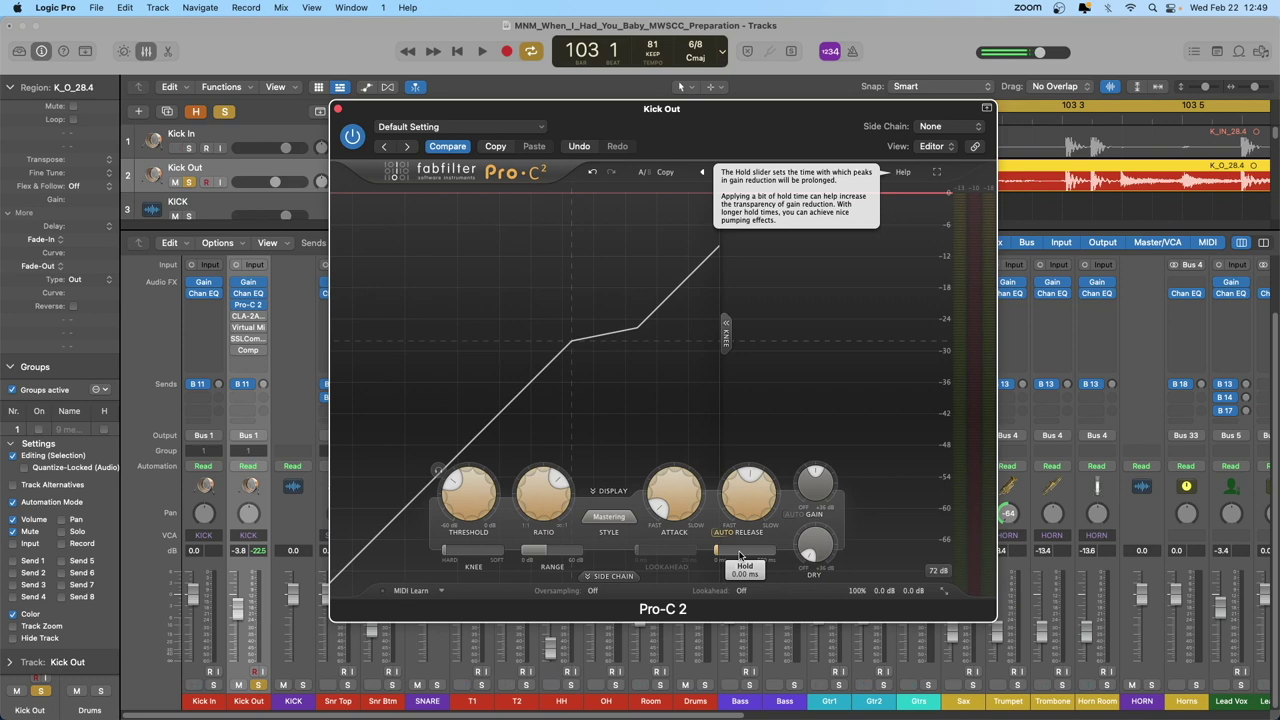
Step: Expand the Pro-C 2 side-chain settings and tweak the CLA-2A peak reduction
mouse_move(745, 498)
left_click(611, 577)
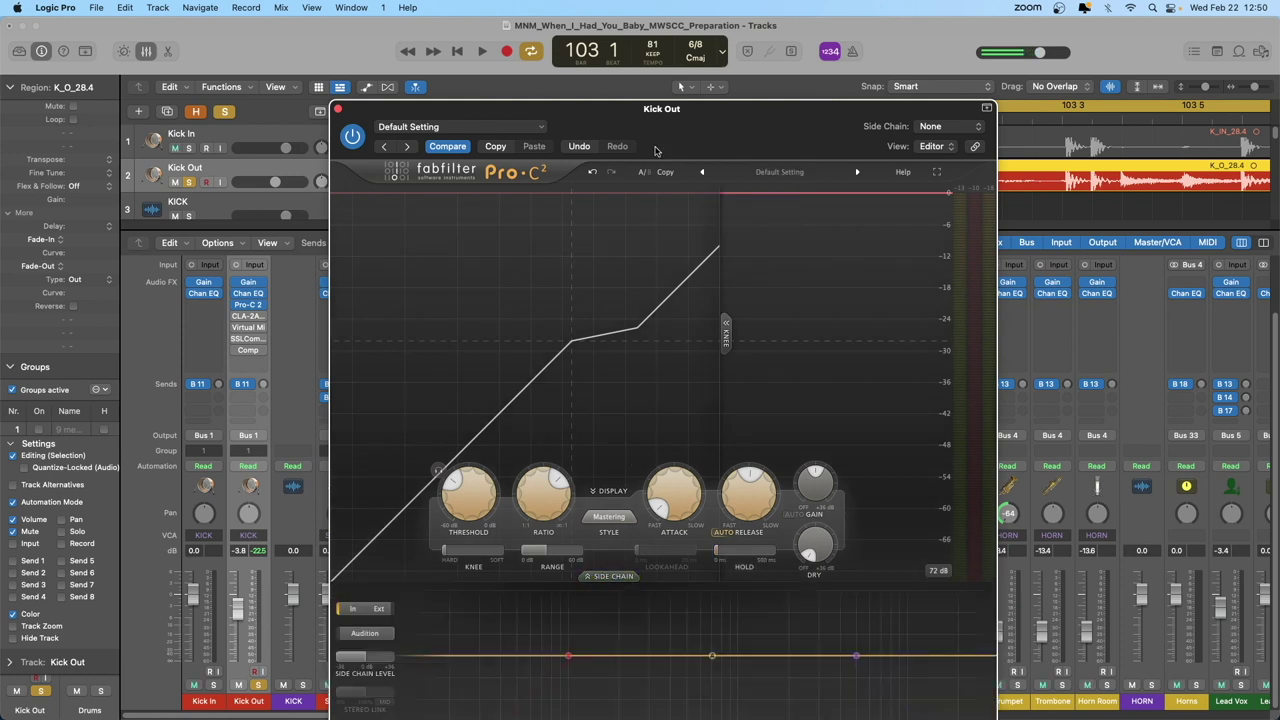
left_click_drag(666, 122, 681, 38)
mouse_move(386, 578)
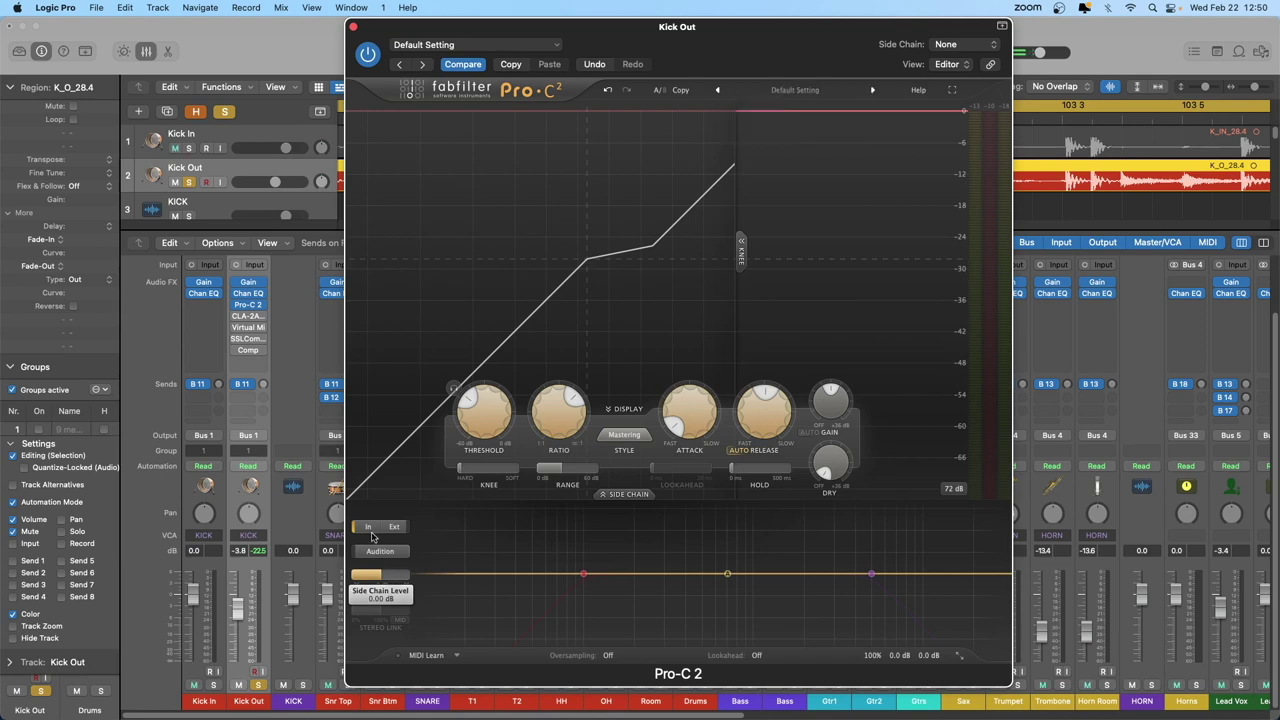
left_click(244, 318)
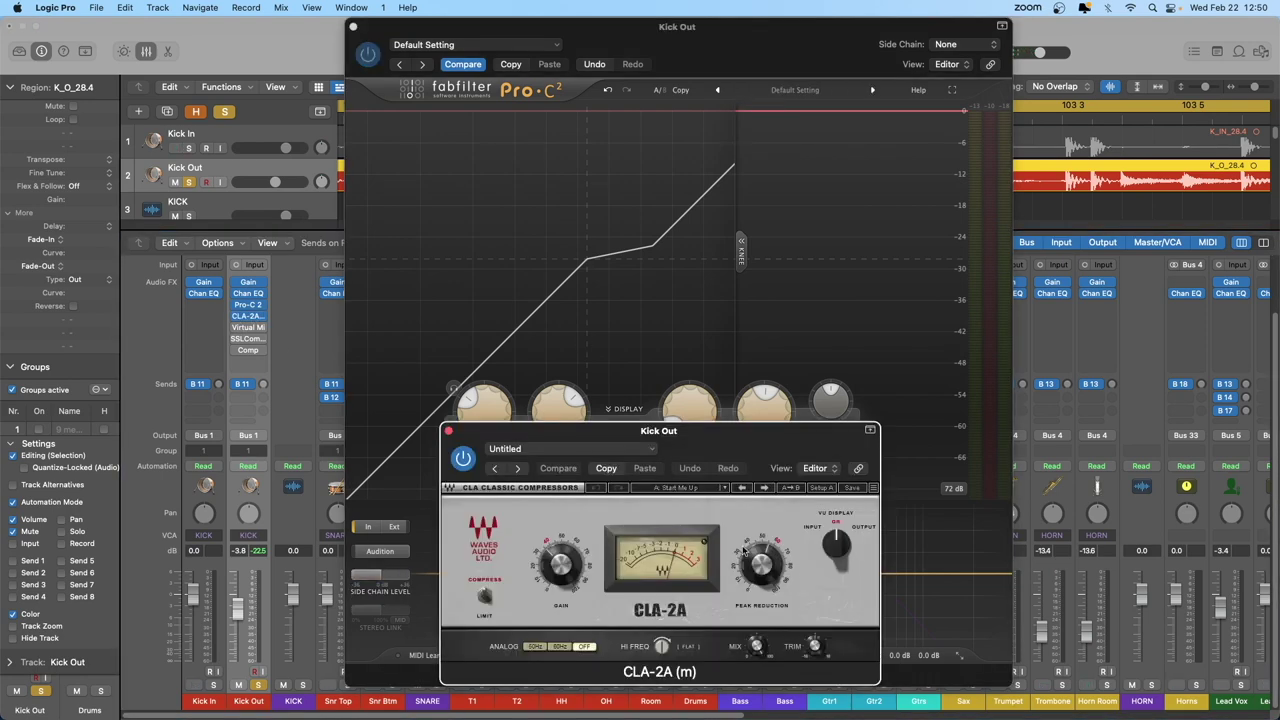
left_click_drag(780, 585, 780, 575)
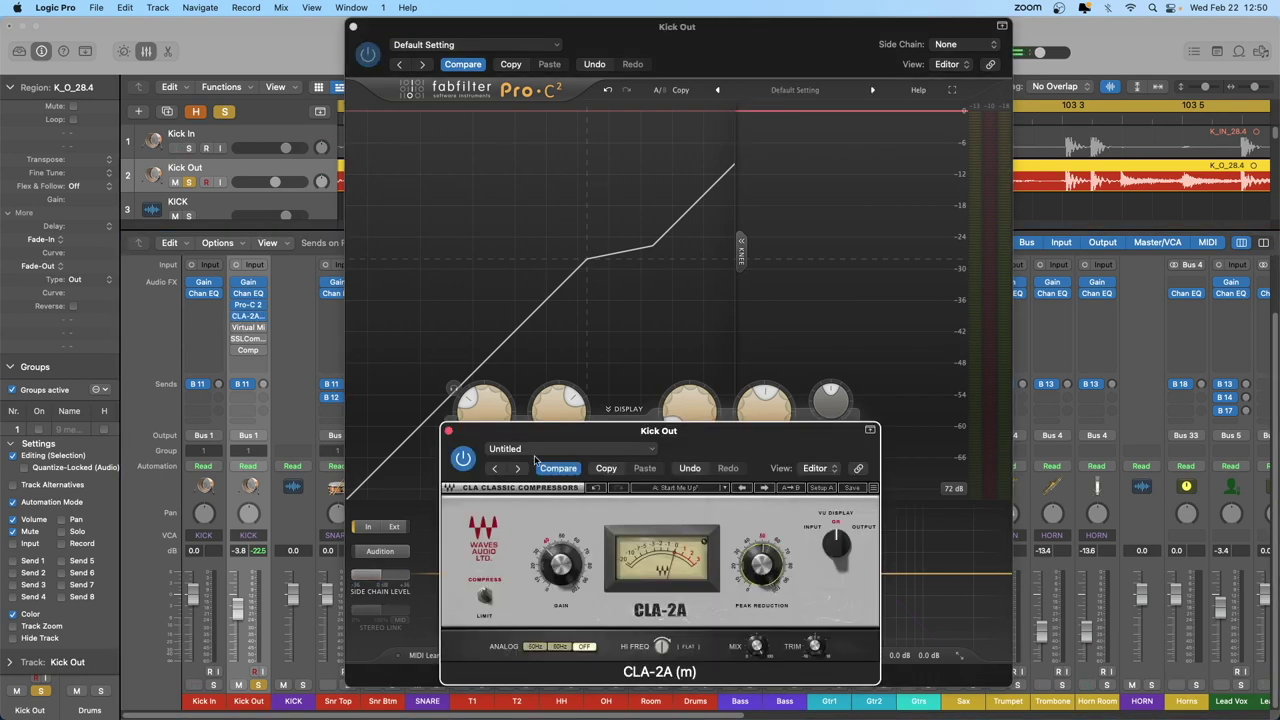
left_click(448, 432)
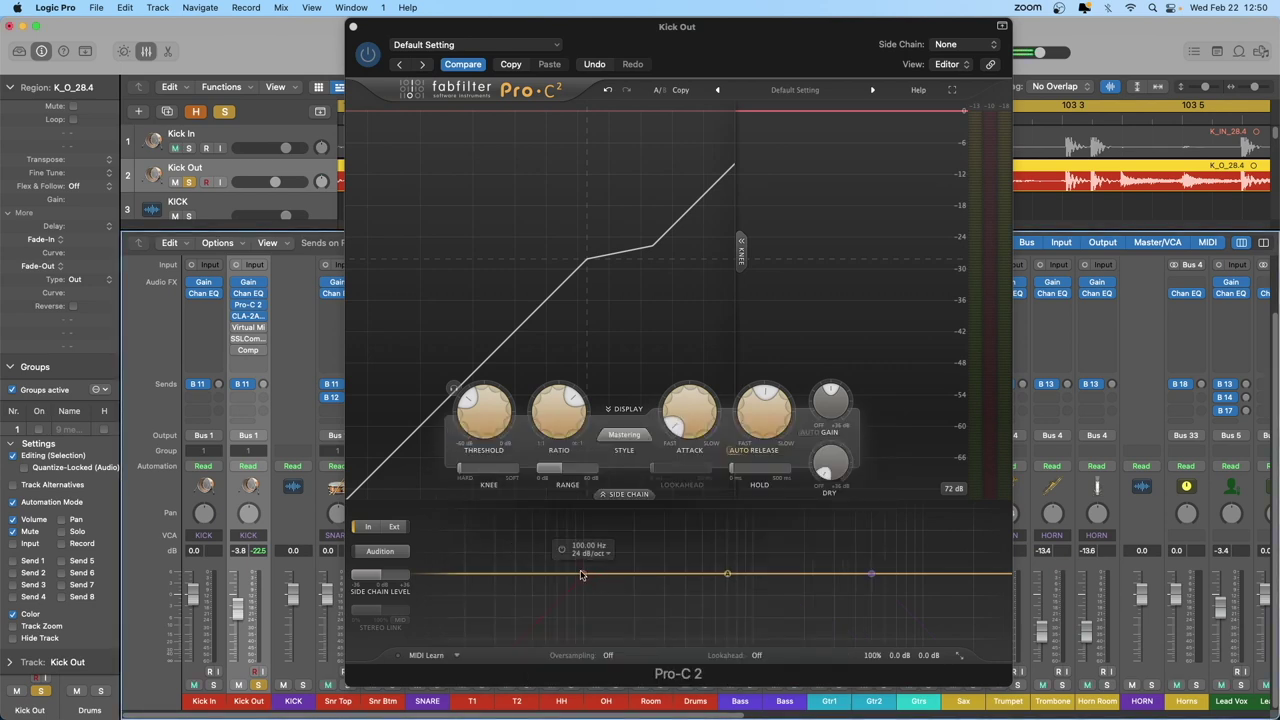
Step: Enable a 91.956 Hz 24 dB/oct side-chain high-pass, boost a mid bell, and raise the high cut
mouse_move(582, 577)
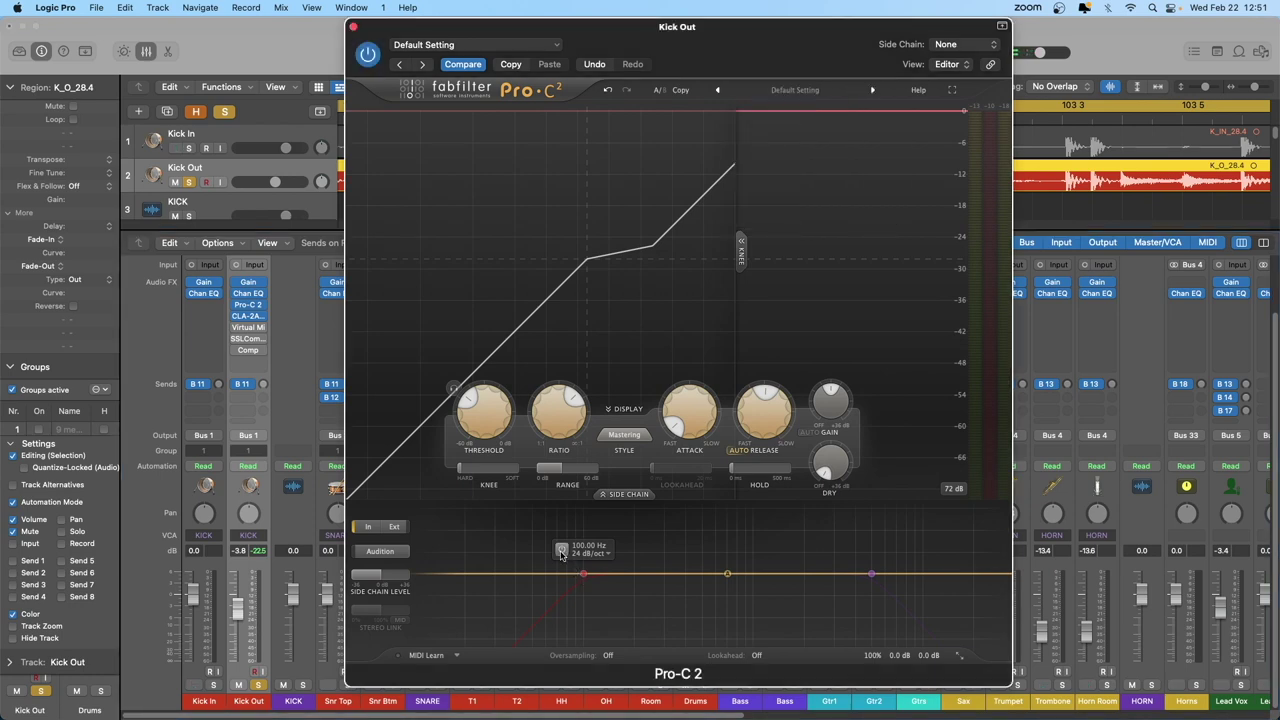
left_click(562, 550)
left_click_drag(583, 576, 577, 575)
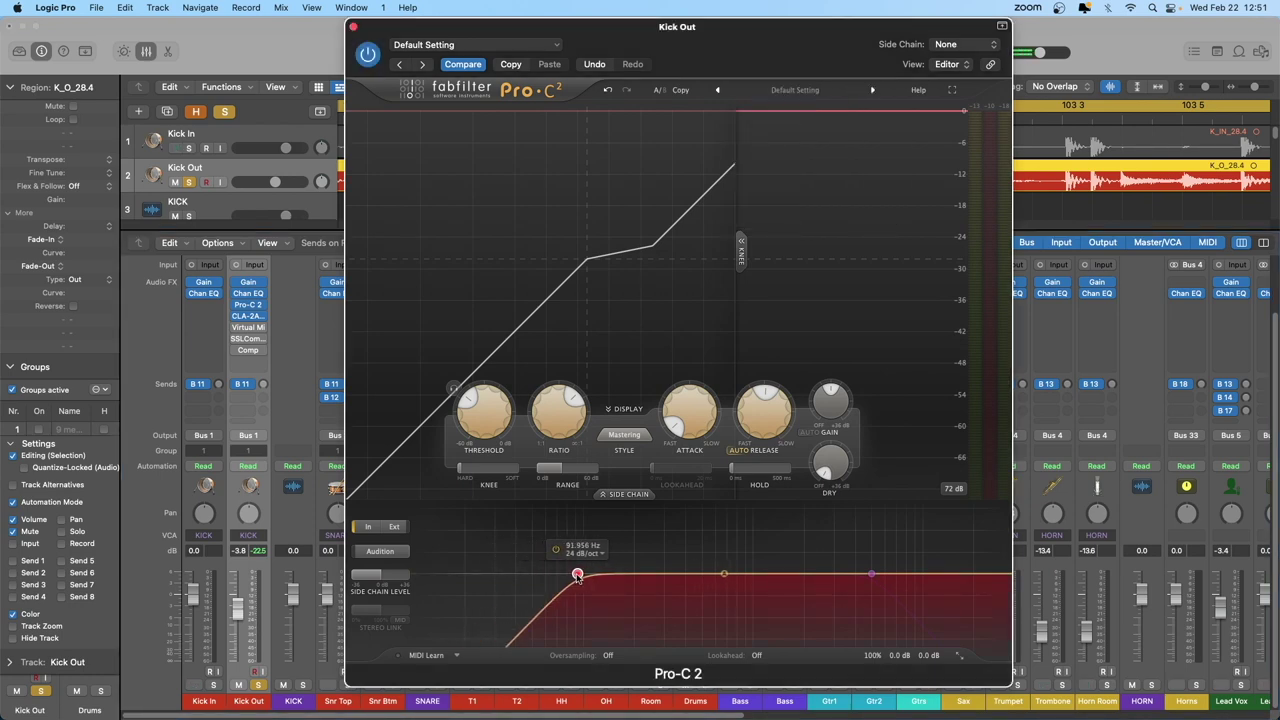
left_click(722, 576)
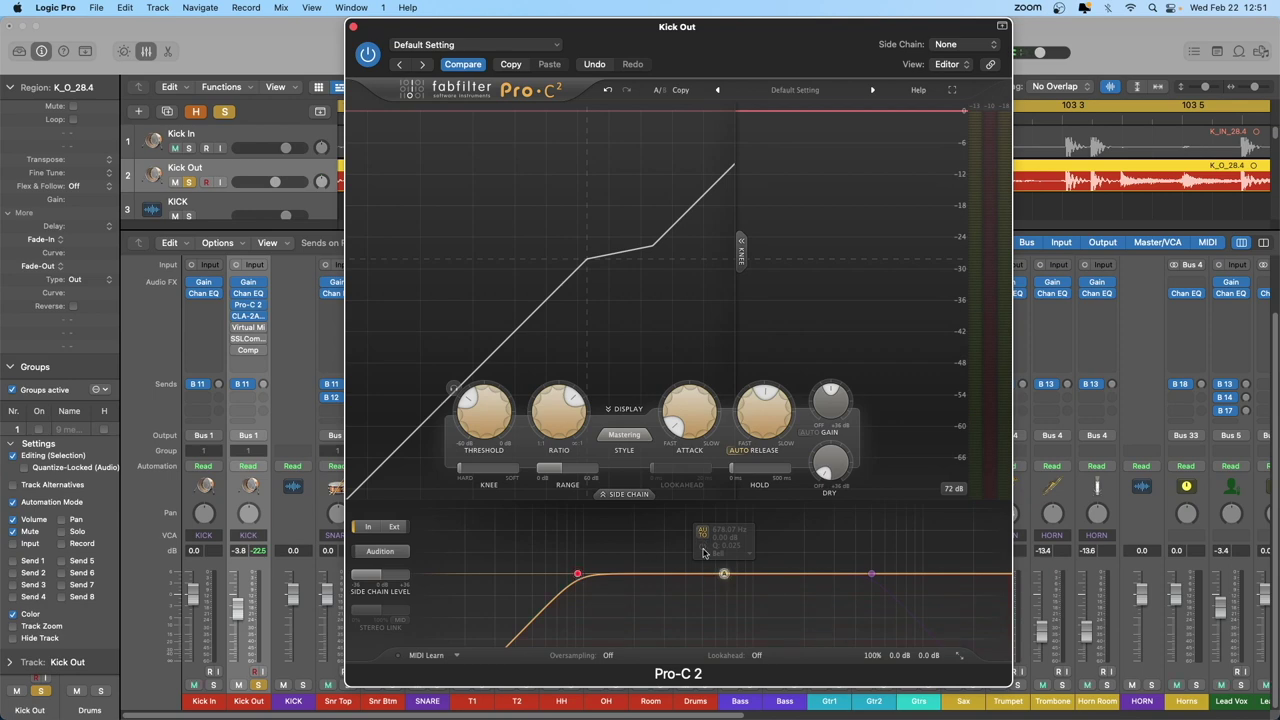
left_click_drag(724, 573, 703, 611)
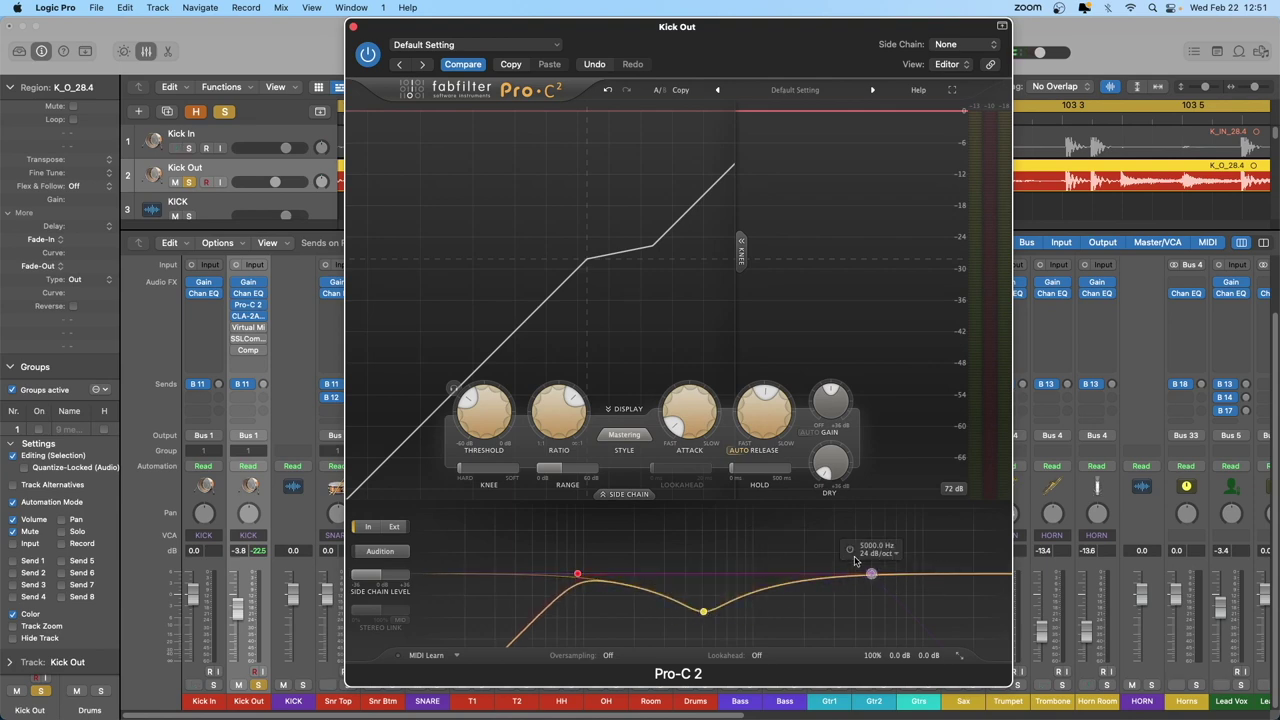
left_click(850, 553)
left_click_drag(871, 574, 890, 574)
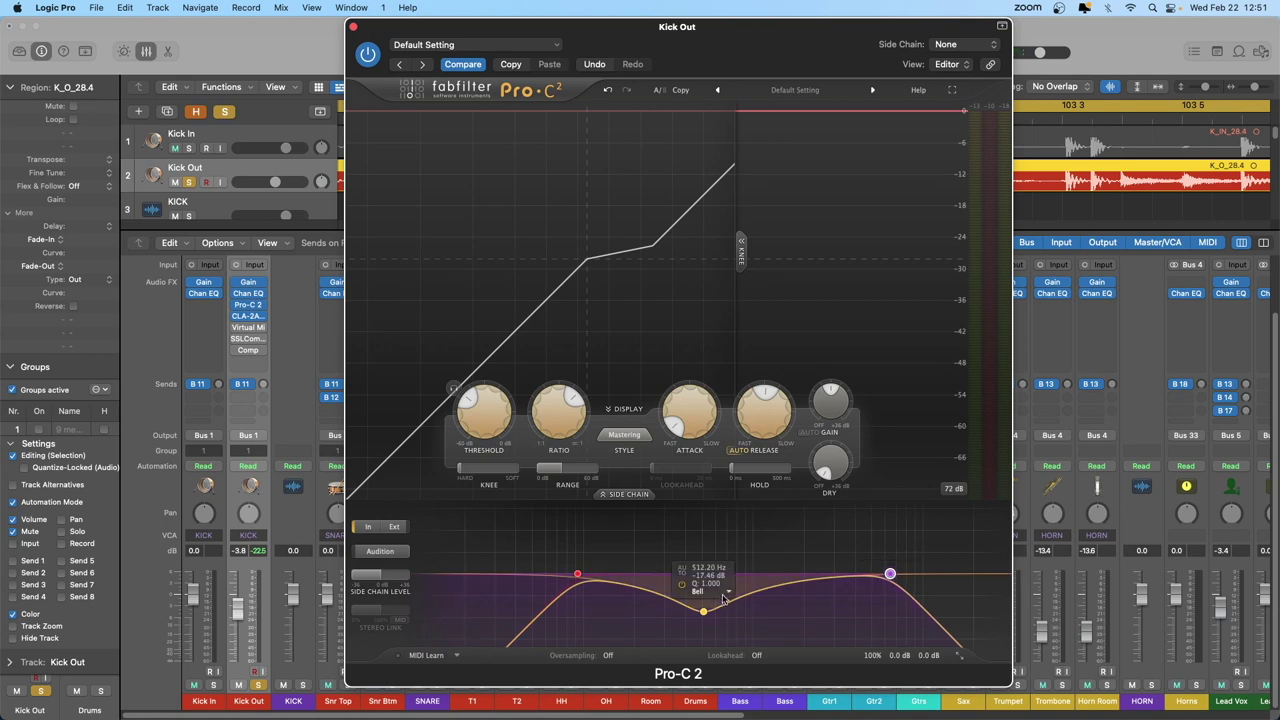
left_click_drag(703, 611, 775, 525)
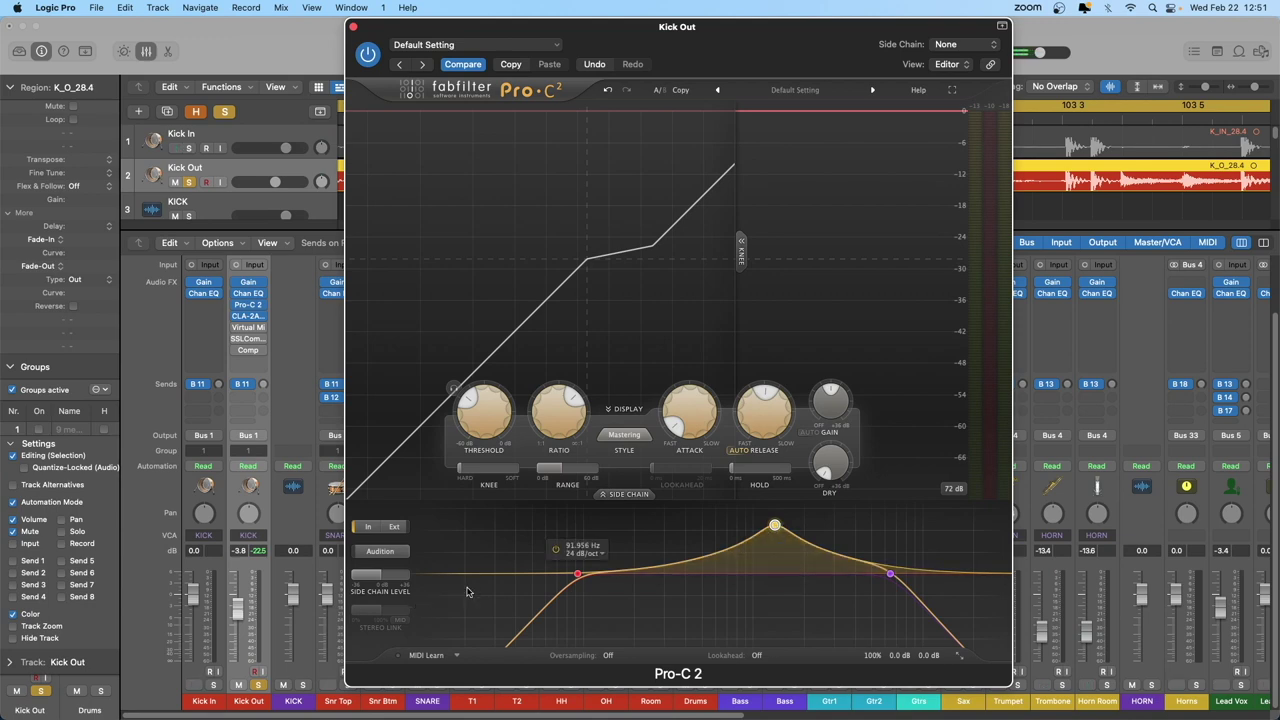
Step: Raise the Pro-C 2 side-chain high-pass node to about 98.7 Hz
mouse_move(477, 586)
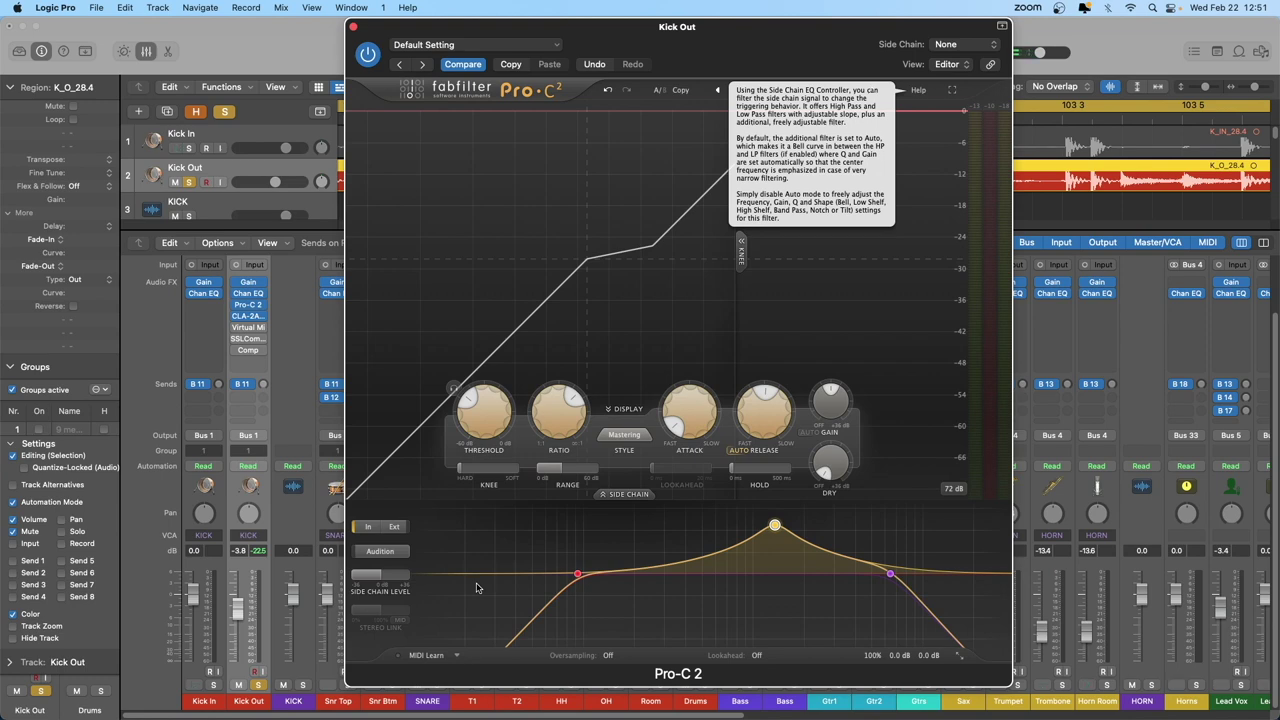
mouse_move(563, 578)
left_click_drag(579, 576, 583, 578)
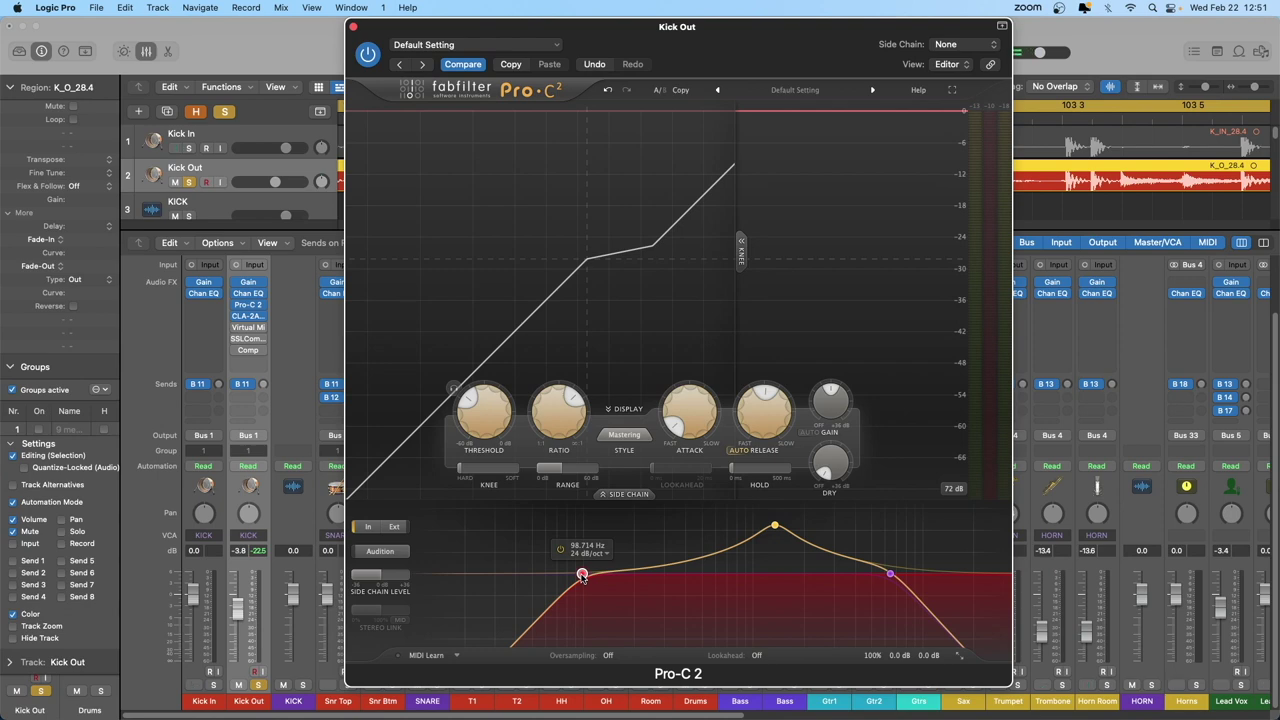
Step: Briefly audition the filtered side-chain signal, then switch the side chain to external
mouse_move(527, 395)
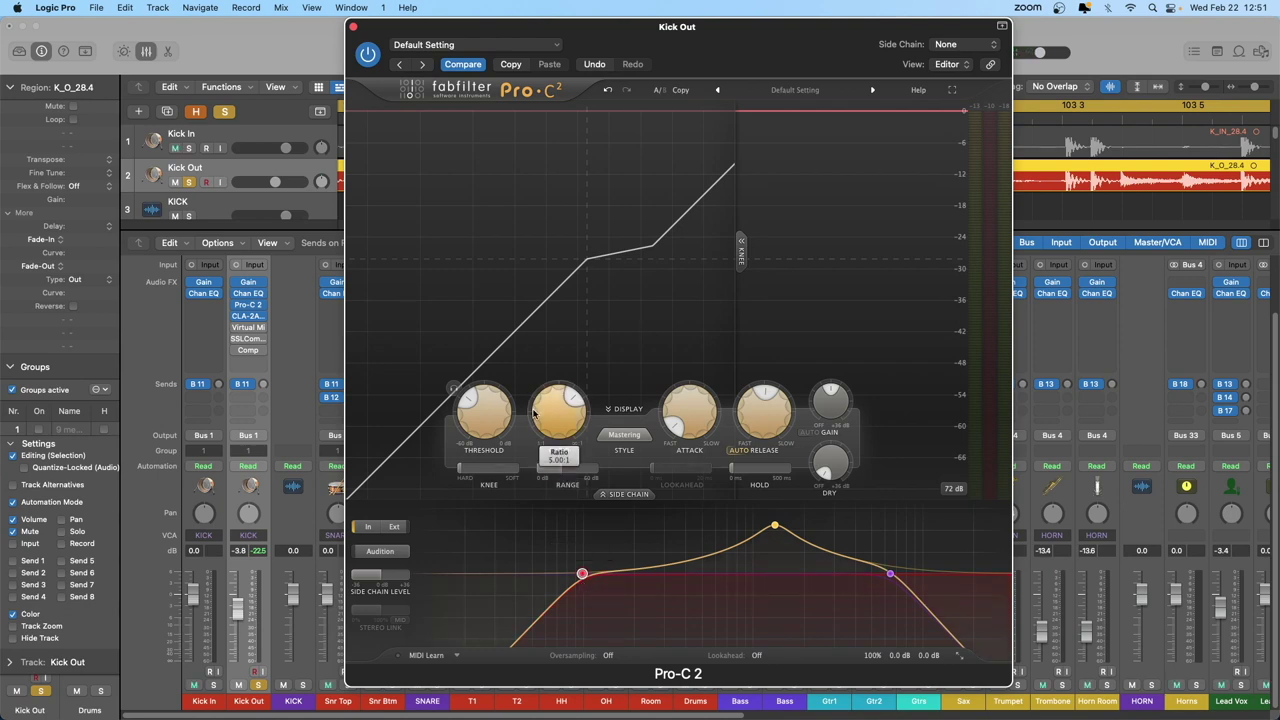
left_click(382, 553)
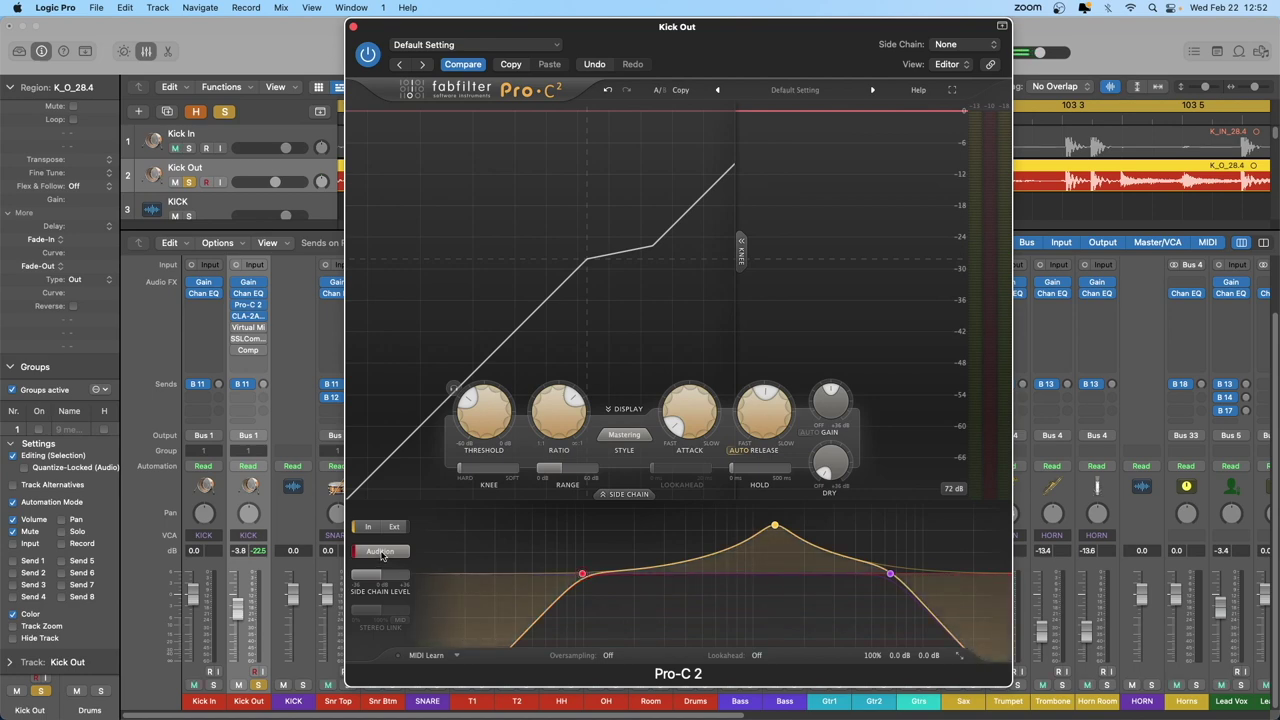
left_click(381, 553)
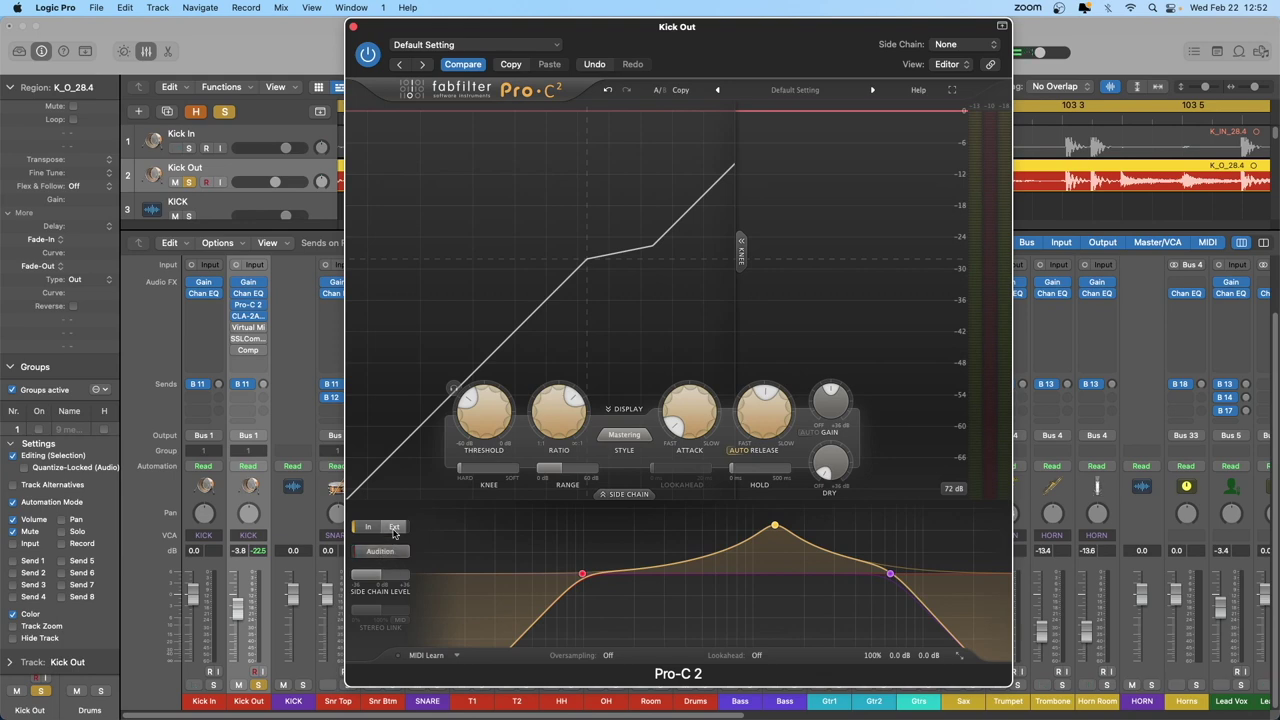
left_click(394, 530)
left_click(396, 530)
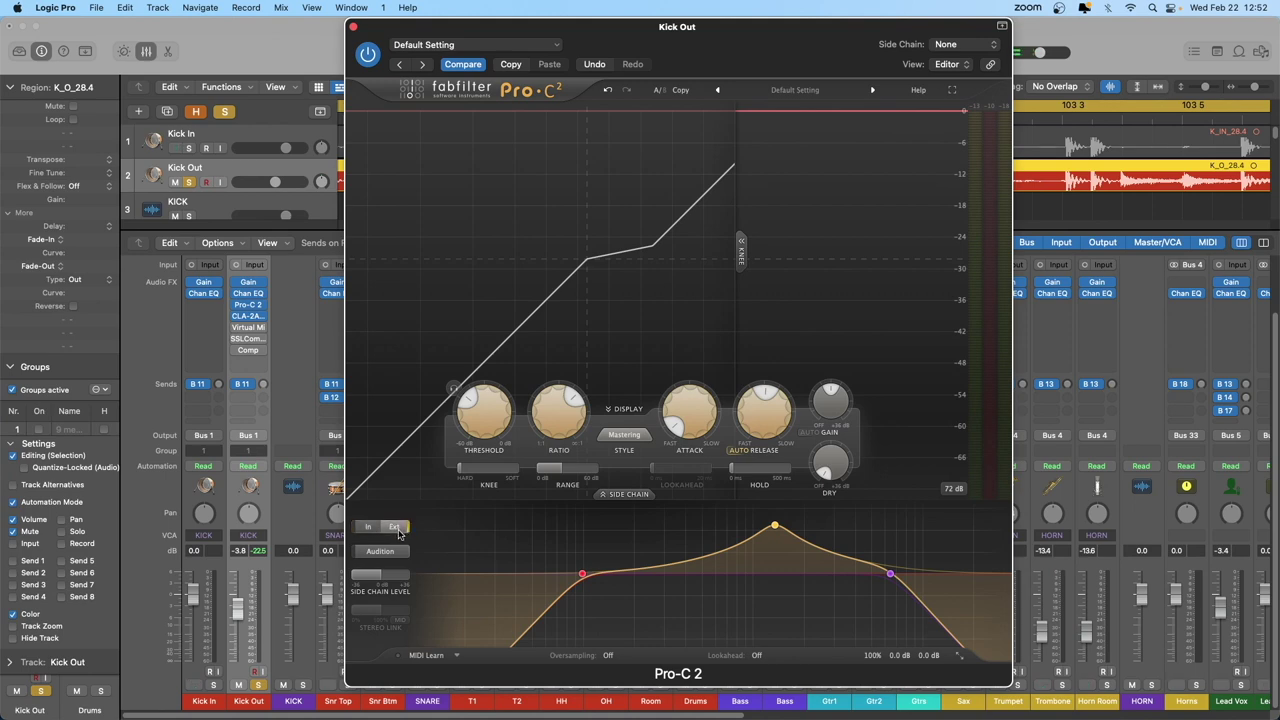
Step: Leave the Pro-C 2 side-chain source at None and close the plugin window
left_click(933, 49)
mouse_move(946, 70)
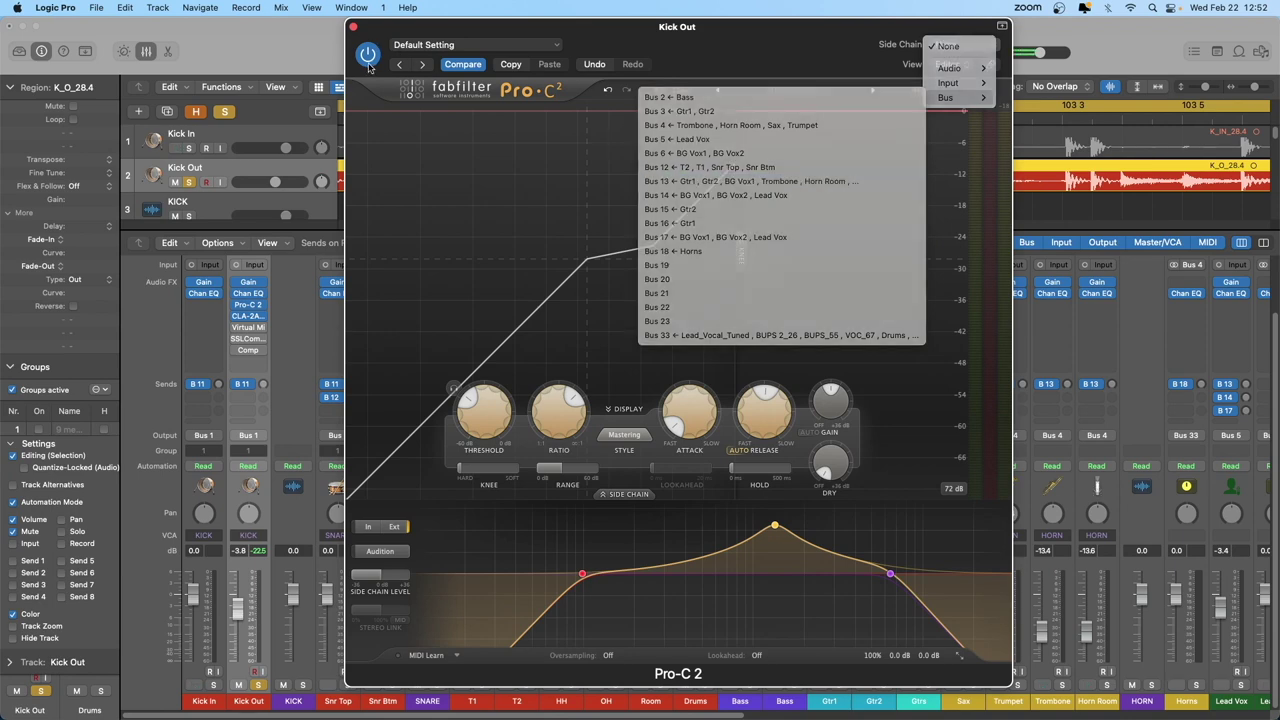
left_click(370, 60)
left_click(353, 28)
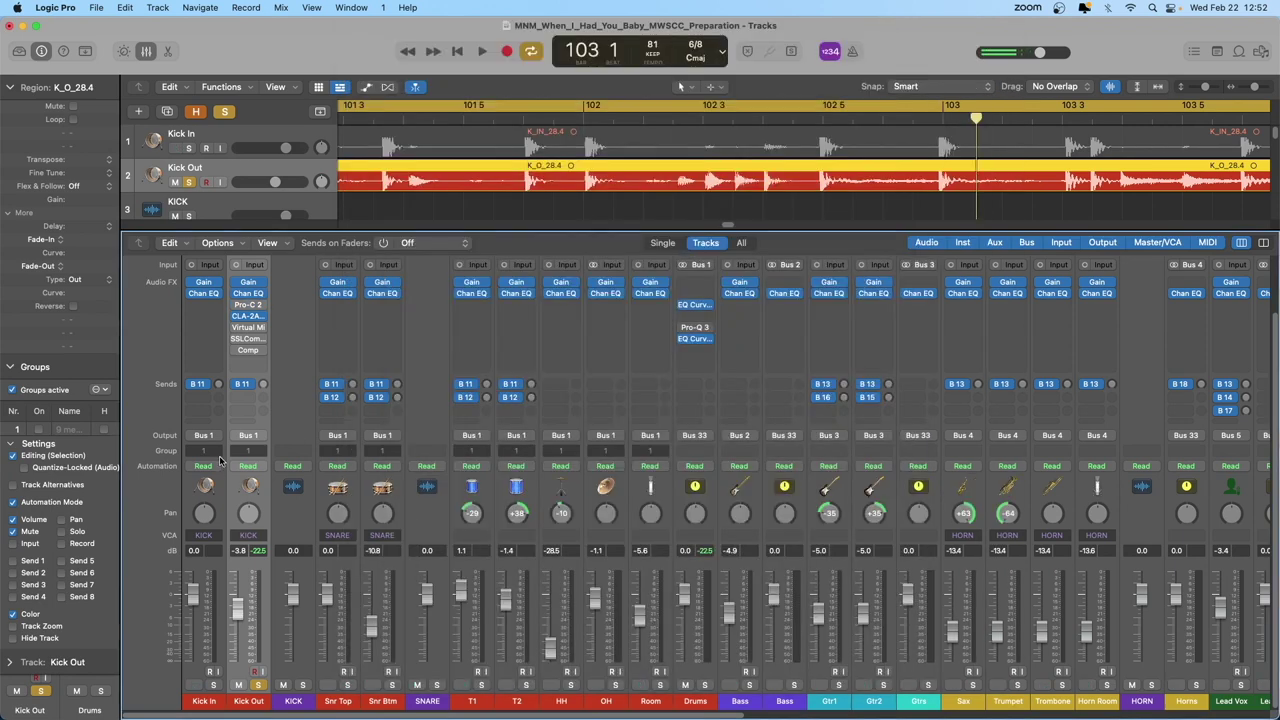
Step: In Kick Out's Logic Compressor, set side-chain detection to Peak and Sum
left_click(249, 354)
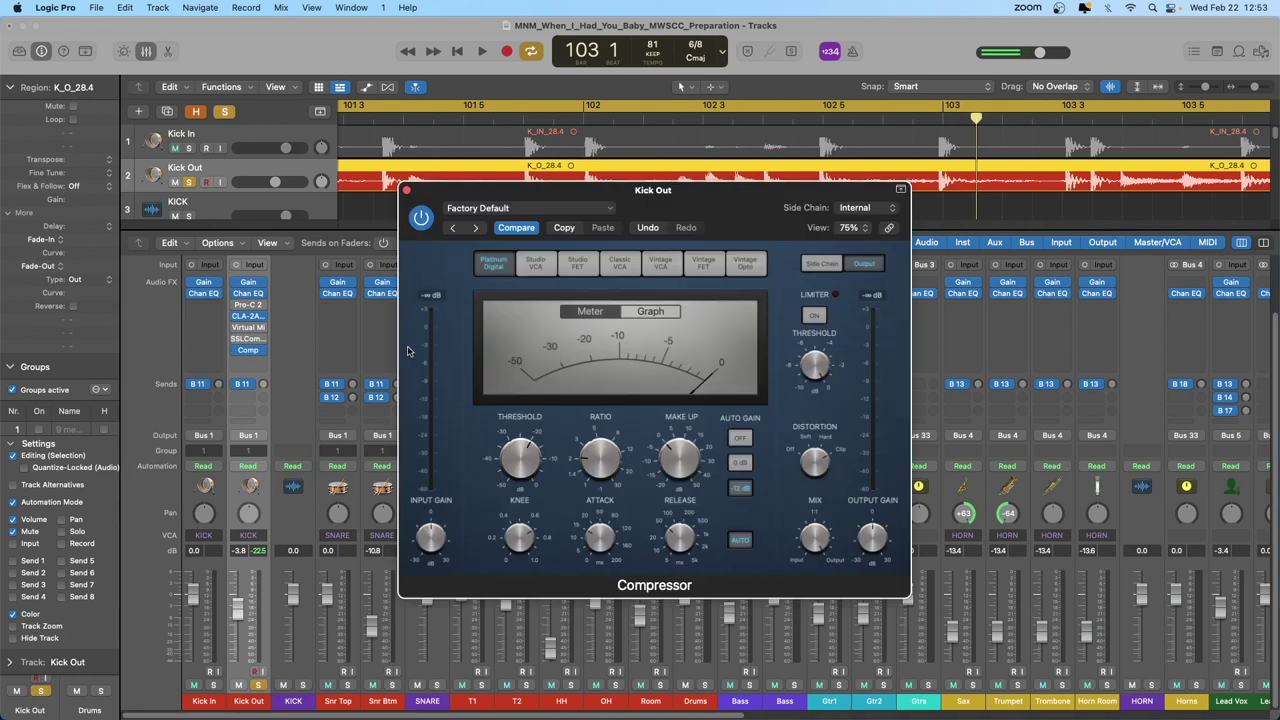
left_click(822, 264)
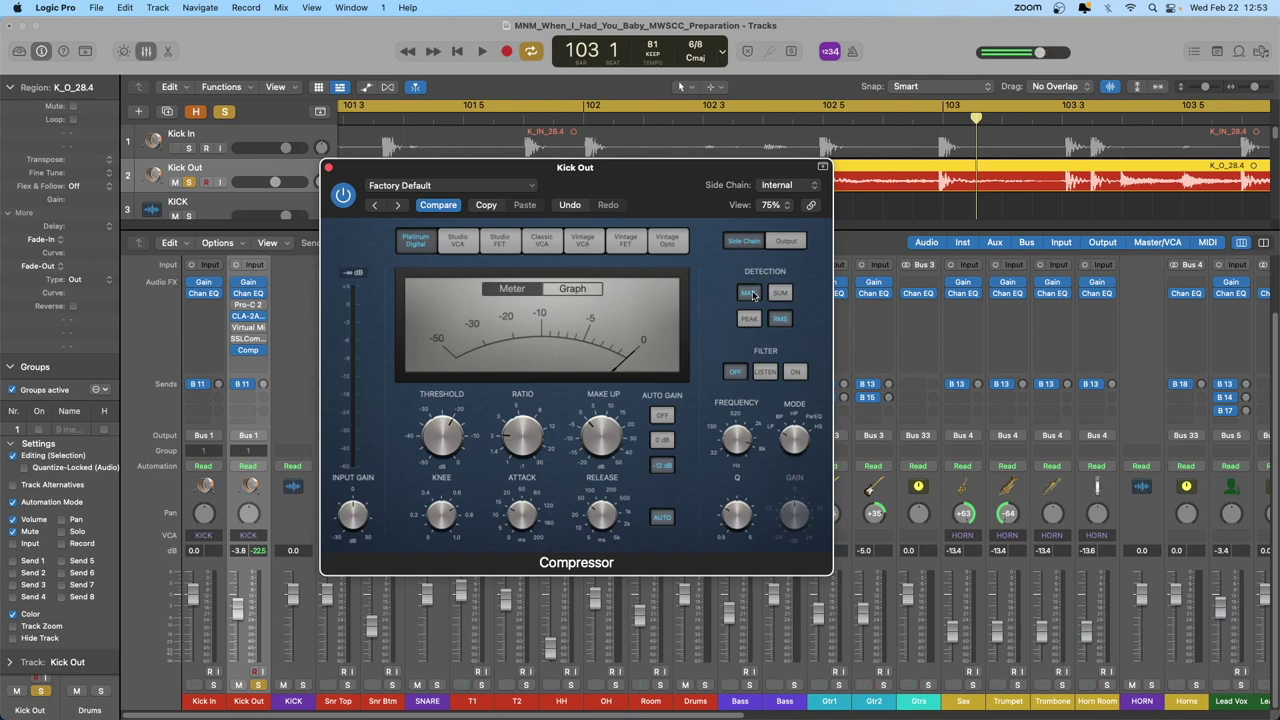
left_click(781, 320)
left_click(751, 320)
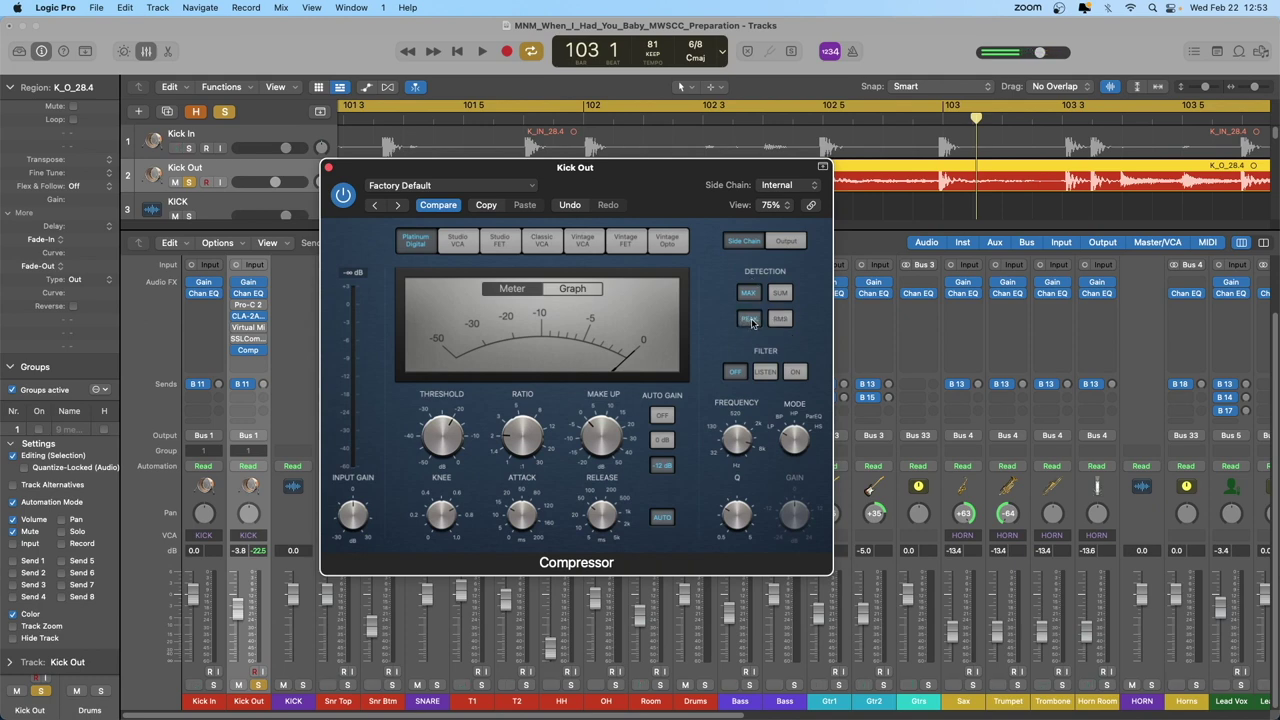
left_click(781, 293)
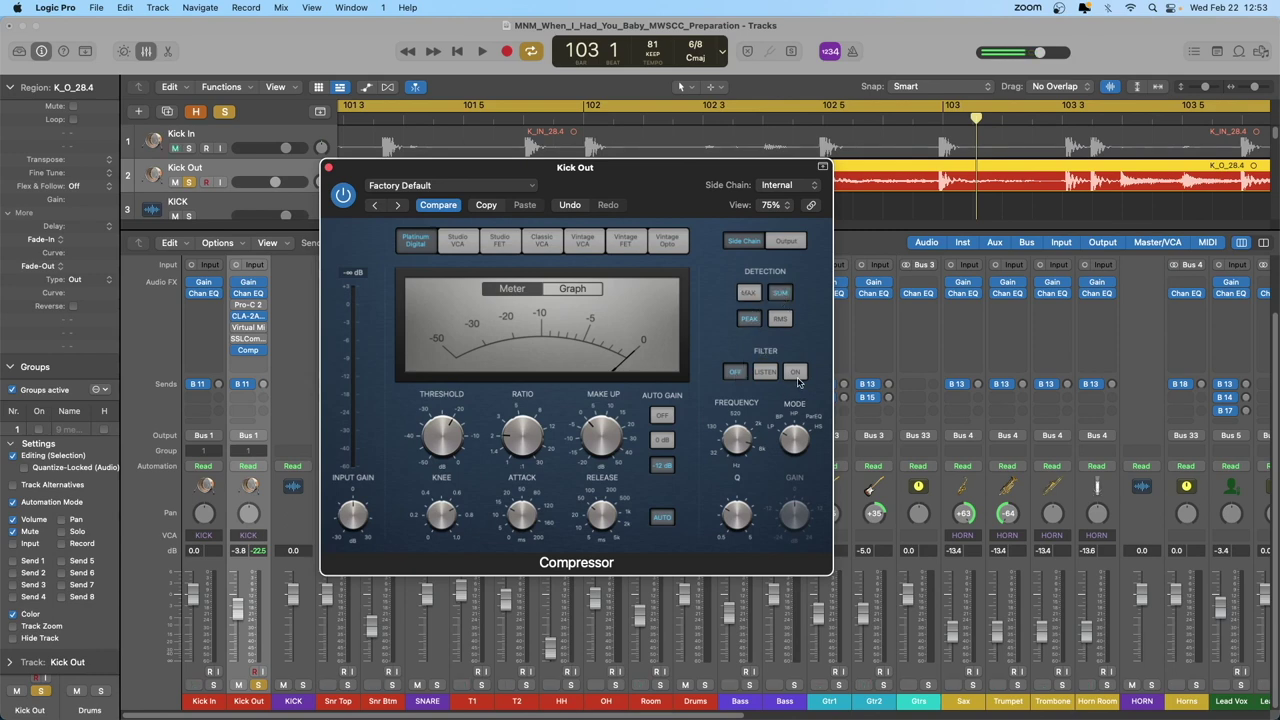
Step: Turn the side-chain filter on, trying ParEQ and HP before a mode with adjustable gain
left_click(796, 375)
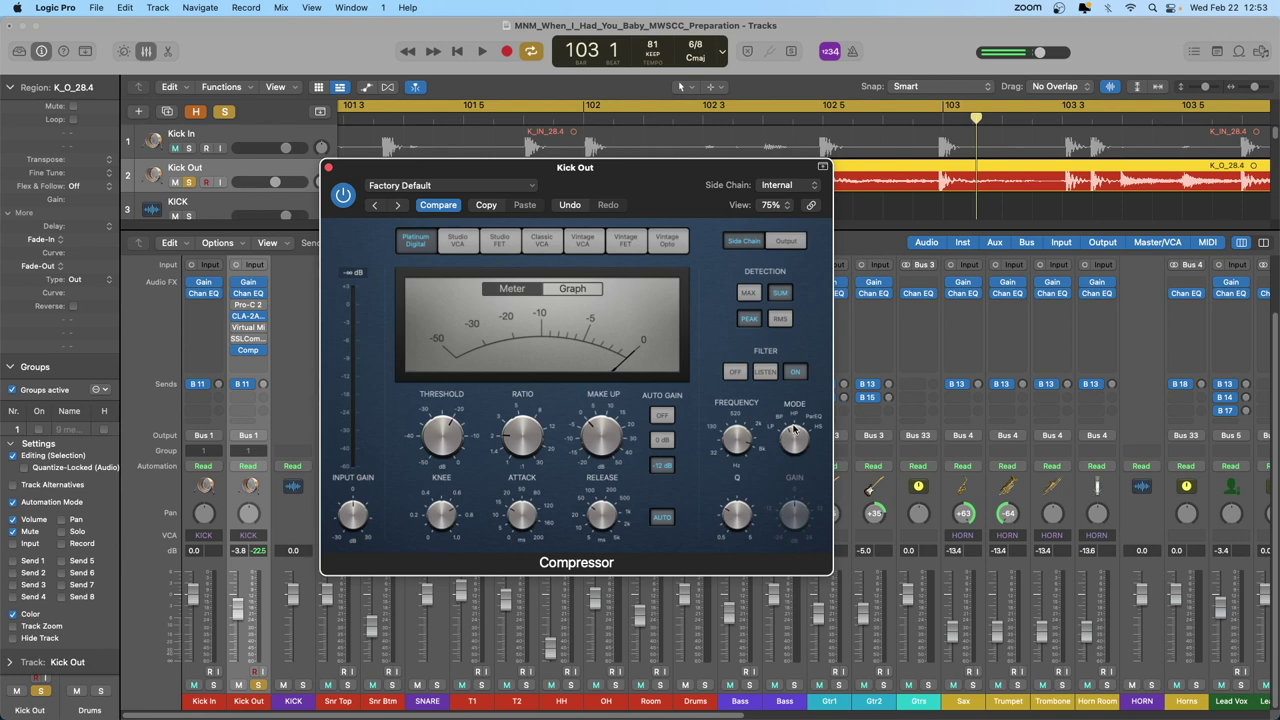
left_click_drag(795, 430, 804, 405)
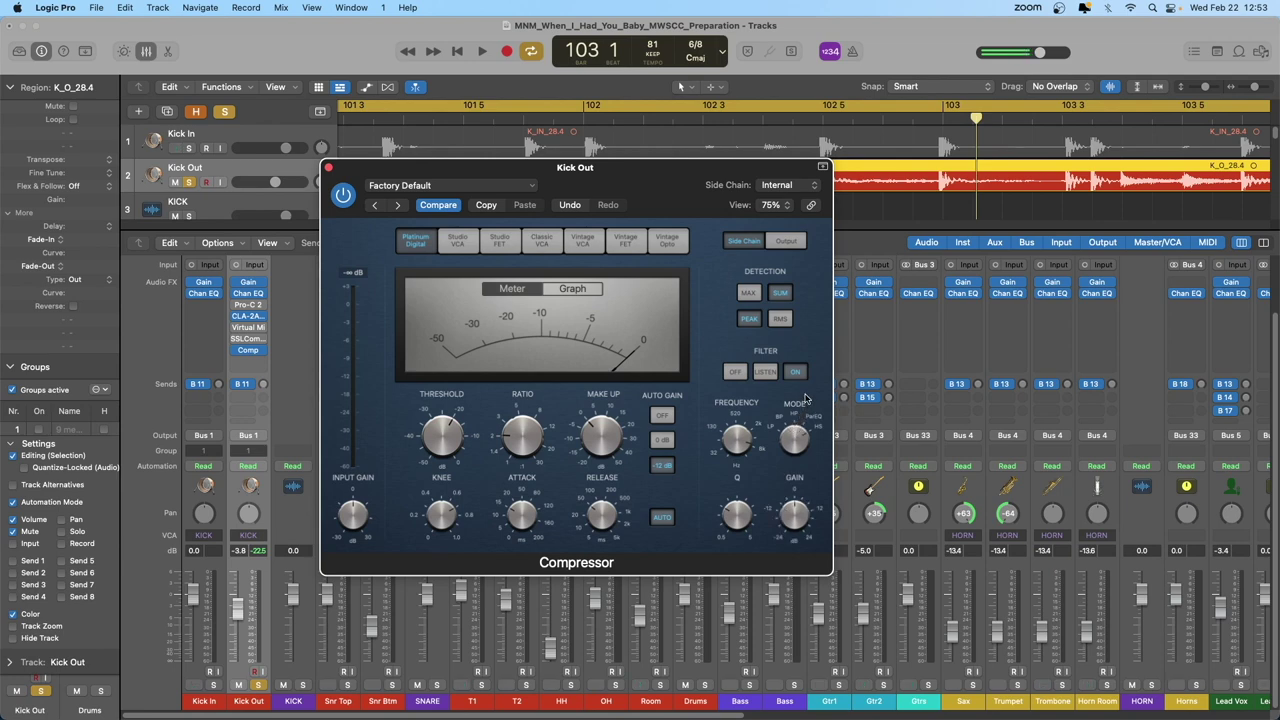
left_click_drag(800, 436, 749, 446)
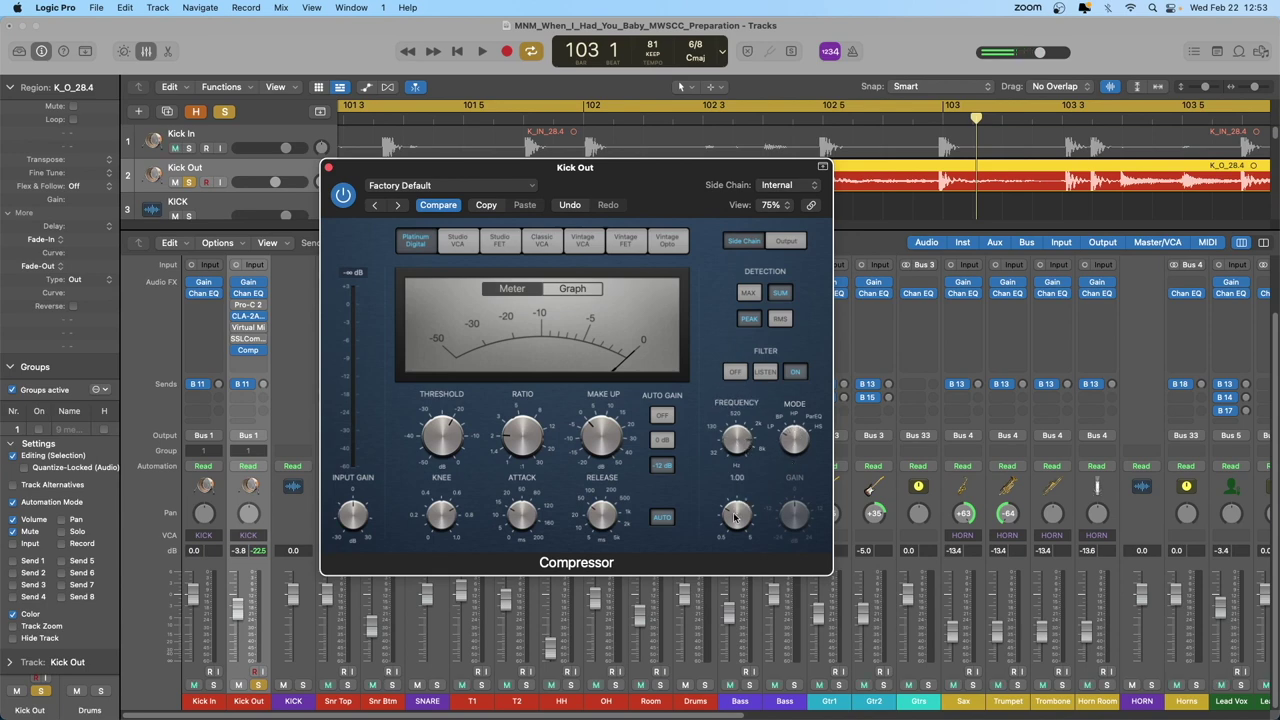
mouse_move(736, 504)
left_click_drag(795, 422, 798, 416)
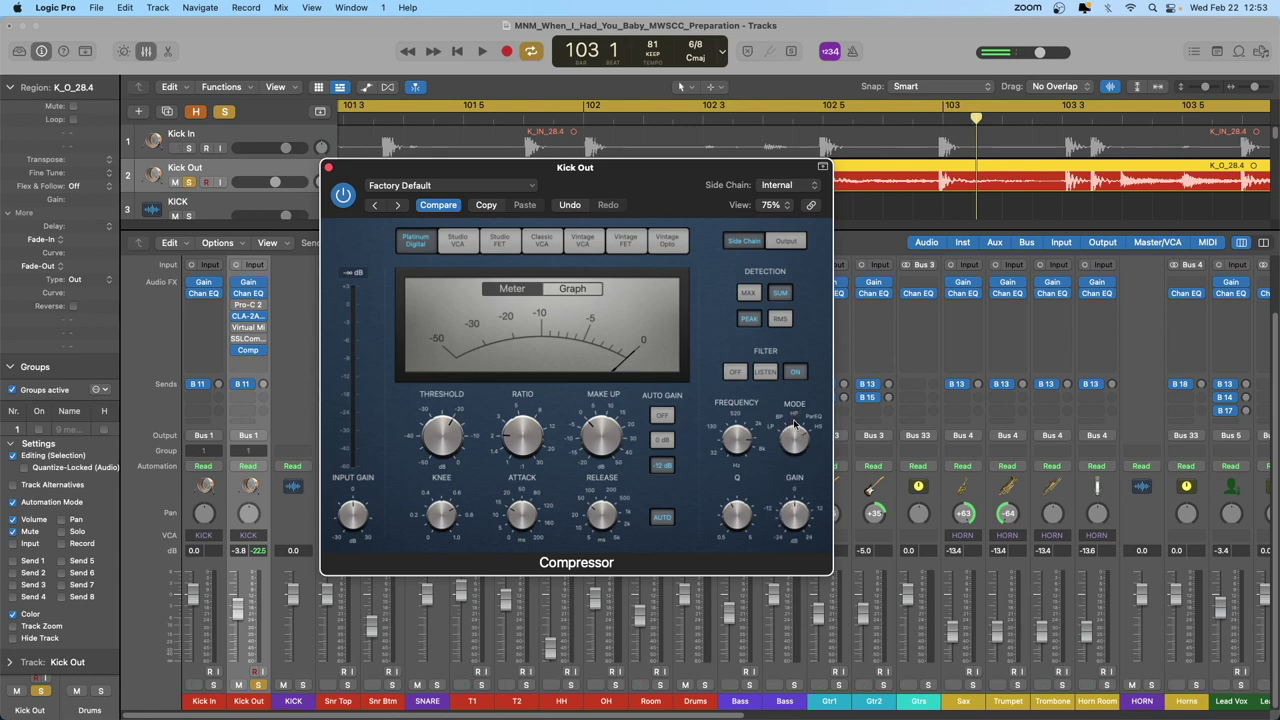
mouse_move(793, 524)
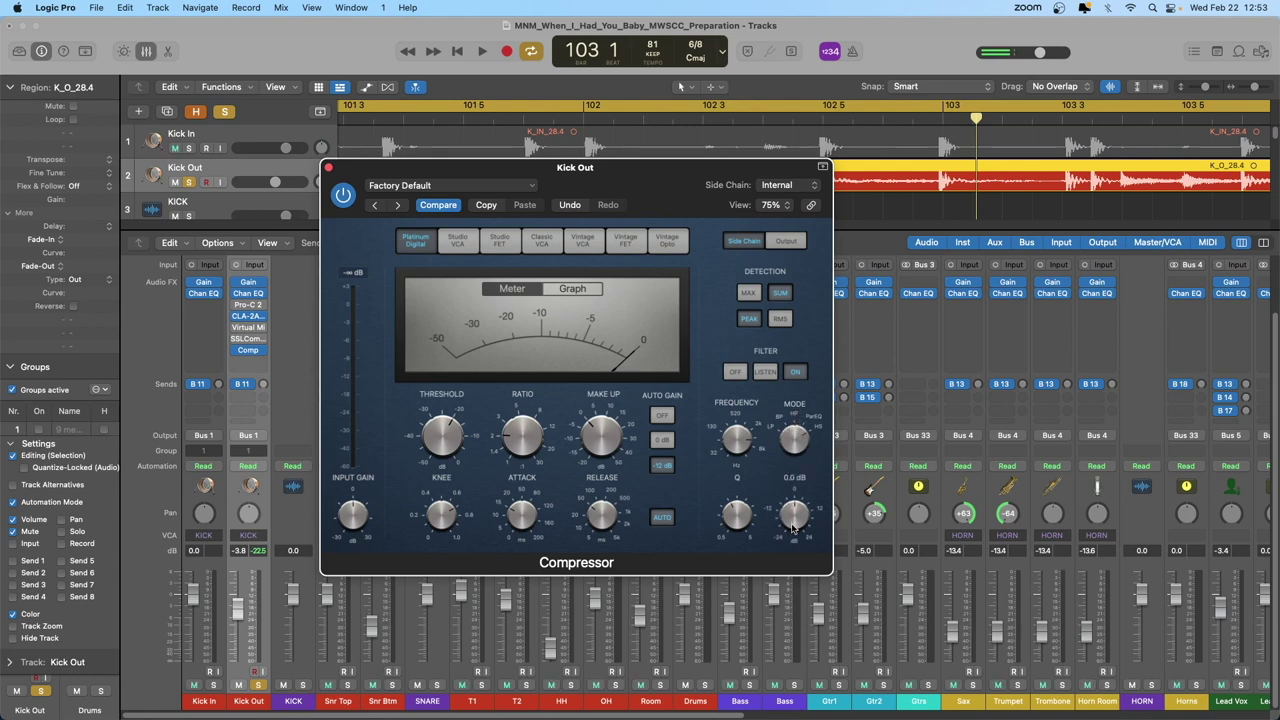
left_click(236, 349)
left_click(245, 338)
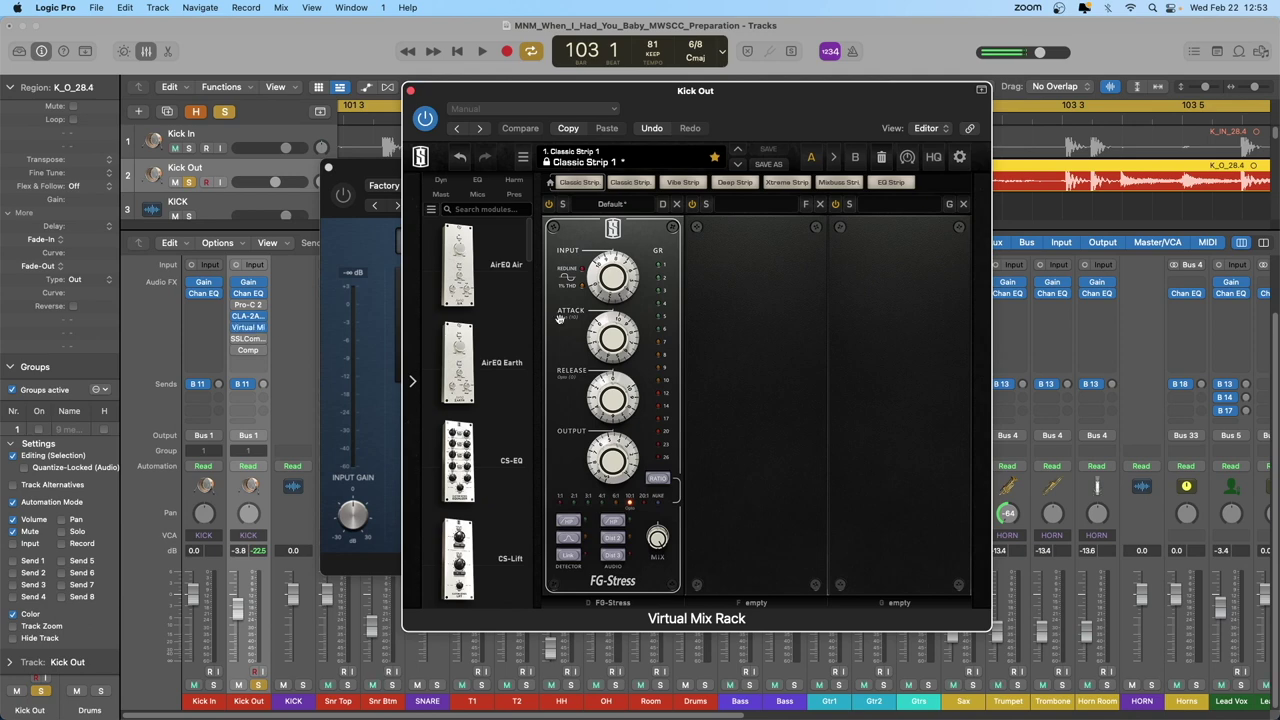
Step: Toggle FG-Stress detector Link on and off, then cycle to a middle detector setting
left_click(571, 556)
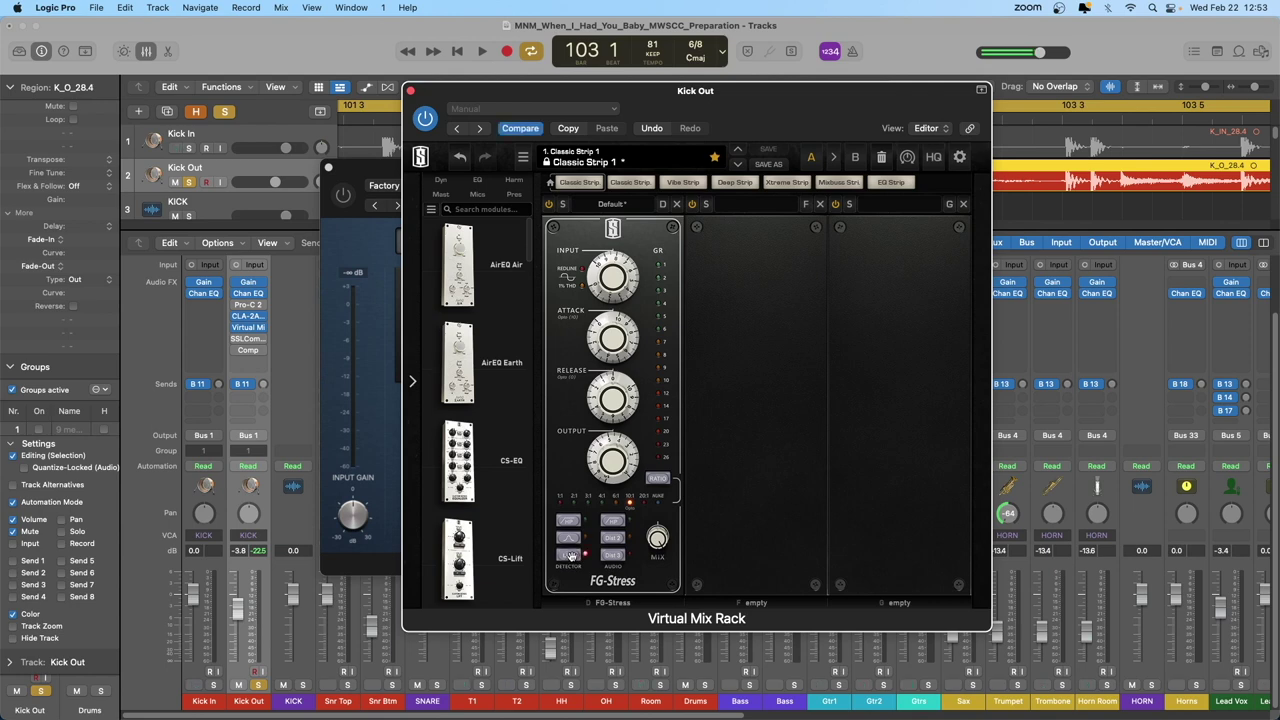
left_click(571, 556)
left_click(569, 540)
left_click(569, 521)
left_click(569, 539)
left_click(569, 541)
left_click(570, 541)
left_click(572, 541)
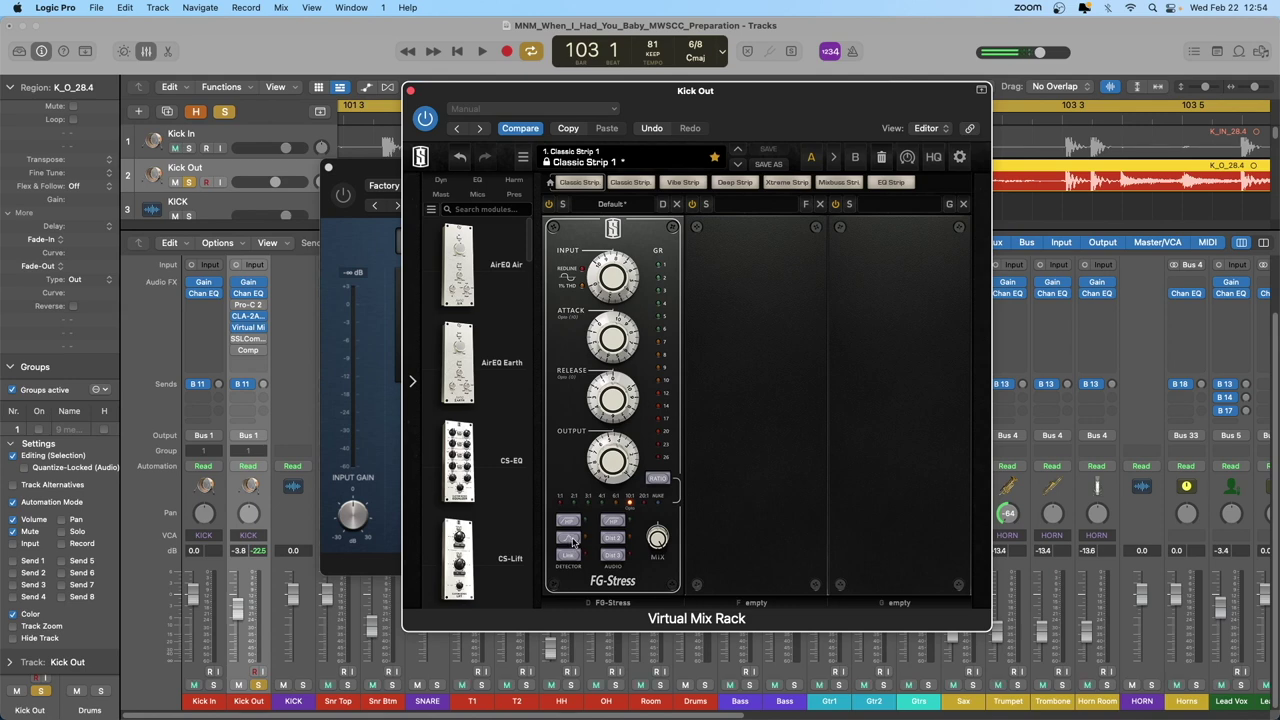